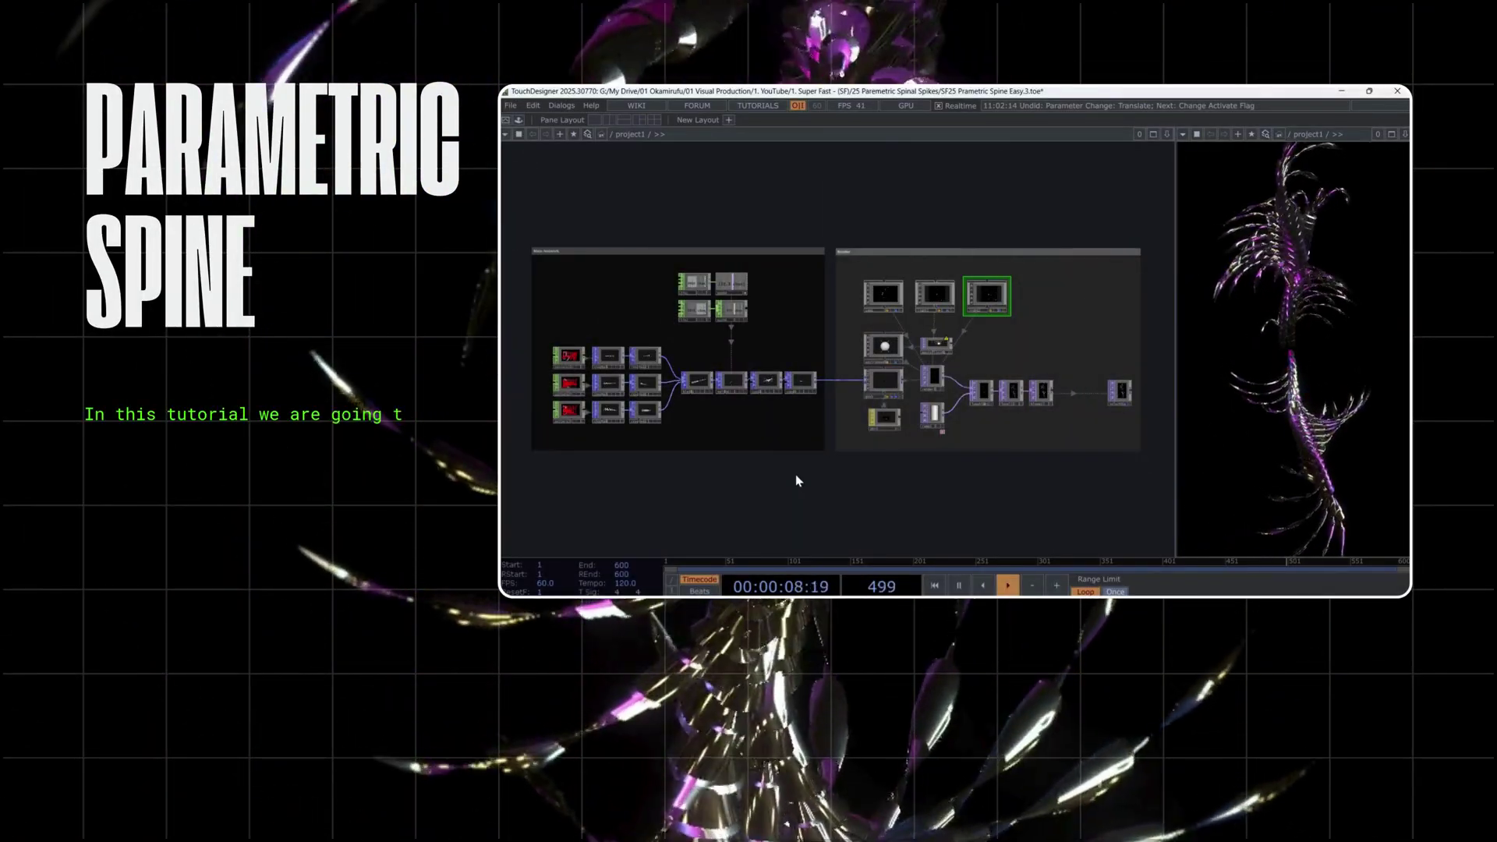
Examine the finished spine network from the pattern and revolve chains through to the copied geometry, orbiting the copy2 preview
{"action": "scroll", "coordinate": [577, 410], "scroll_direction": "up", "scroll_amount": 5}
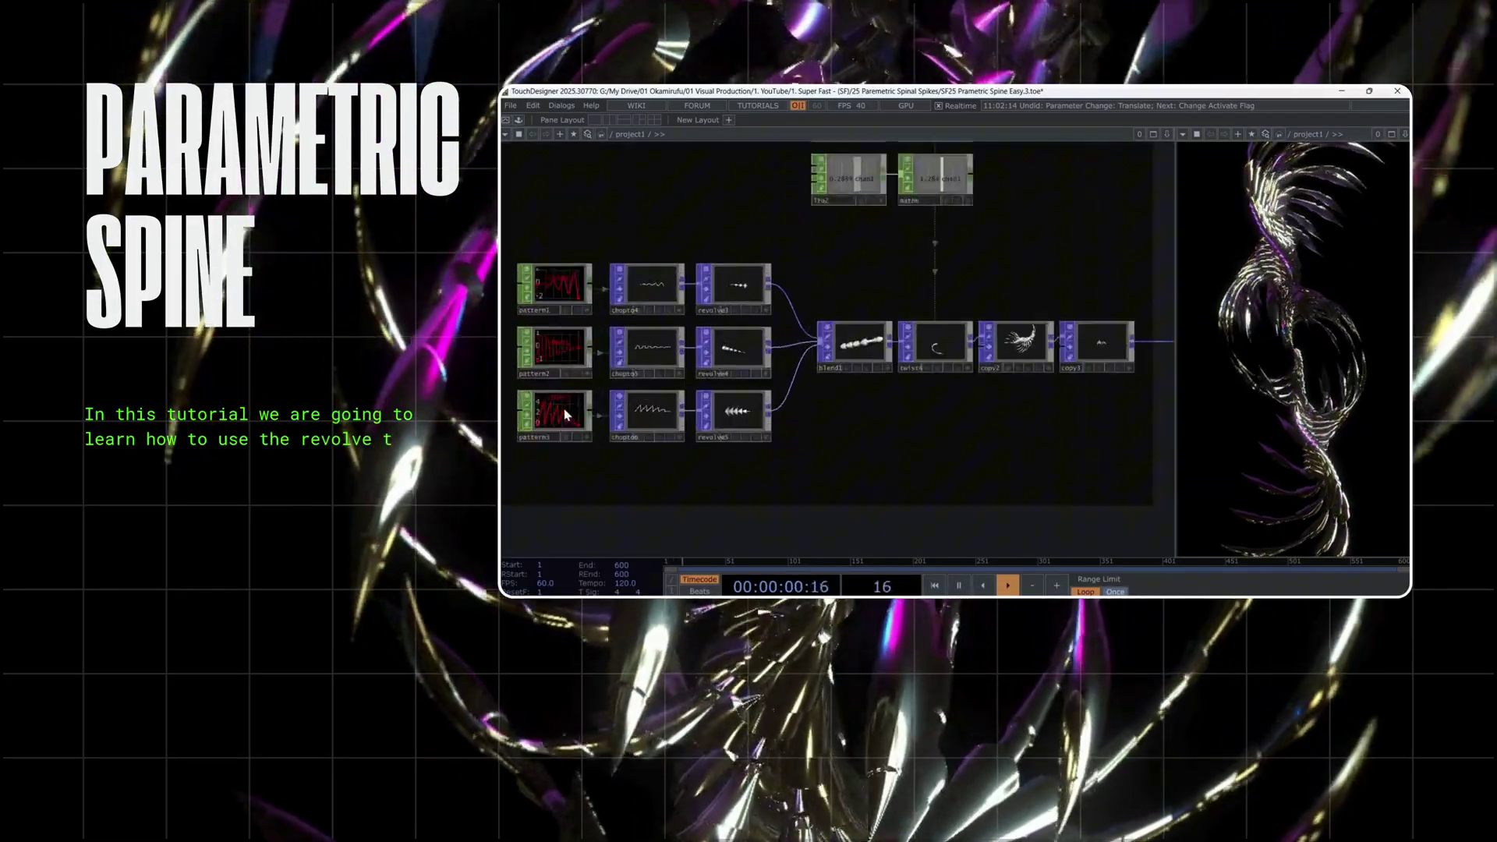
{"action": "scroll", "coordinate": [567, 415], "scroll_direction": "up", "scroll_amount": 2}
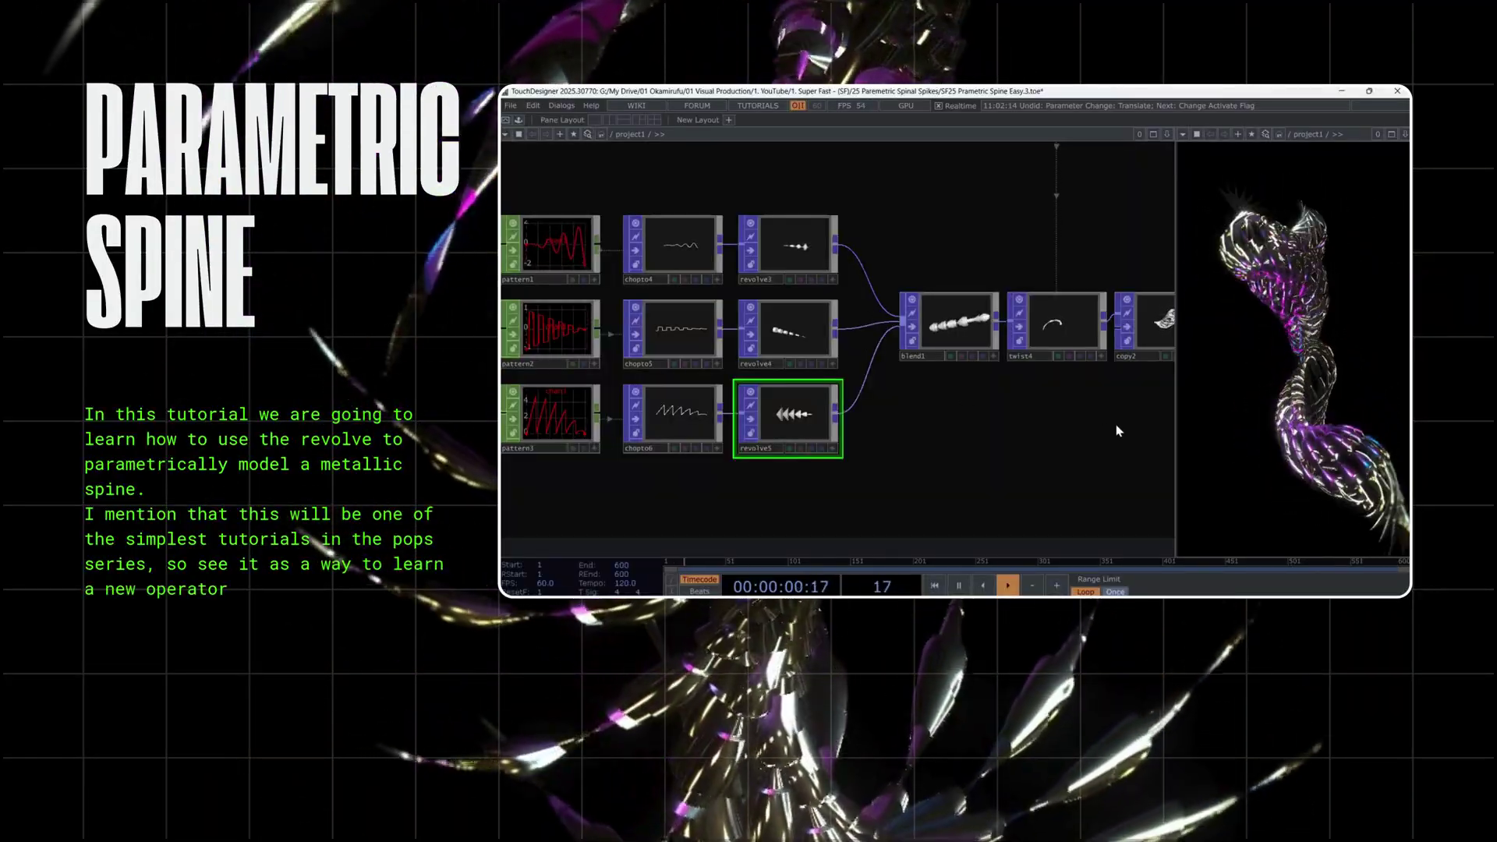
{"action": "left_click_drag", "start_coordinate": [1078, 425], "coordinate": [813, 418]}
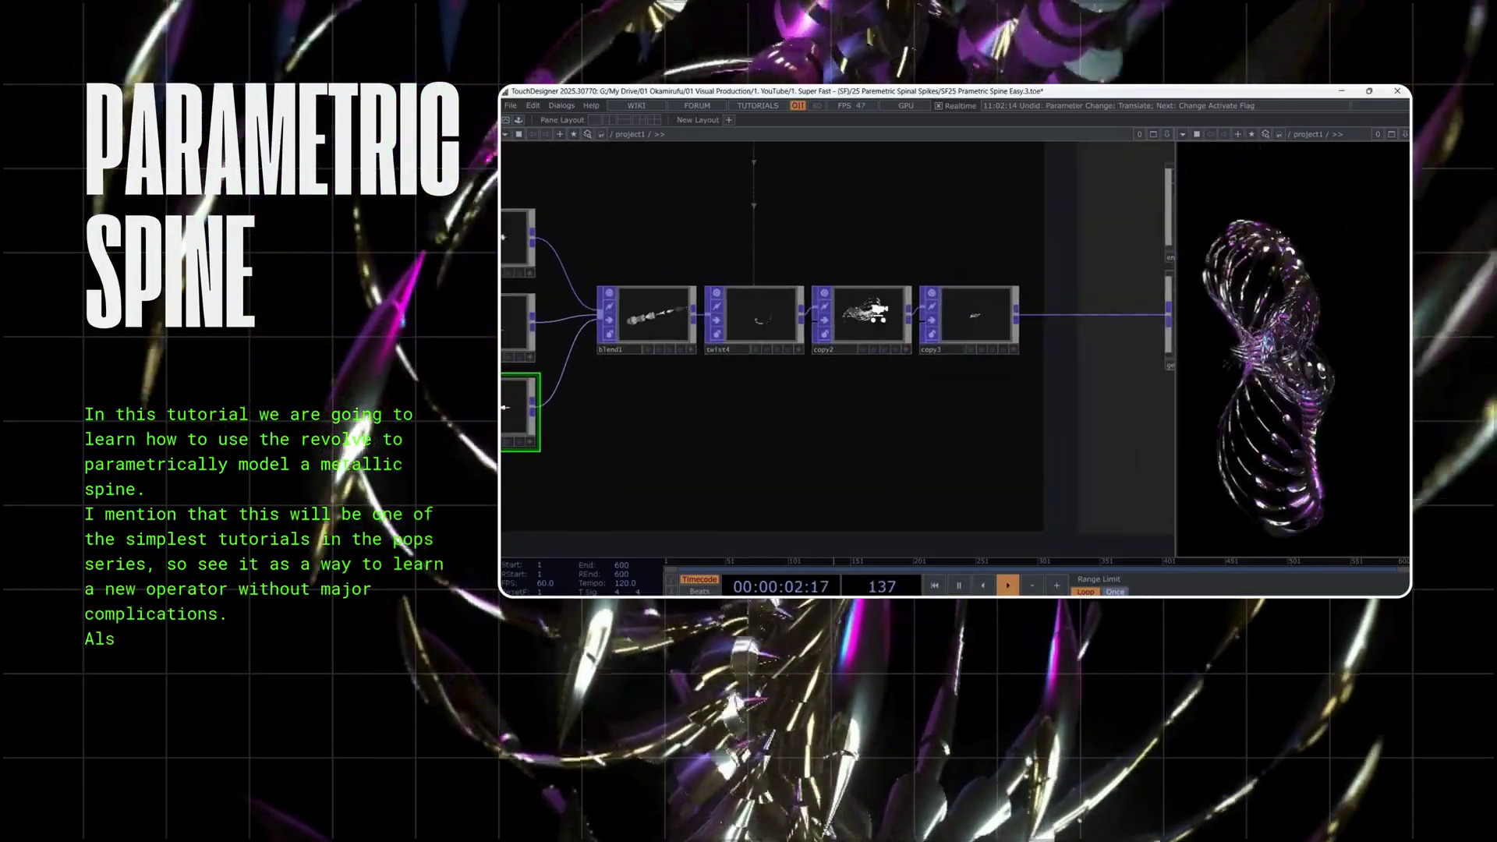
{"action": "scroll", "coordinate": [886, 312], "scroll_direction": "up", "scroll_amount": 5}
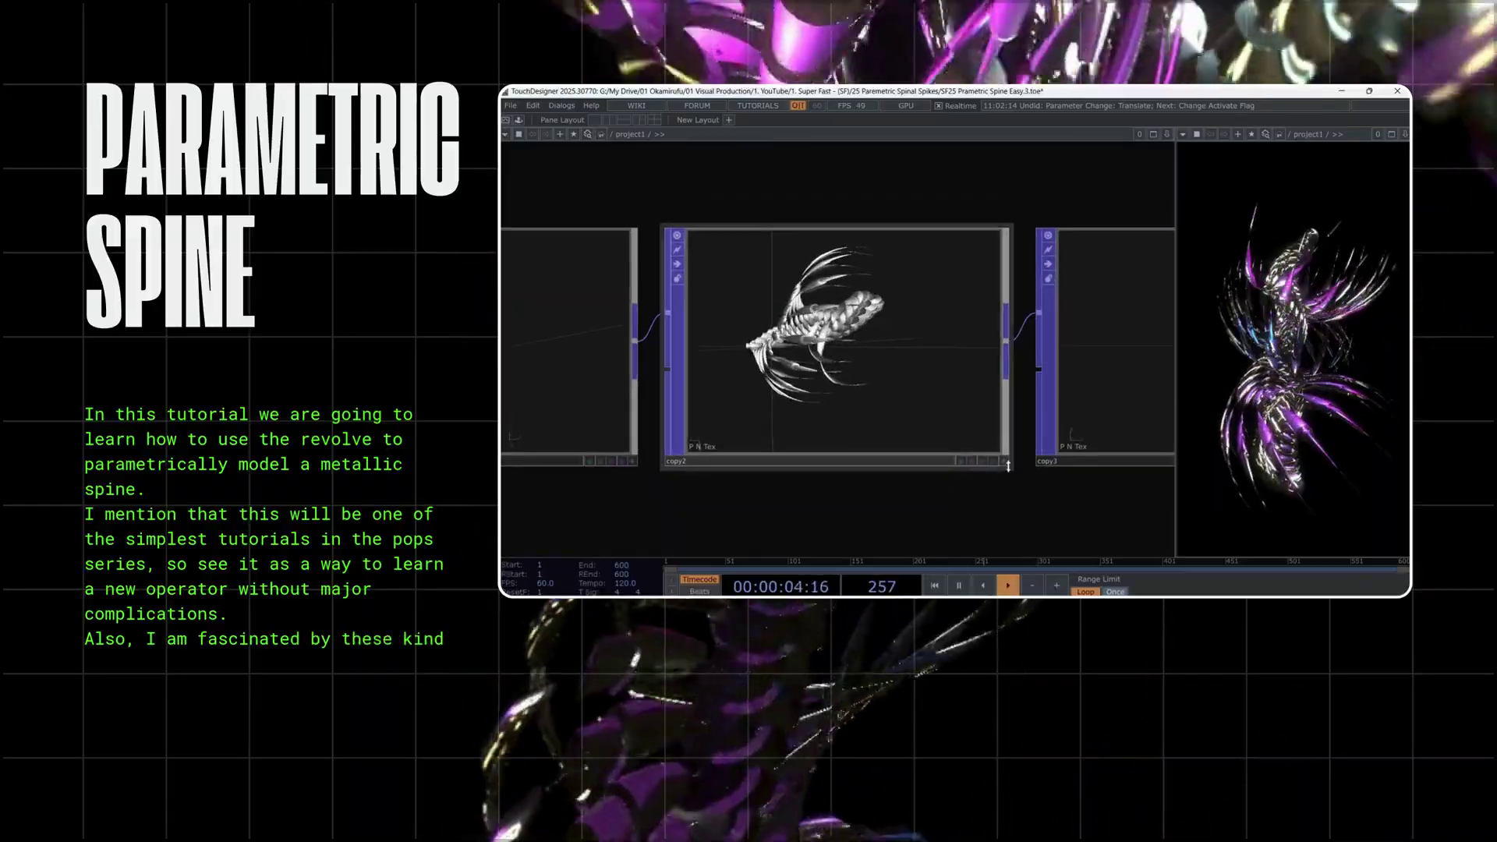
{"action": "left_click", "coordinate": [1004, 461]}
{"action": "left_click_drag", "start_coordinate": [896, 381], "coordinate": [926, 411]}
{"action": "left_click", "coordinate": [1003, 463]}
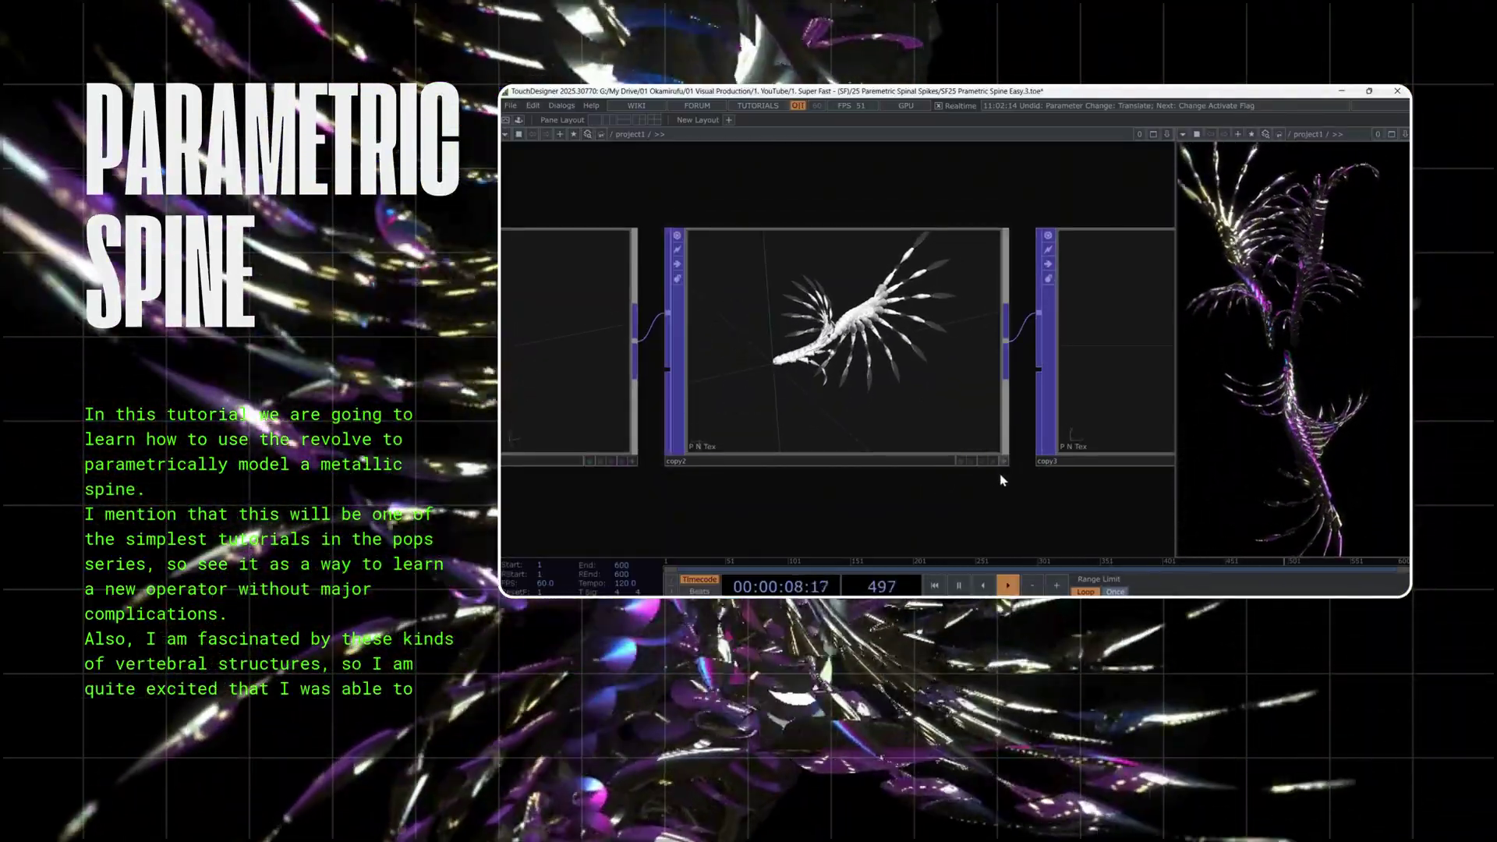
{"action": "scroll", "coordinate": [980, 512], "scroll_direction": "down", "scroll_amount": 3}
{"action": "scroll", "coordinate": [985, 519], "scroll_direction": "down", "scroll_amount": 8}
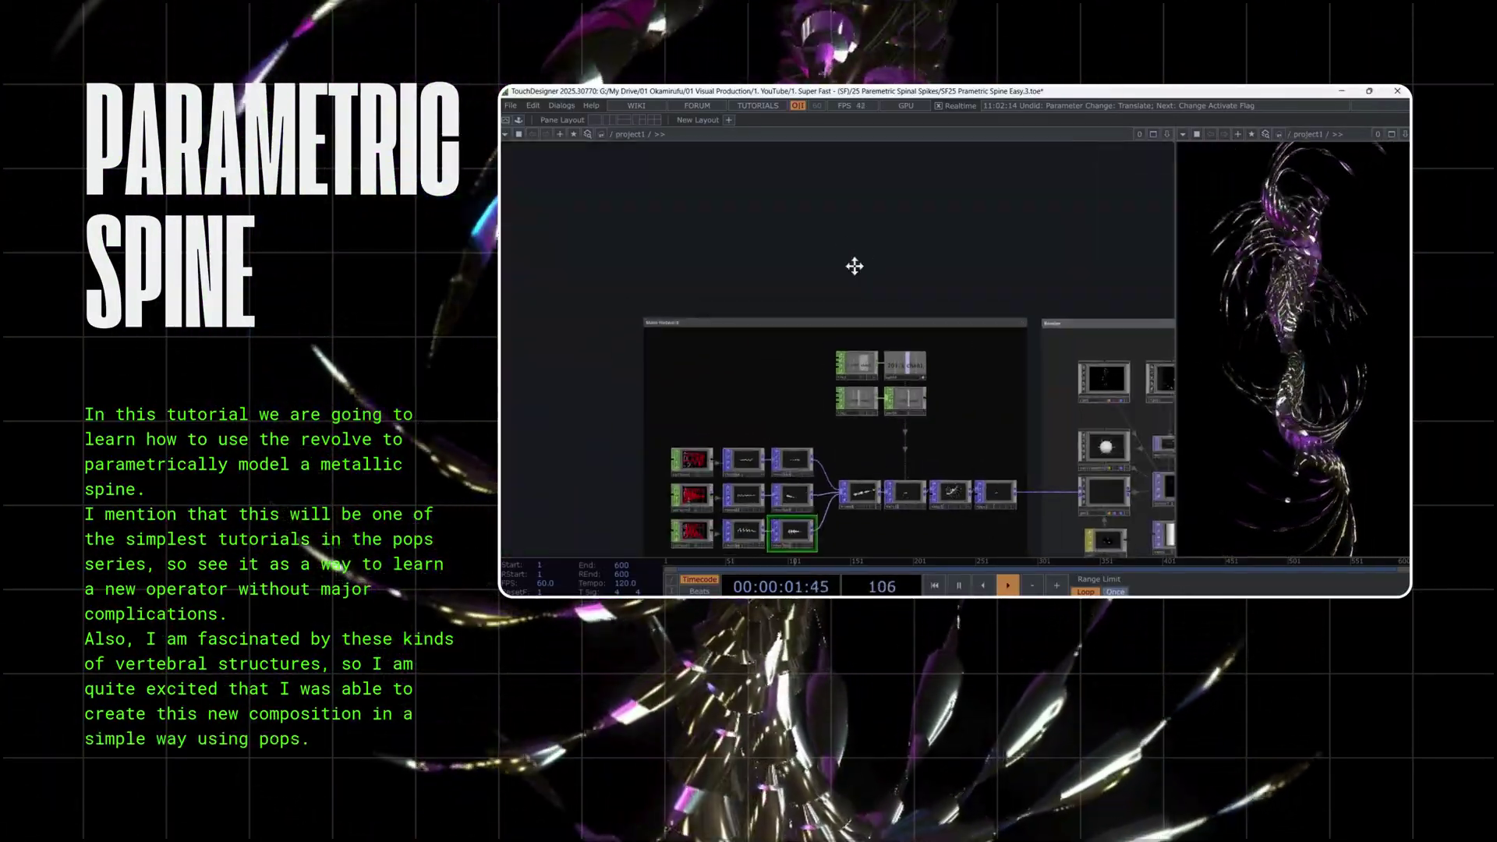
{"action": "left_click_drag", "start_coordinate": [854, 266], "coordinate": [802, 194]}
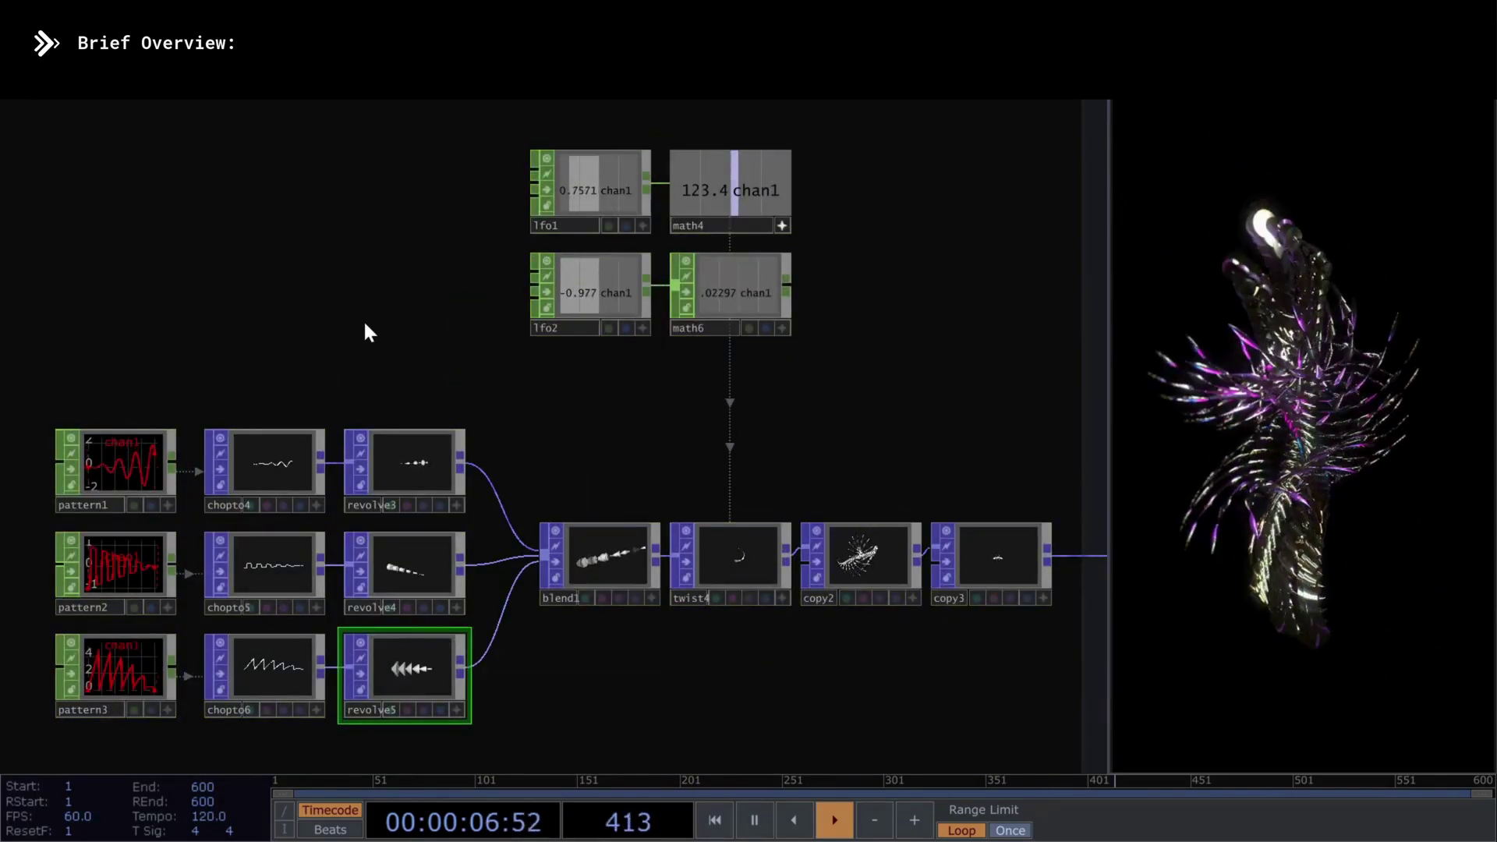
Review the three pattern, CHOP to POP and revolve nodes that generate the base profiles, ending on a close look at the revolve previews
{"action": "left_click", "coordinate": [110, 464]}
{"action": "left_click", "coordinate": [120, 555]}
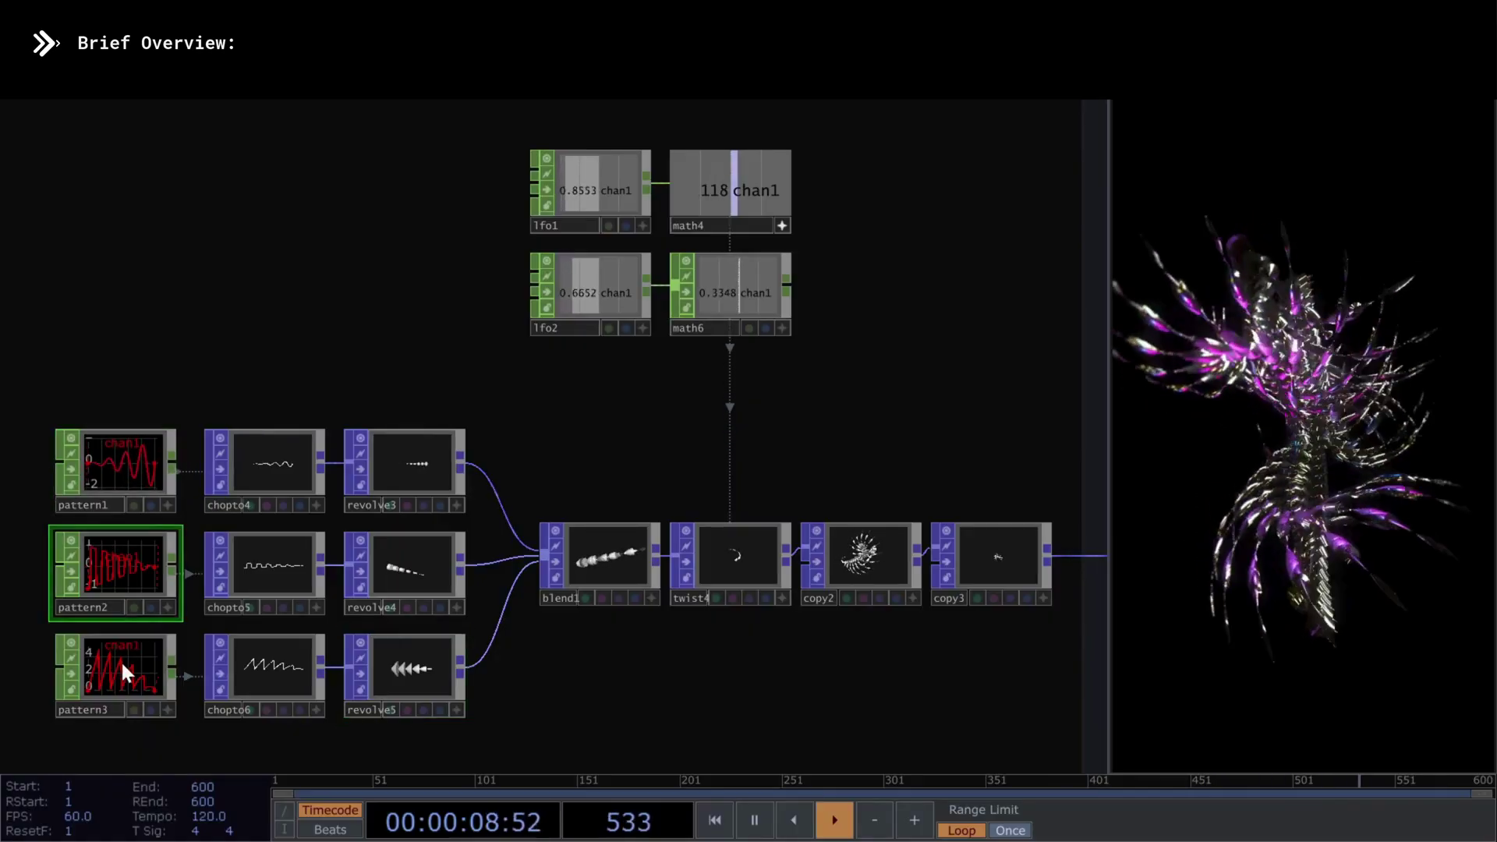
{"action": "left_click", "coordinate": [120, 660]}
{"action": "left_click", "coordinate": [253, 460]}
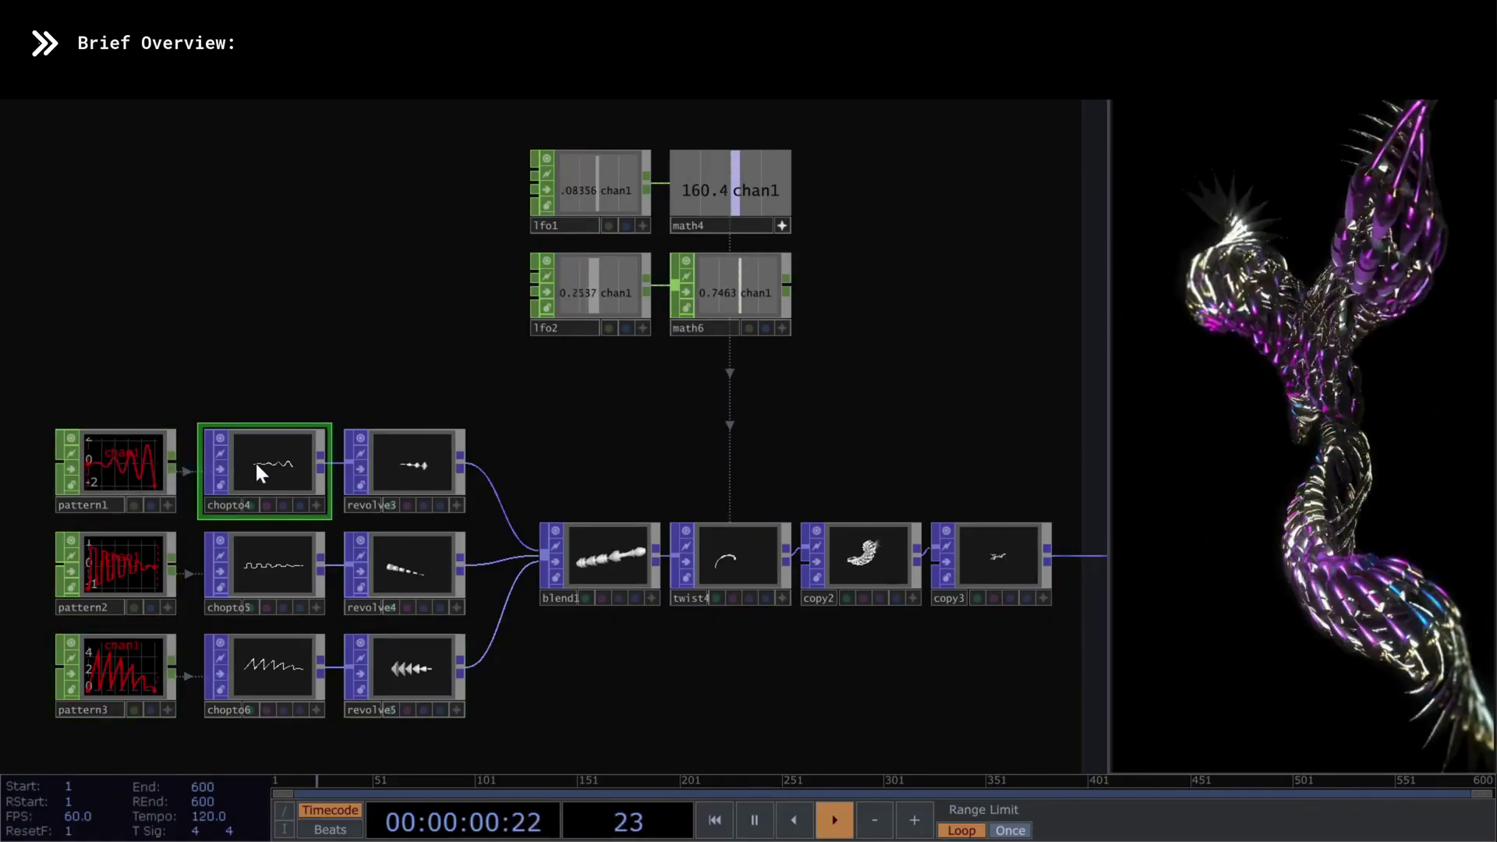
{"action": "left_click", "coordinate": [259, 571]}
{"action": "left_click", "coordinate": [250, 650]}
{"action": "left_click", "coordinate": [425, 462]}
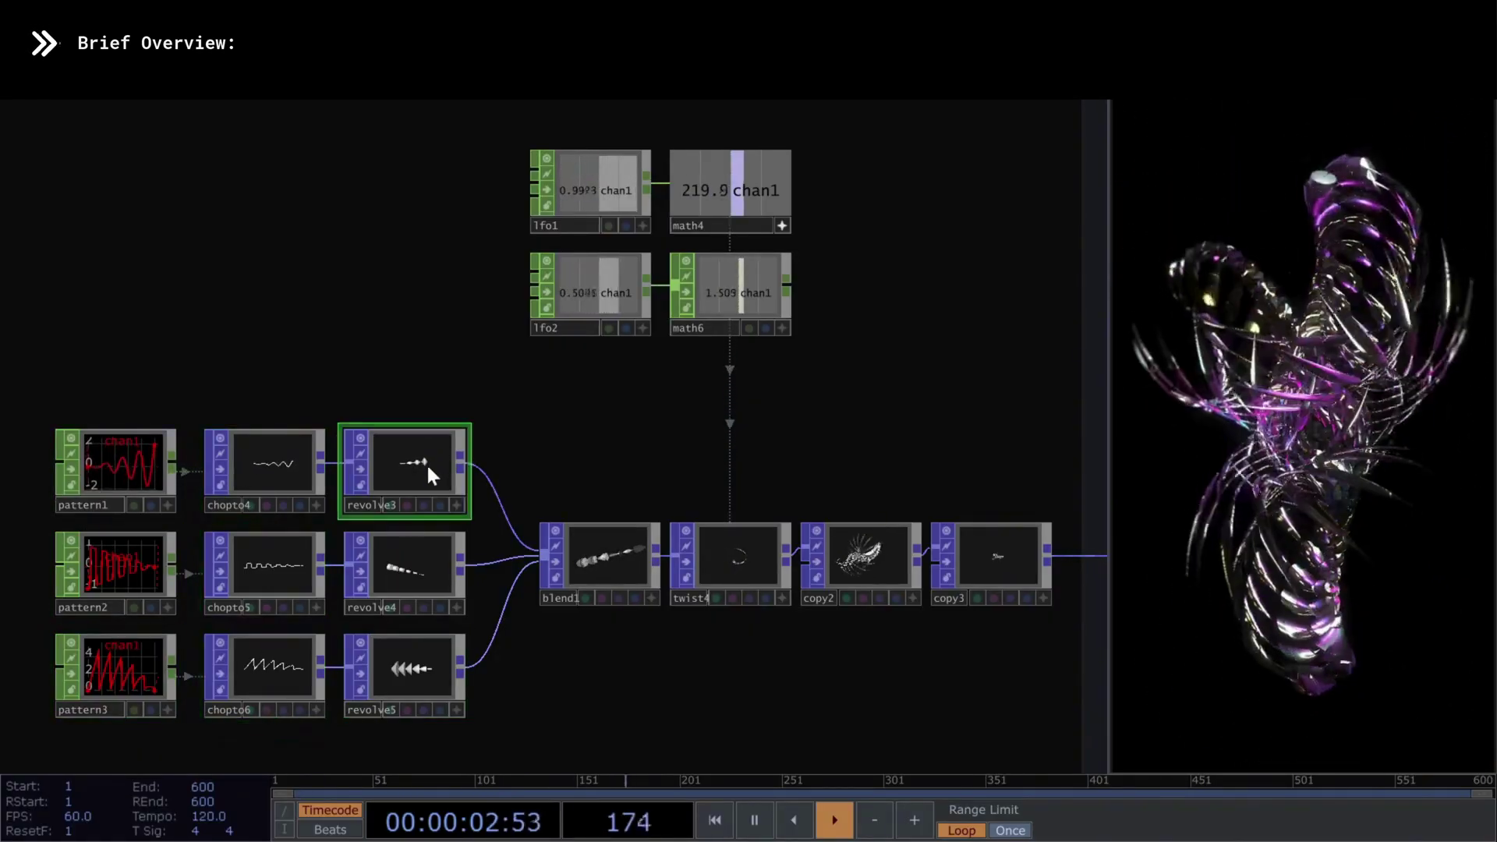
{"action": "left_click", "coordinate": [406, 568]}
{"action": "left_click", "coordinate": [403, 656]}
{"action": "scroll", "coordinate": [388, 616], "scroll_direction": "up", "scroll_amount": 3}
{"action": "scroll", "coordinate": [388, 620], "scroll_direction": "up", "scroll_amount": 5}
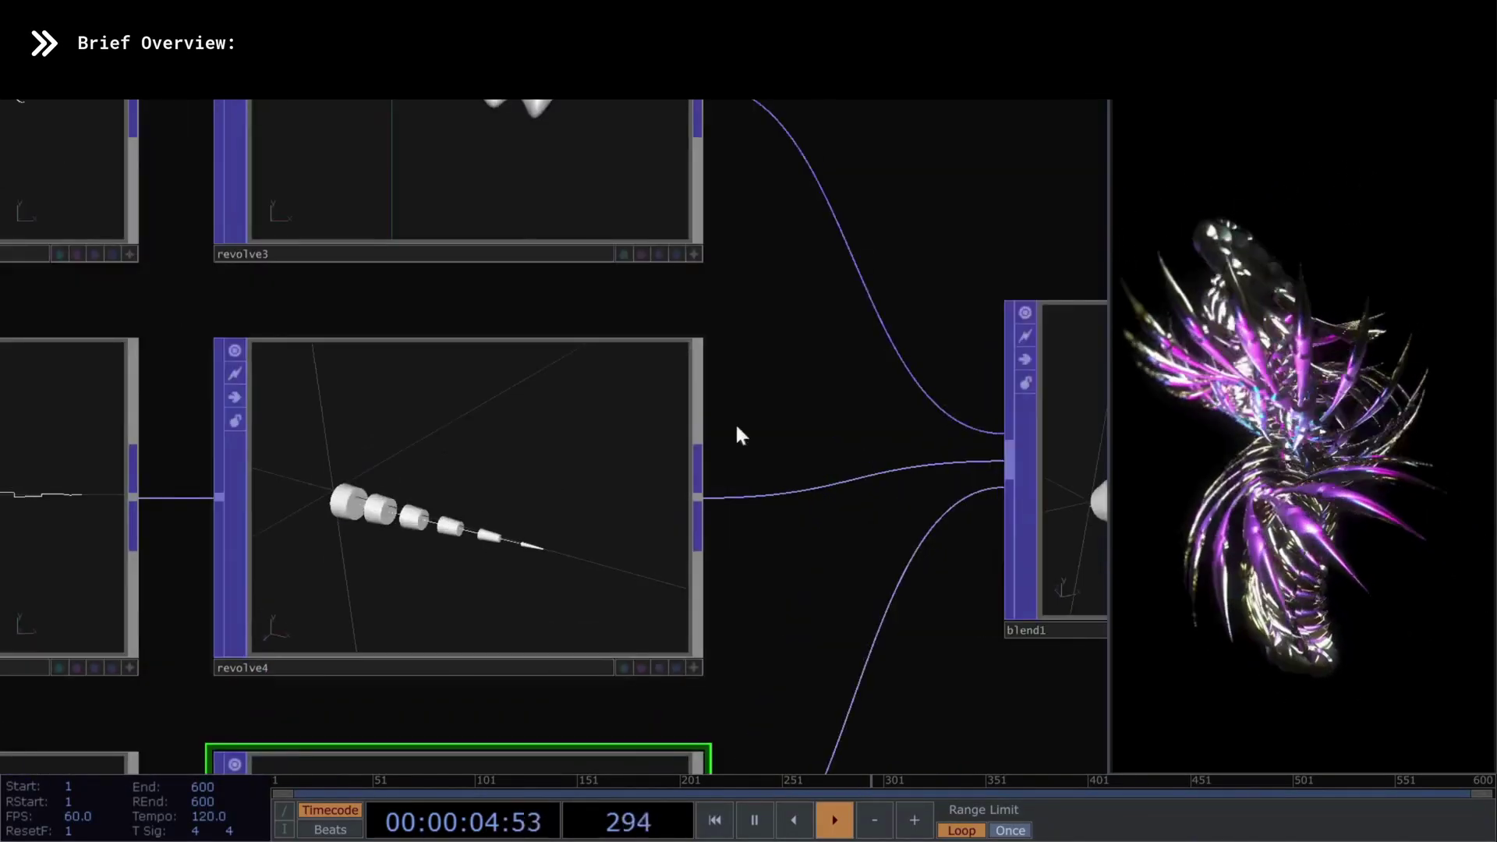
Look up the Revolve operator's description in the POP operator list without adding a node
{"action": "key", "text": "Tab"}
{"action": "left_click", "coordinate": [710, 107]}
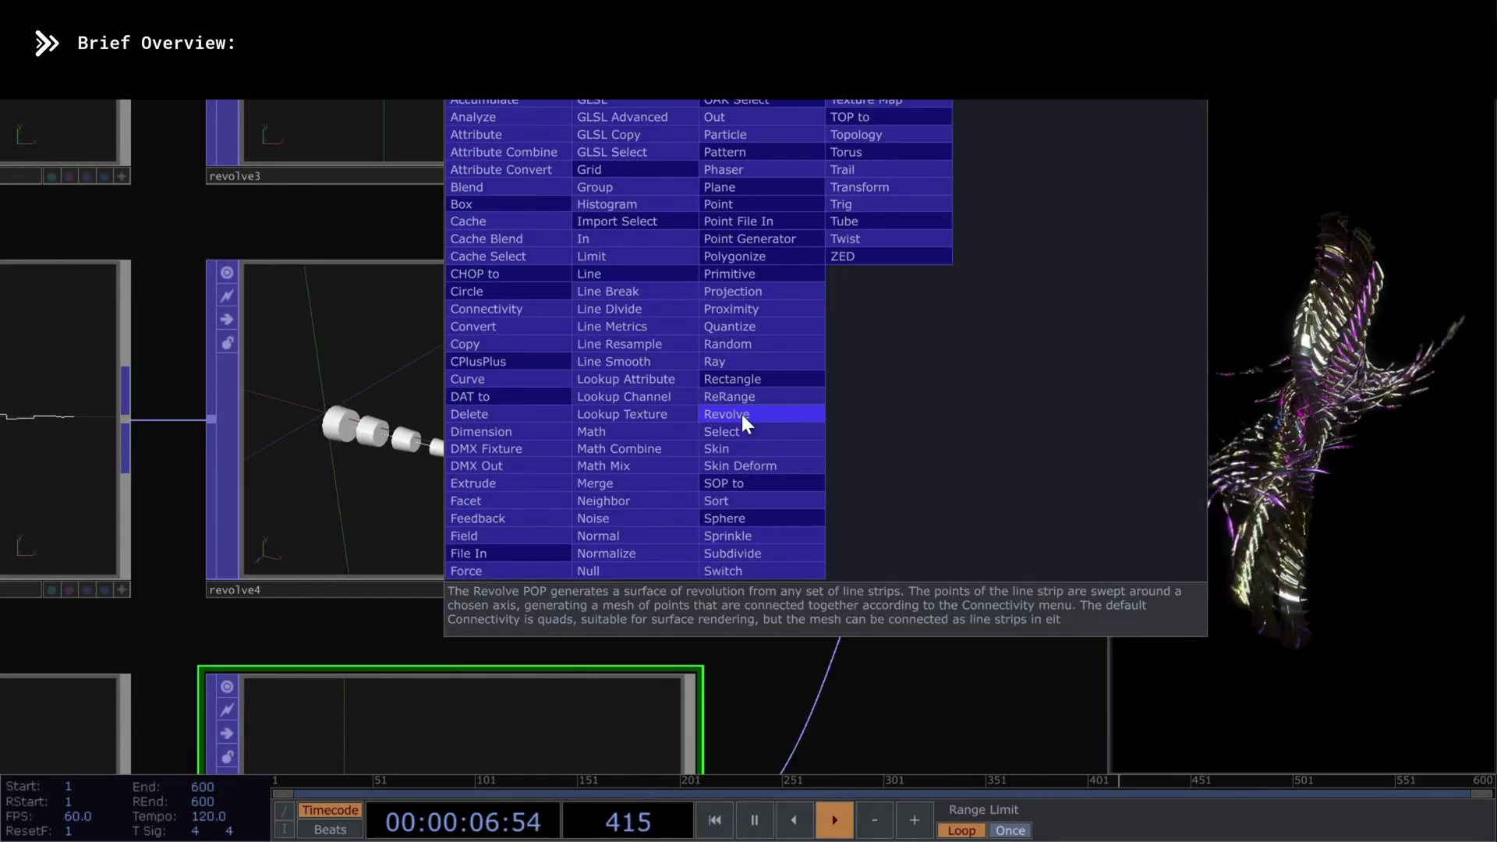
{"action": "key", "text": "Escape"}
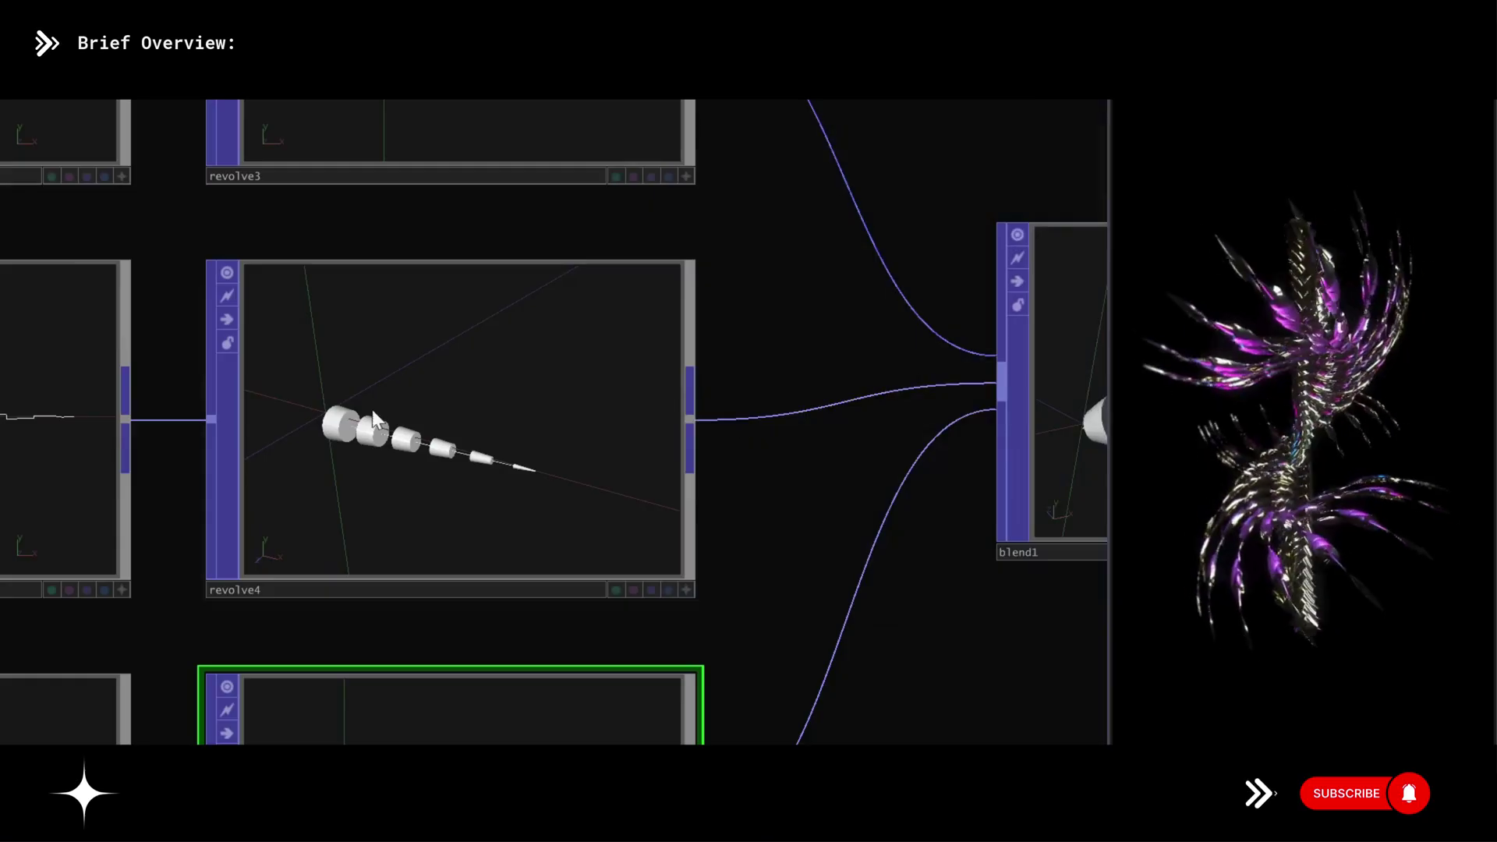
Examine how blend1 combines the three revolved shapes, using a close-up of its live preview
{"action": "scroll", "coordinate": [372, 419], "scroll_direction": "down", "scroll_amount": 5}
{"action": "left_click", "coordinate": [730, 429]}
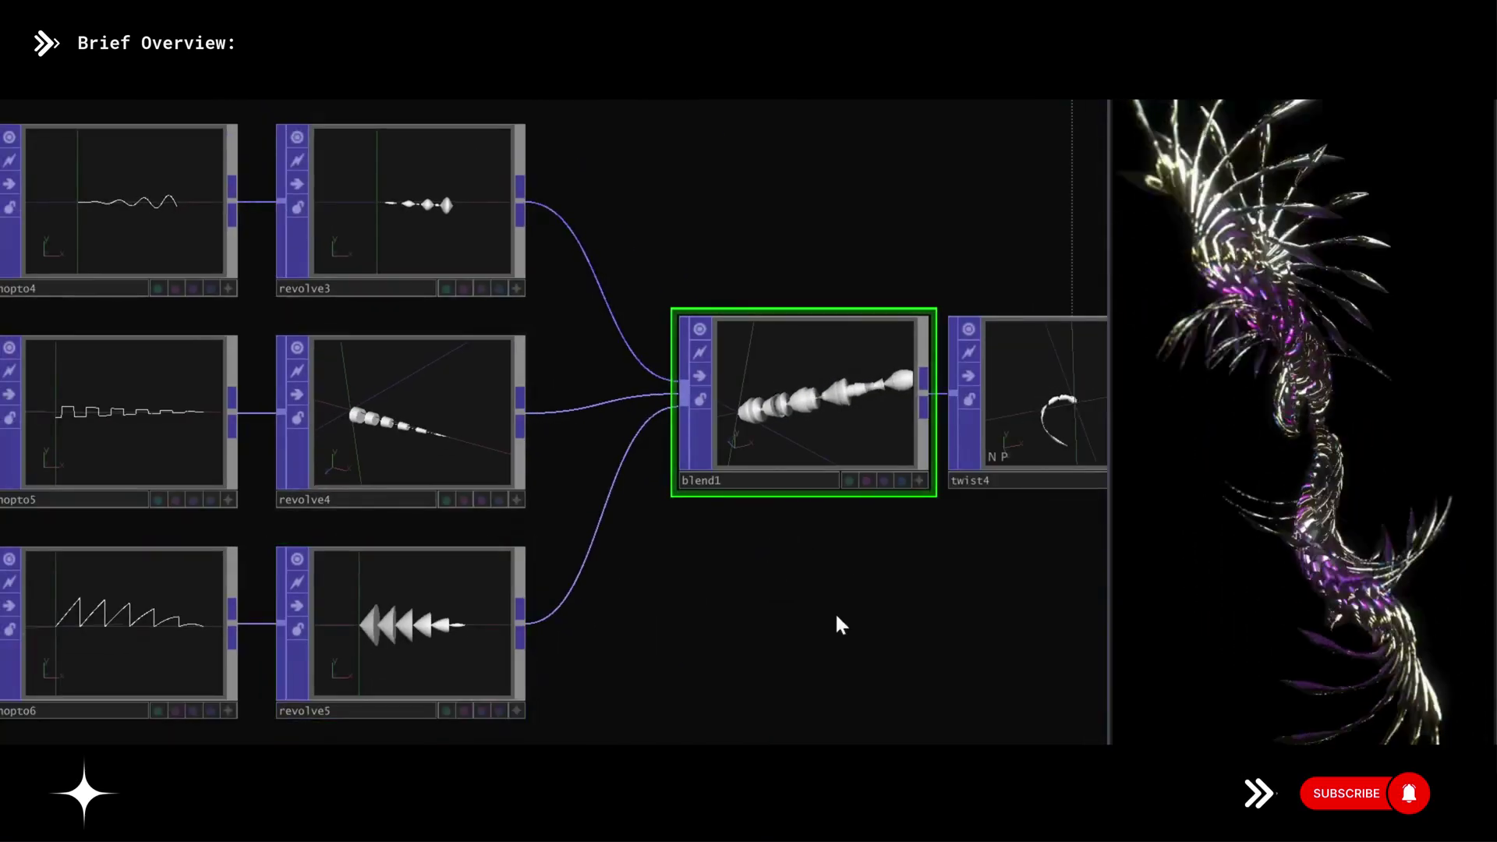
{"action": "left_click_drag", "start_coordinate": [841, 623], "coordinate": [362, 608]}
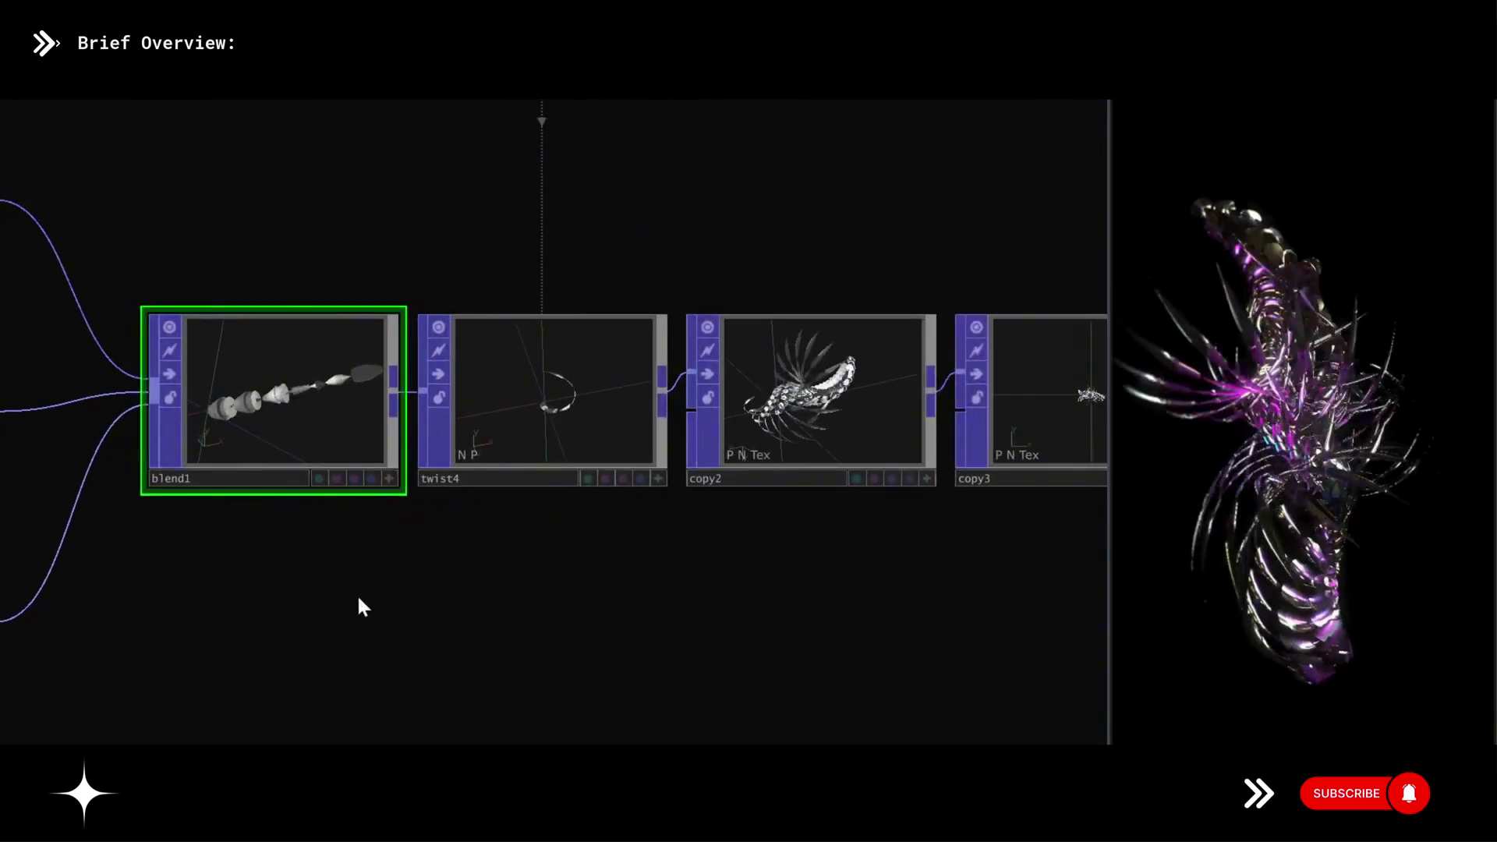
{"action": "scroll", "coordinate": [268, 410], "scroll_direction": "up", "scroll_amount": 3}
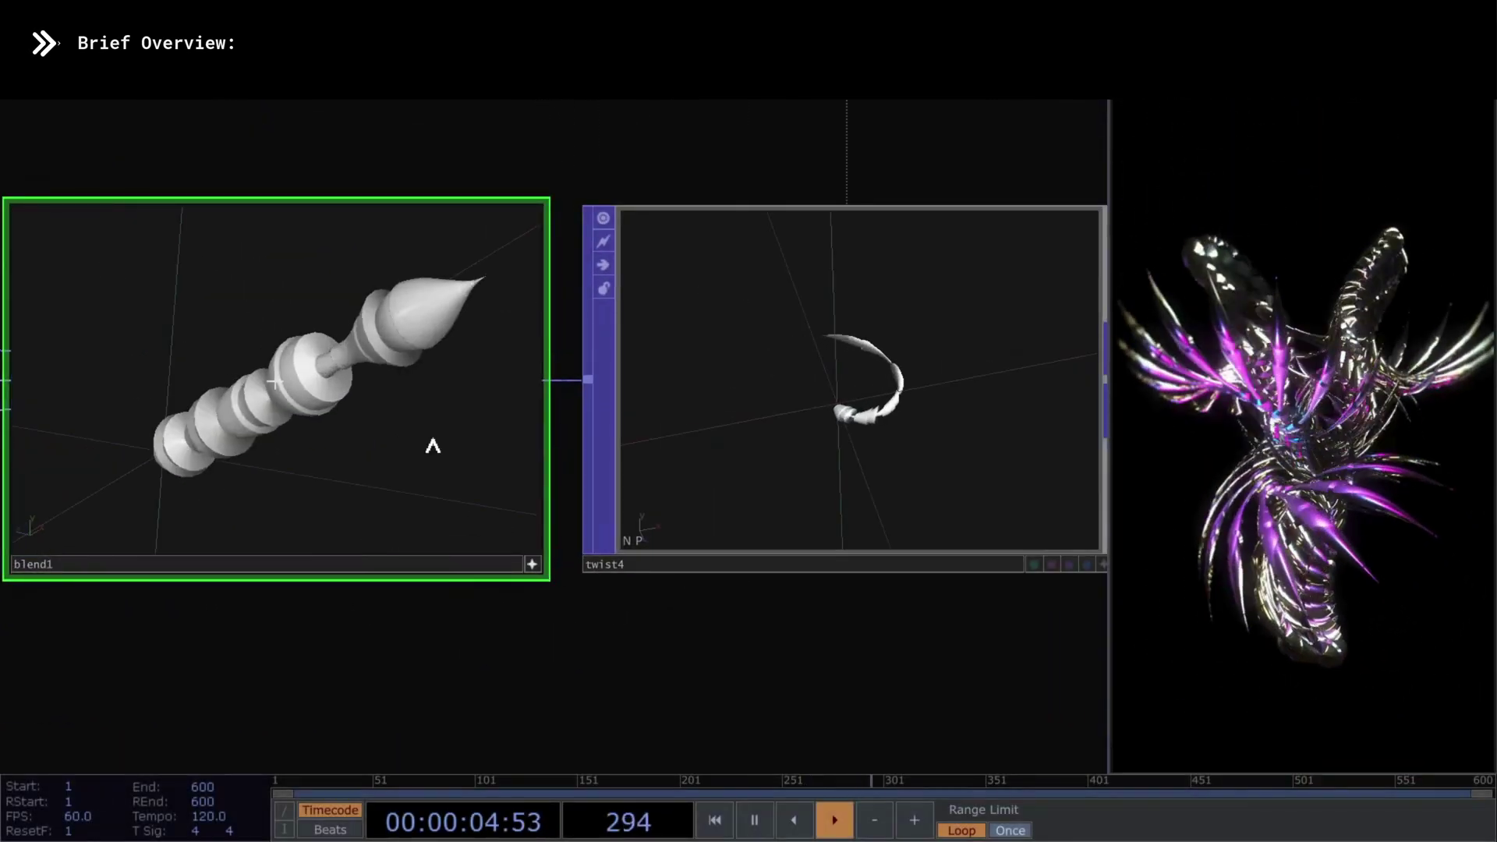
{"action": "left_click", "coordinate": [532, 563]}
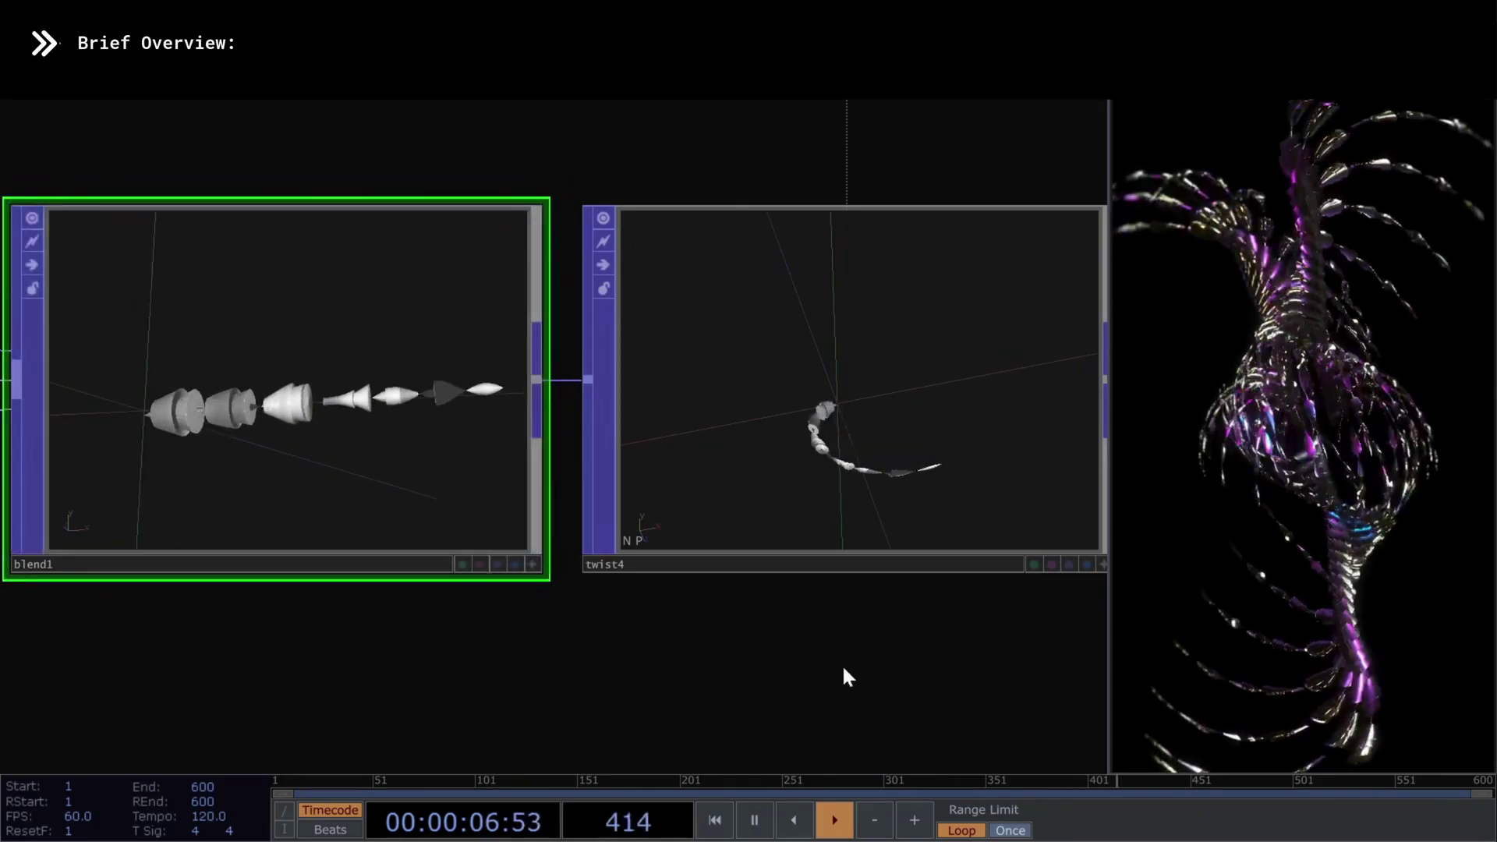
Follow the geometry chain from twist4 through copy2 and inspect the copy3 preview
{"action": "left_click_drag", "start_coordinate": [844, 669], "coordinate": [462, 654]}
{"action": "left_click", "coordinate": [549, 404]}
{"action": "scroll", "coordinate": [396, 628], "scroll_direction": "down", "scroll_amount": 3}
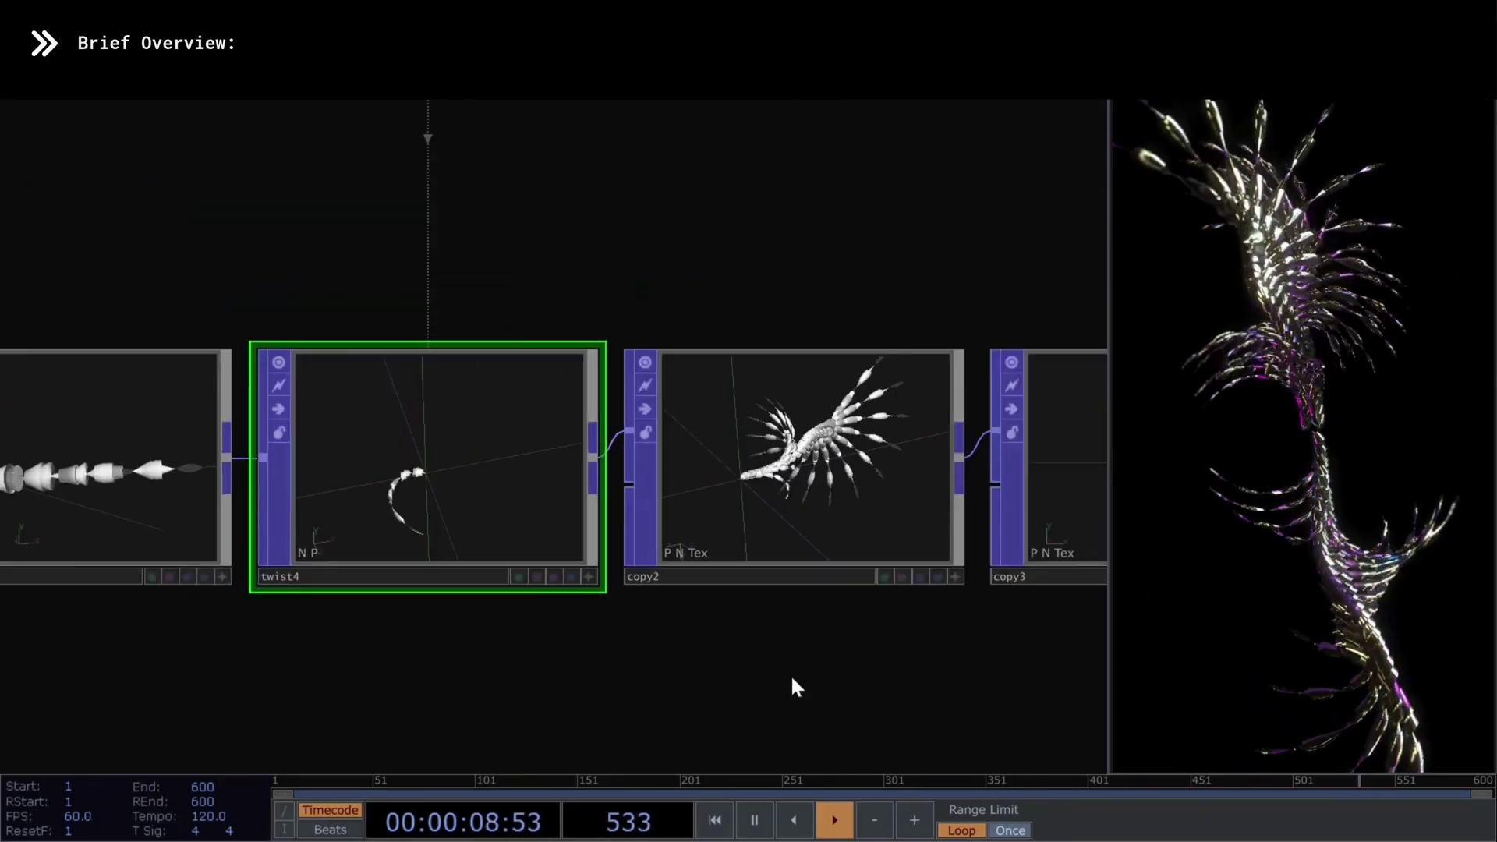
{"action": "left_click_drag", "start_coordinate": [796, 686], "coordinate": [198, 651]}
{"action": "right_click_drag", "start_coordinate": [221, 195], "coordinate": [635, 575]}
{"action": "scroll", "coordinate": [538, 468], "scroll_direction": "up", "scroll_amount": 3}
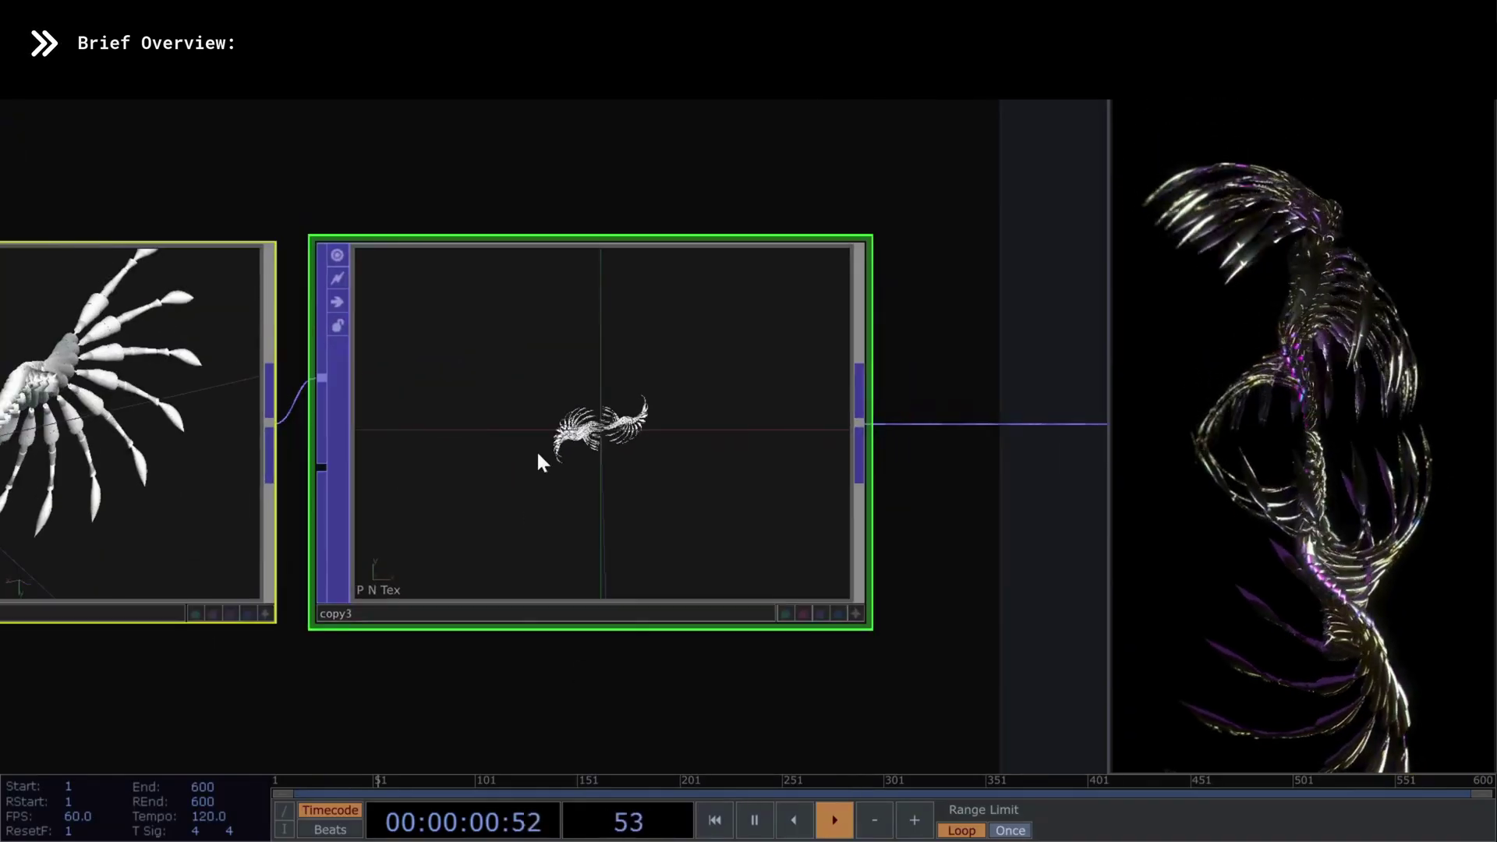
Examine the render network, from the camera, lights and geometry to the post-processing nodes
{"action": "scroll", "coordinate": [543, 462], "scroll_direction": "down", "scroll_amount": 8}
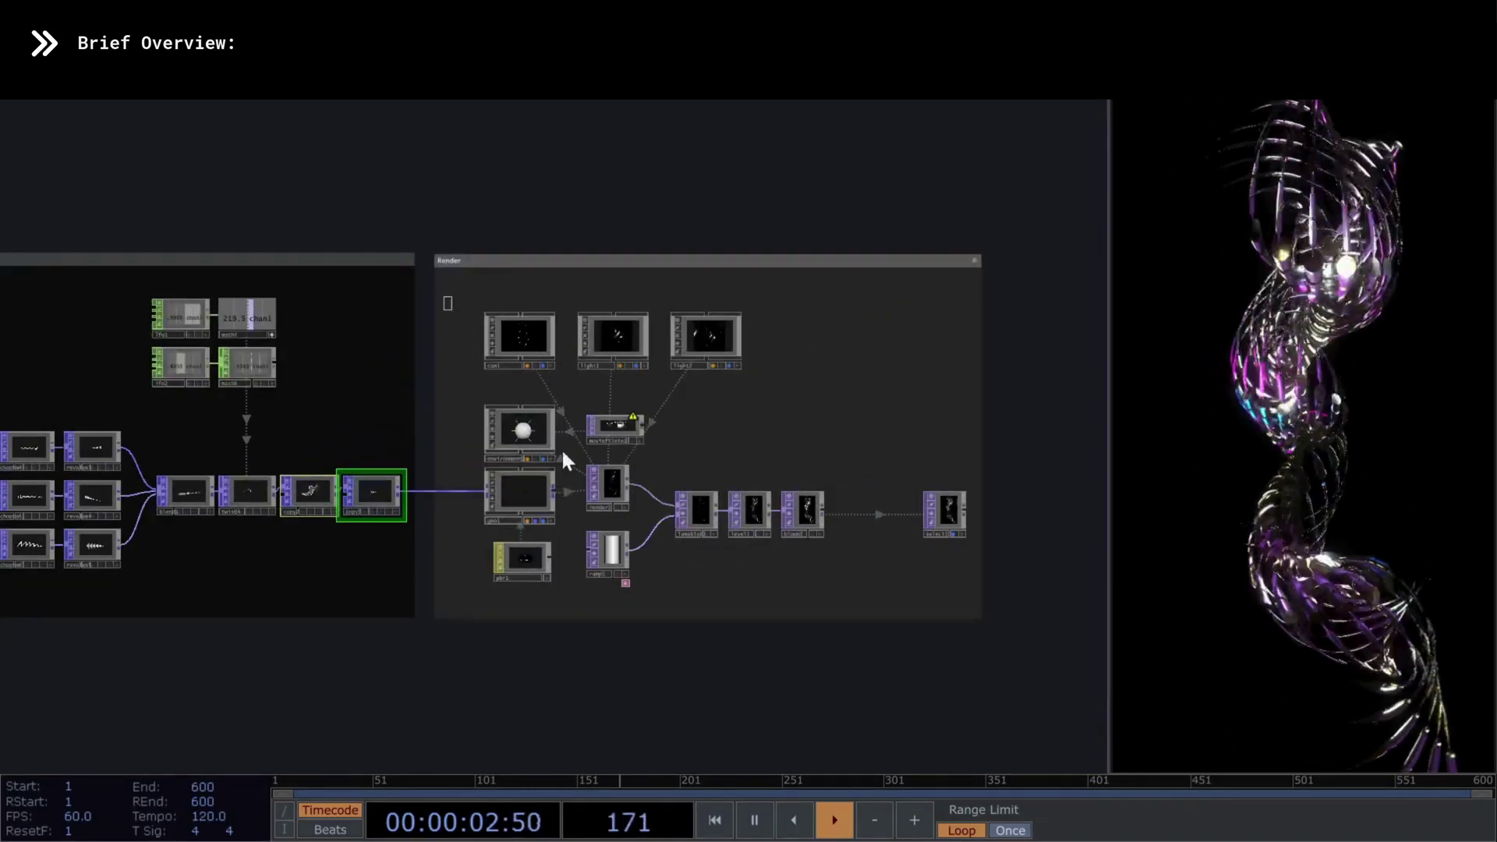
{"action": "right_click_drag", "start_coordinate": [565, 460], "coordinate": [959, 596]}
{"action": "scroll", "coordinate": [887, 558], "scroll_direction": "up", "scroll_amount": 3}
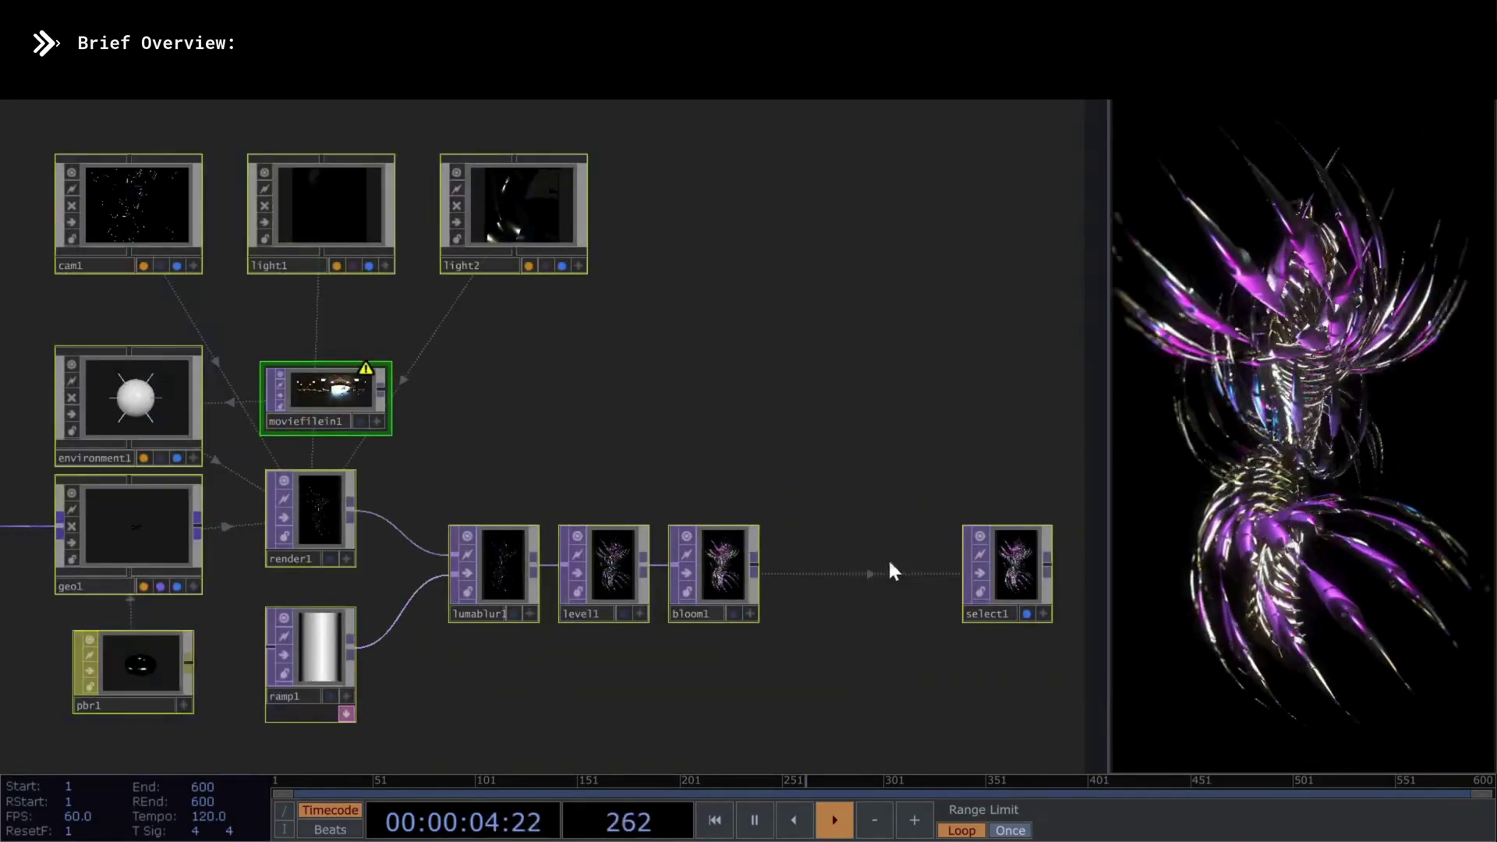
{"action": "left_click", "coordinate": [736, 372]}
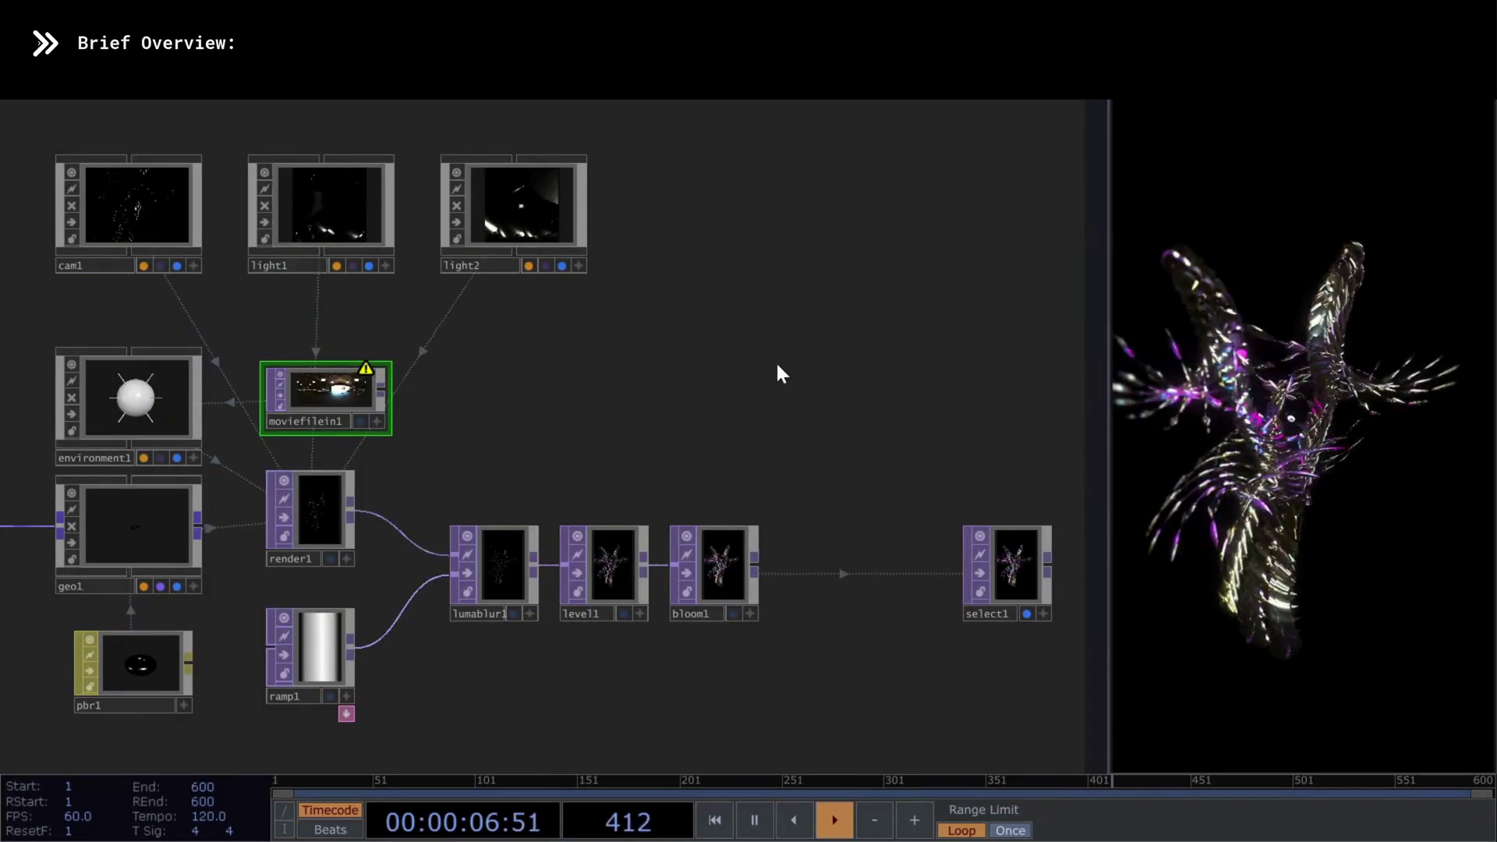
Assign moviefilein1 as environment1's Environment Map and apply the pbr1 material to geo1
{"action": "left_click", "coordinate": [145, 384]}
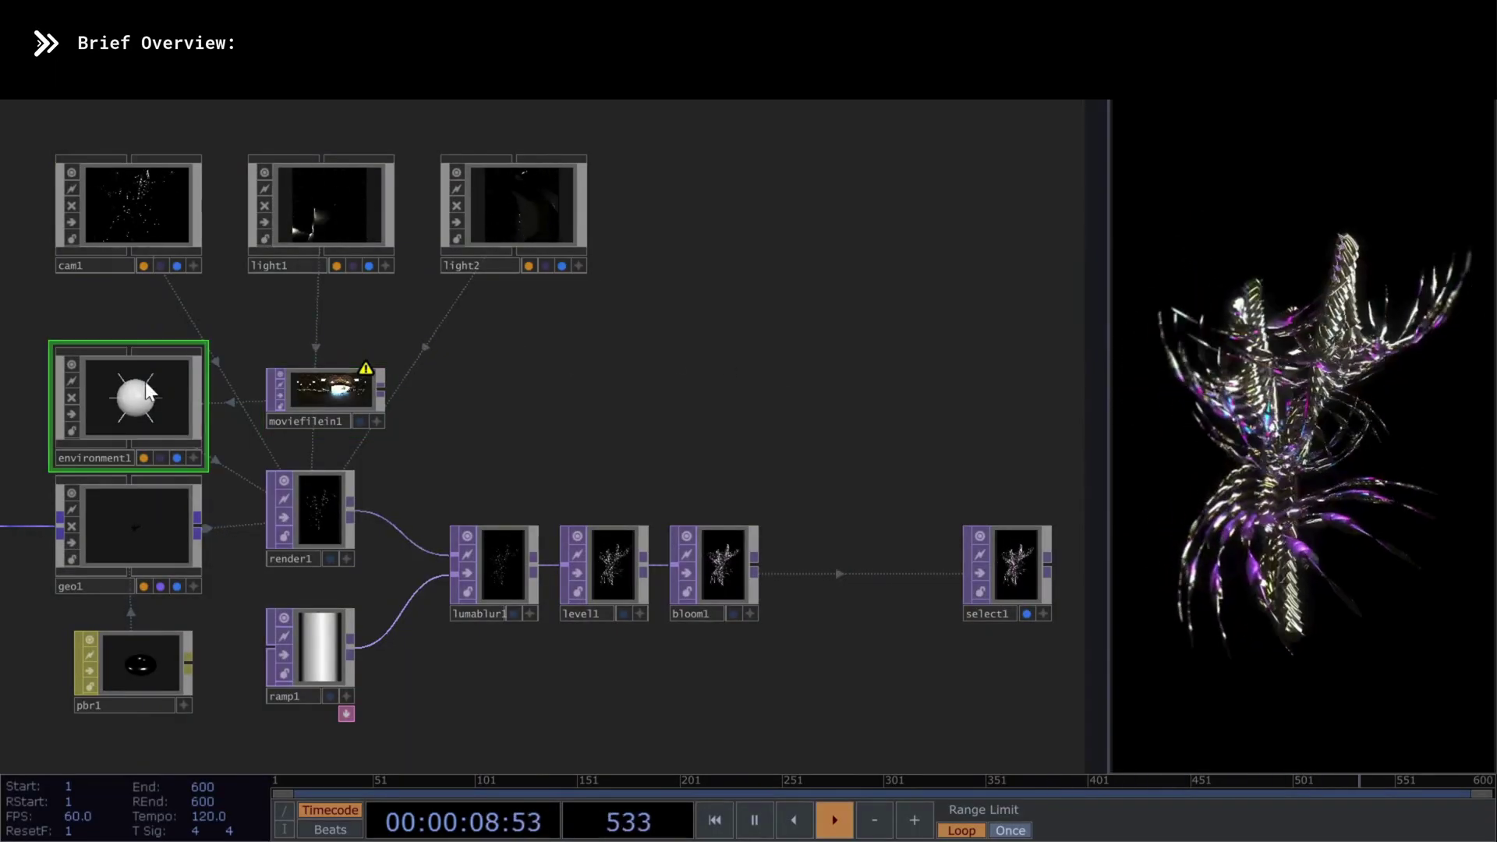
{"action": "left_click_drag", "start_coordinate": [317, 391], "coordinate": [143, 383]}
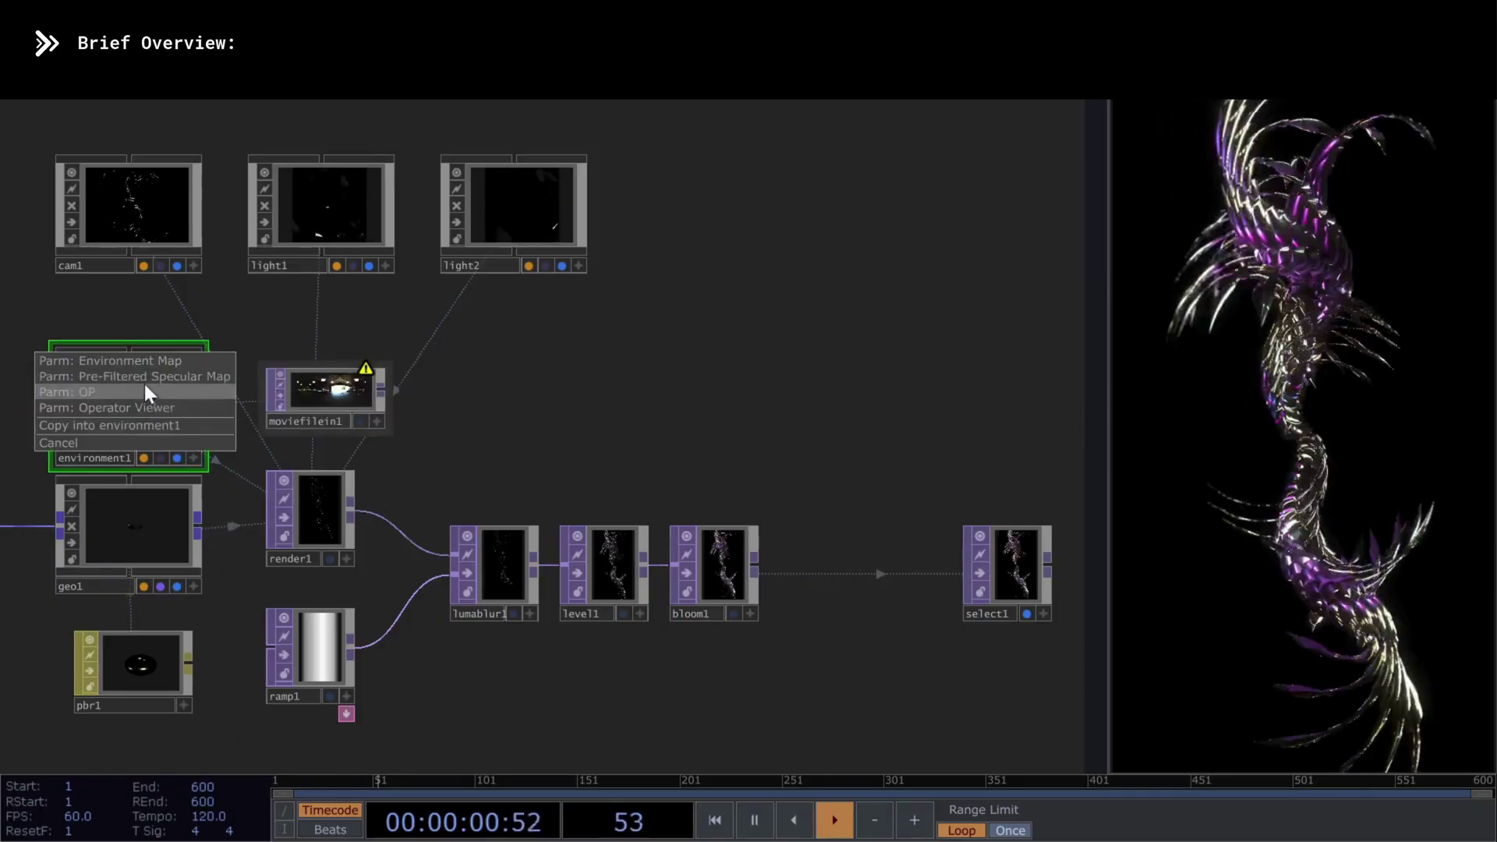
{"action": "left_click", "coordinate": [142, 362]}
{"action": "left_click_drag", "start_coordinate": [128, 647], "coordinate": [138, 521]}
{"action": "left_click", "coordinate": [150, 487]}
{"action": "left_click", "coordinate": [141, 523]}
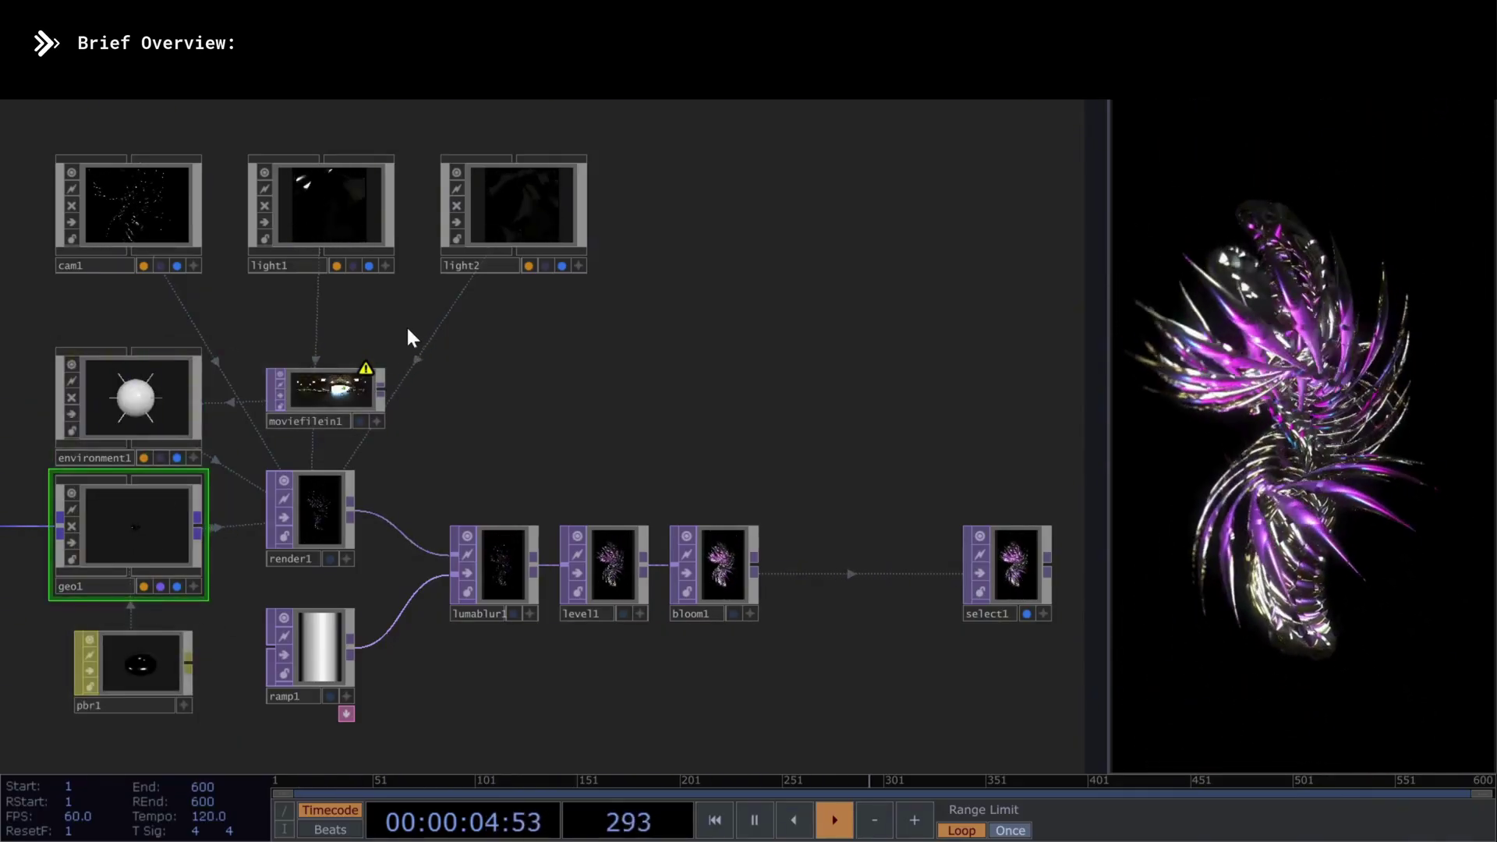
Review the light1 and light2 nodes in the render network
{"action": "left_click", "coordinate": [358, 198]}
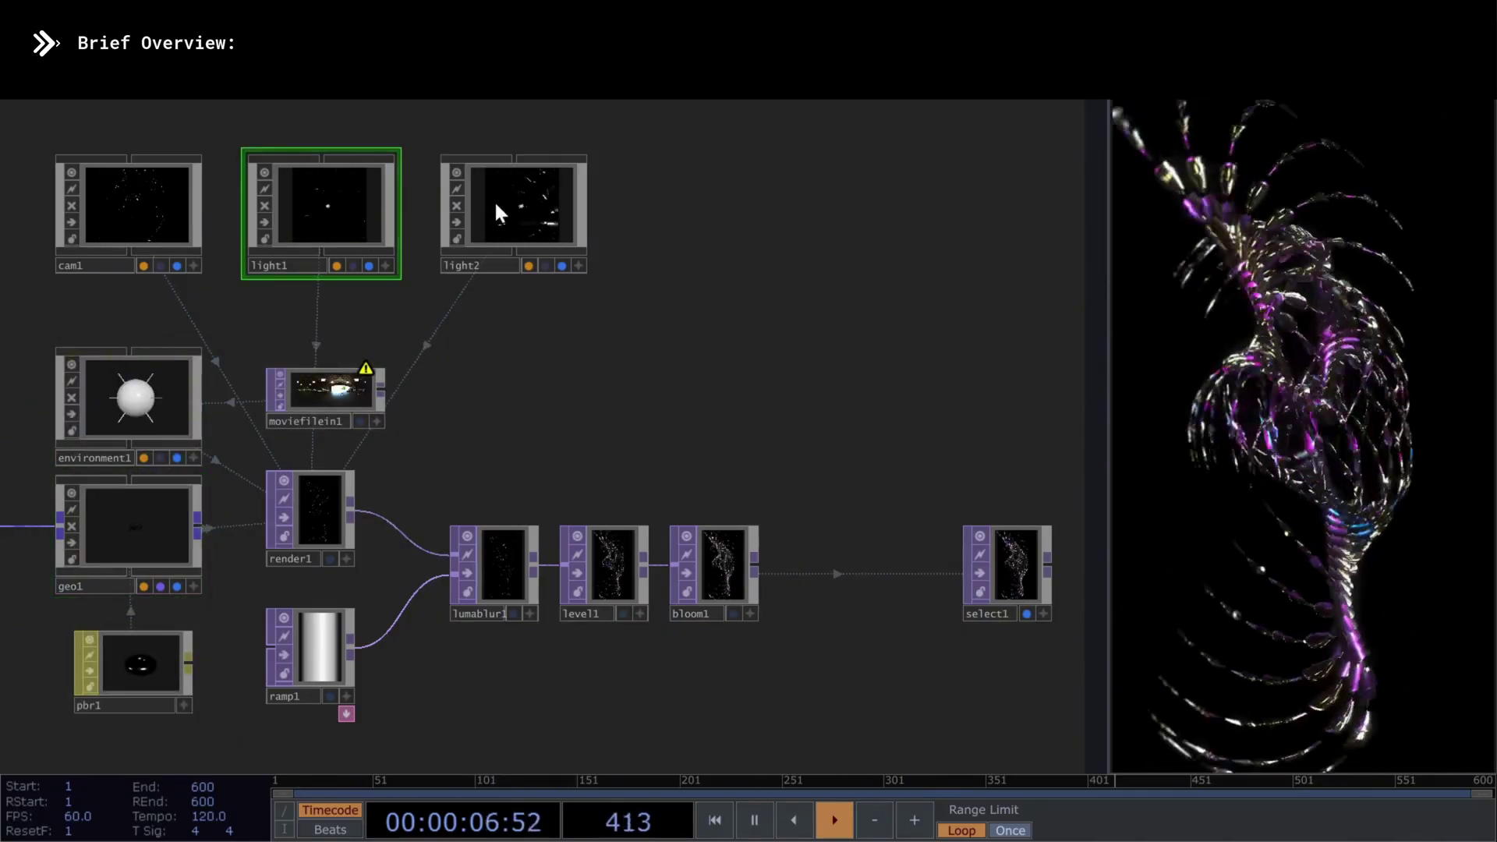
{"action": "left_click", "coordinate": [500, 212]}
{"action": "scroll", "coordinate": [702, 351], "scroll_direction": "down", "scroll_amount": 1}
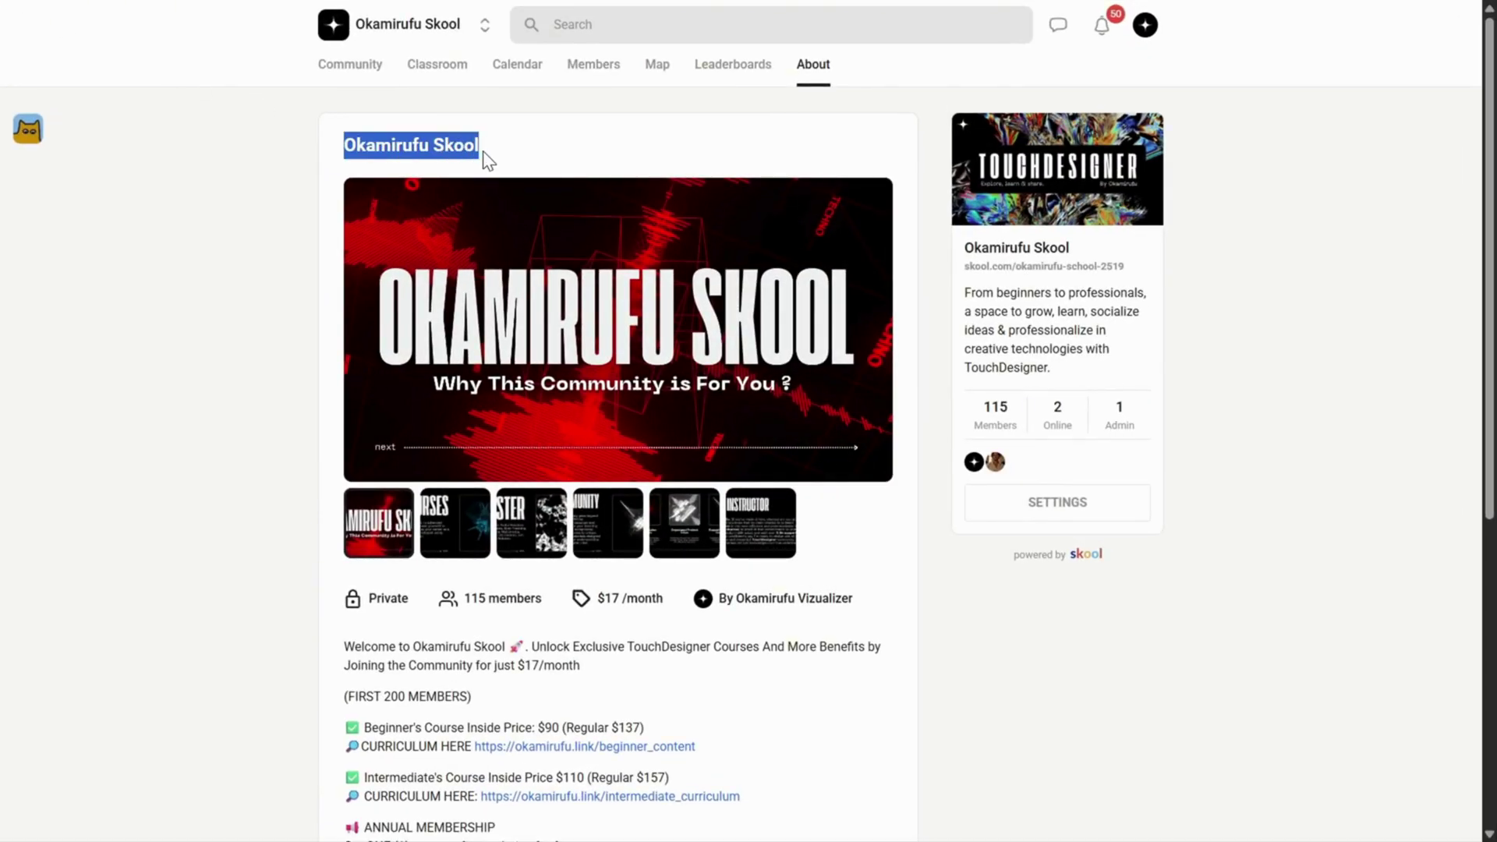
Switch to the Okamirufu Skool About page and view the courses, community and instructor slides and the group description
{"action": "left_click", "coordinate": [441, 519]}
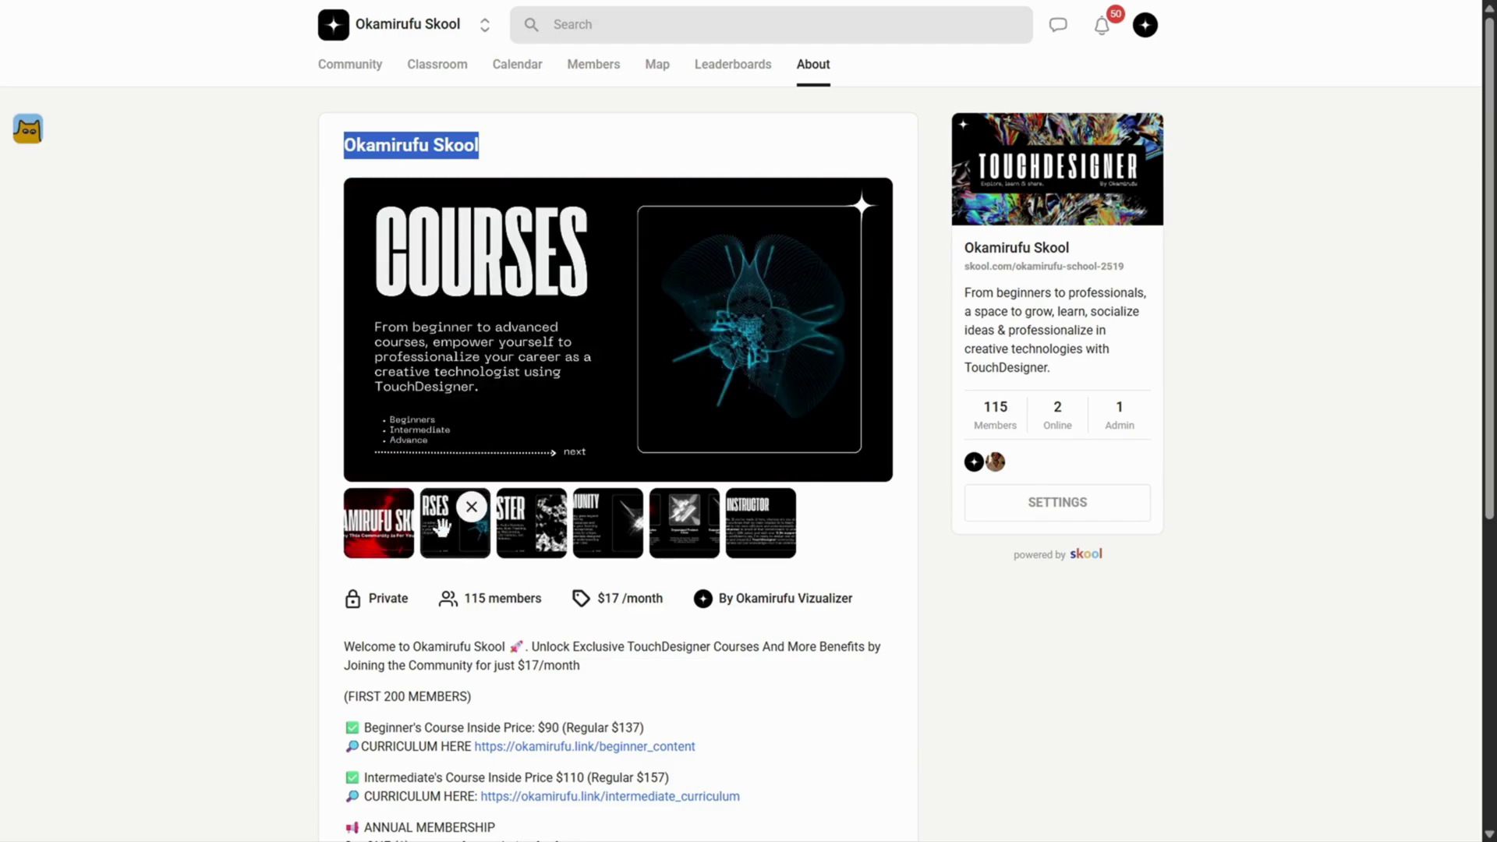
{"action": "left_click", "coordinate": [517, 537]}
{"action": "left_click", "coordinate": [586, 538]}
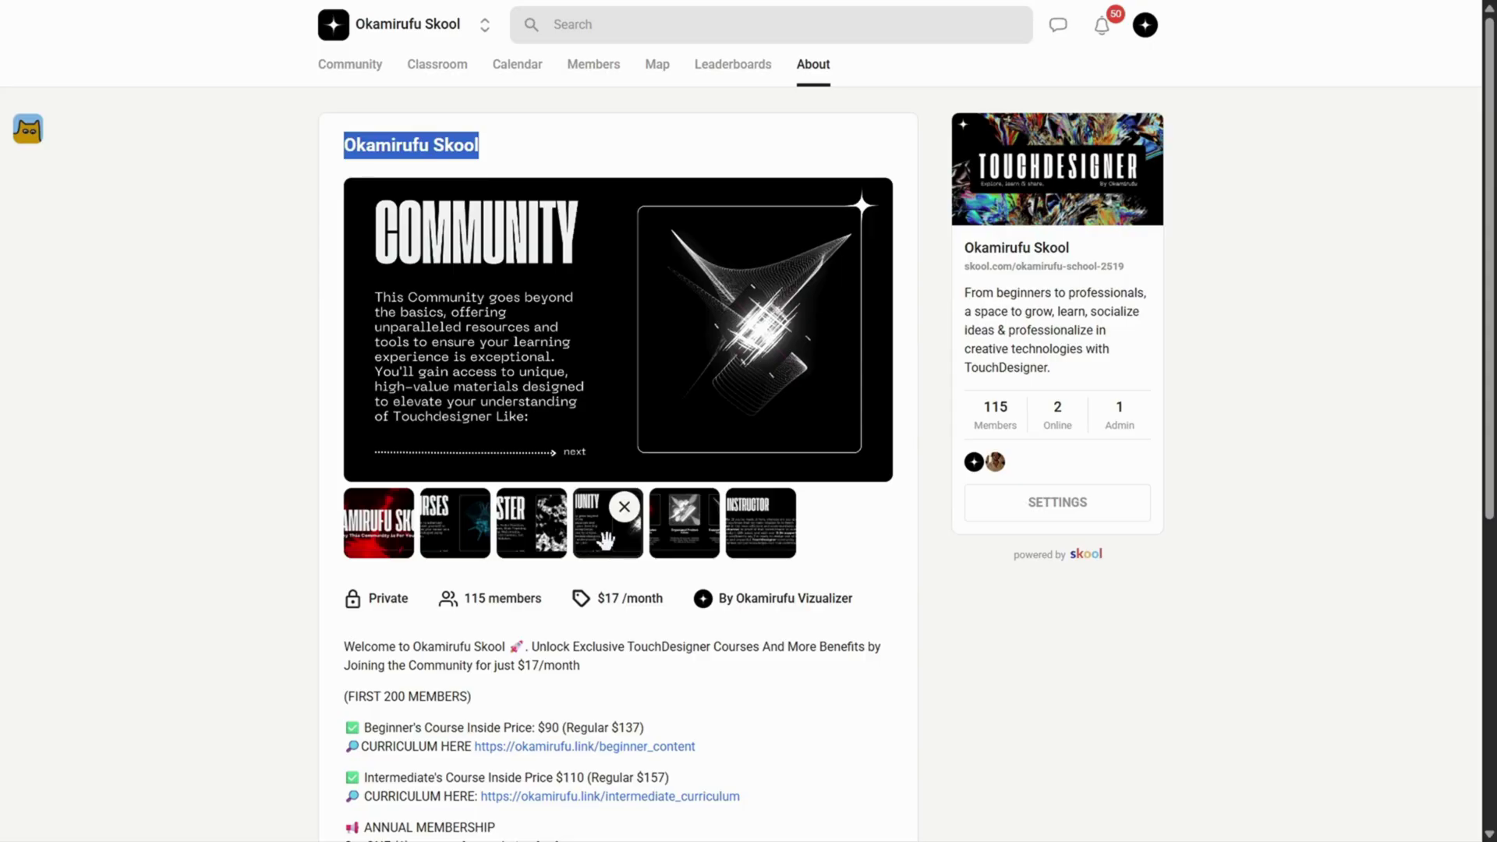
{"action": "left_click", "coordinate": [674, 544]}
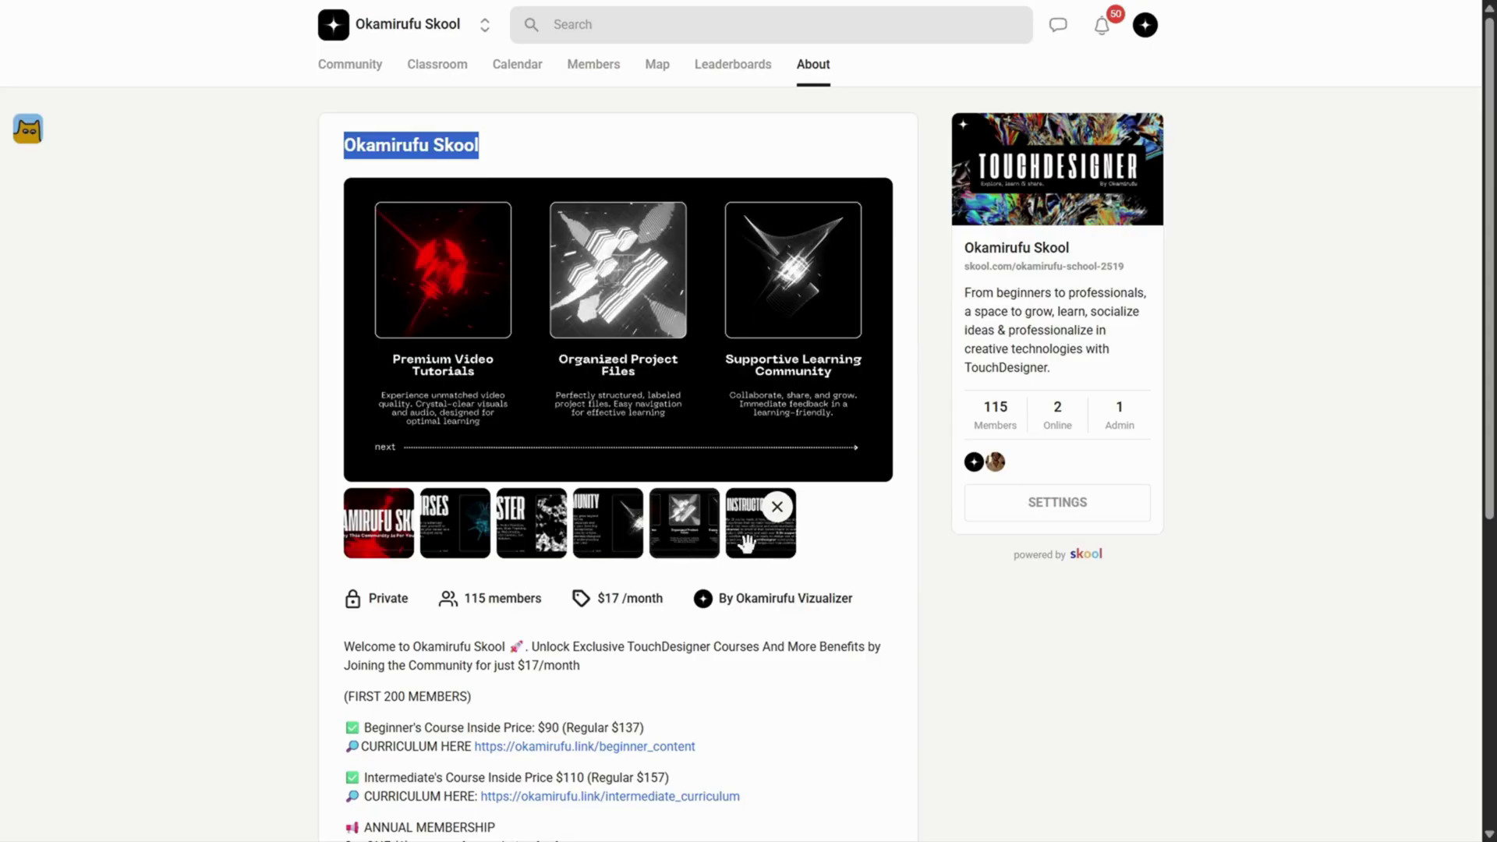
{"action": "left_click", "coordinate": [747, 543]}
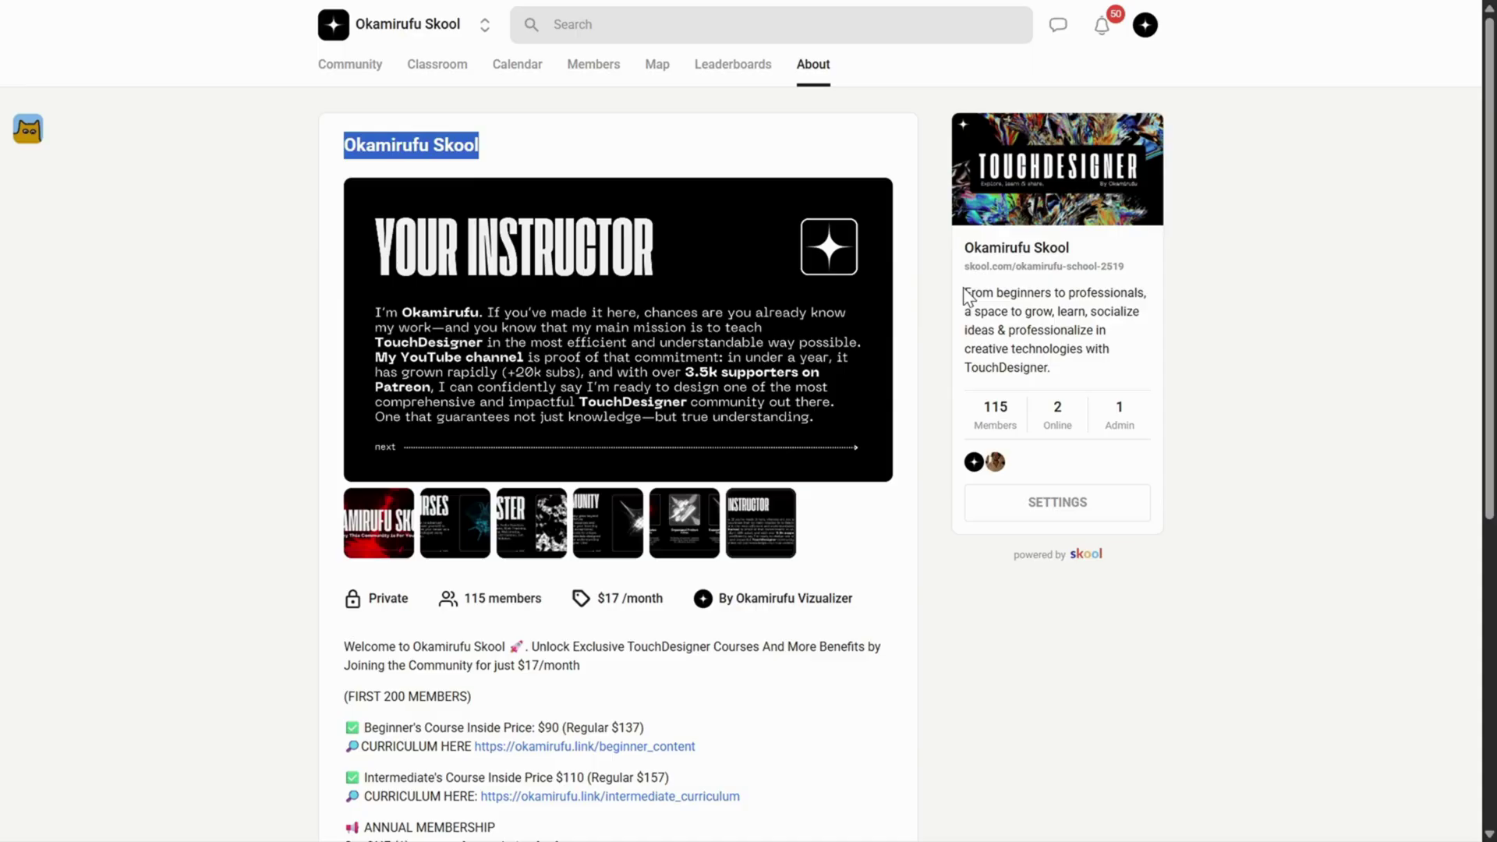
{"action": "left_click_drag", "start_coordinate": [965, 249], "coordinate": [1137, 373]}
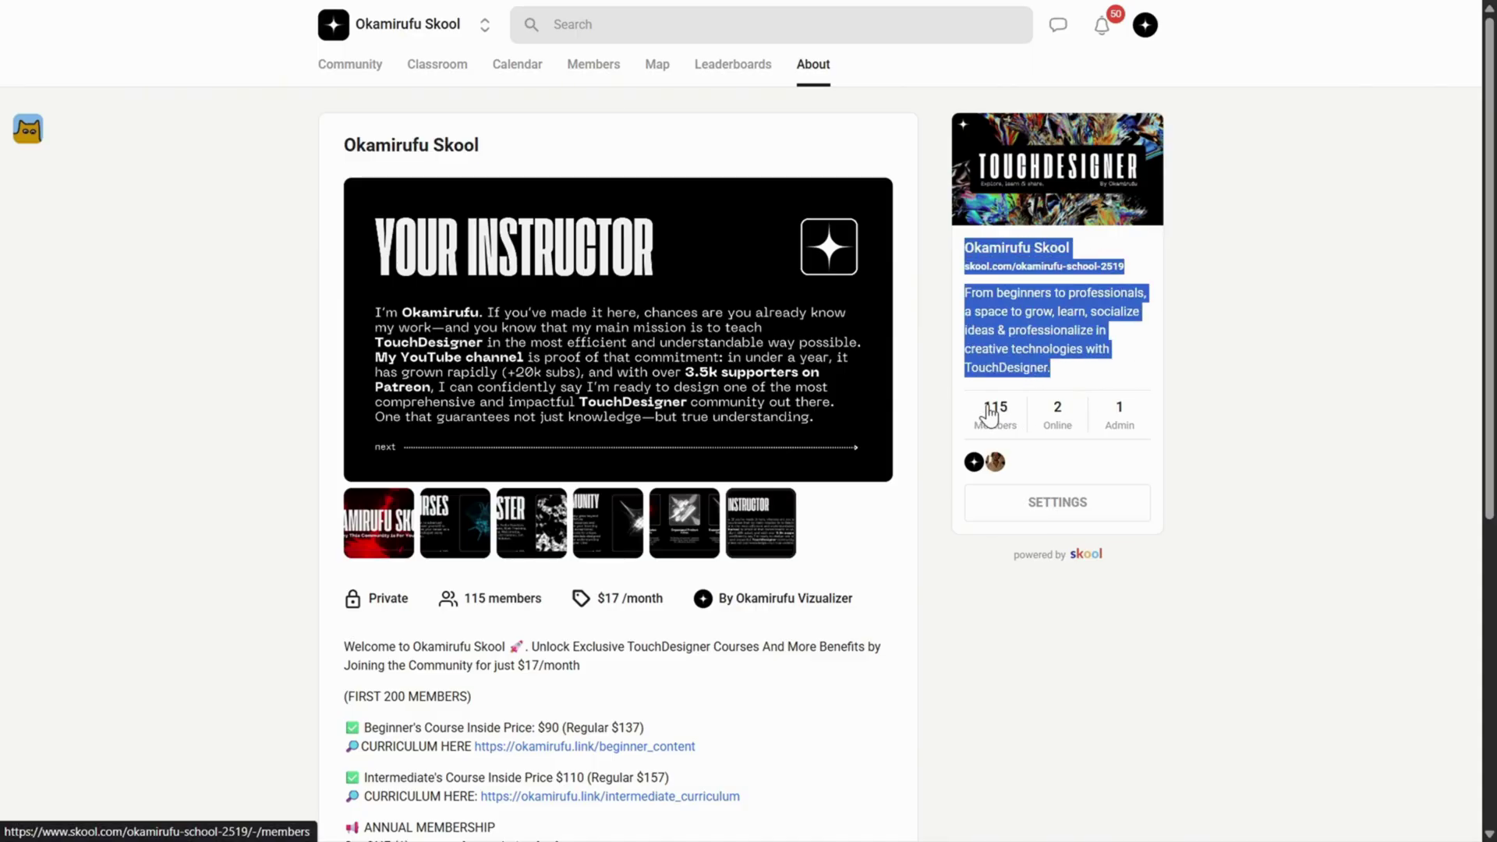
Open the Exclusive Skool Tutorials Series in the classroom and look through the K1 Radial Tentacles Using POPs lesson to its resources
{"action": "left_click", "coordinate": [421, 70]}
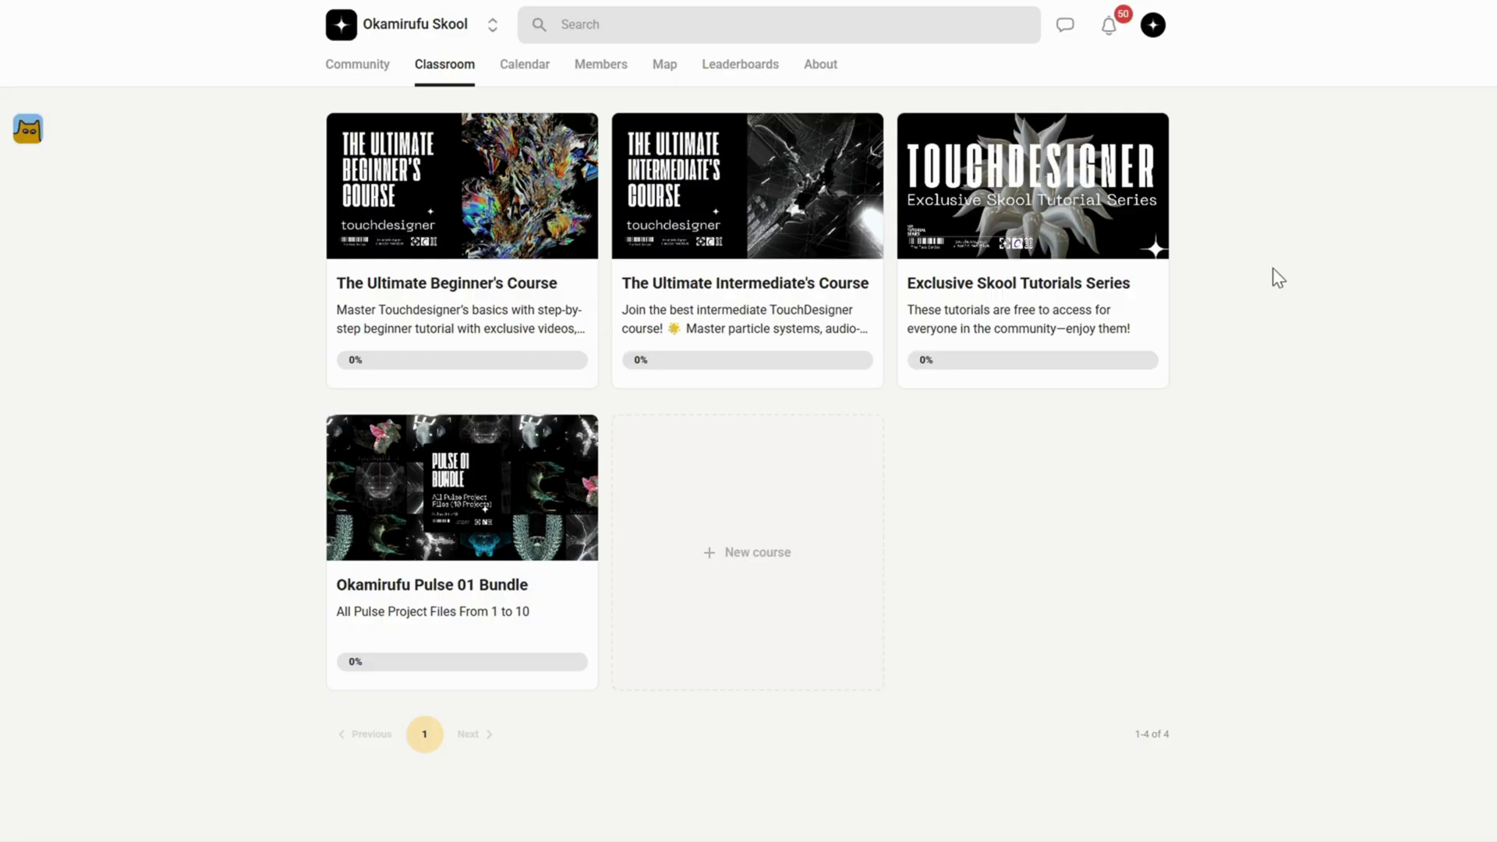
{"action": "left_click", "coordinate": [1050, 209]}
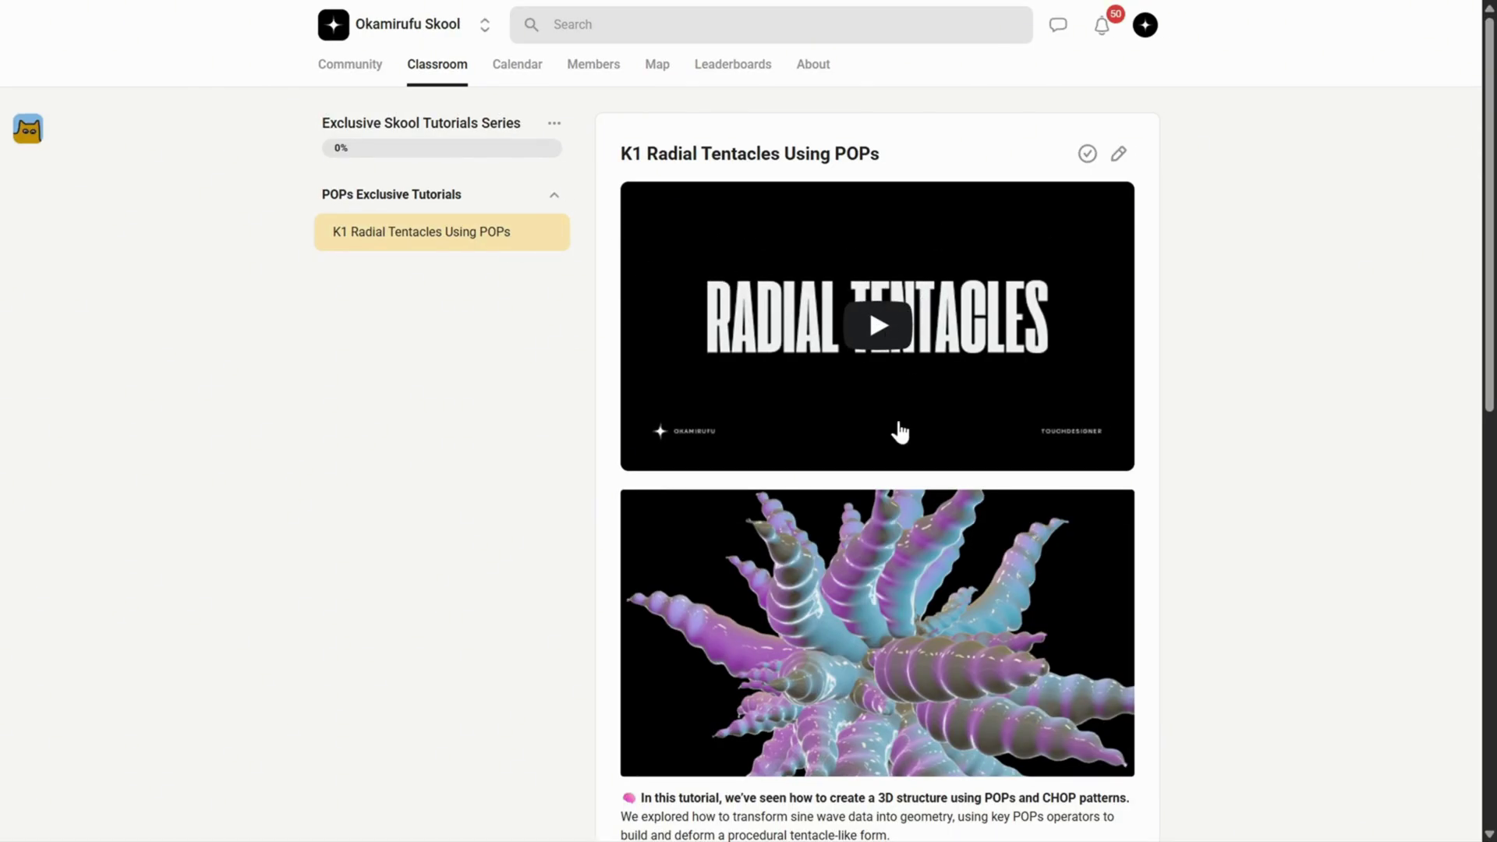
{"action": "scroll", "coordinate": [897, 445], "scroll_direction": "down", "scroll_amount": 10}
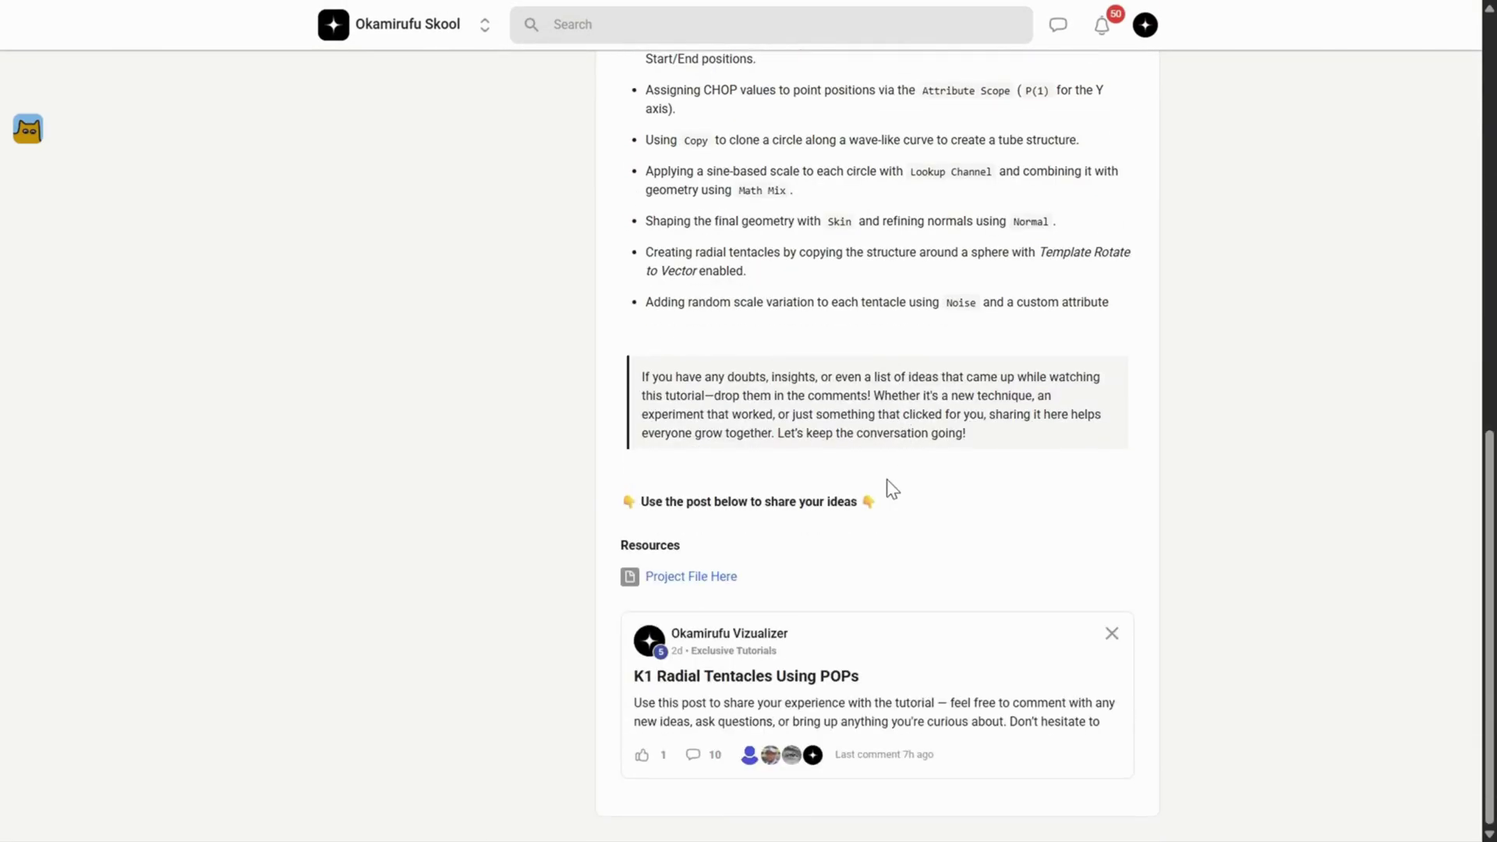
Open the K1 Radial Tentacles Using POPs discussion post, look through its comments and the hidden replies with the attached solution images, and close it
{"action": "left_click", "coordinate": [831, 687]}
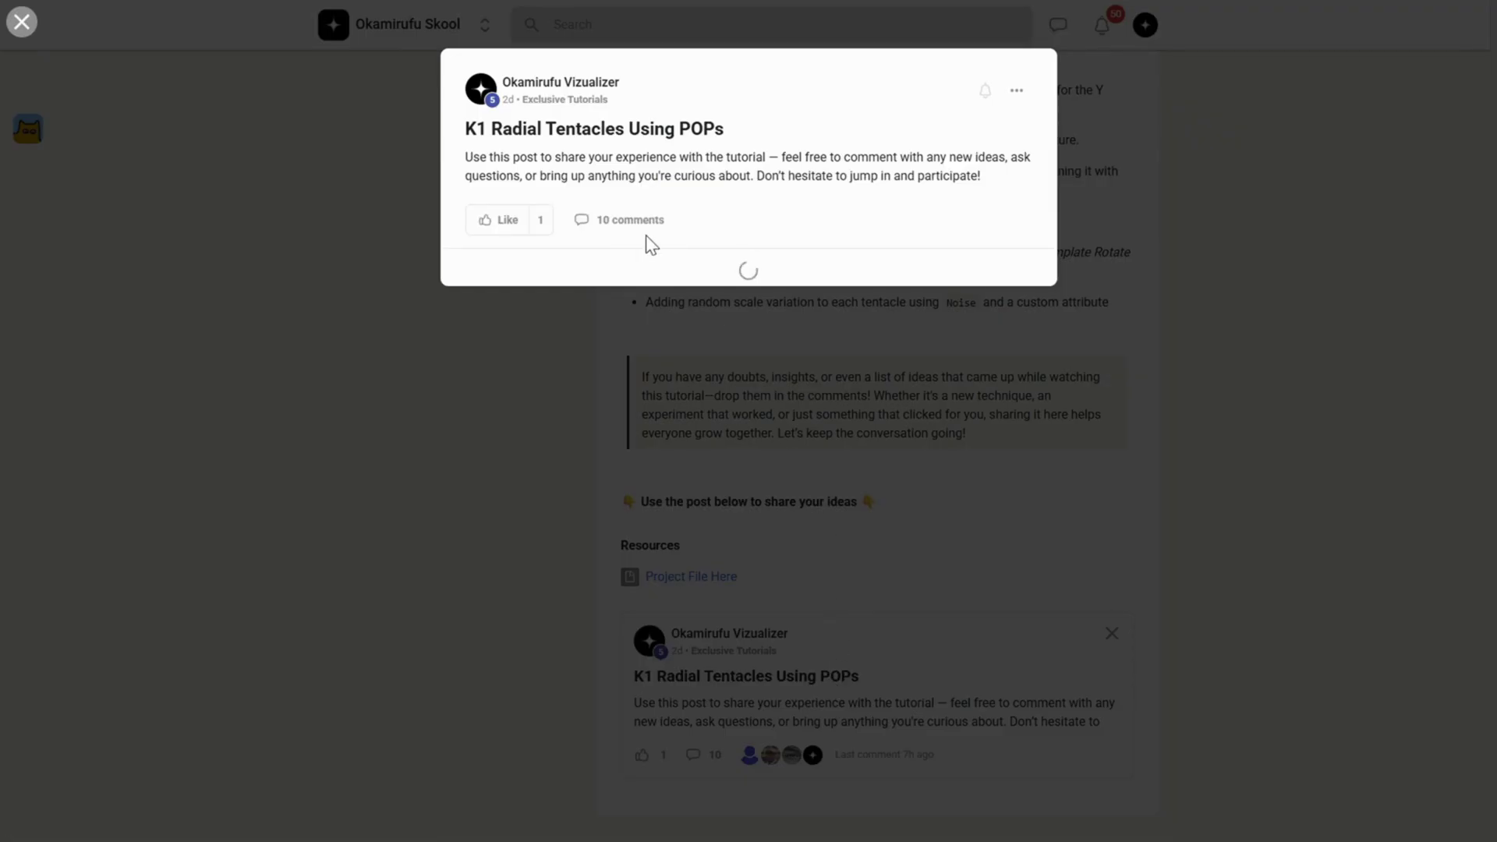
{"action": "scroll", "coordinate": [705, 387], "scroll_direction": "down", "scroll_amount": 1}
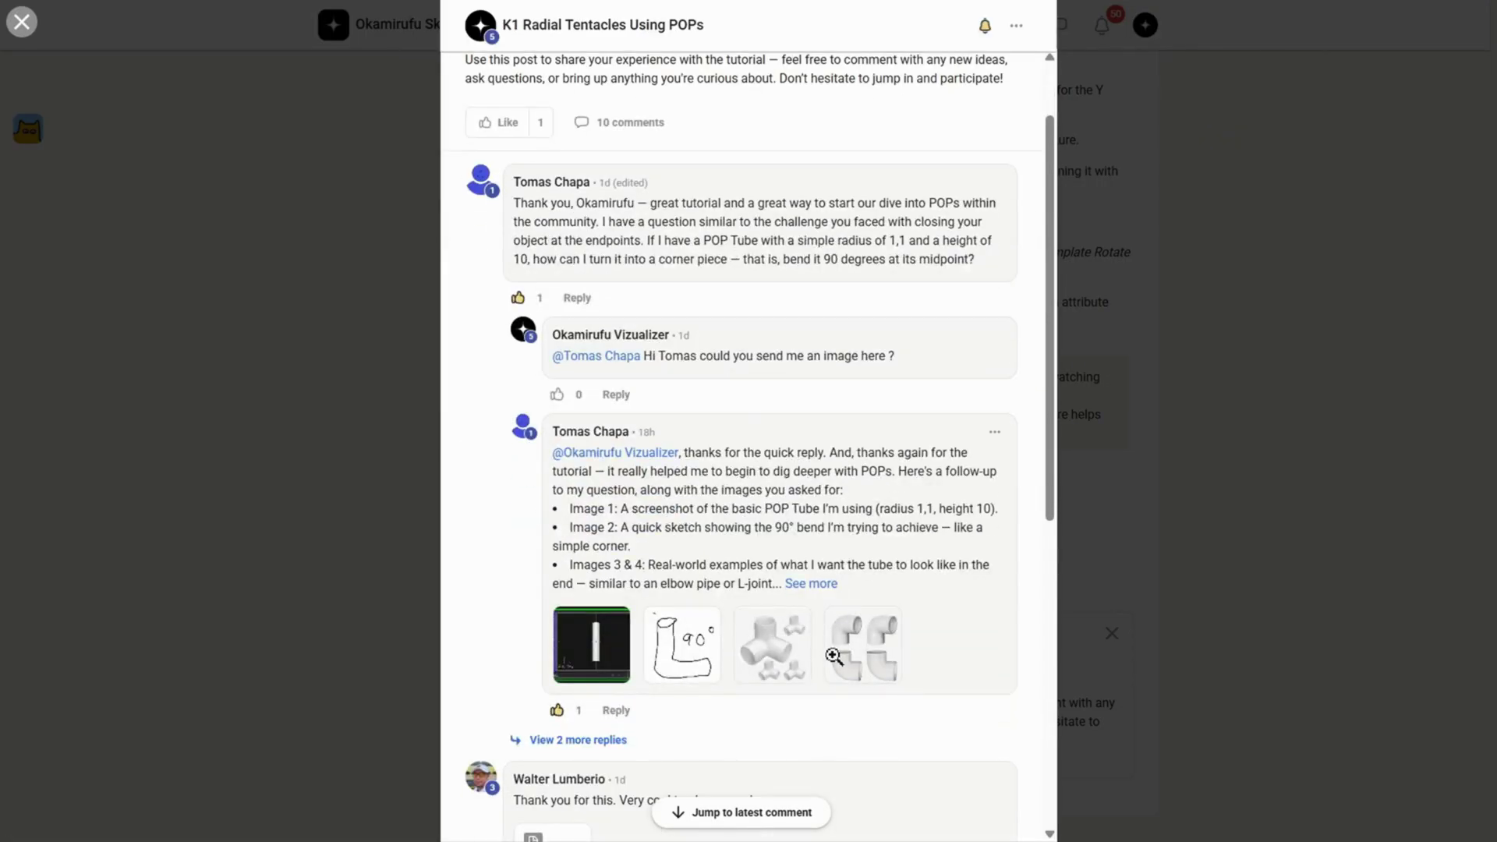
{"action": "scroll", "coordinate": [792, 634], "scroll_direction": "down", "scroll_amount": 6}
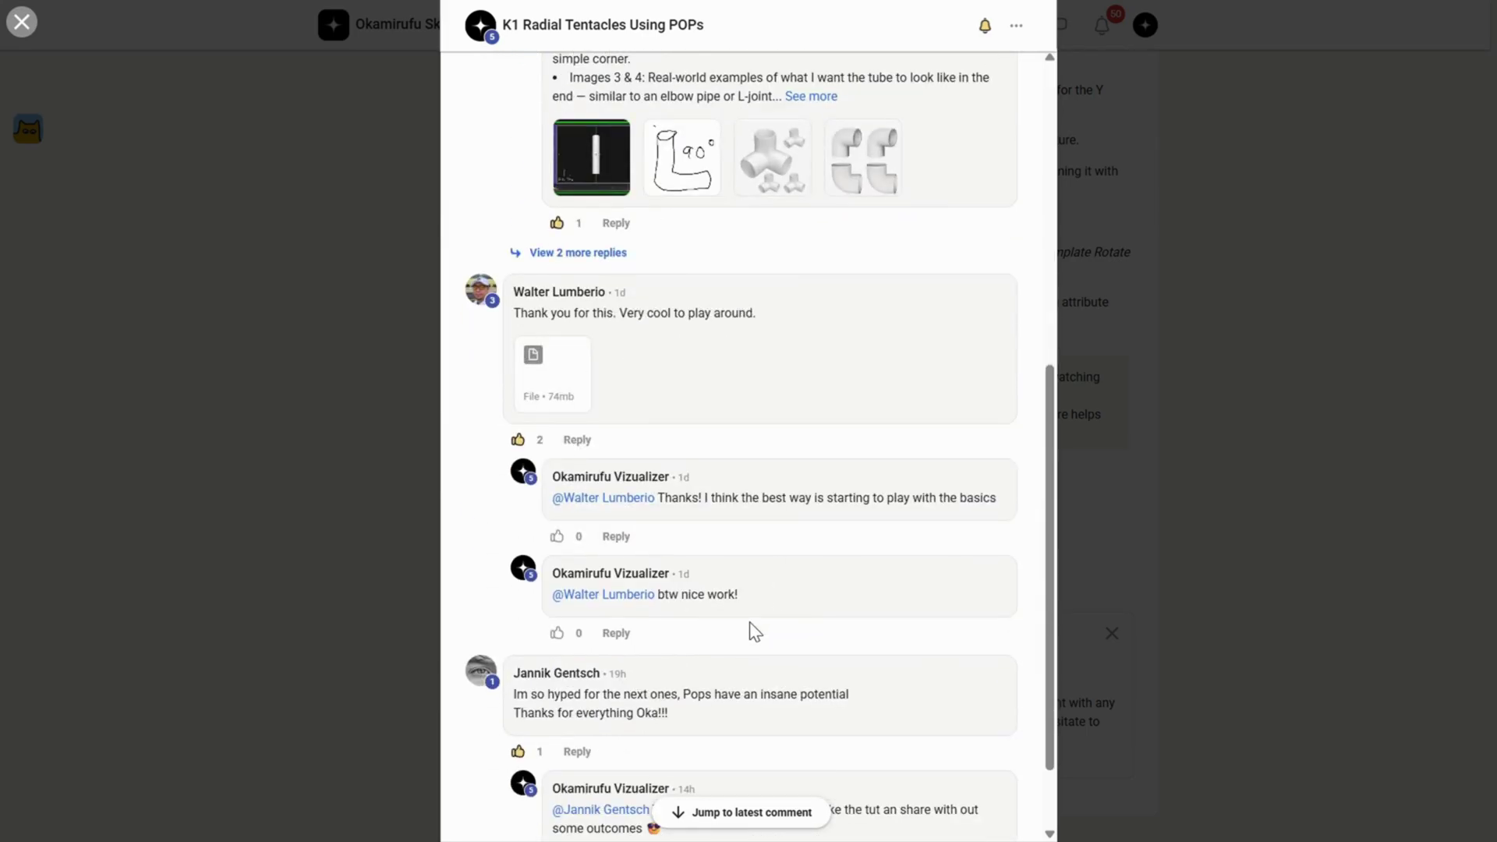
{"action": "scroll", "coordinate": [755, 622], "scroll_direction": "up", "scroll_amount": 4}
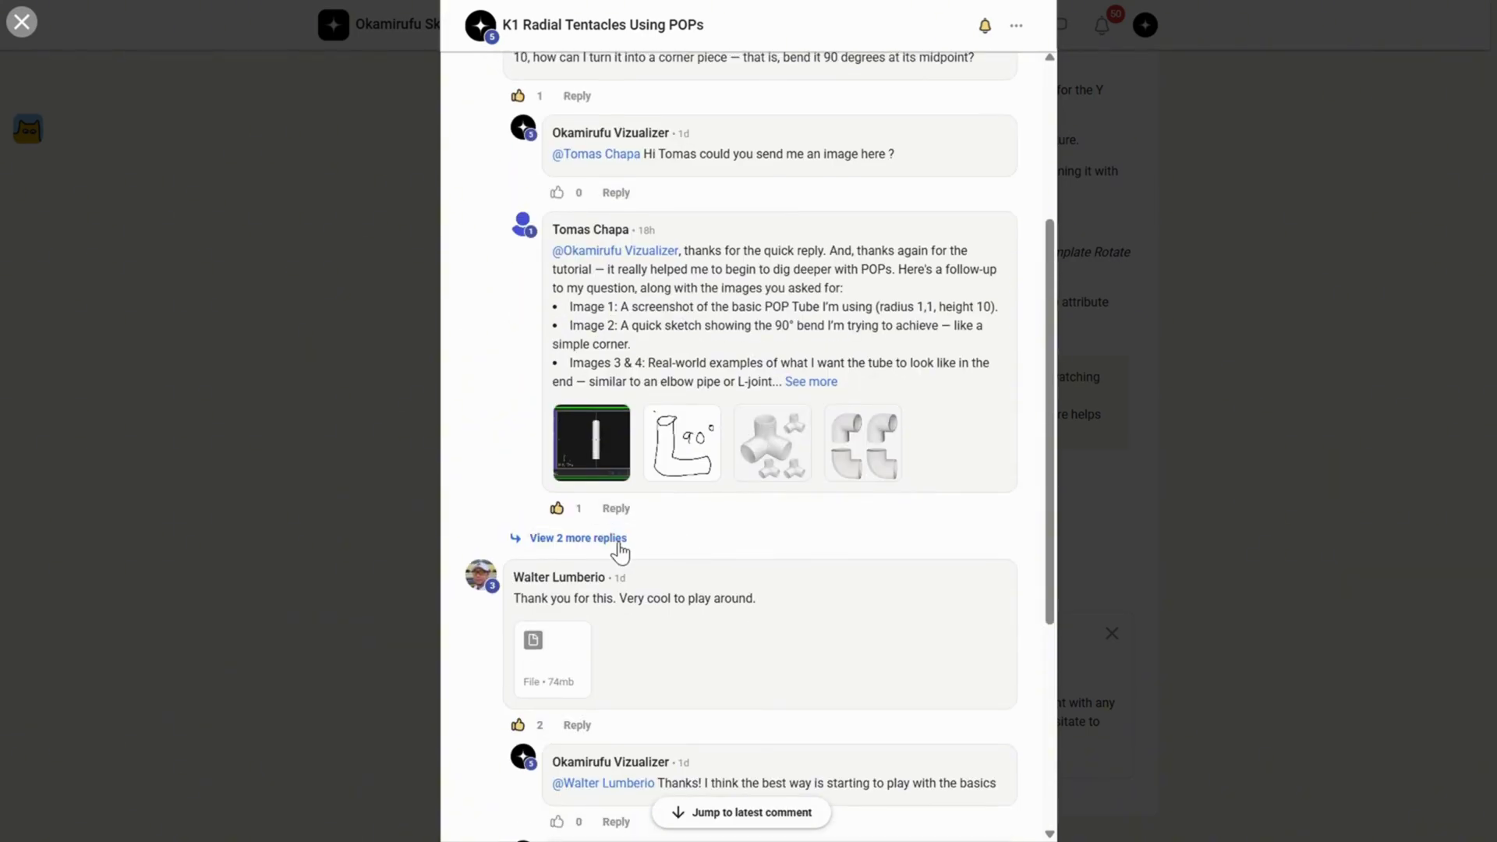
{"action": "left_click", "coordinate": [618, 544]}
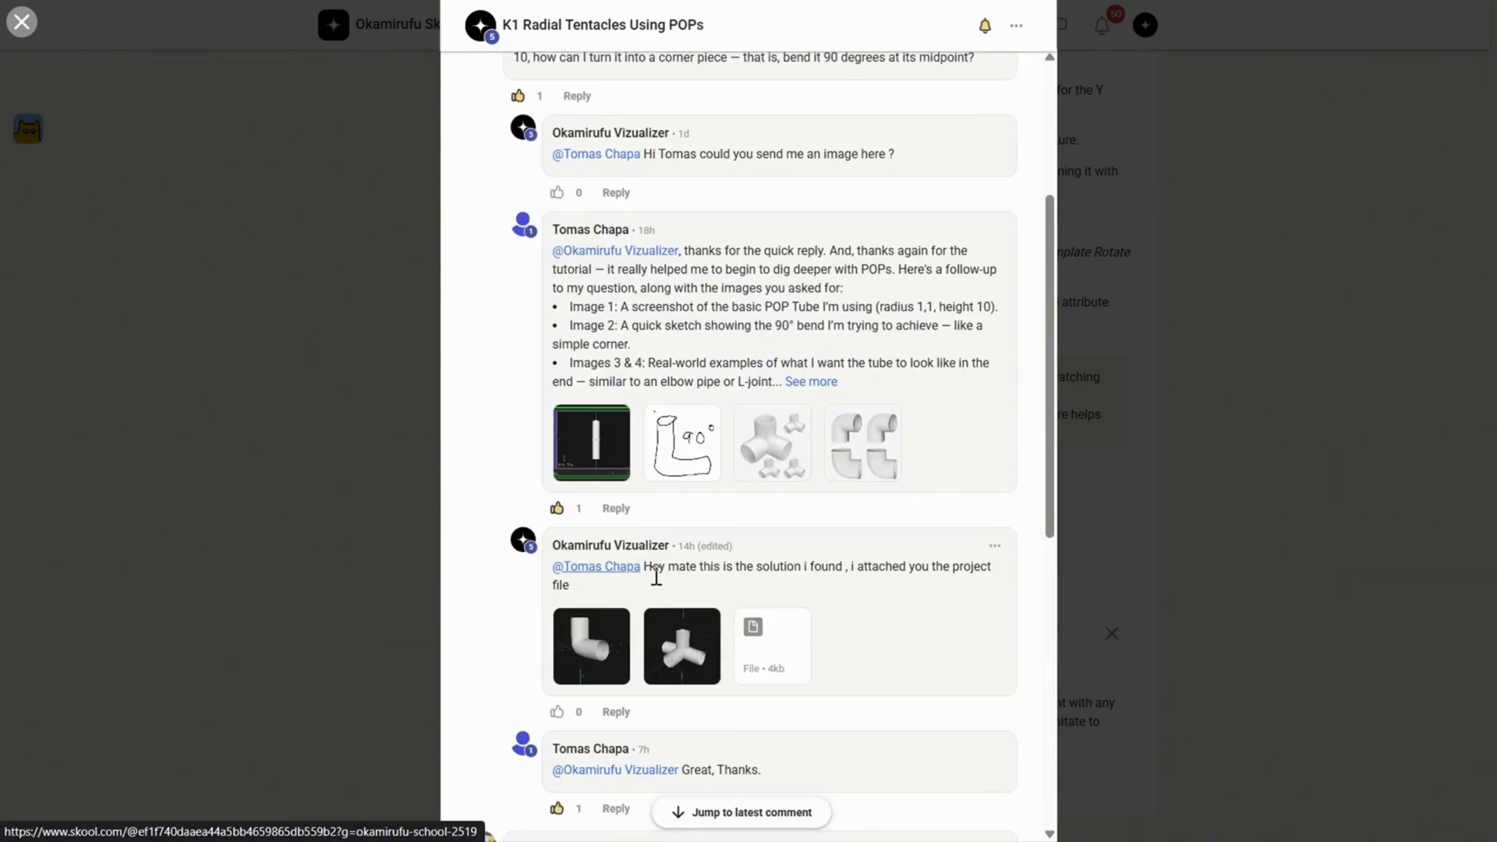
{"action": "left_click", "coordinate": [683, 650]}
{"action": "left_click", "coordinate": [1307, 489]}
{"action": "left_click", "coordinate": [1308, 489]}
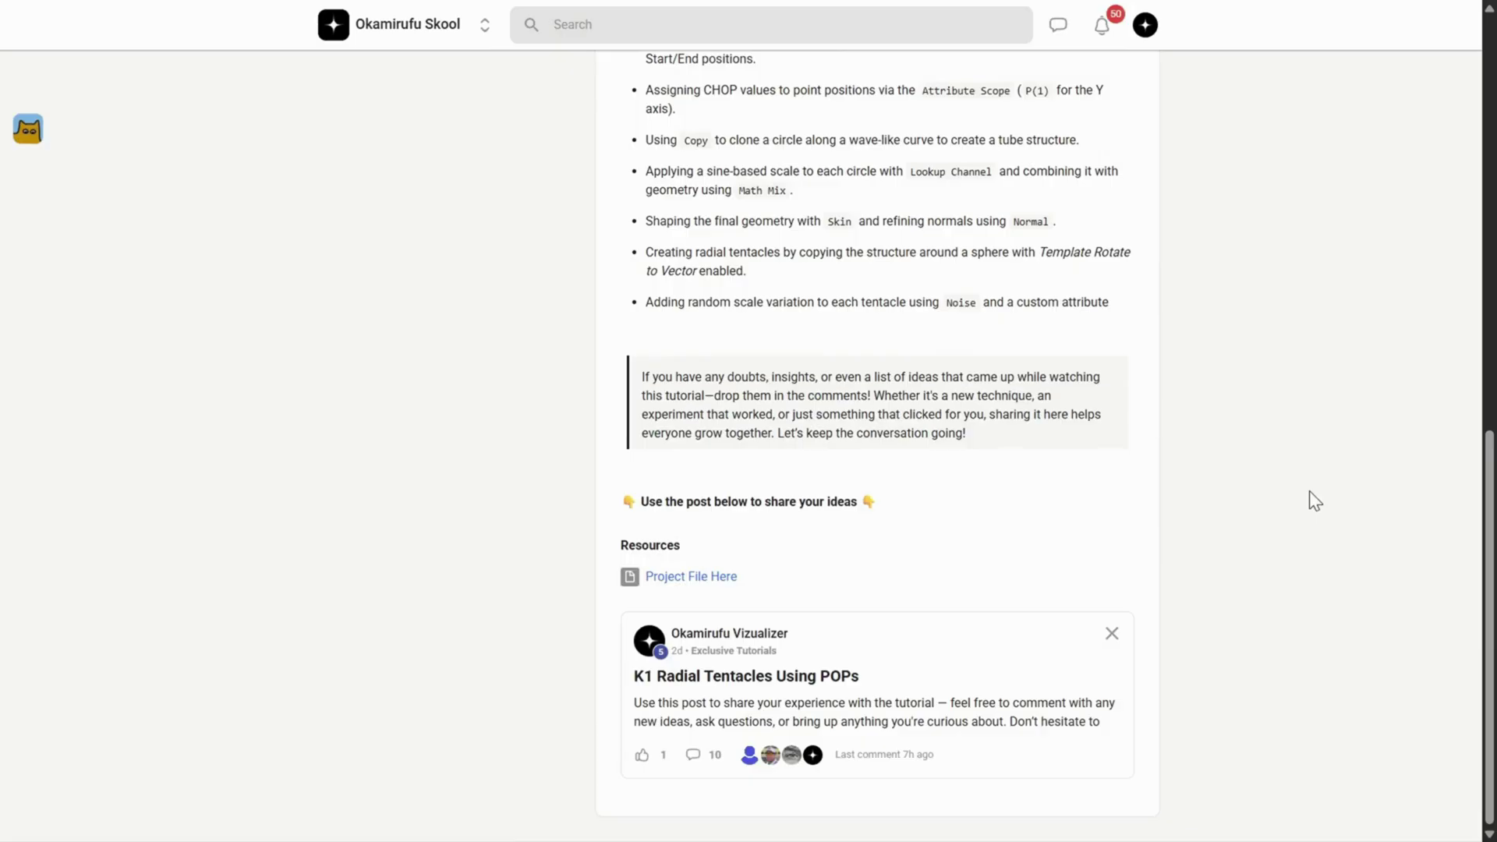
Return to the group's About page and go through the Plus, Shop and Bonuses sections of its description
{"action": "scroll", "coordinate": [1233, 565], "scroll_direction": "up", "scroll_amount": 10}
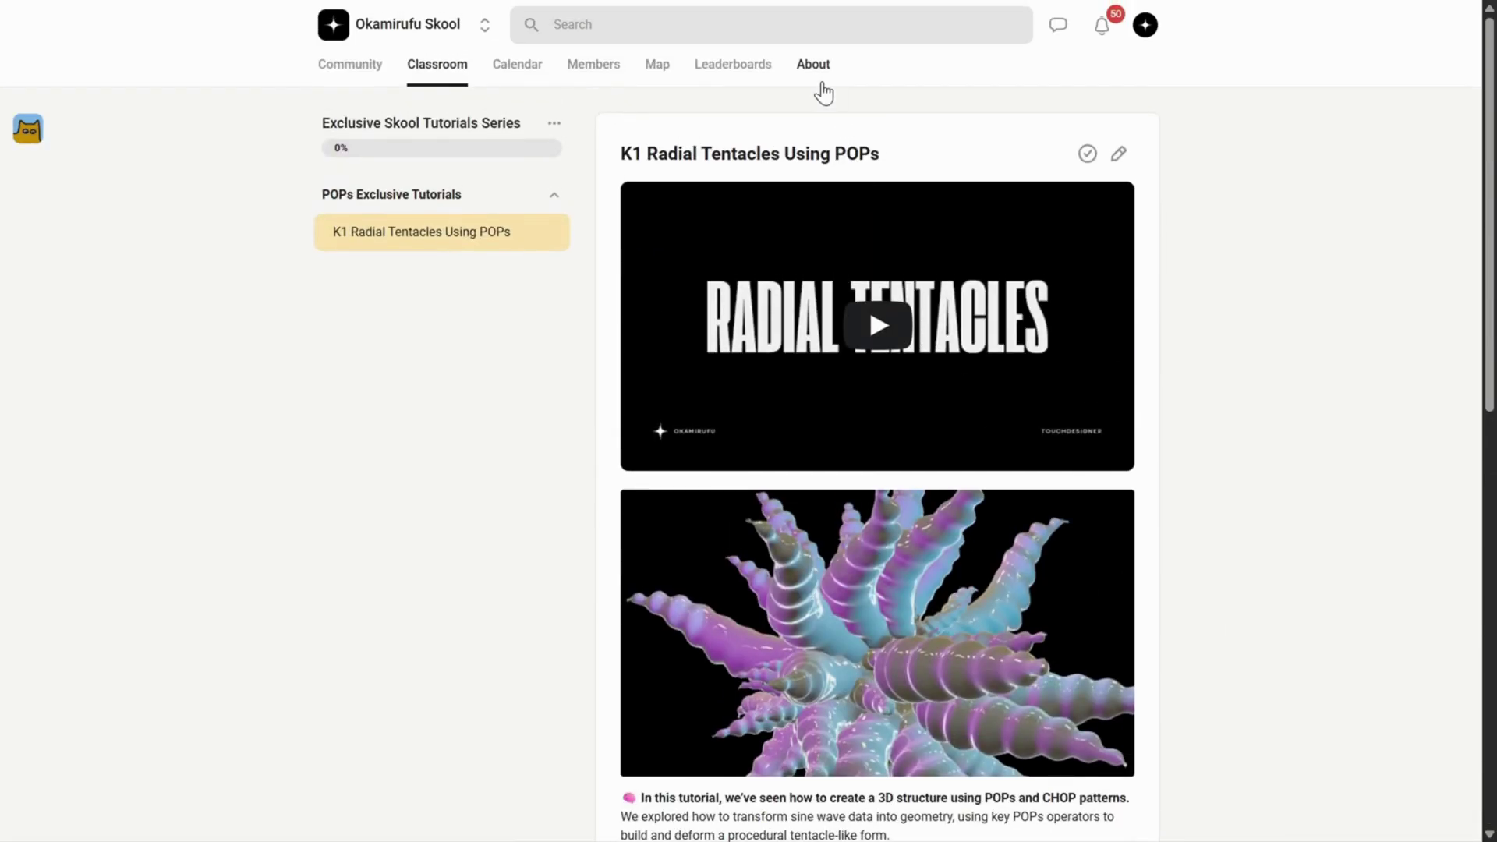
{"action": "left_click", "coordinate": [815, 75]}
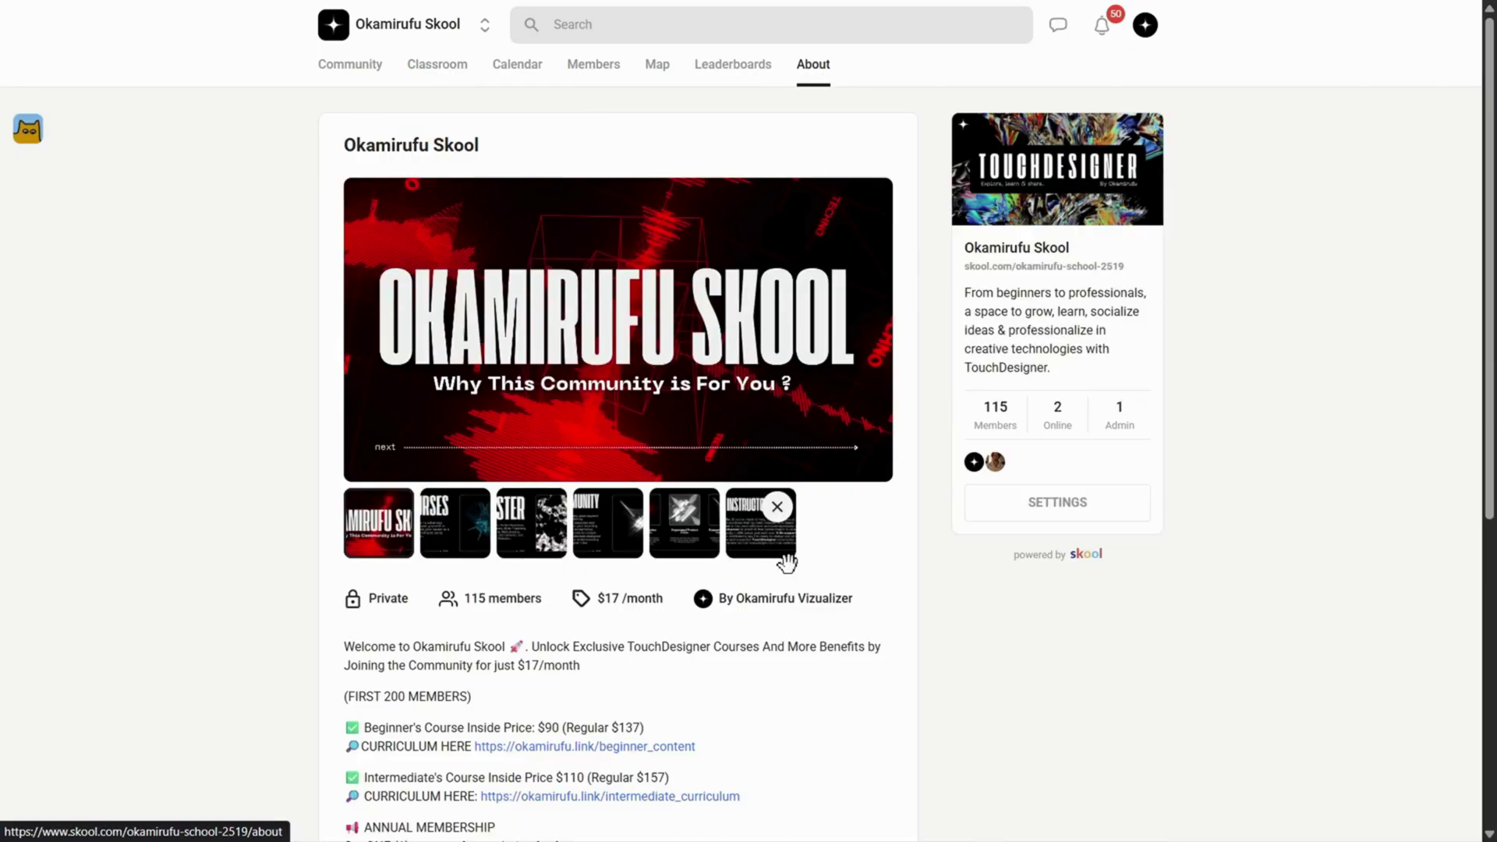
{"action": "scroll", "coordinate": [803, 621], "scroll_direction": "down", "scroll_amount": 6}
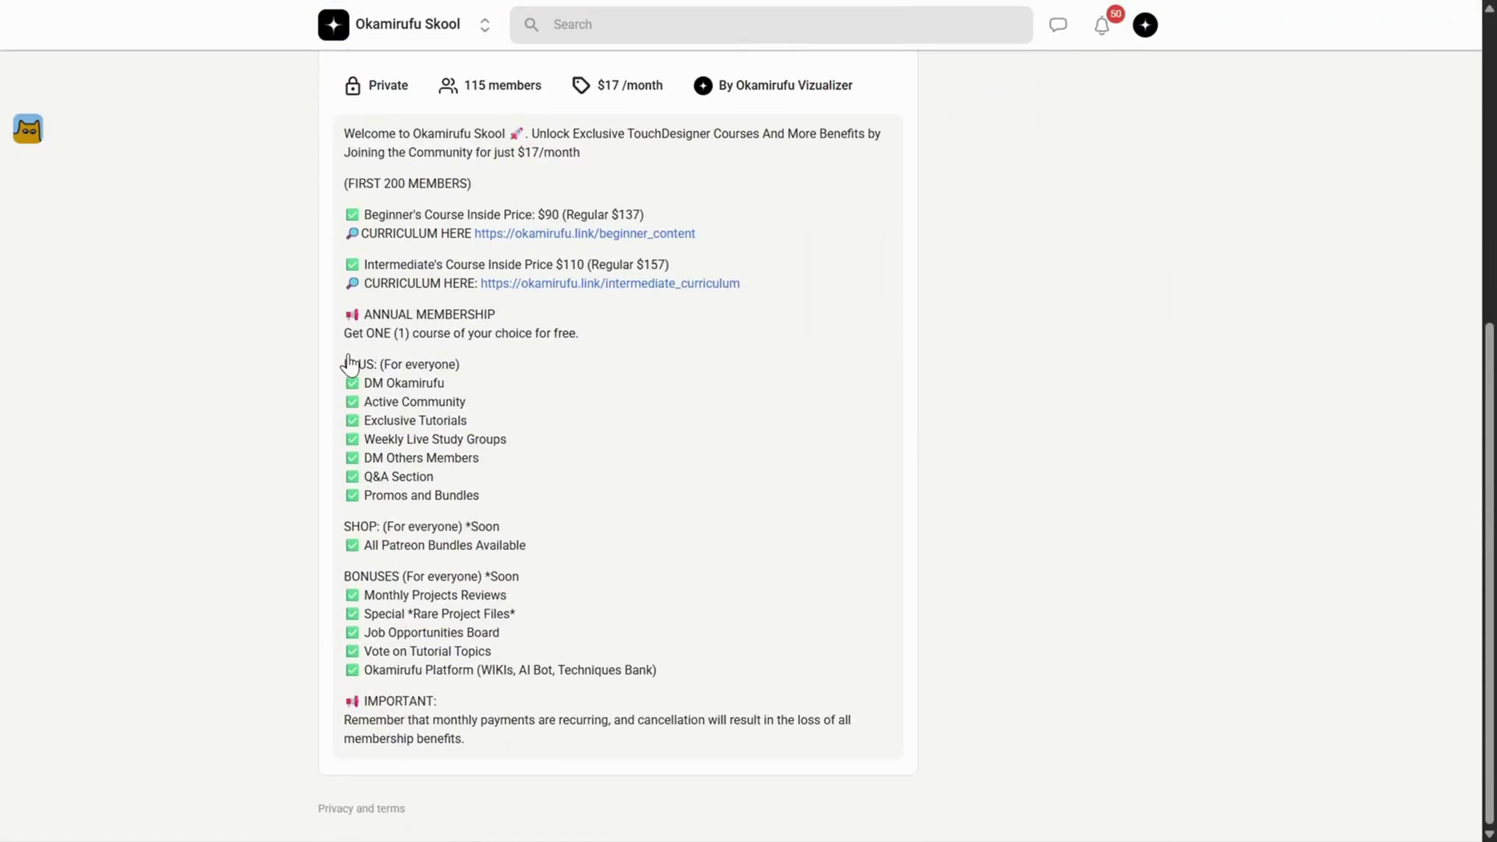
{"action": "left_click", "coordinate": [349, 363]}
{"action": "left_click_drag", "start_coordinate": [368, 402], "coordinate": [511, 543]}
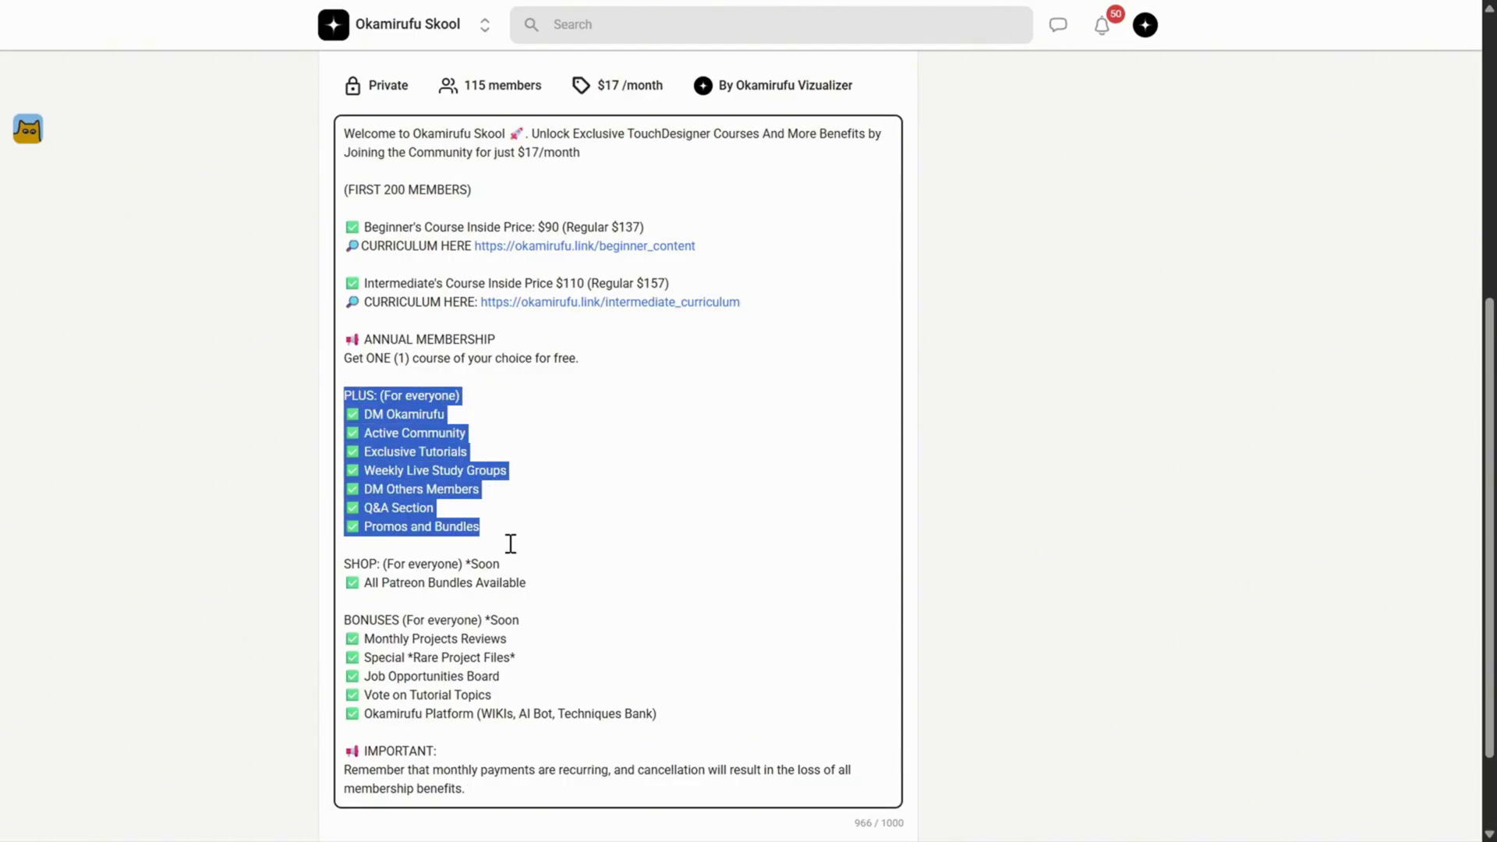
{"action": "left_click_drag", "start_coordinate": [346, 563], "coordinate": [556, 586]}
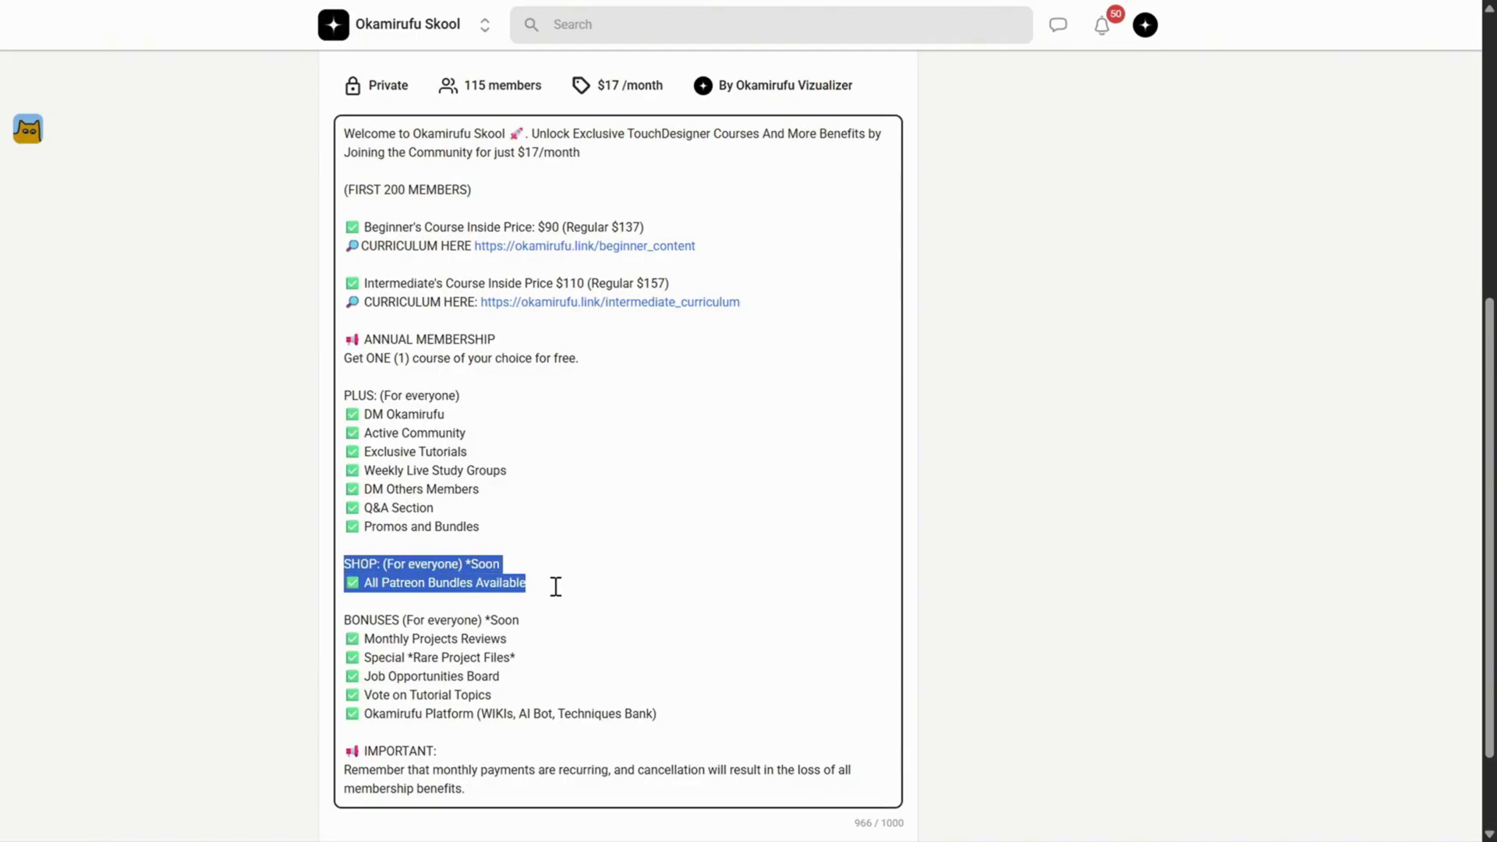
{"action": "left_click_drag", "start_coordinate": [346, 622], "coordinate": [687, 739]}
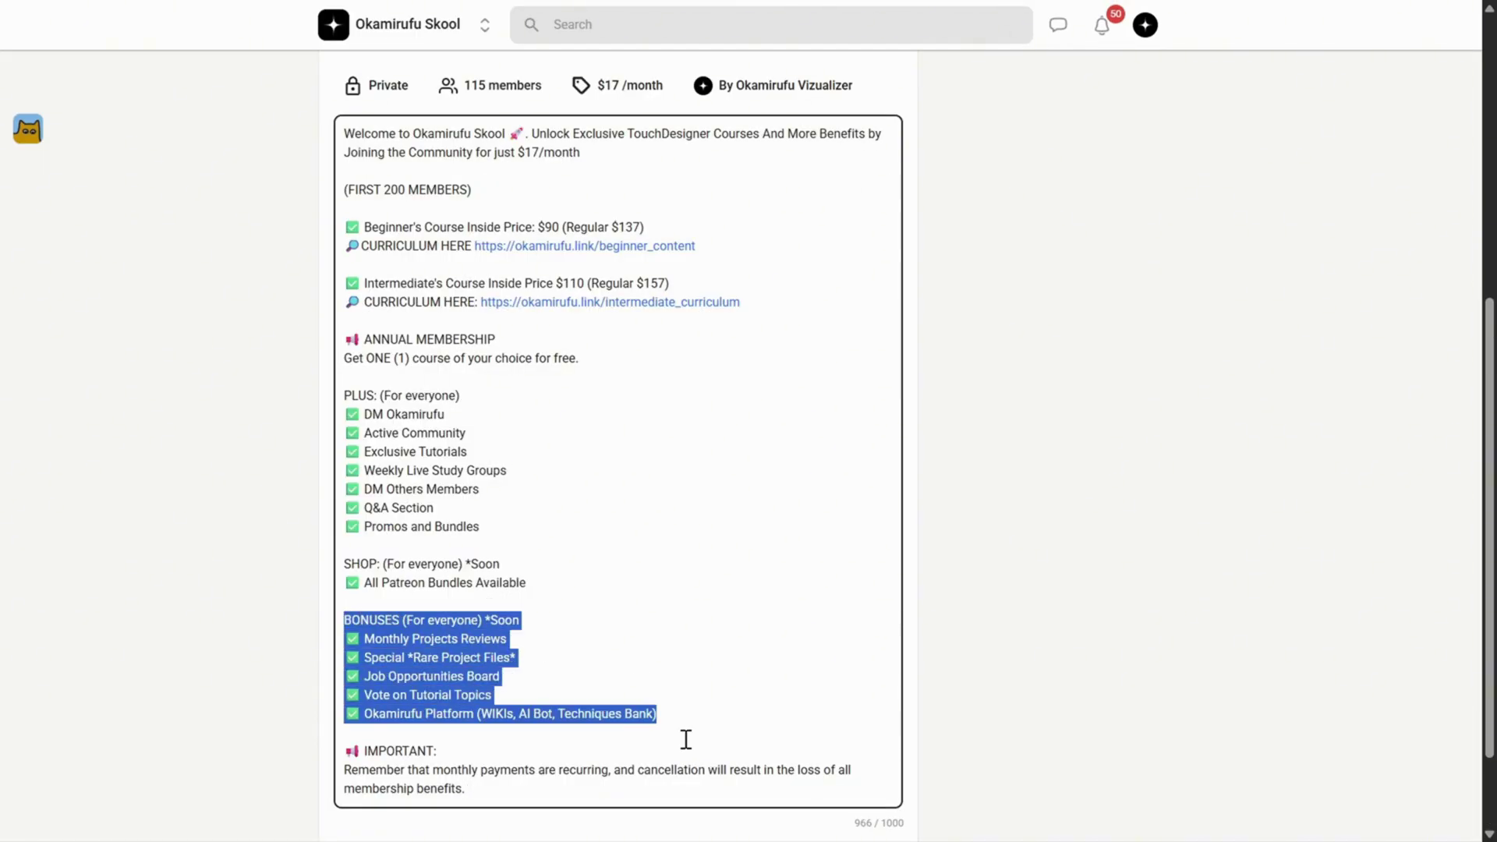
{"action": "left_click", "coordinate": [639, 747]}
{"action": "scroll", "coordinate": [1129, 645], "scroll_direction": "up", "scroll_amount": 7}
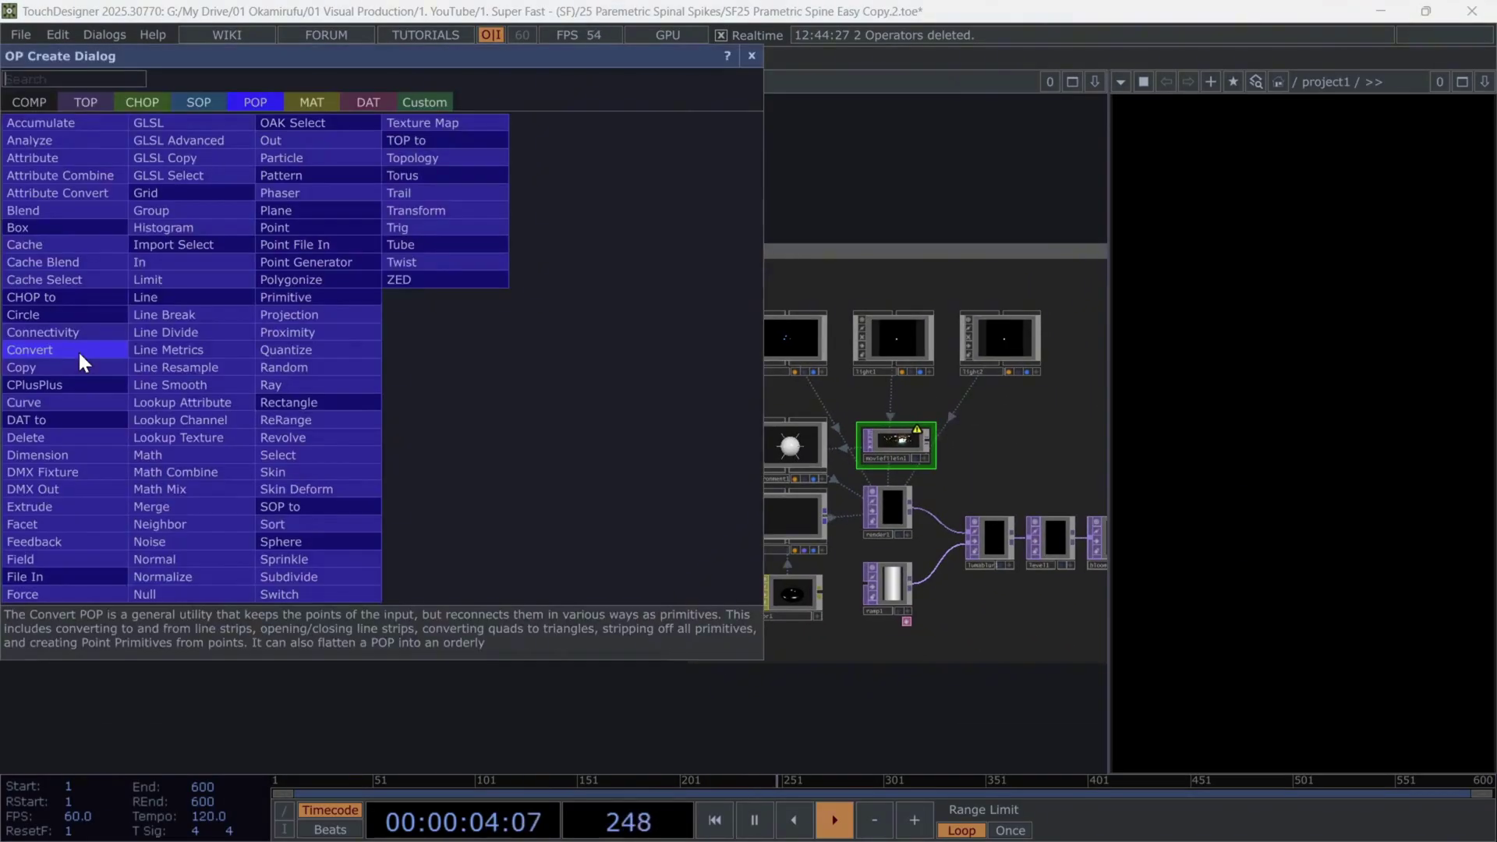
Add a Pattern CHOP at the start of the empty Main Network area
{"action": "type", "text": "p"}
{"action": "left_click", "coordinate": [150, 95]}
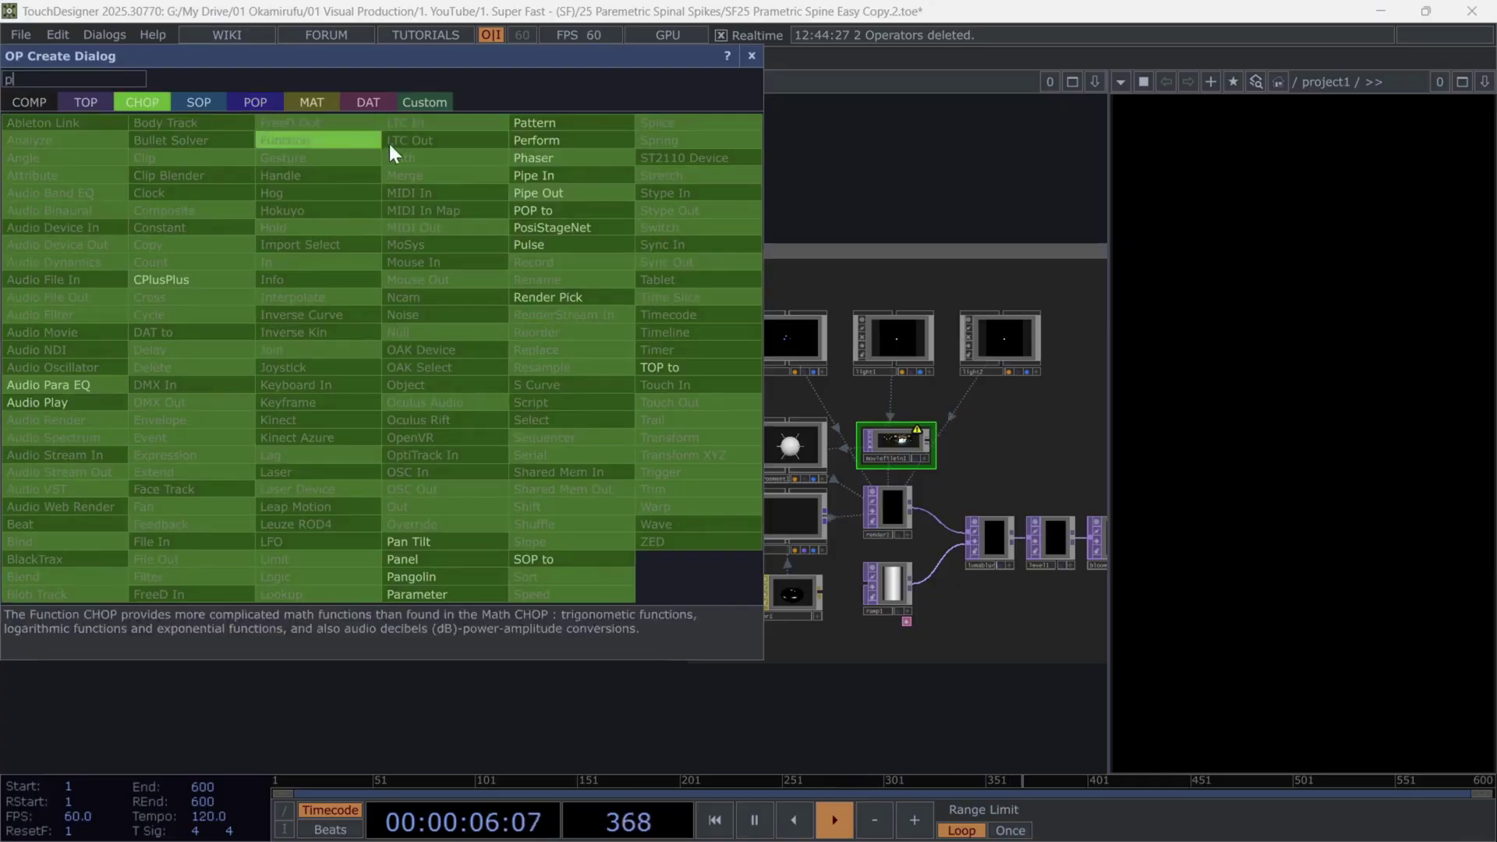
{"action": "left_click", "coordinate": [581, 128]}
{"action": "left_click", "coordinate": [92, 335]}
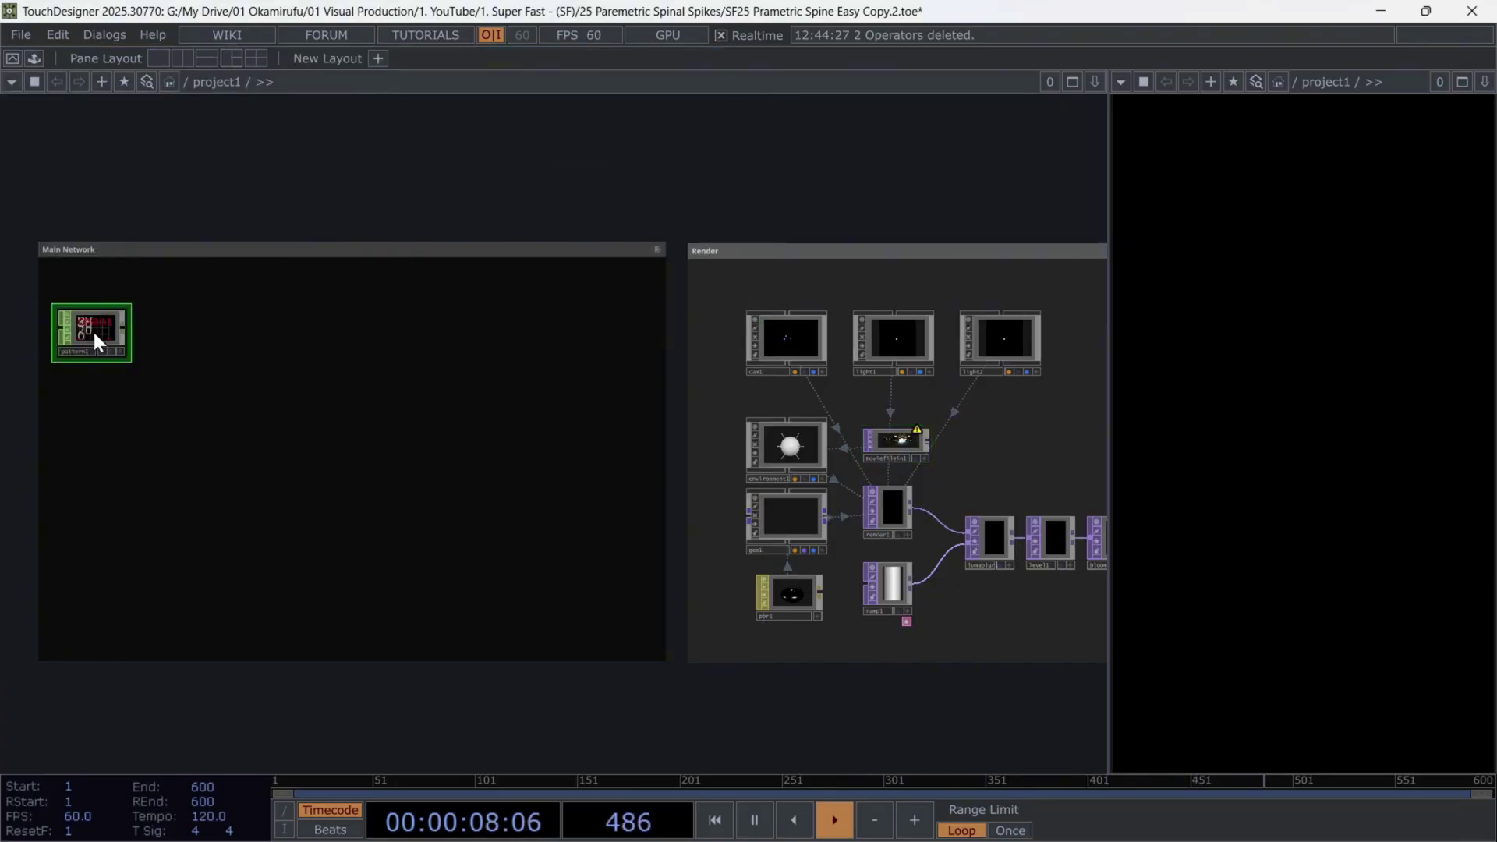
Add a CHOP to POP fed by the pattern1 node and place it beside that node
{"action": "scroll", "coordinate": [31, 317], "scroll_direction": "up", "scroll_amount": 5}
{"action": "left_click", "coordinate": [251, 349]}
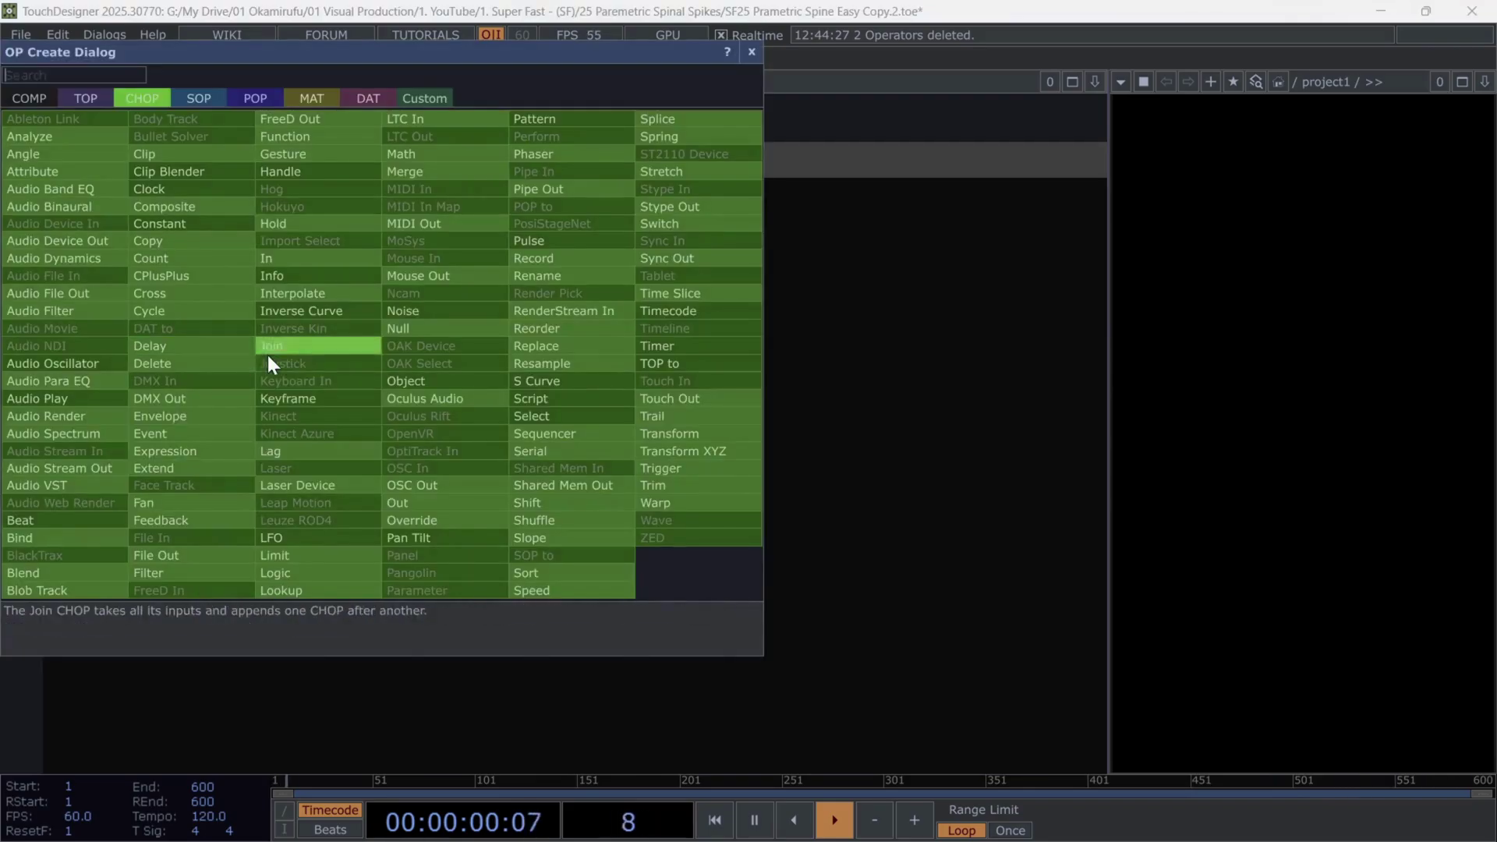
{"action": "left_click", "coordinate": [254, 99]}
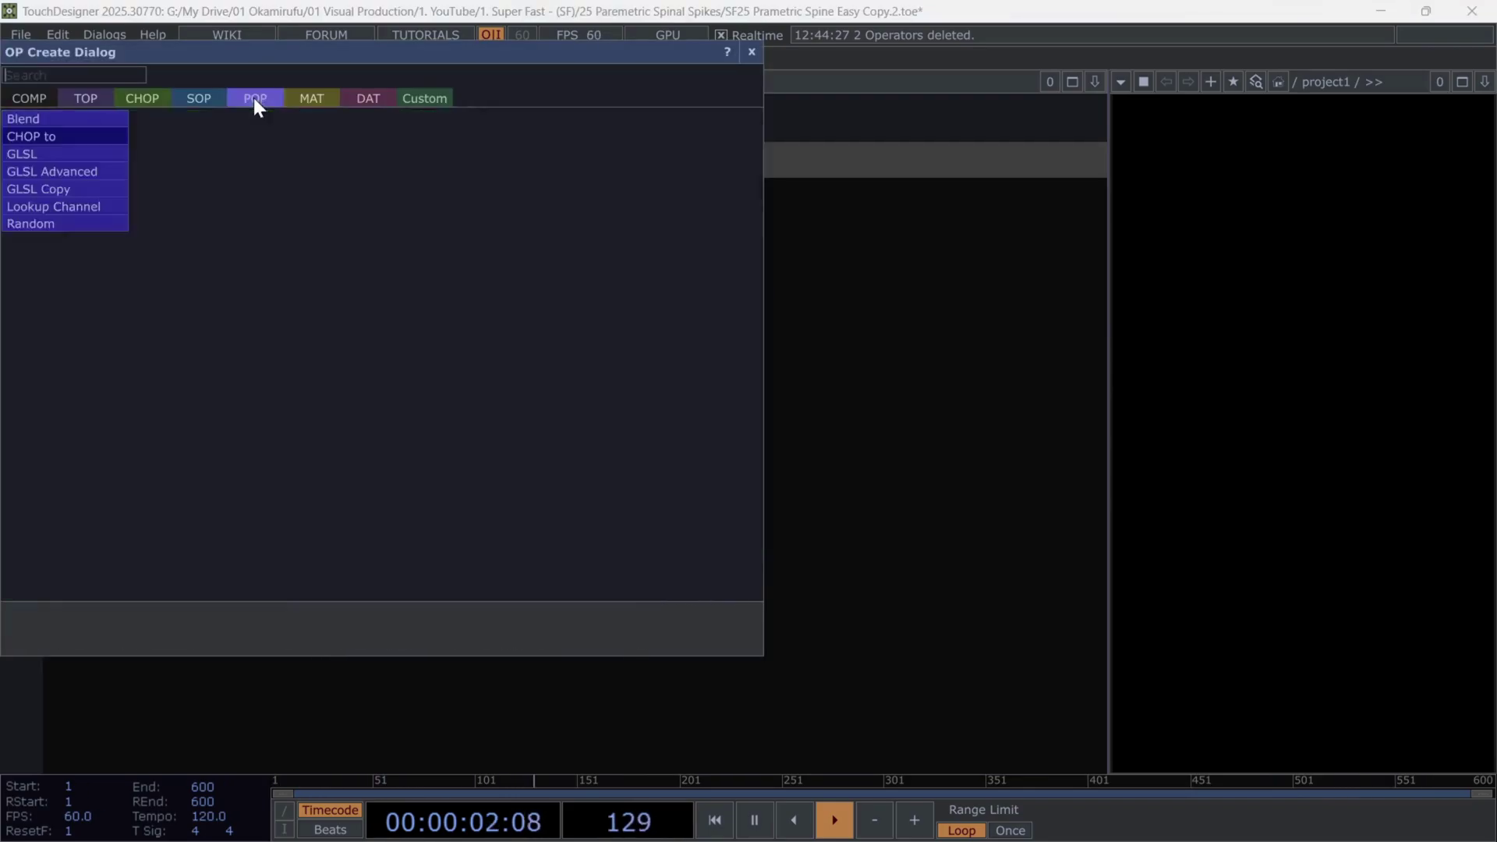
{"action": "left_click", "coordinate": [77, 134]}
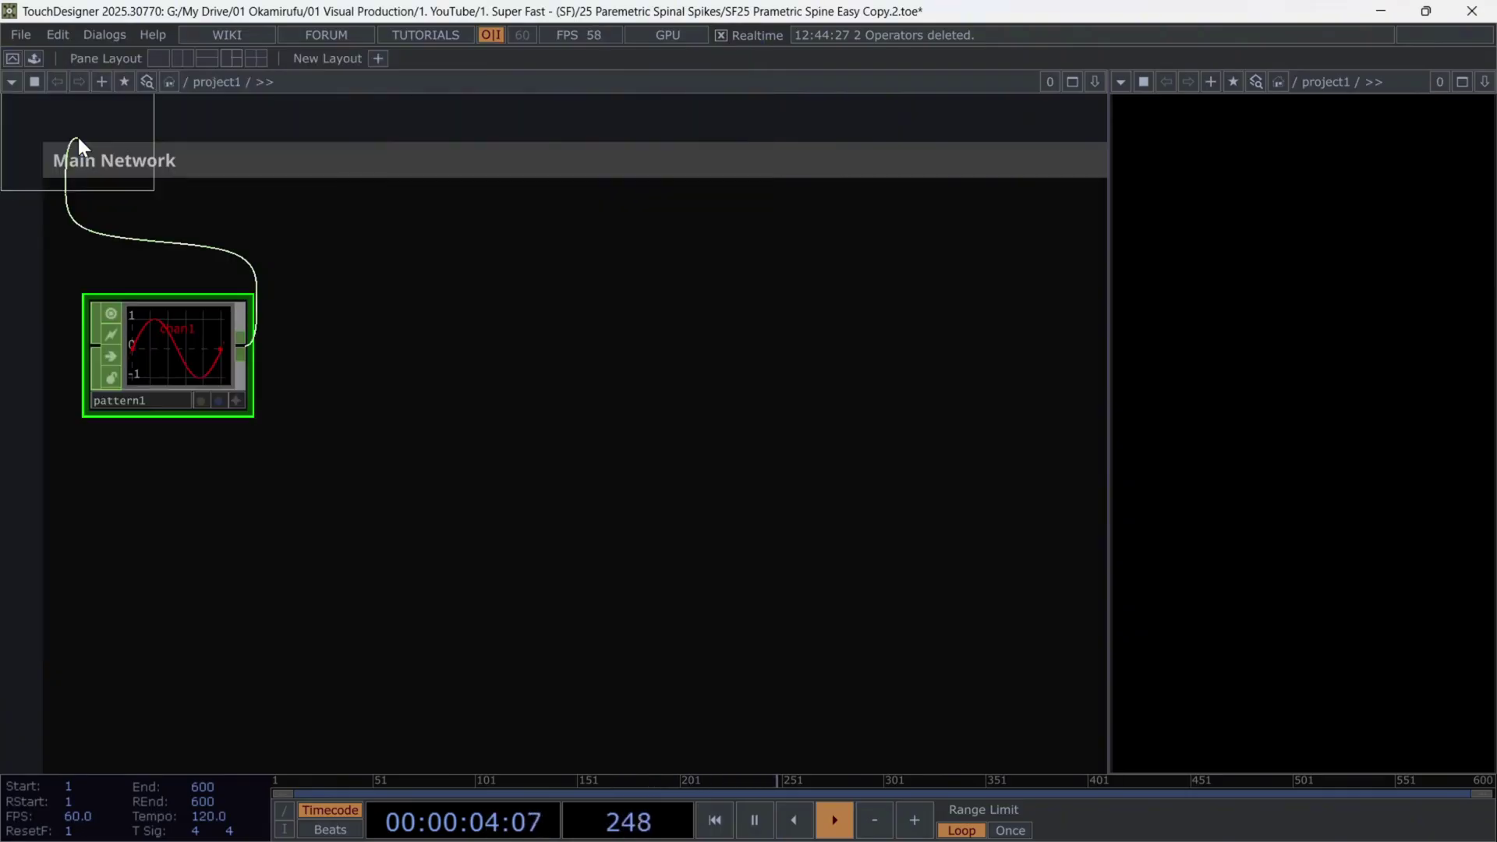
{"action": "left_click", "coordinate": [343, 349]}
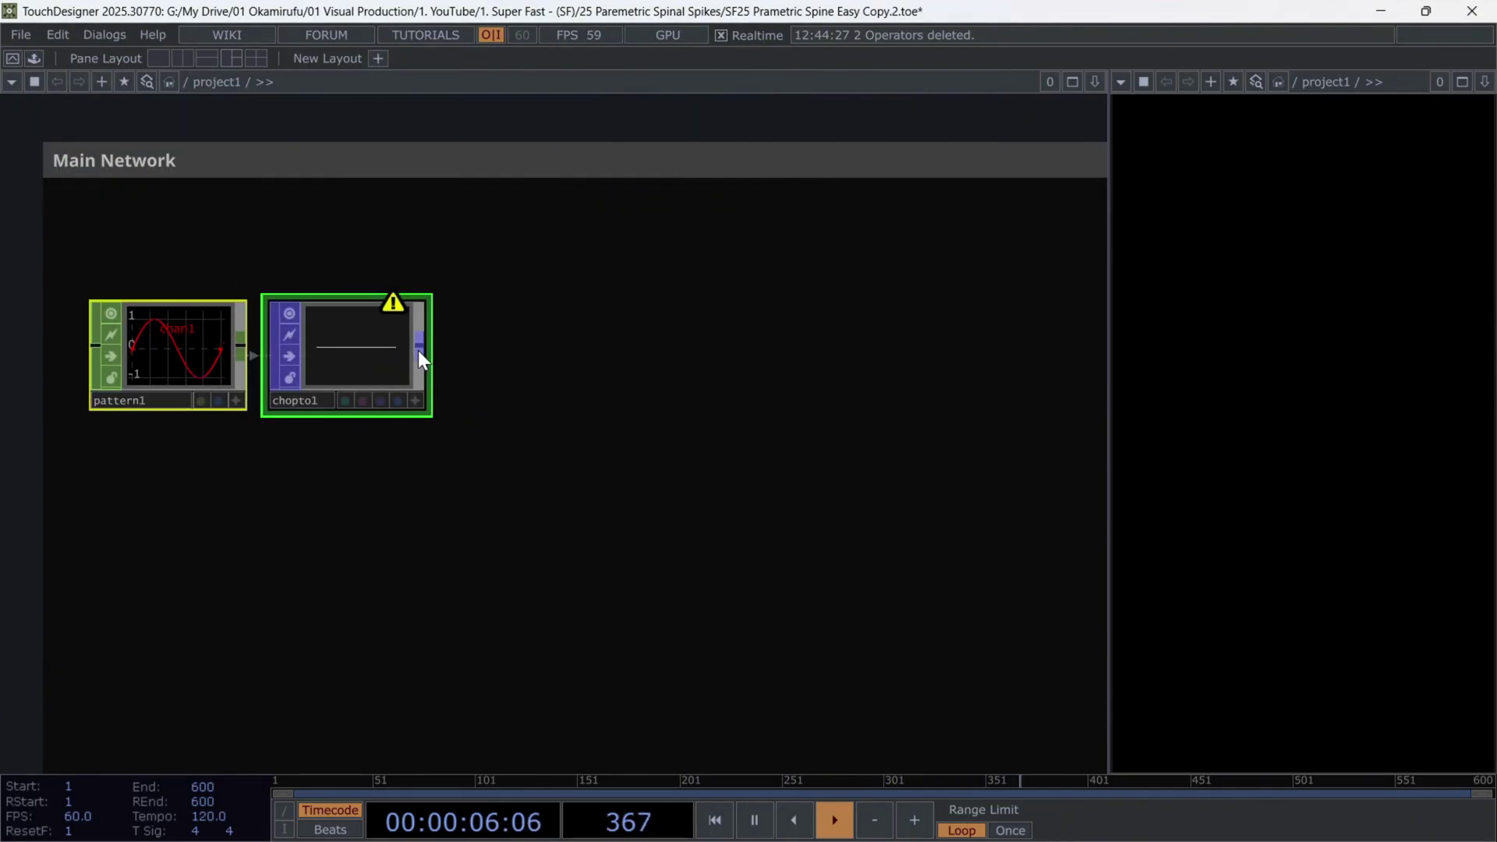
Add a Revolve POP after chopto1 and disconnect the stray wire from the Revolve's output
{"action": "left_click", "coordinate": [418, 352]}
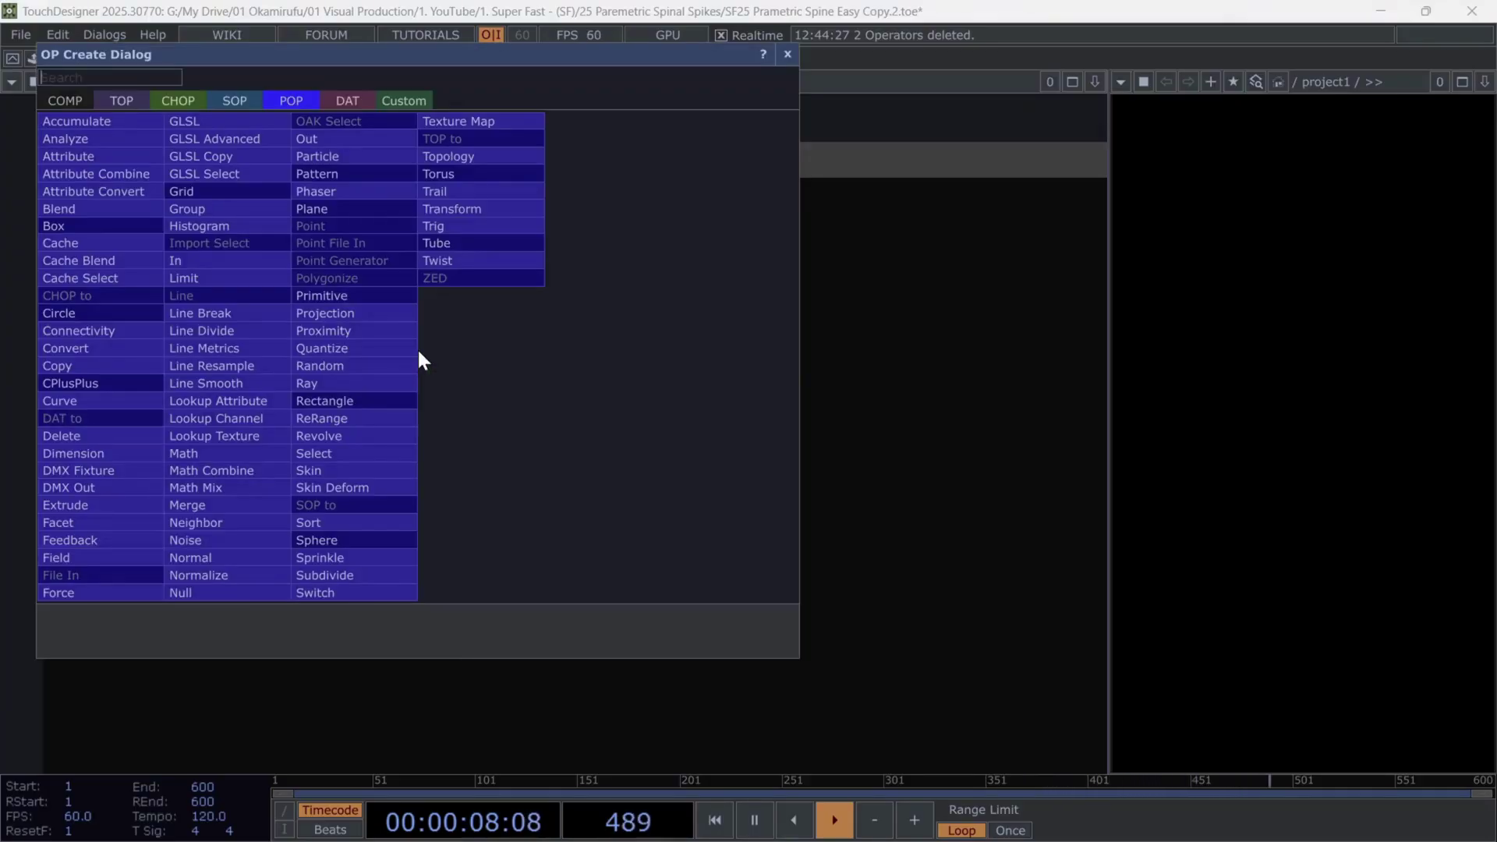
{"action": "left_click", "coordinate": [338, 435]}
{"action": "left_click", "coordinate": [522, 352]}
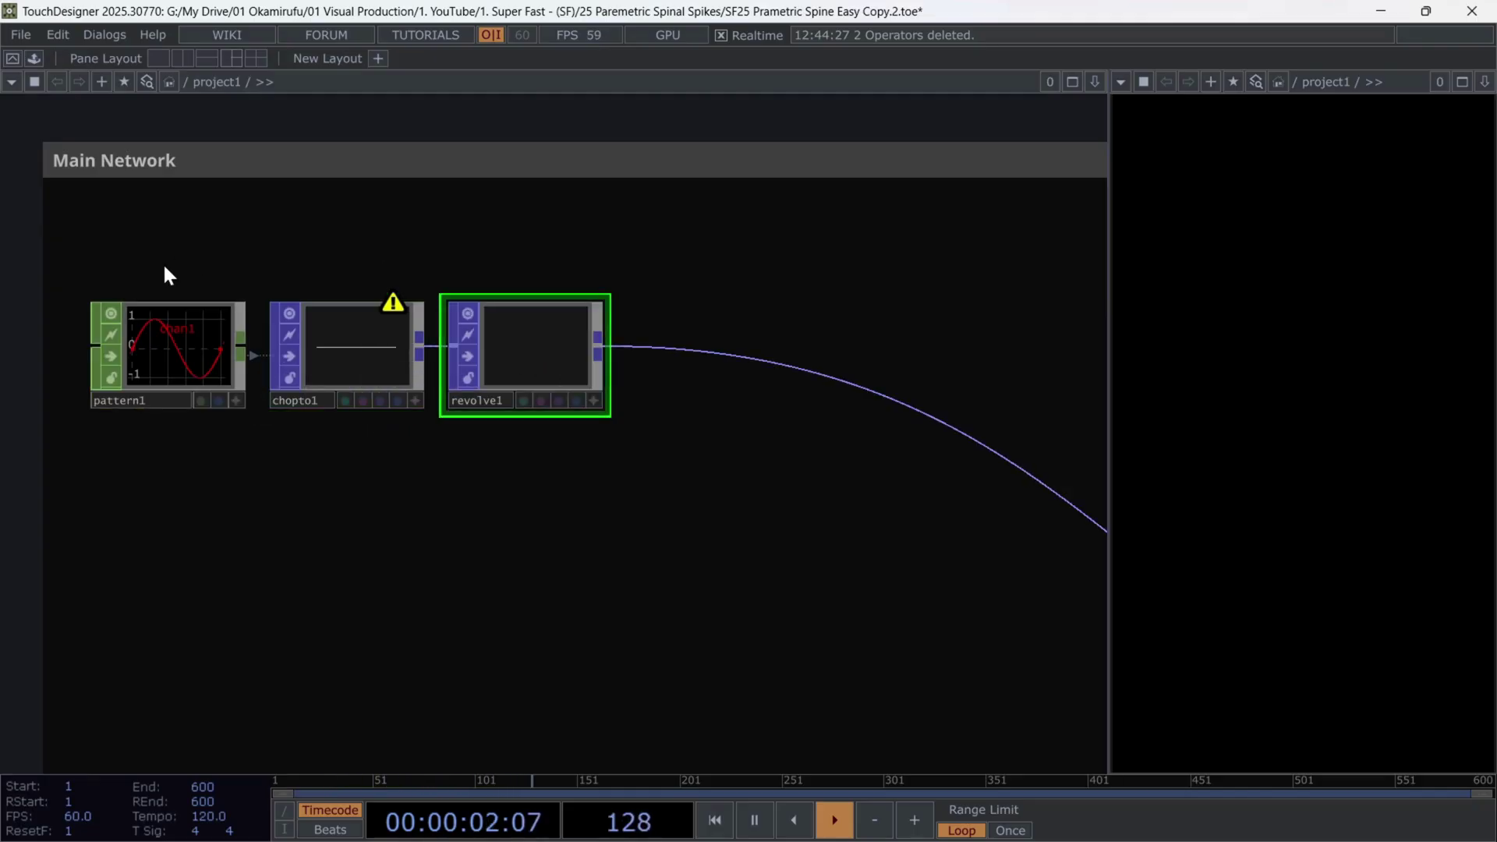
{"action": "right_click", "coordinate": [690, 348]}
{"action": "left_click", "coordinate": [706, 401]}
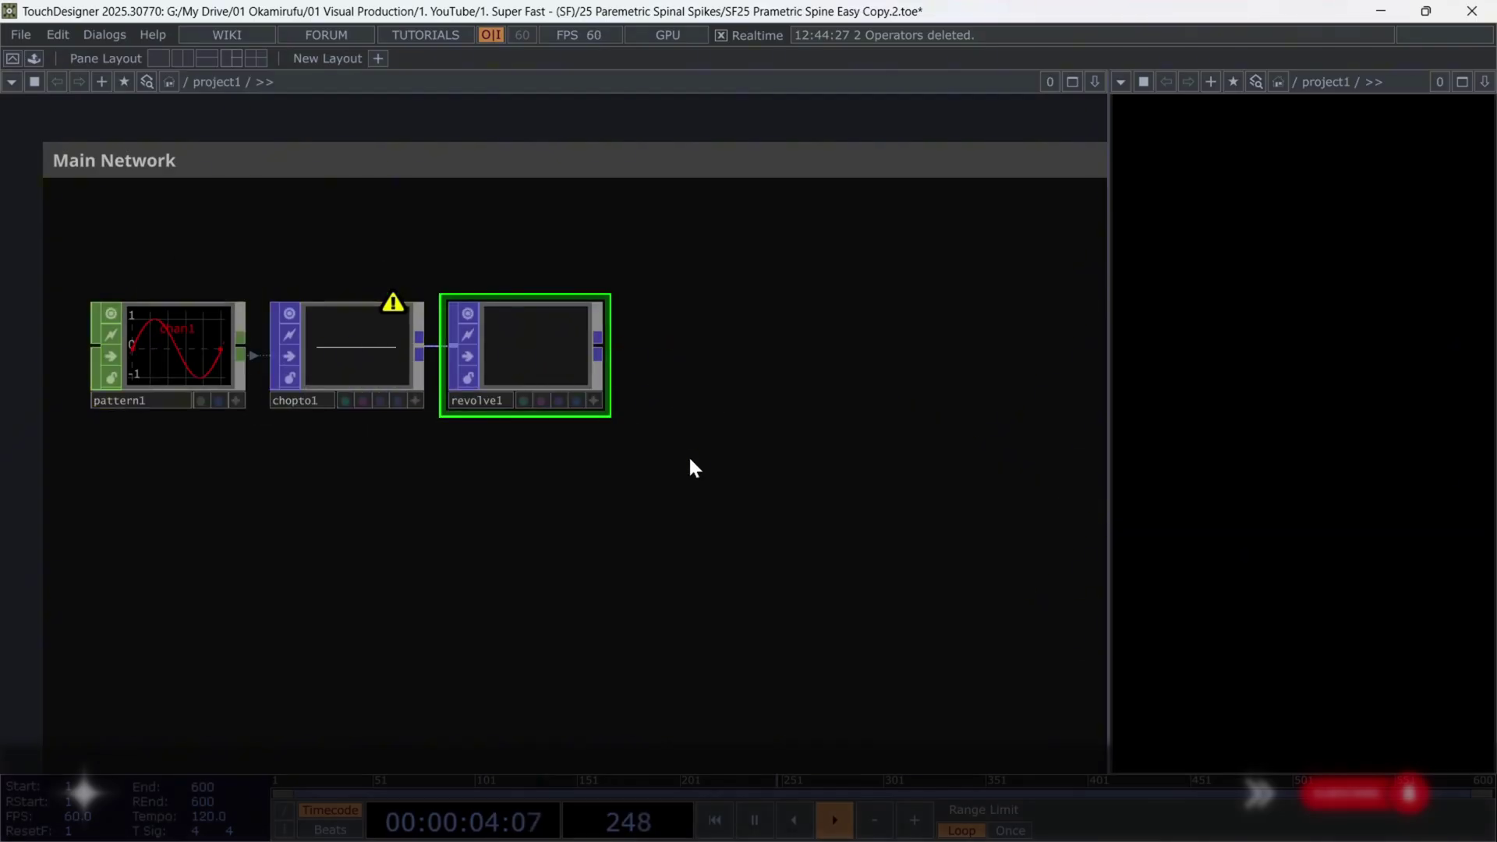
In chopto1, set Attribute Scope to P.y, Start Position X to 0 and End Position X to 25
{"action": "left_click", "coordinate": [368, 348]}
{"action": "key", "text": "p"}
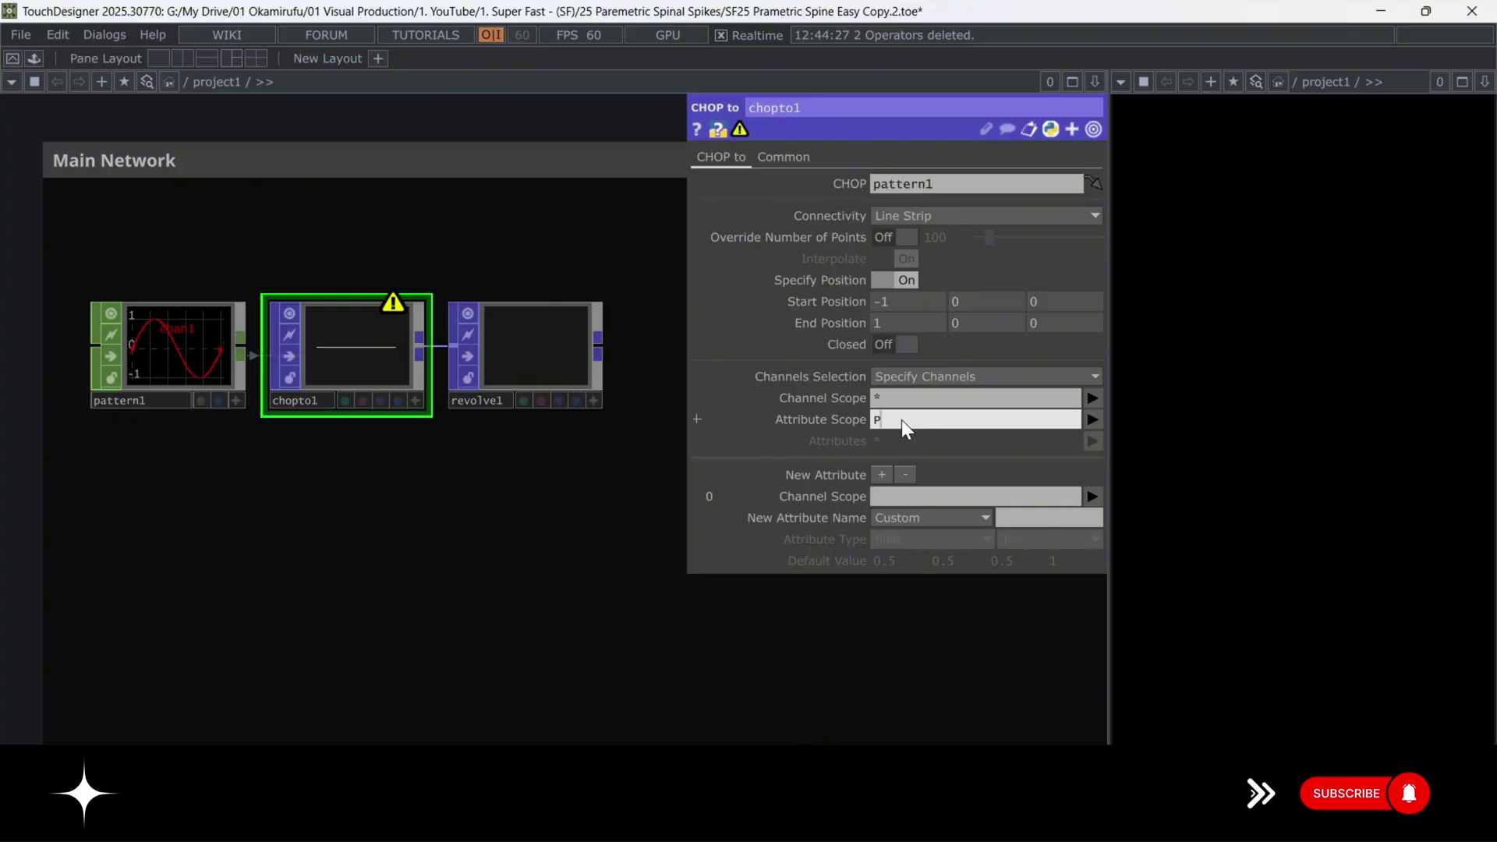
{"action": "type", "text": "P.y"}
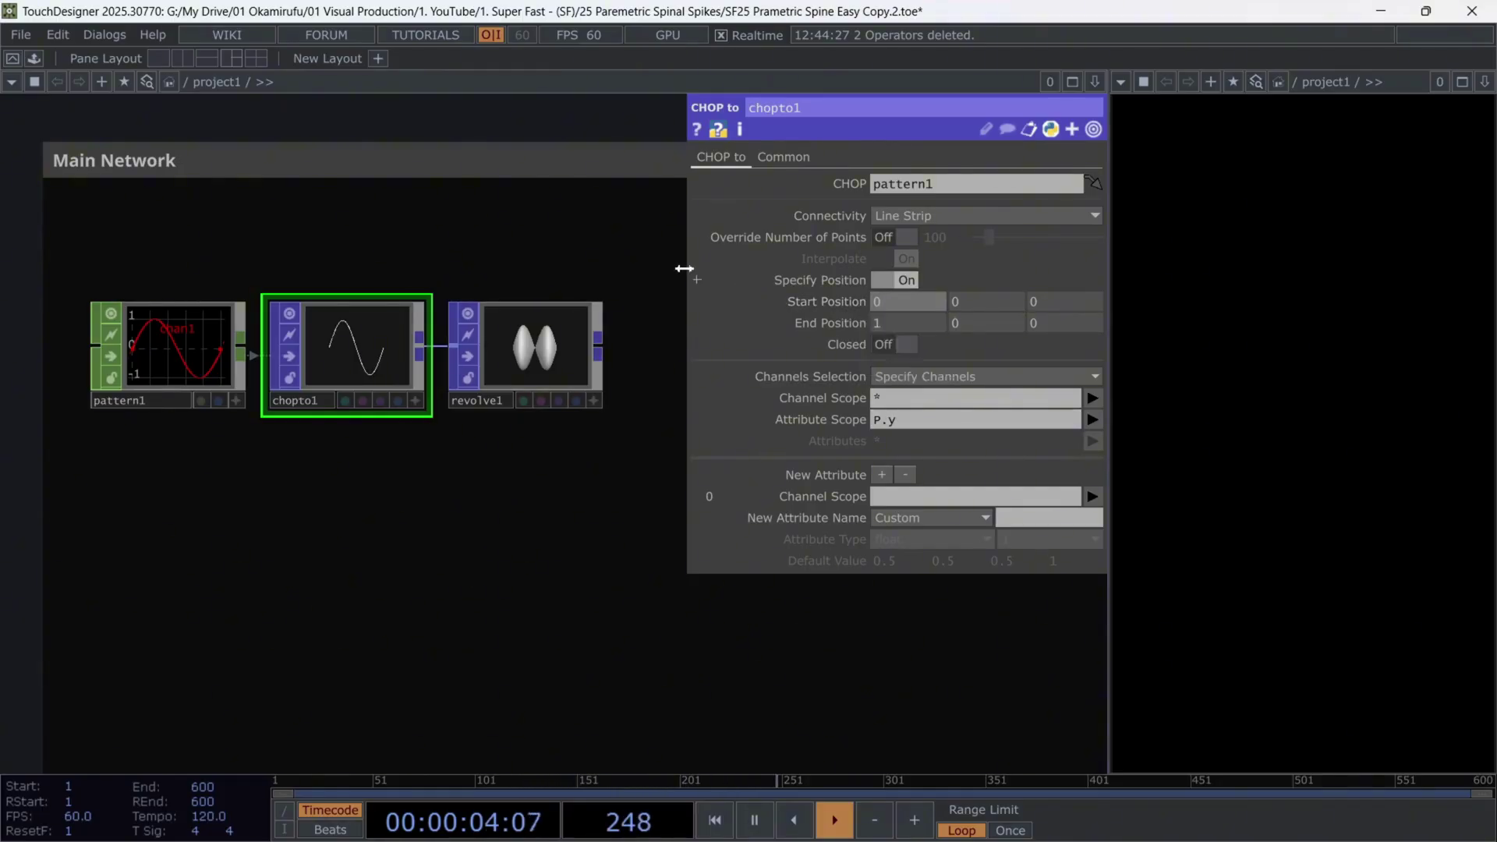
{"action": "left_click", "coordinate": [892, 325]}
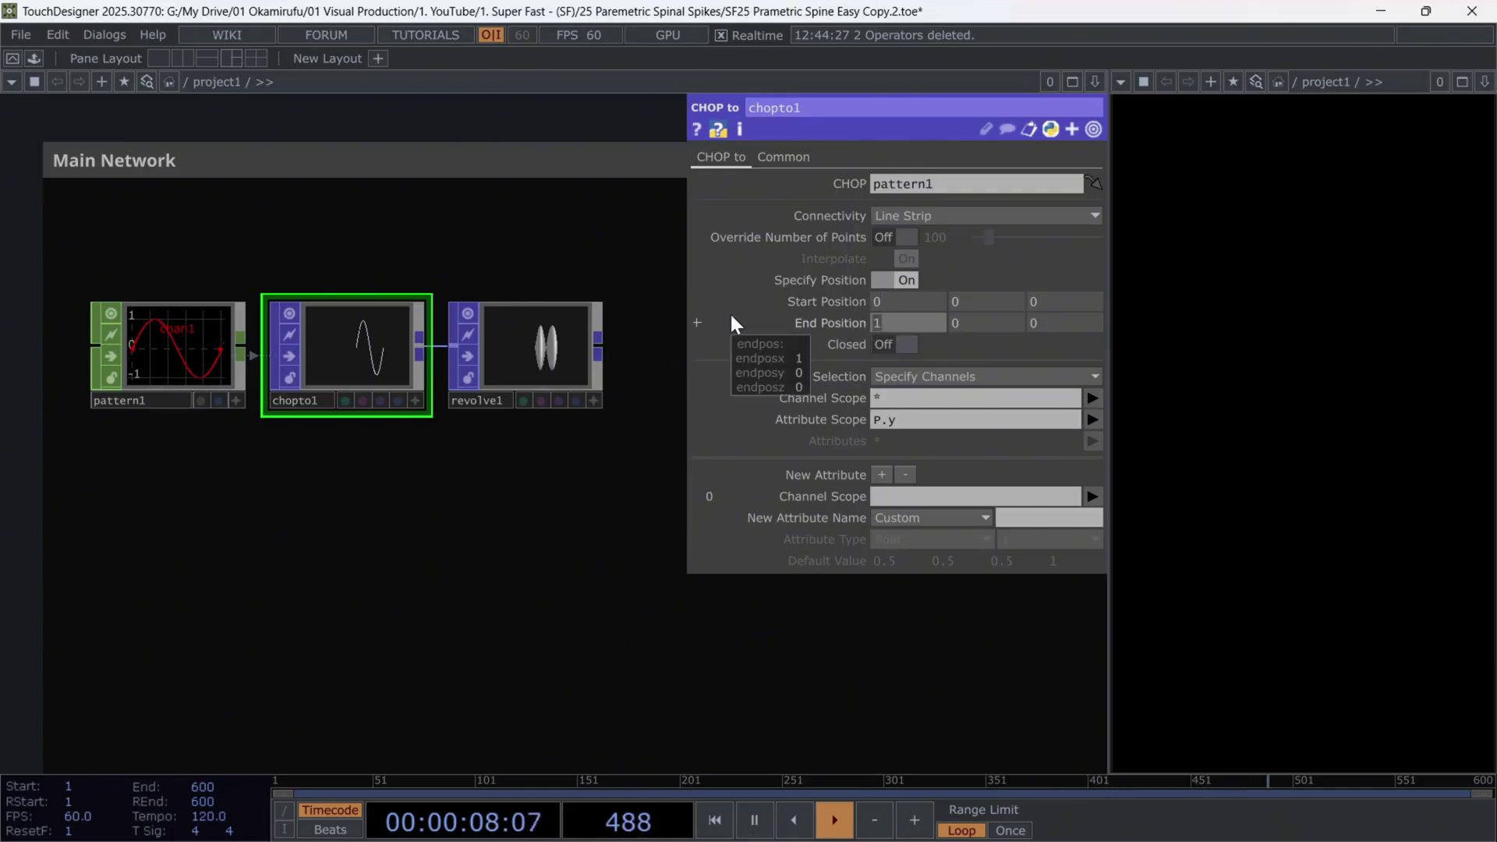
{"action": "type", "text": "25"}
{"action": "key", "text": "Return"}
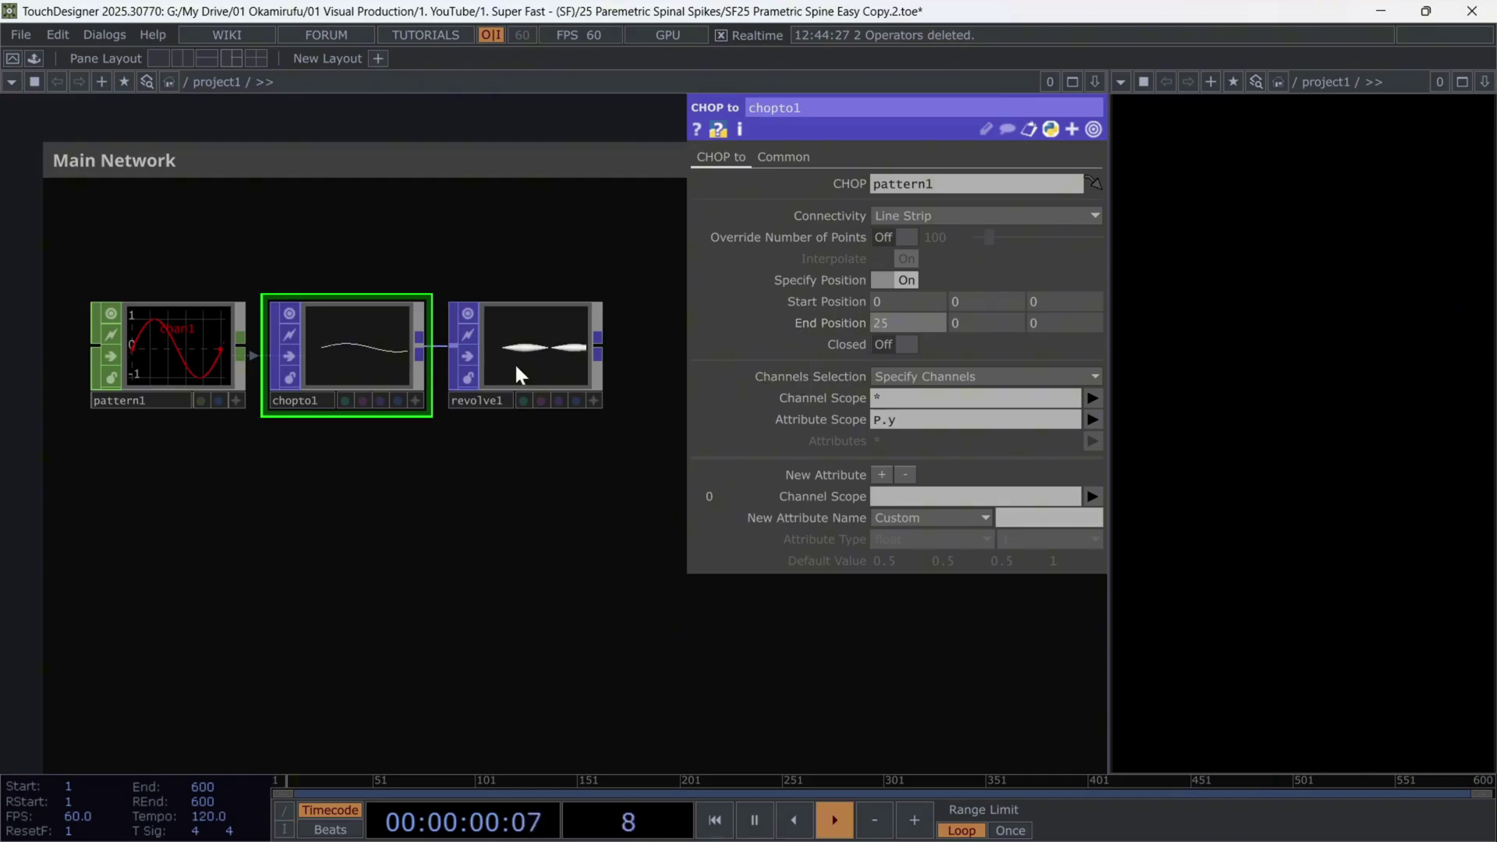
Duplicate the pattern1, chopto1 and revolve1 chain twice, stacking the copies as two more rows below it
{"action": "scroll", "coordinate": [518, 373], "scroll_direction": "up", "scroll_amount": 3}
{"action": "scroll", "coordinate": [520, 359], "scroll_direction": "down", "scroll_amount": 8}
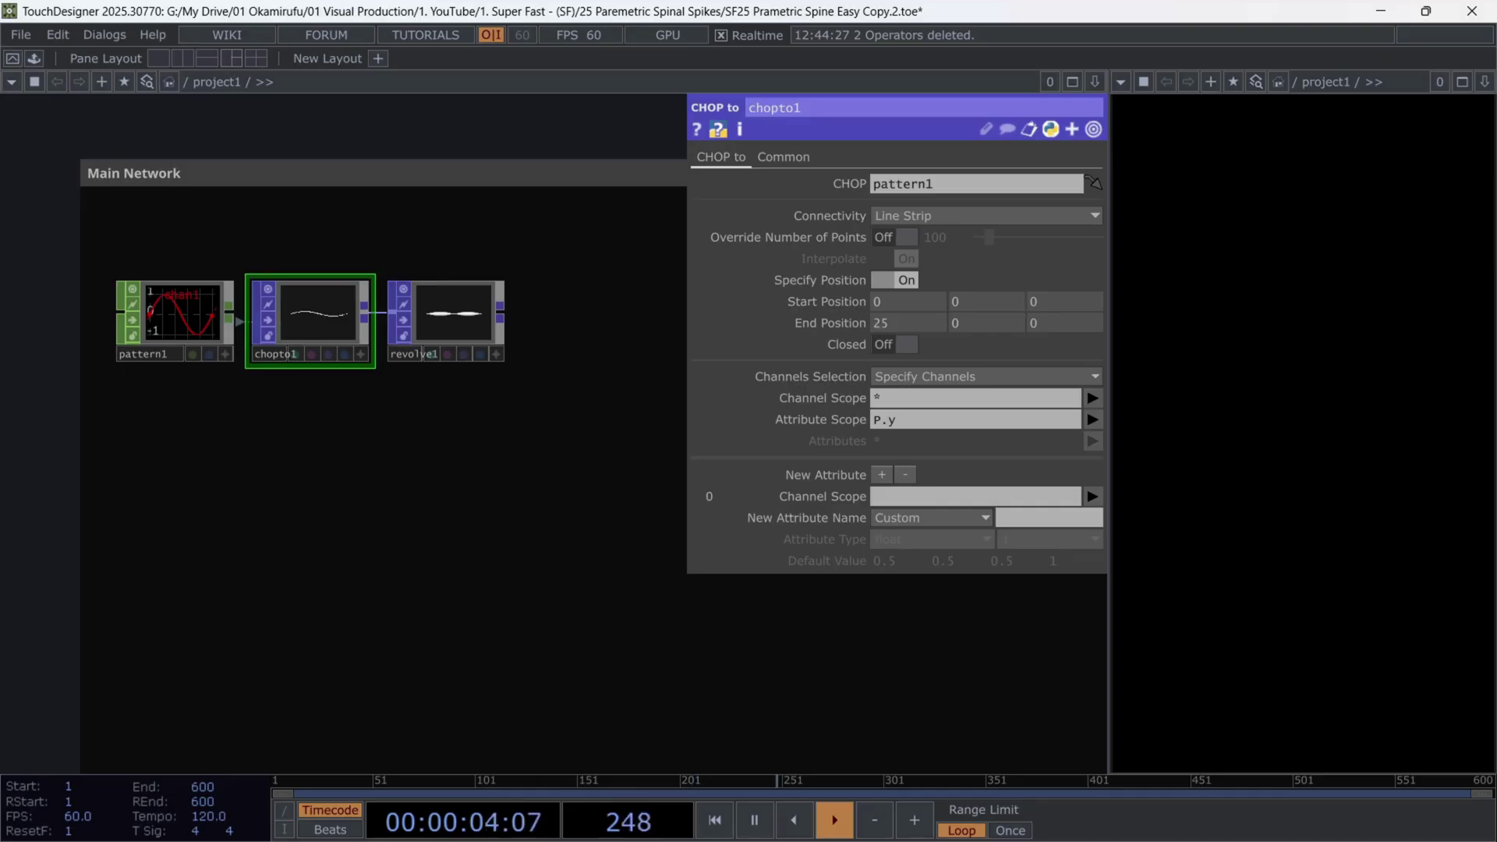
{"action": "left_click_drag", "start_coordinate": [546, 409], "coordinate": [210, 304]}
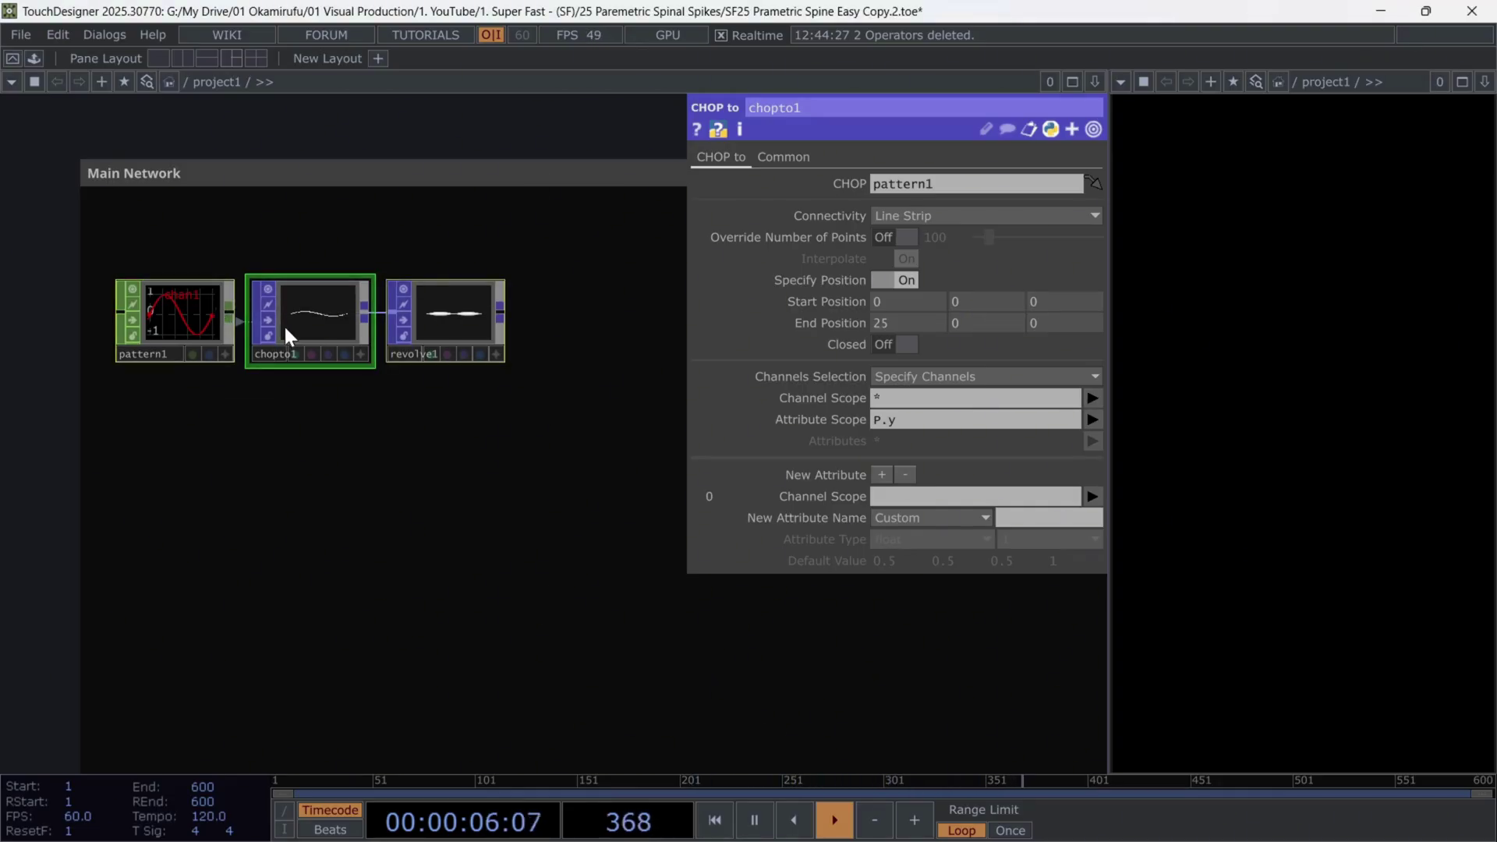
{"action": "key", "text": "ctrl+c"}
{"action": "key", "text": "ctrl+v"}
{"action": "key", "text": "ctrl+v"}
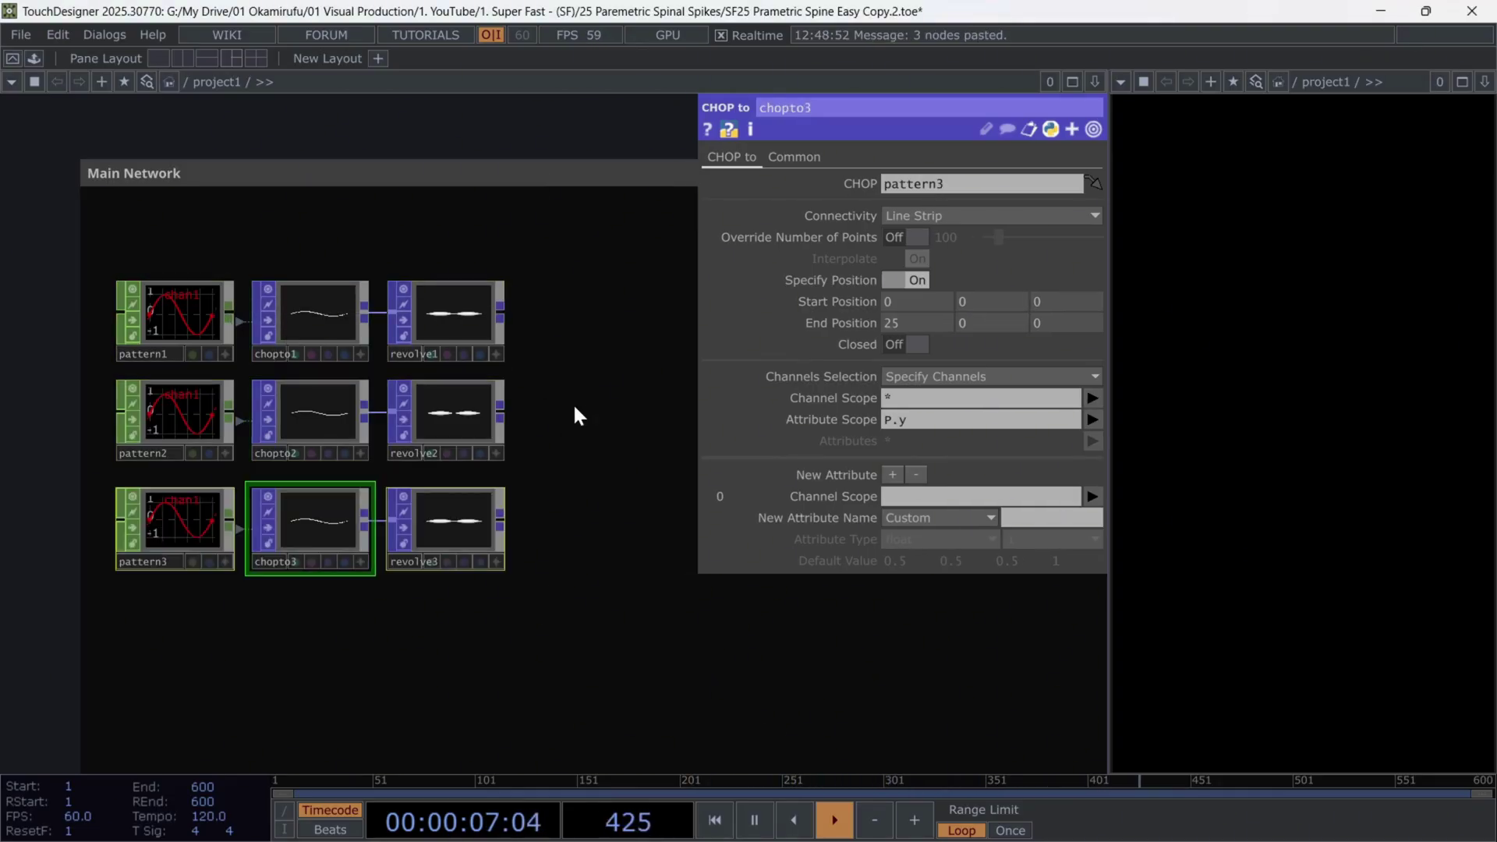
Add a Blend POP after revolve1 and connect revolve2 and revolve3 to it as further inputs
{"action": "left_click", "coordinate": [500, 313]}
{"action": "key", "text": "Escape"}
{"action": "left_click", "coordinate": [502, 315]}
{"action": "type", "text": "ble"}
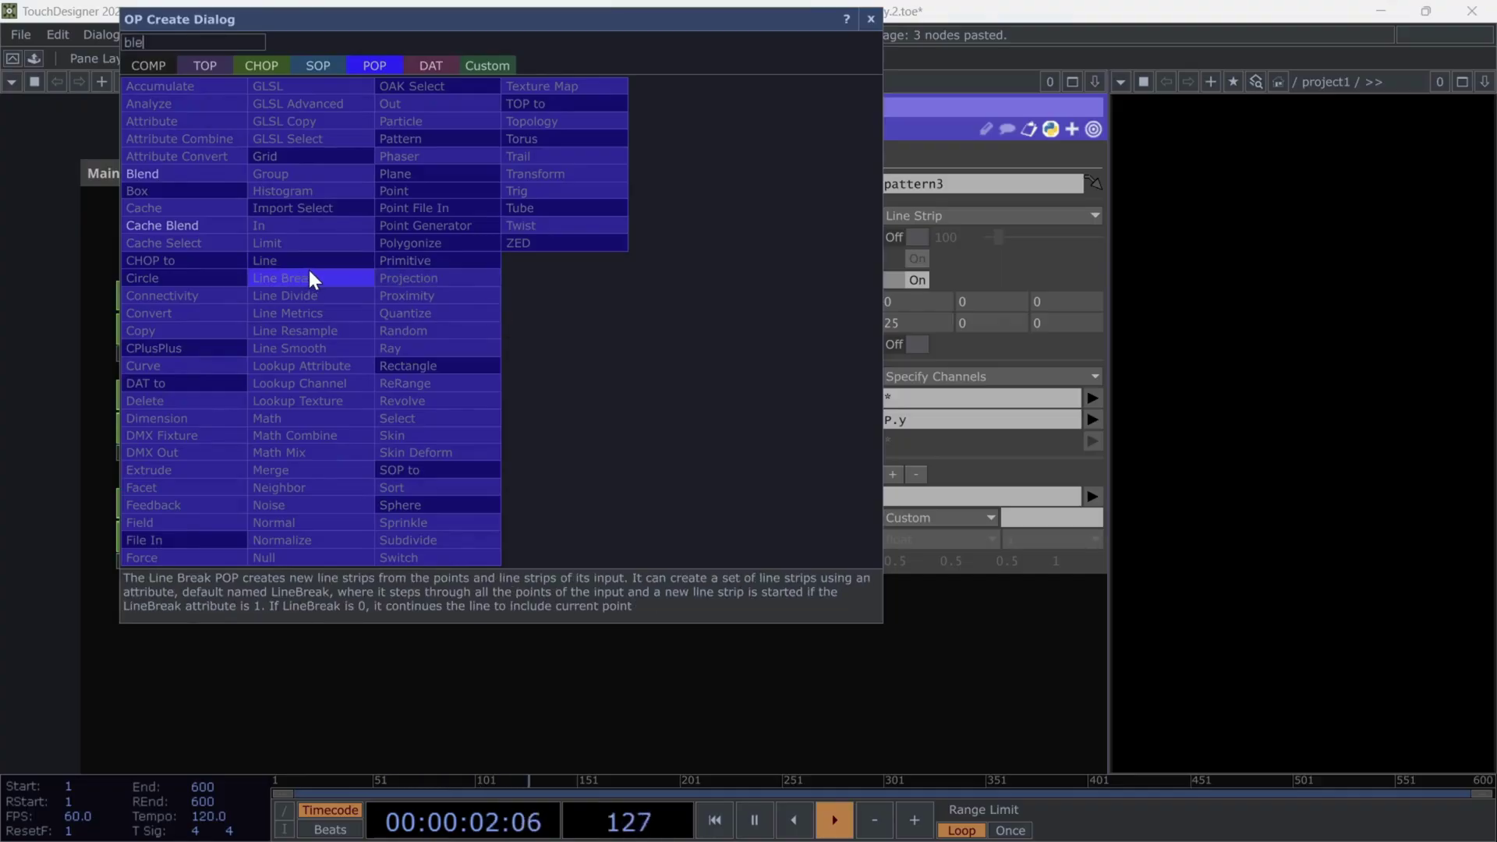
{"action": "type", "text": "n"}
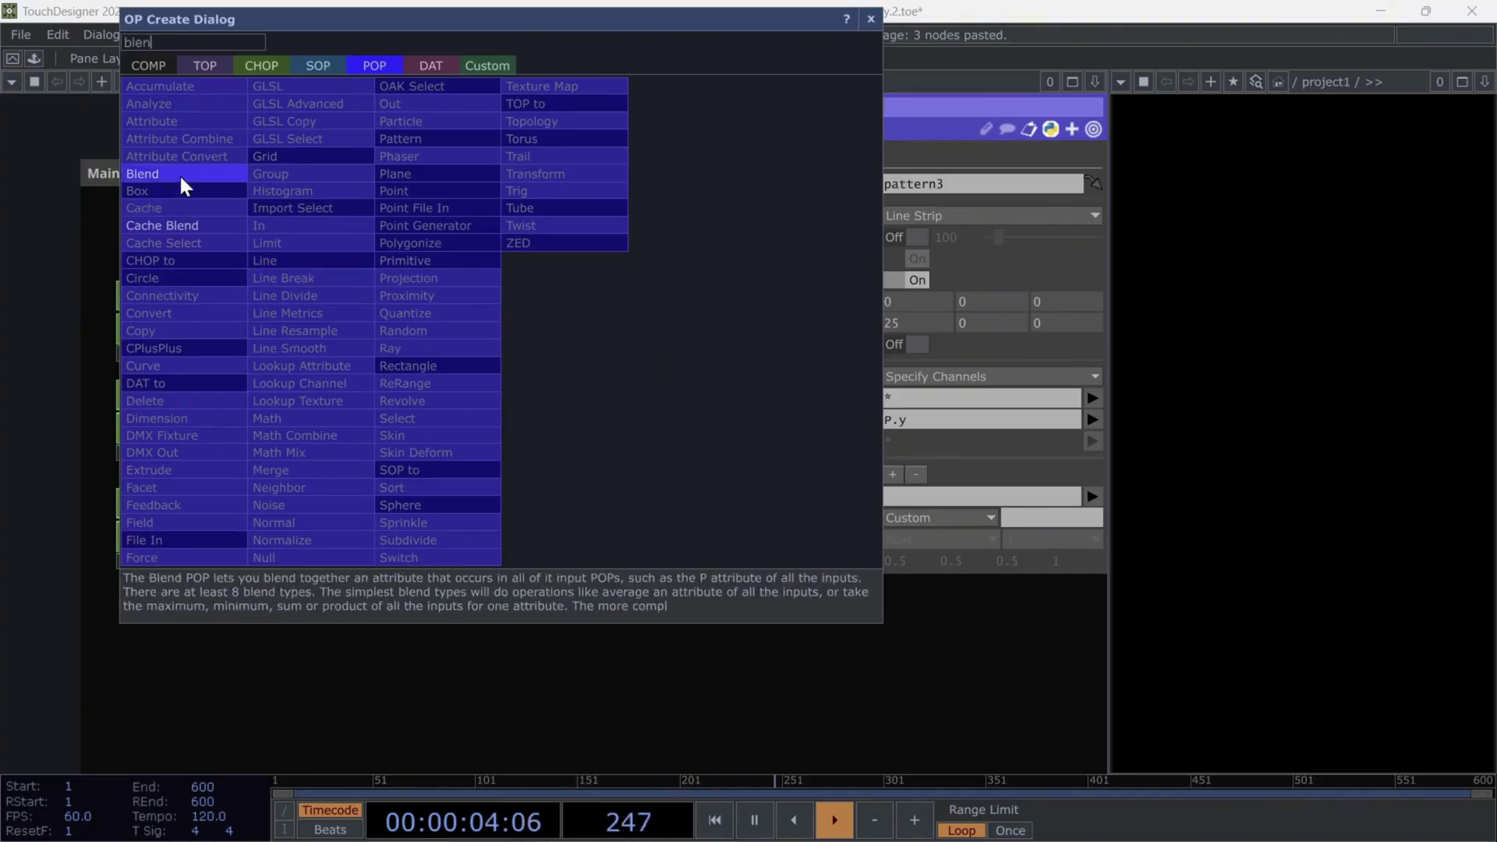
{"action": "left_click", "coordinate": [180, 173]}
{"action": "left_click", "coordinate": [571, 443]}
{"action": "left_click", "coordinate": [505, 410]}
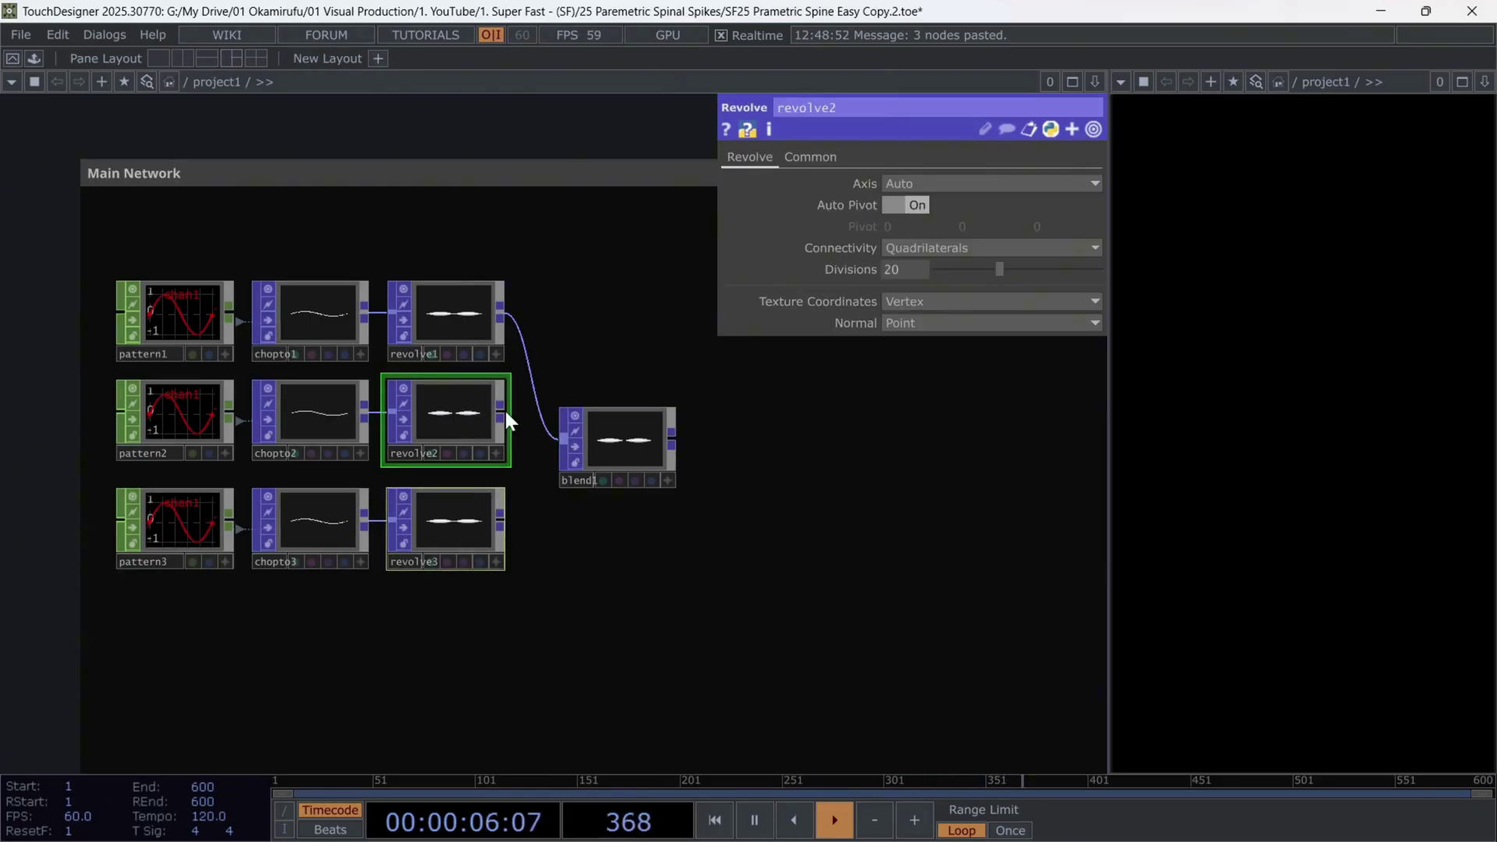
{"action": "left_click_drag", "start_coordinate": [505, 410], "coordinate": [616, 442]}
{"action": "key", "text": "h"}
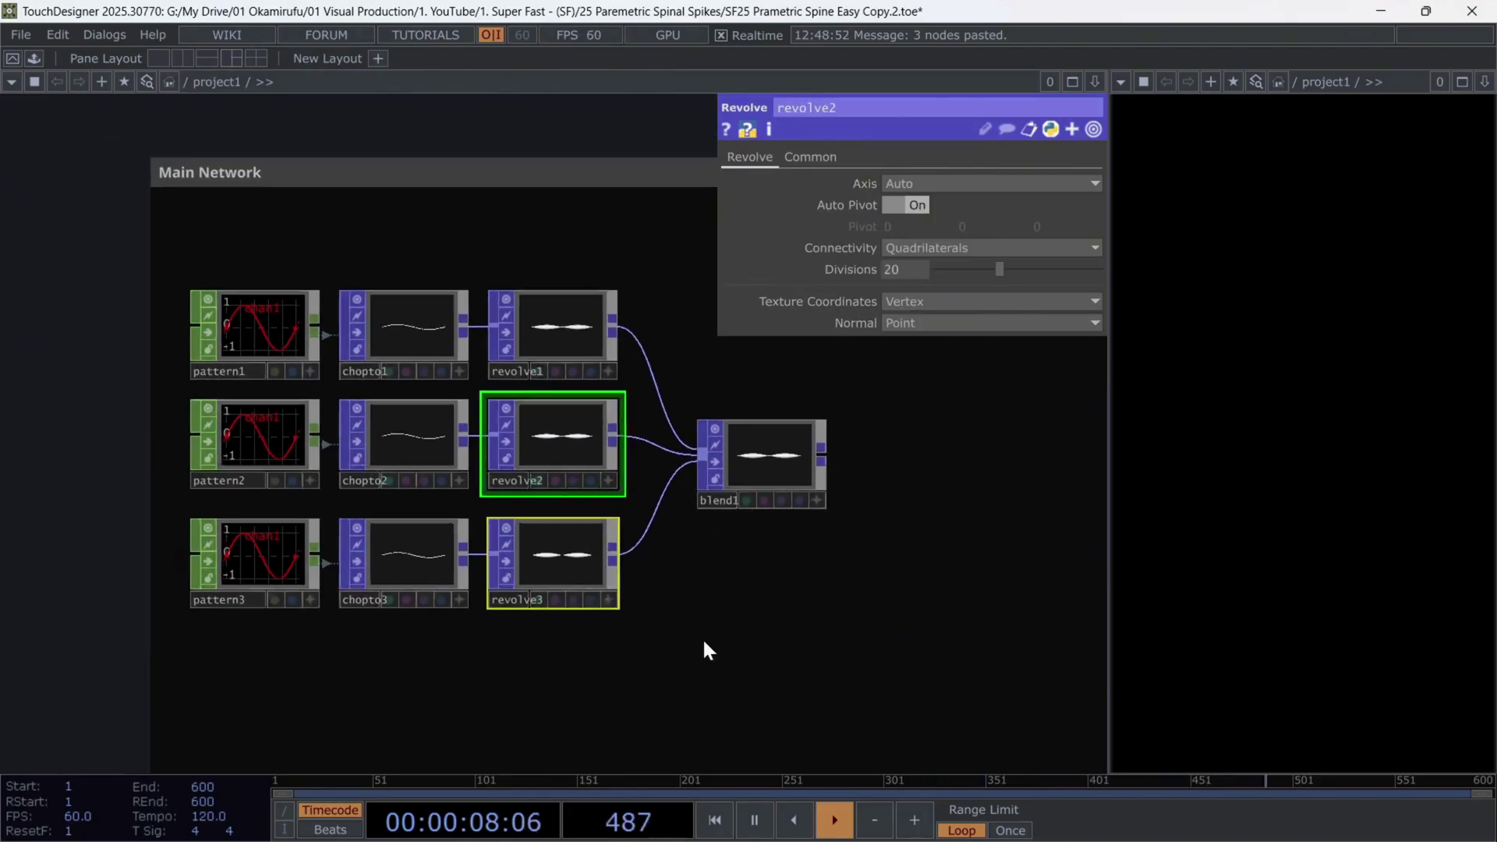
In pattern1, set the Number of Cycles to 4 and keep the Type as Sine
{"action": "left_click", "coordinate": [320, 331]}
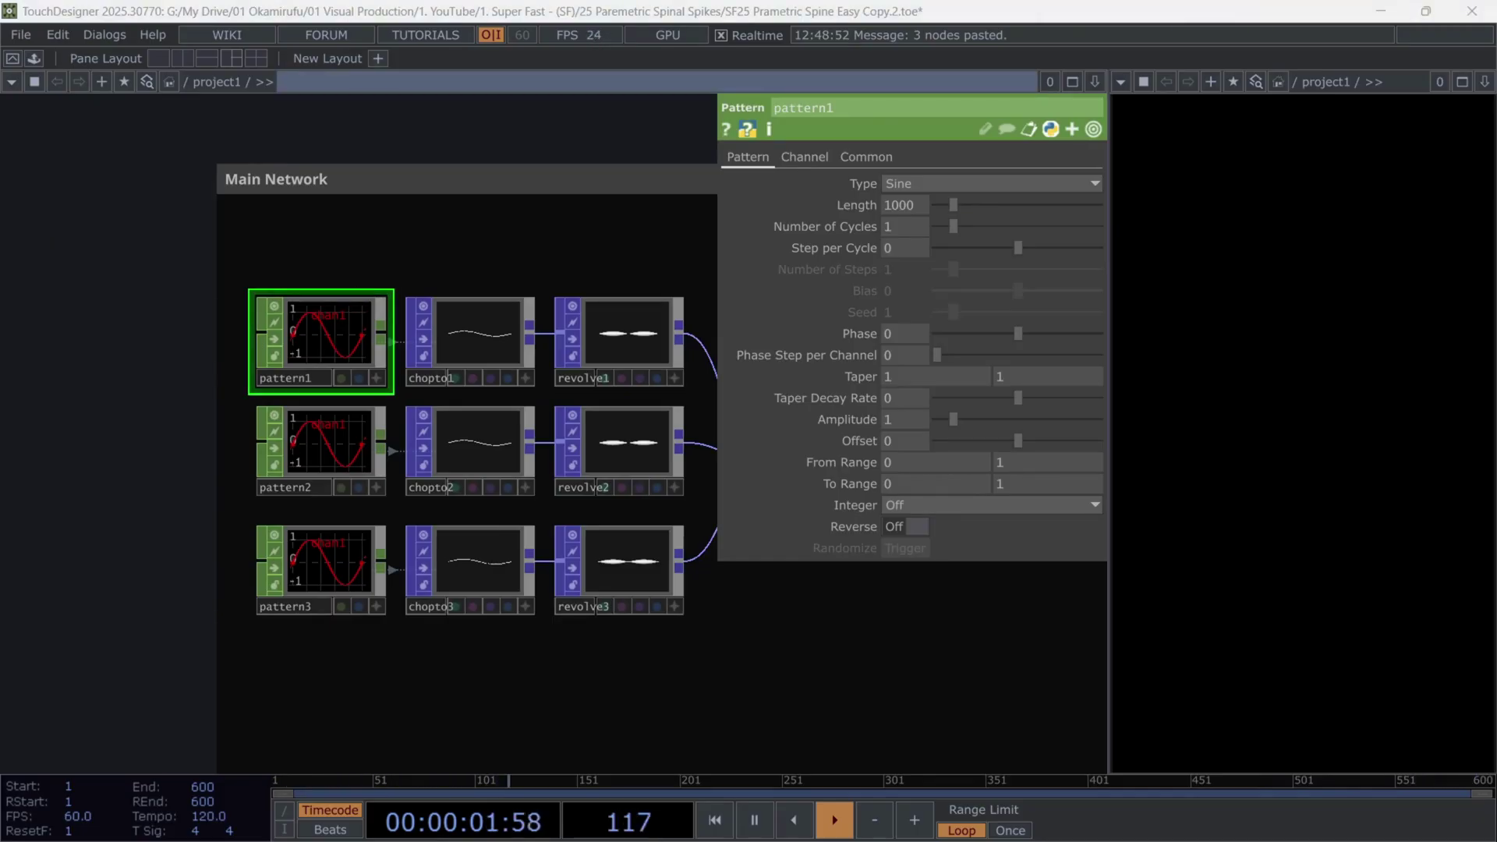
{"action": "scroll", "coordinate": [311, 331], "scroll_direction": "up", "scroll_amount": 3}
{"action": "left_click_drag", "start_coordinate": [512, 228], "coordinate": [414, 192]}
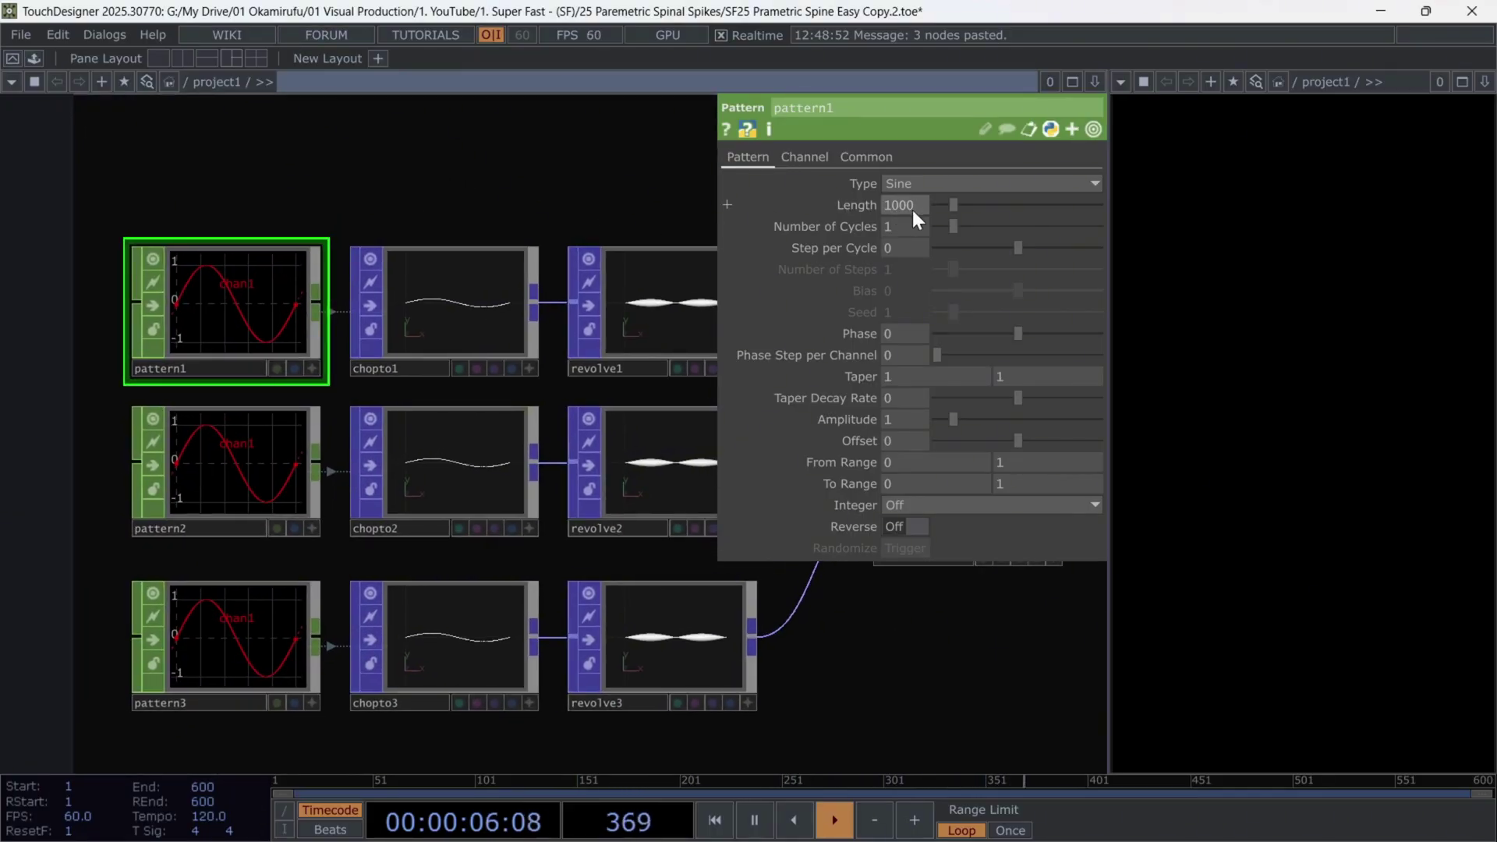
{"action": "type", "text": "4"}
{"action": "key", "text": "Return"}
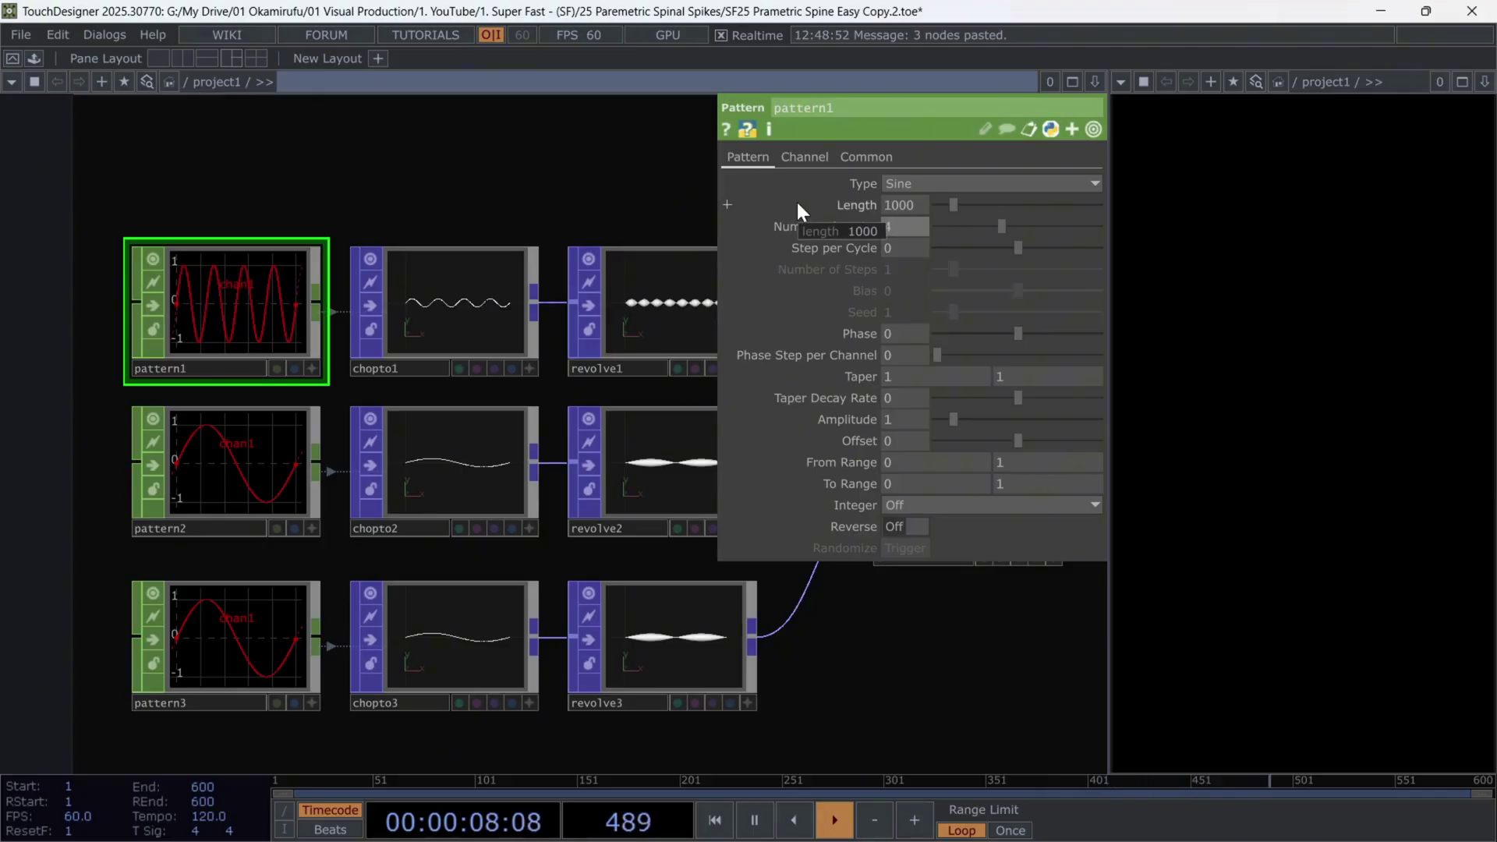
{"action": "left_click", "coordinate": [925, 184]}
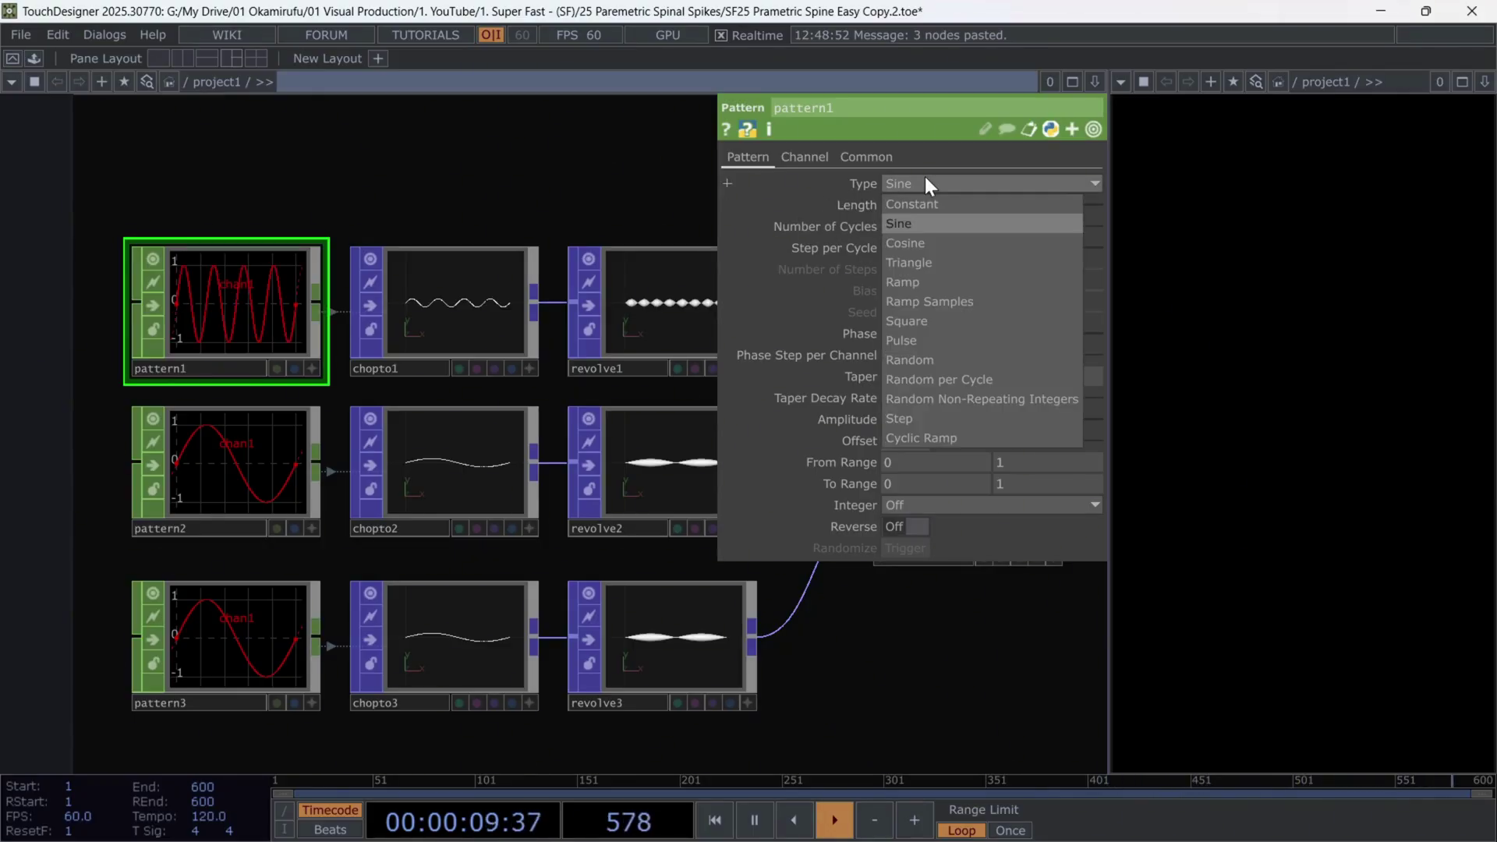
{"action": "left_click", "coordinate": [923, 228]}
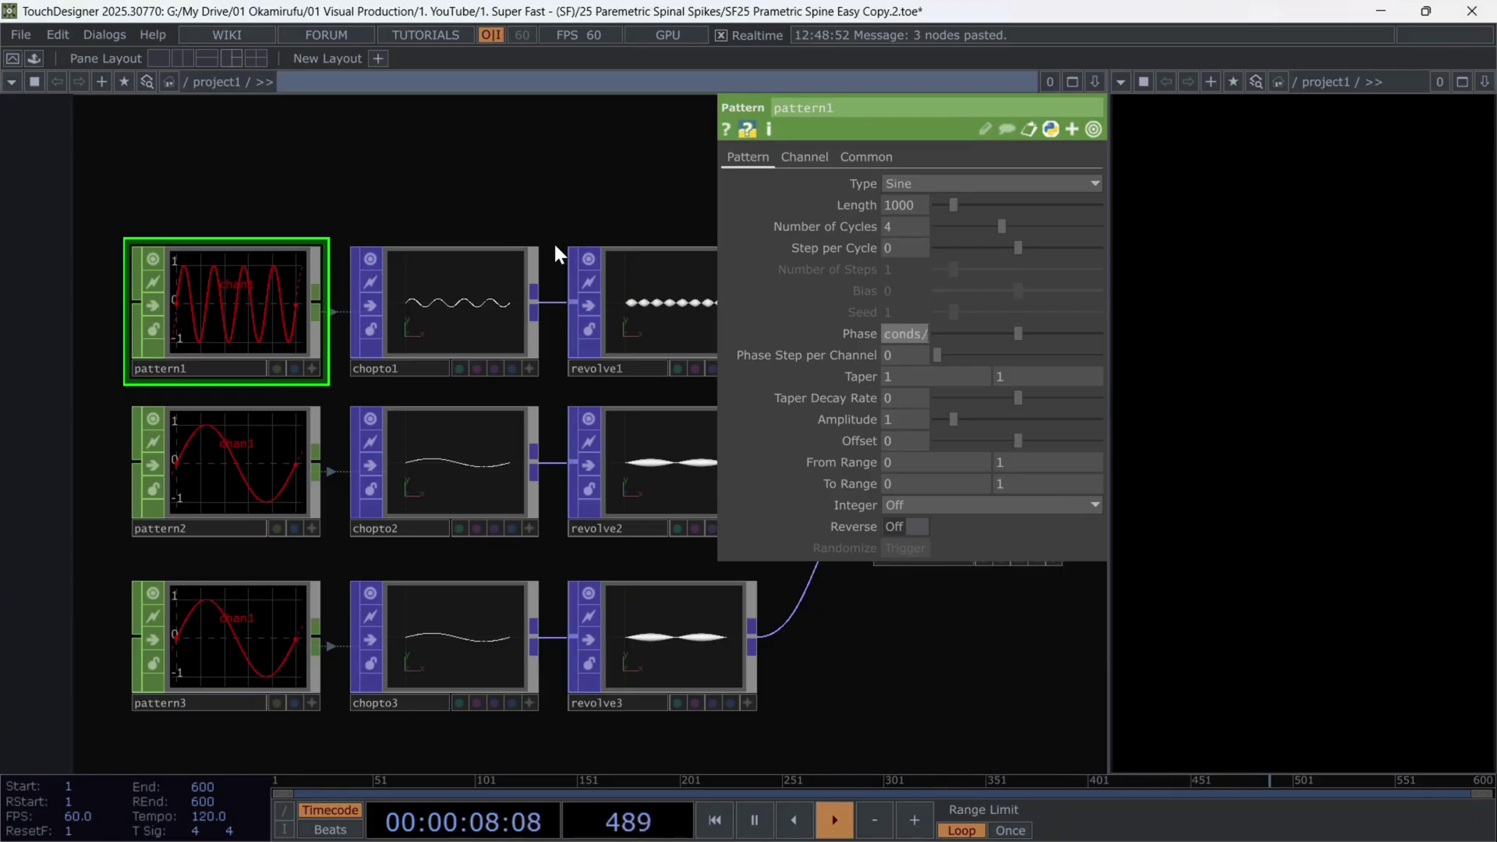
Animate pattern1's Phase with the expression absTime.seconds/5
{"action": "type", "text": "5"}
{"action": "key", "text": "Return"}
{"action": "left_click", "coordinate": [861, 333]}
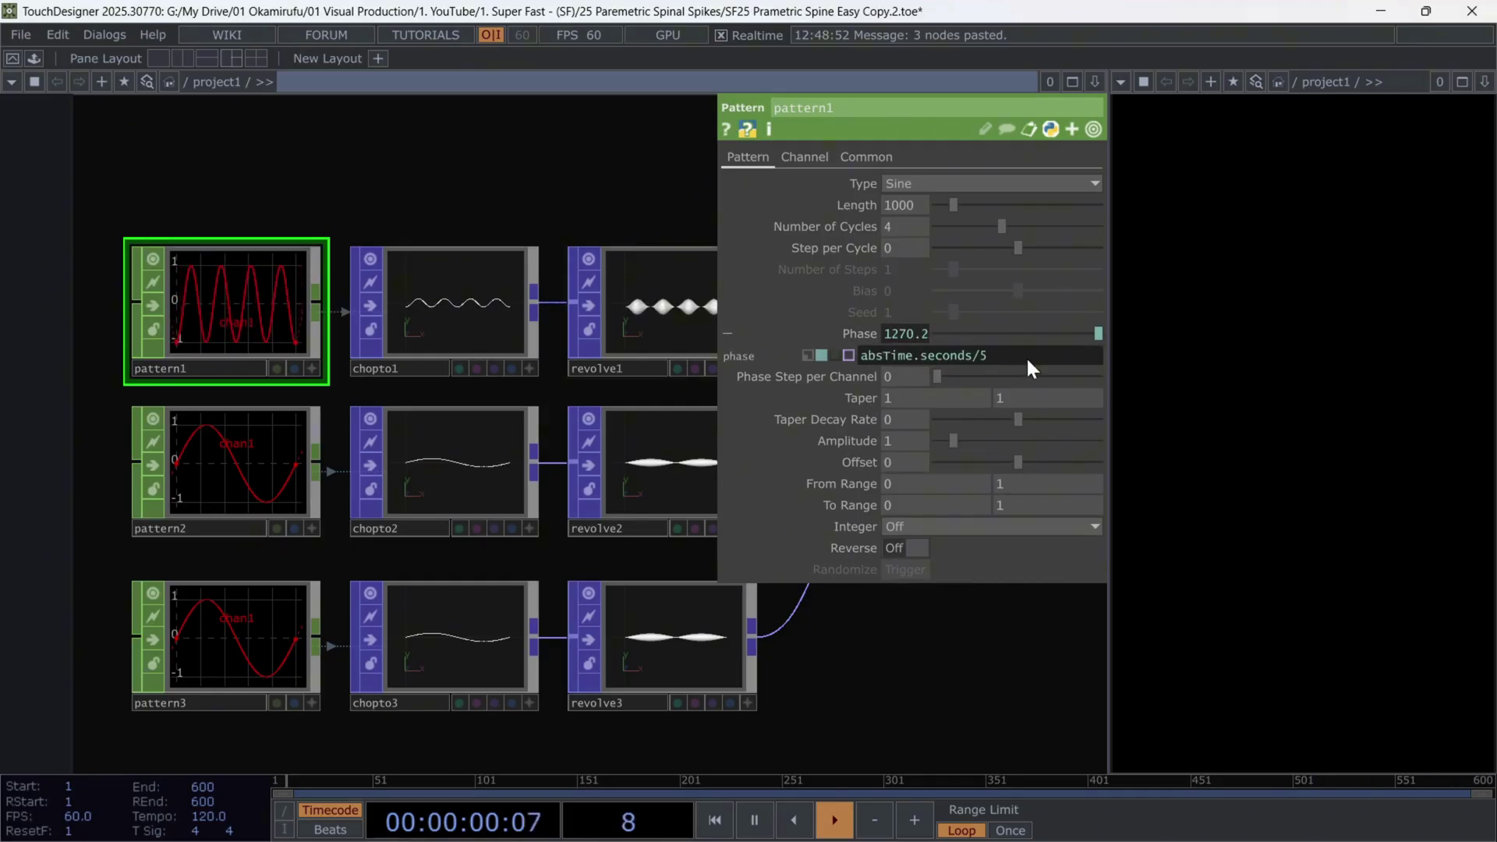
{"action": "left_click", "coordinate": [857, 335]}
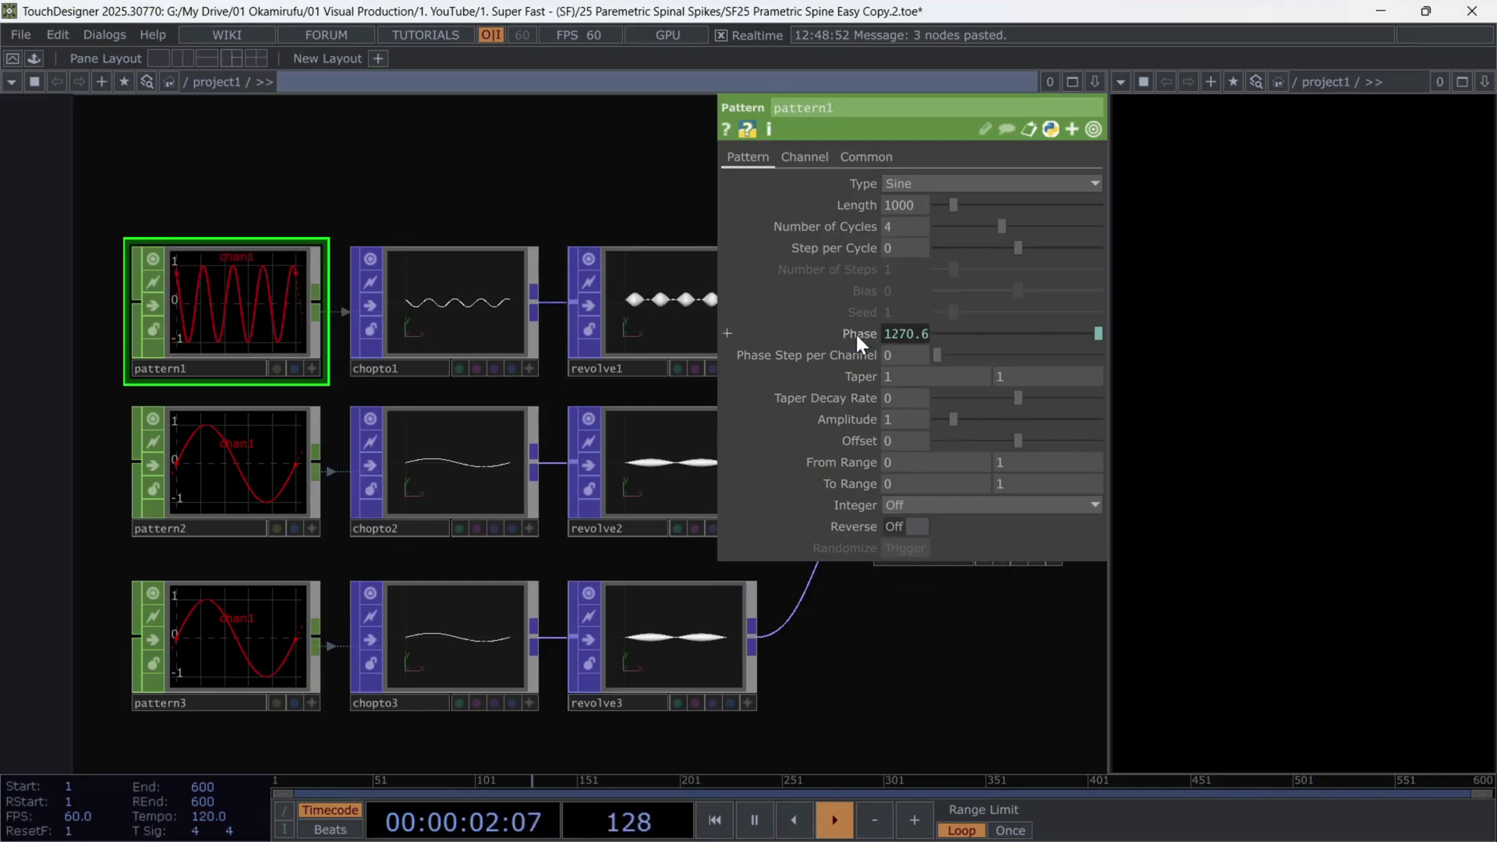
Set pattern1's Taper to 0 and 2, with a Taper Decay Rate of 0.05
{"action": "left_click_drag", "start_coordinate": [901, 377], "coordinate": [846, 381]}
{"action": "type", "text": "0"}
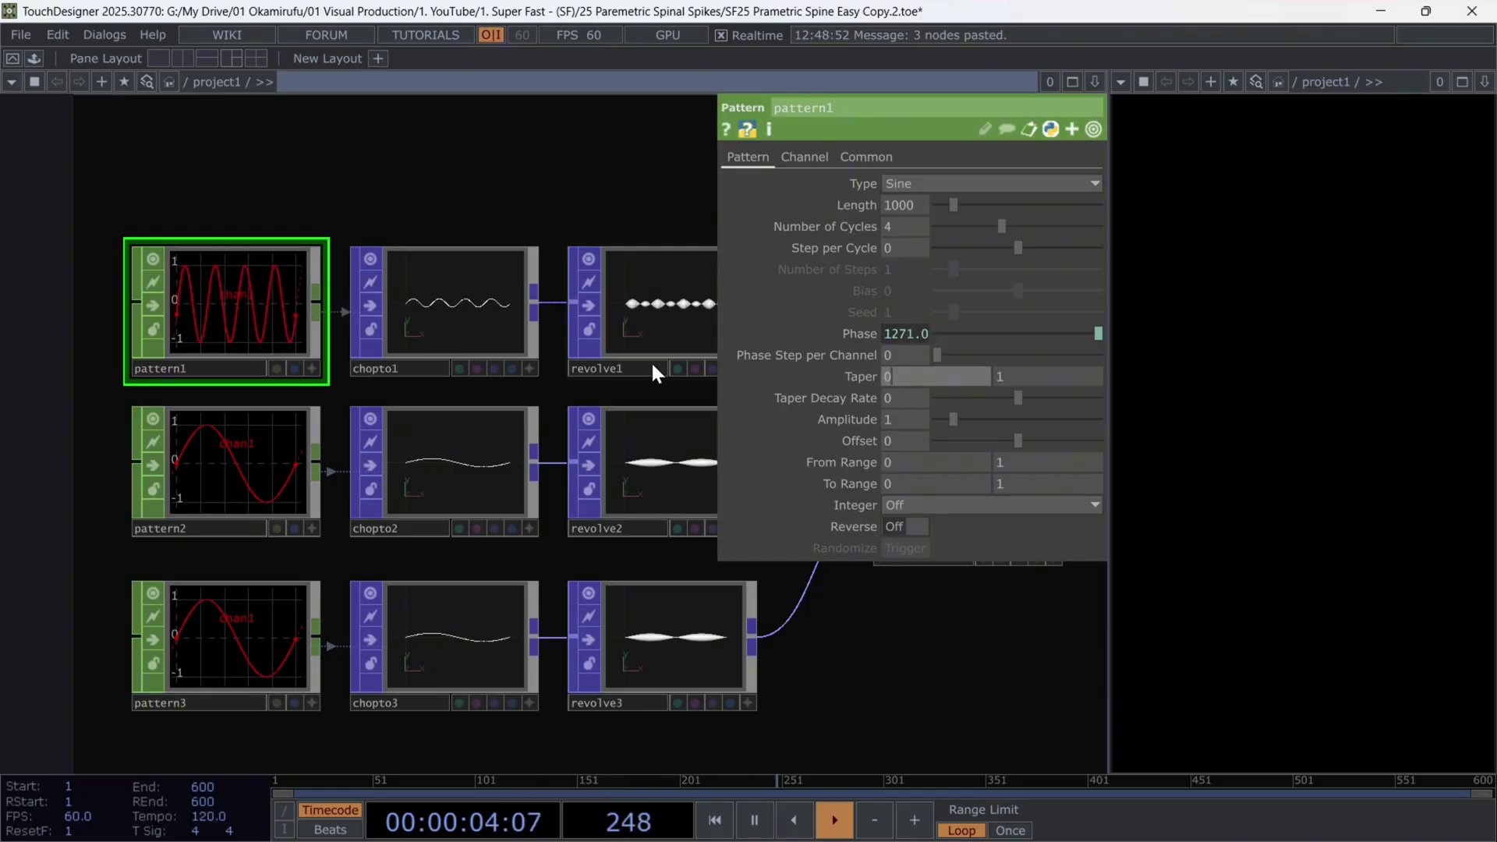
{"action": "key", "text": "Tab"}
{"action": "type", "text": "2"}
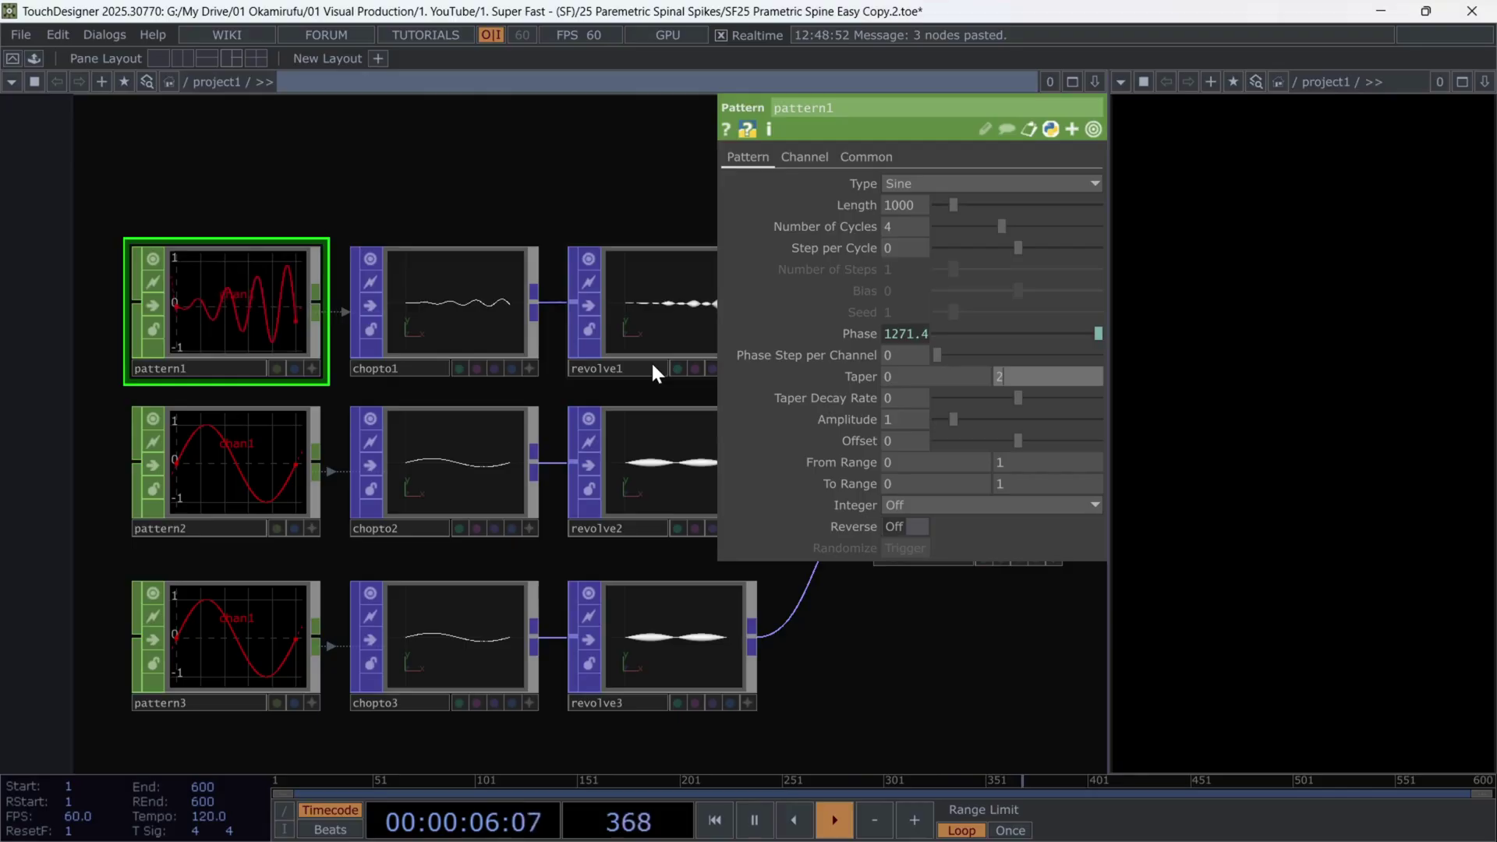
{"action": "key", "text": "Tab"}
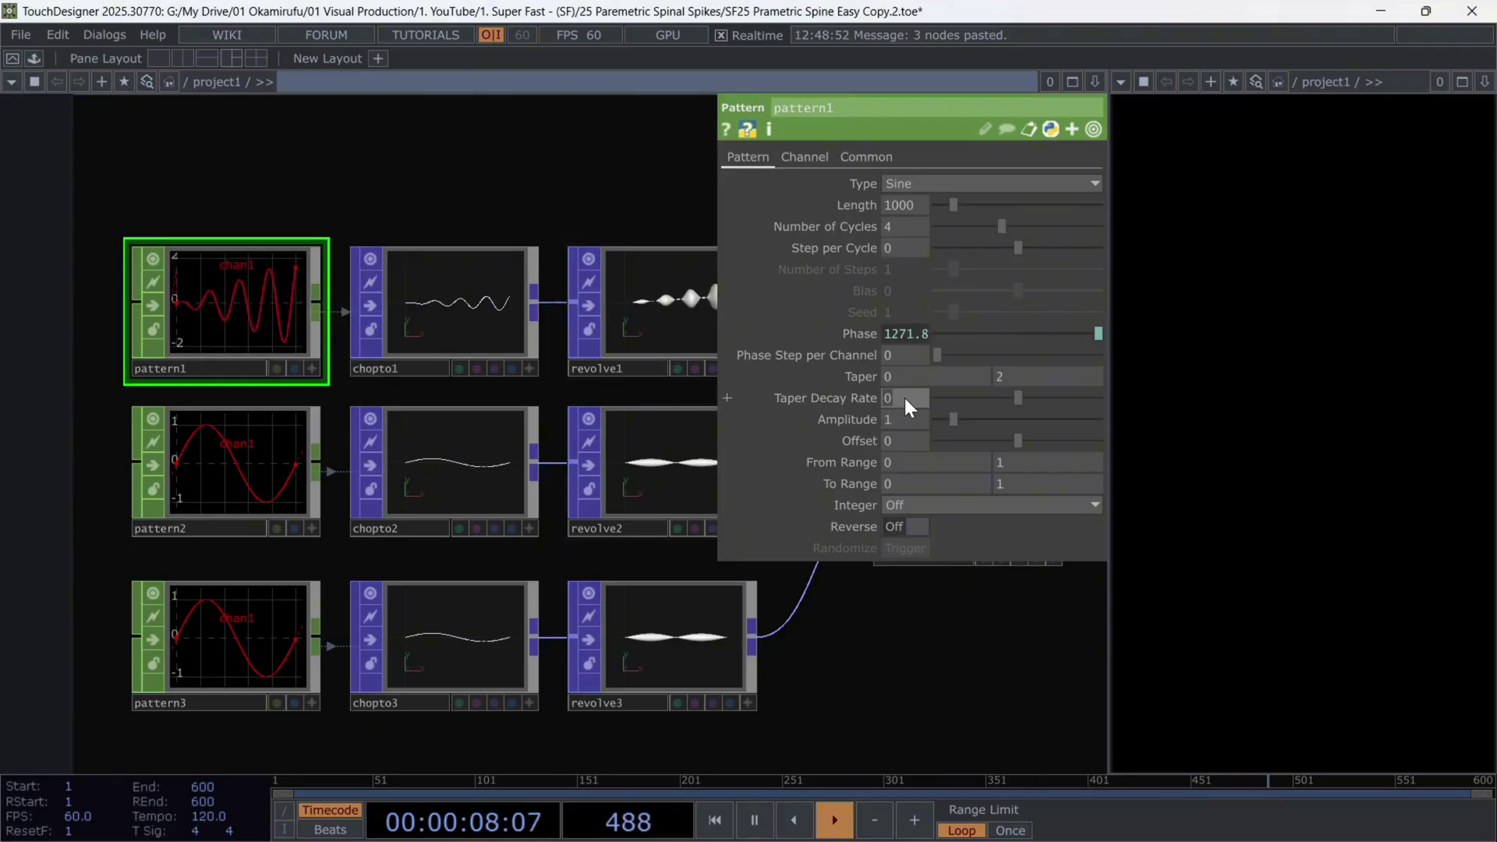
{"action": "type", "text": "0."}
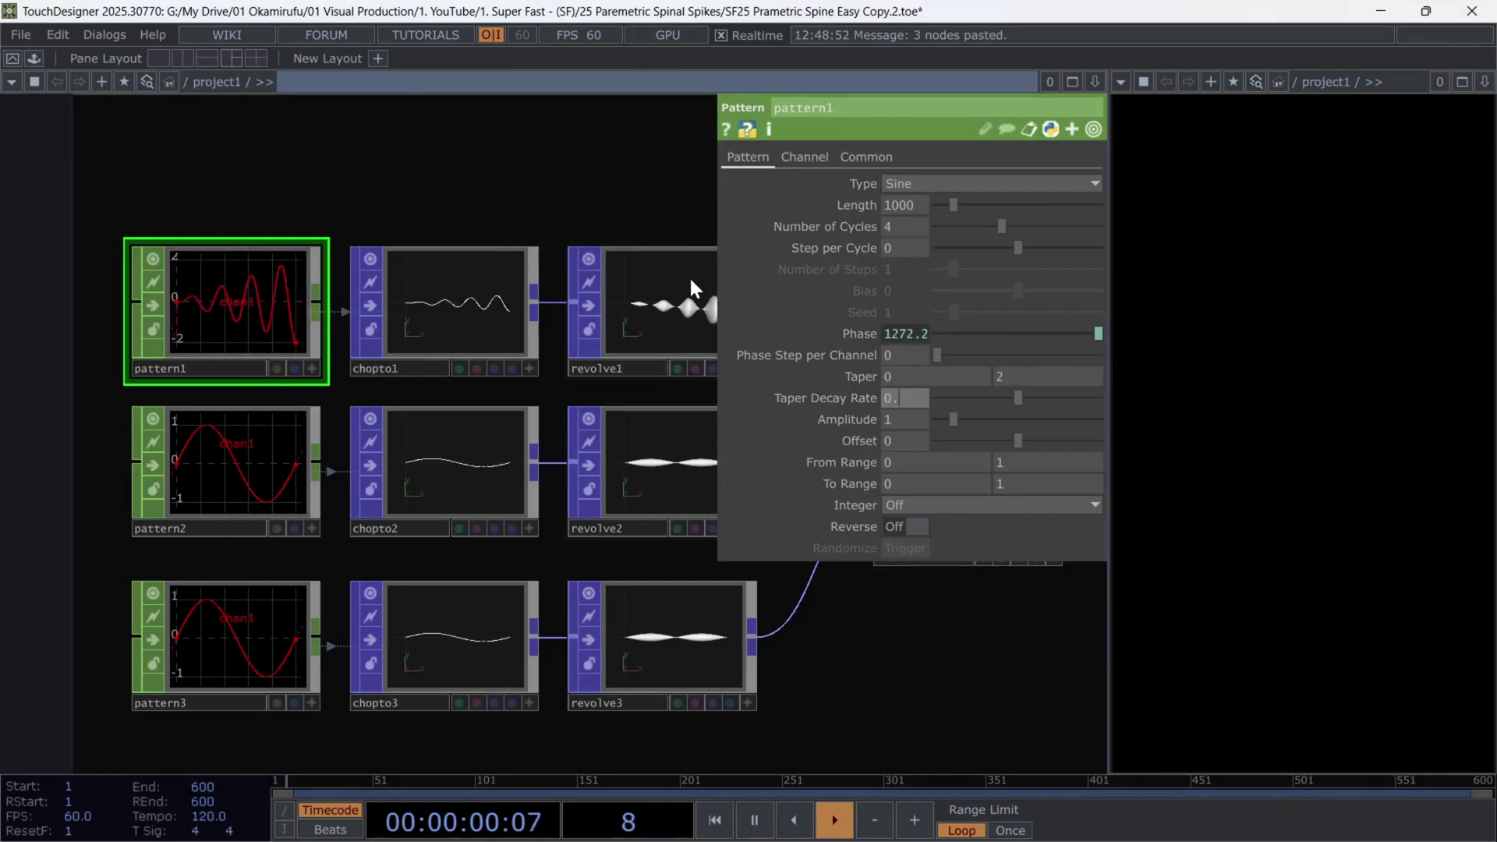
{"action": "type", "text": "05"}
{"action": "key", "text": "Return"}
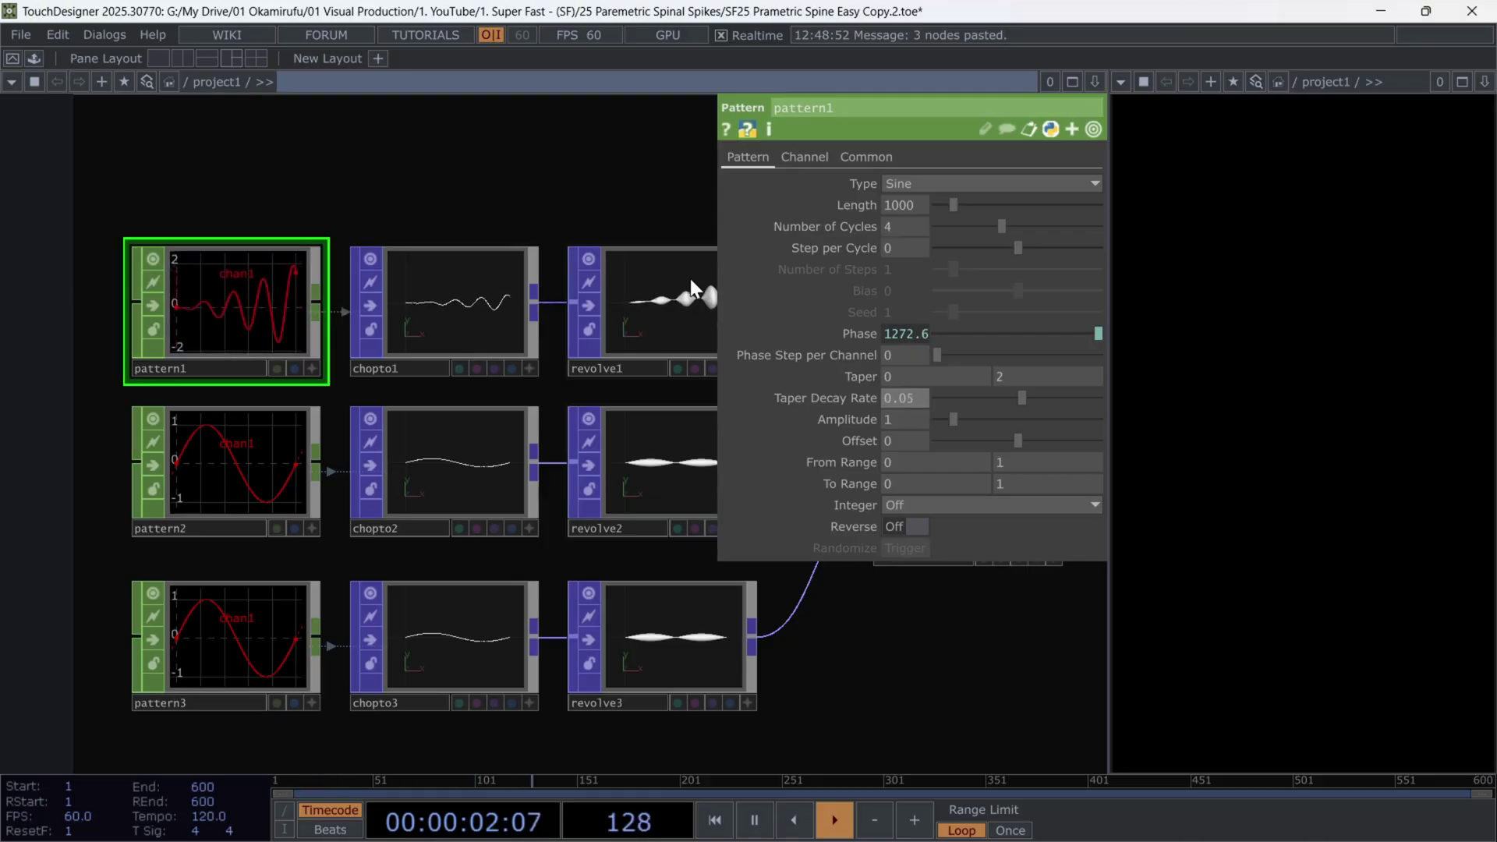
In pattern2, change the Type to Square and set the Number of Cycles to 6
{"action": "left_click_drag", "start_coordinate": [646, 186], "coordinate": [529, 214]}
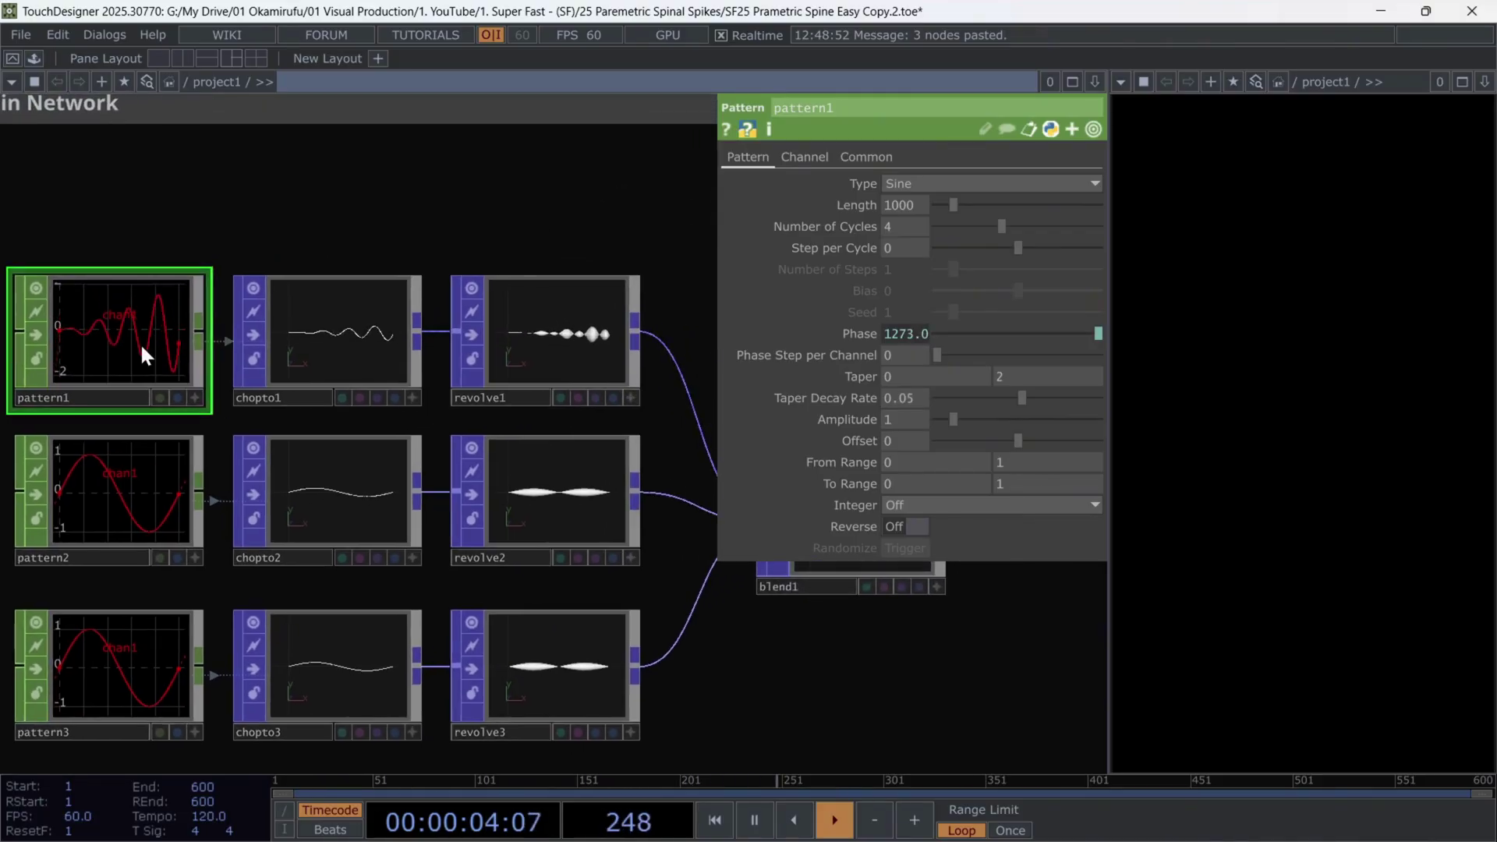
{"action": "scroll", "coordinate": [139, 343], "scroll_direction": "up", "scroll_amount": 2}
{"action": "scroll", "coordinate": [129, 302], "scroll_direction": "down", "scroll_amount": 2}
{"action": "scroll", "coordinate": [505, 339], "scroll_direction": "up", "scroll_amount": 6}
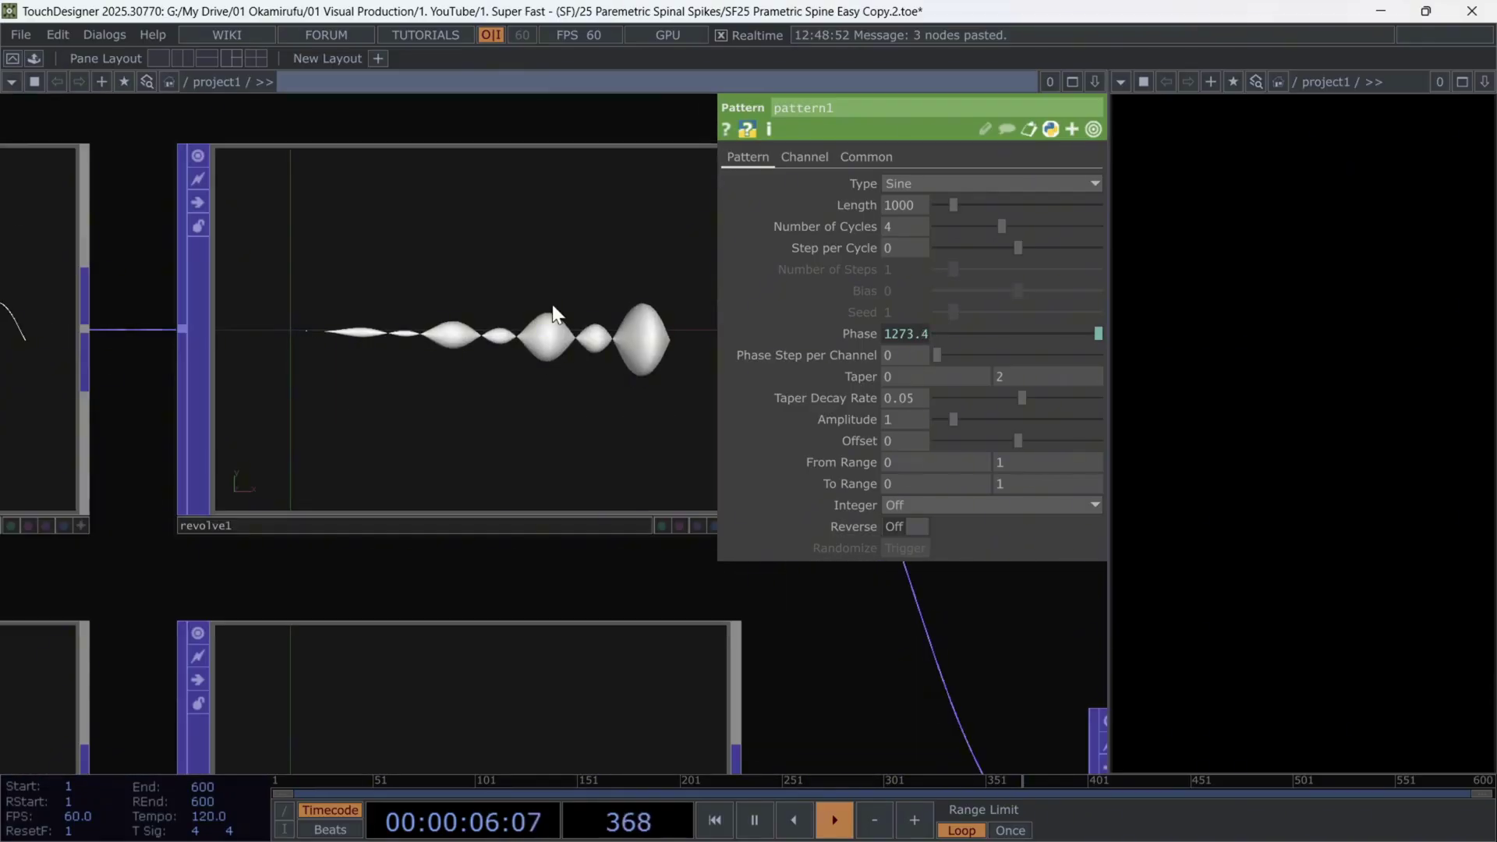
{"action": "scroll", "coordinate": [577, 384], "scroll_direction": "down", "scroll_amount": 6}
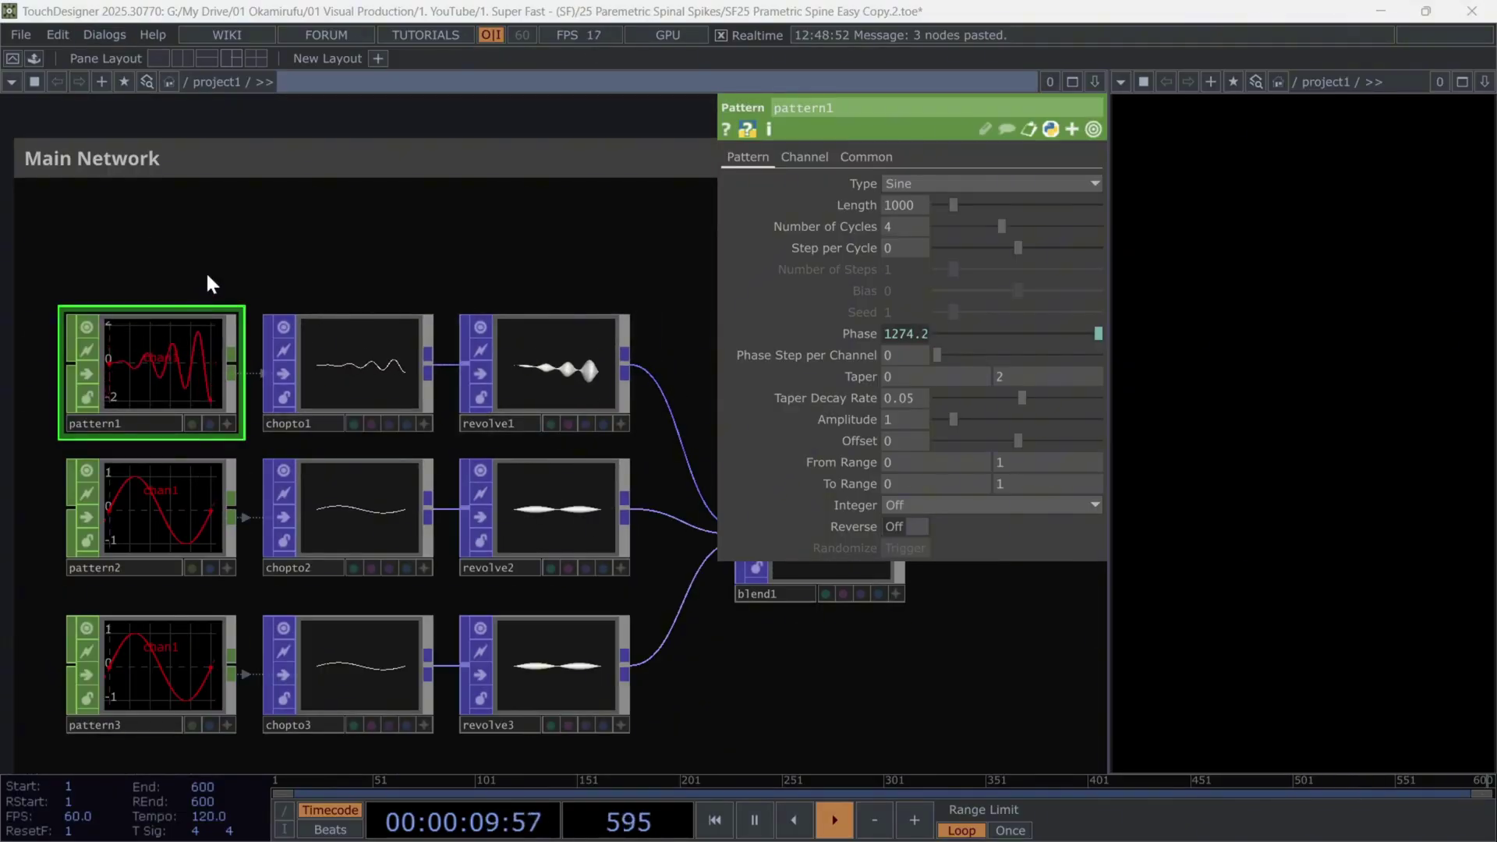
{"action": "left_click_drag", "start_coordinate": [209, 282], "coordinate": [206, 231]}
{"action": "left_click", "coordinate": [148, 453]}
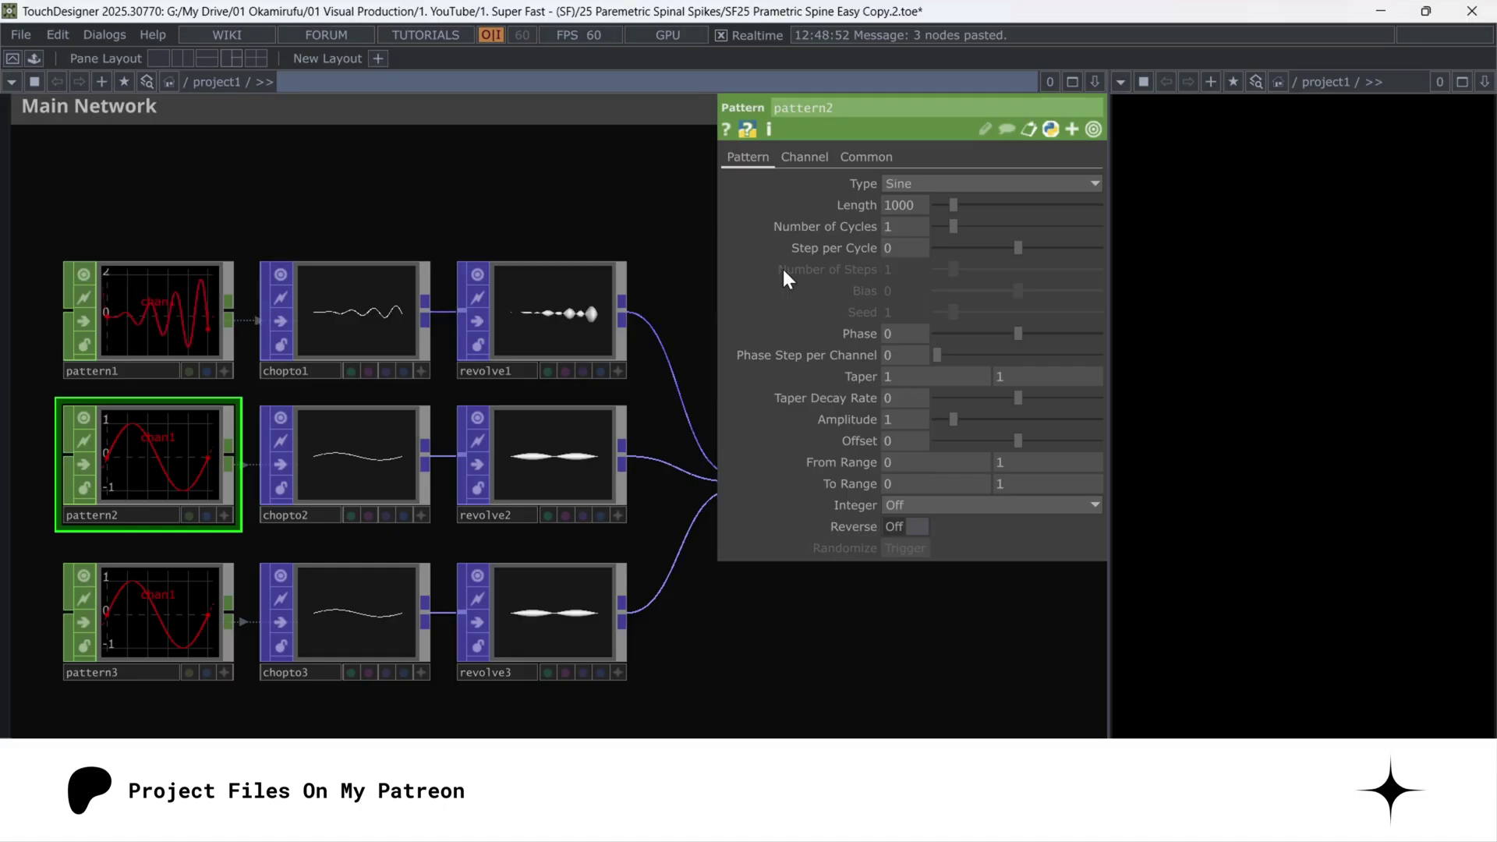
{"action": "left_click", "coordinate": [934, 182]}
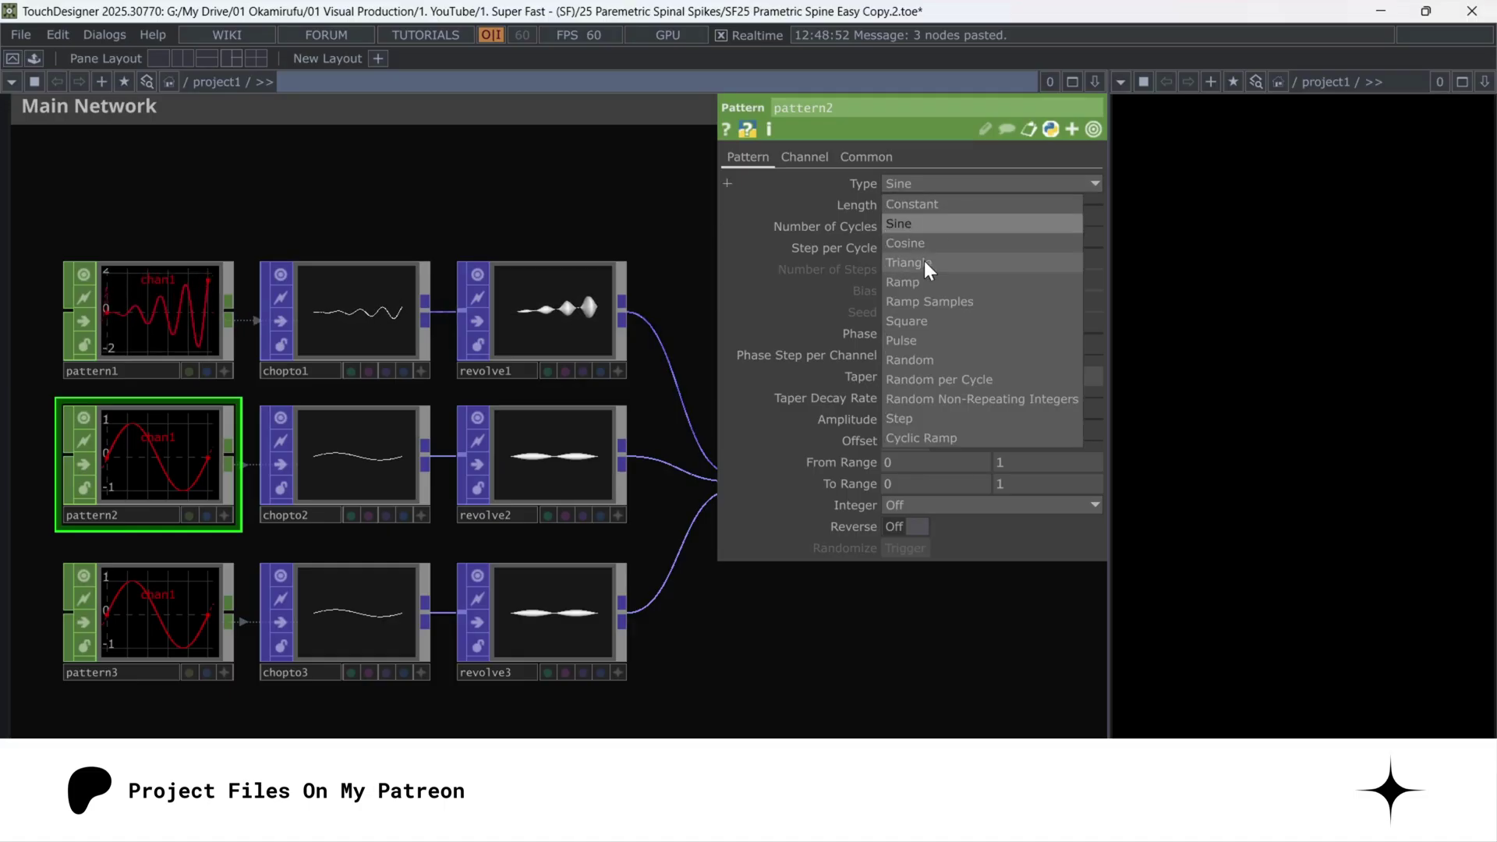
{"action": "left_click", "coordinate": [910, 318]}
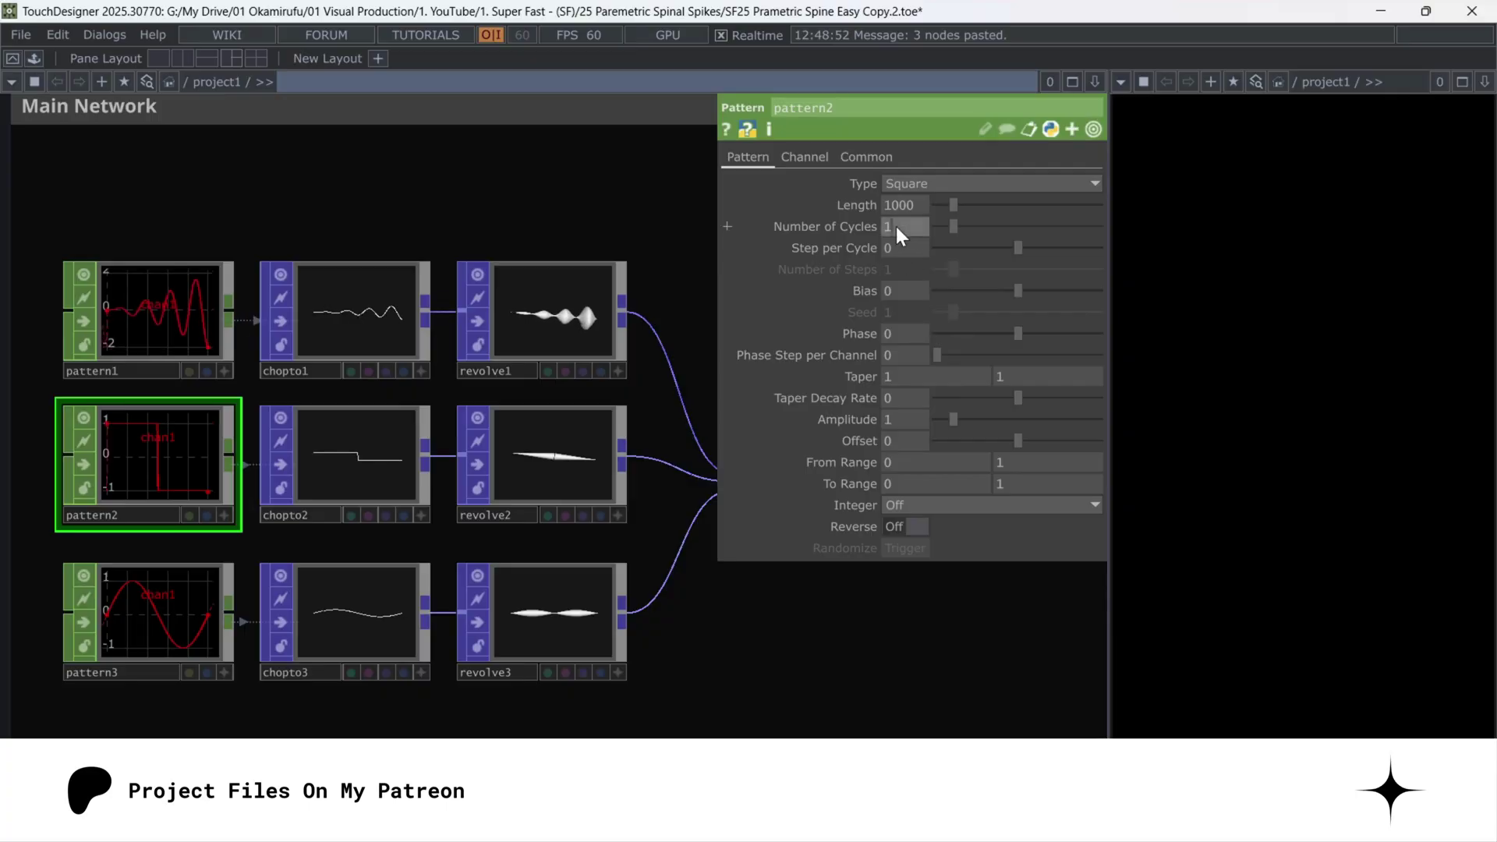
{"action": "type", "text": "6"}
{"action": "key", "text": "Return"}
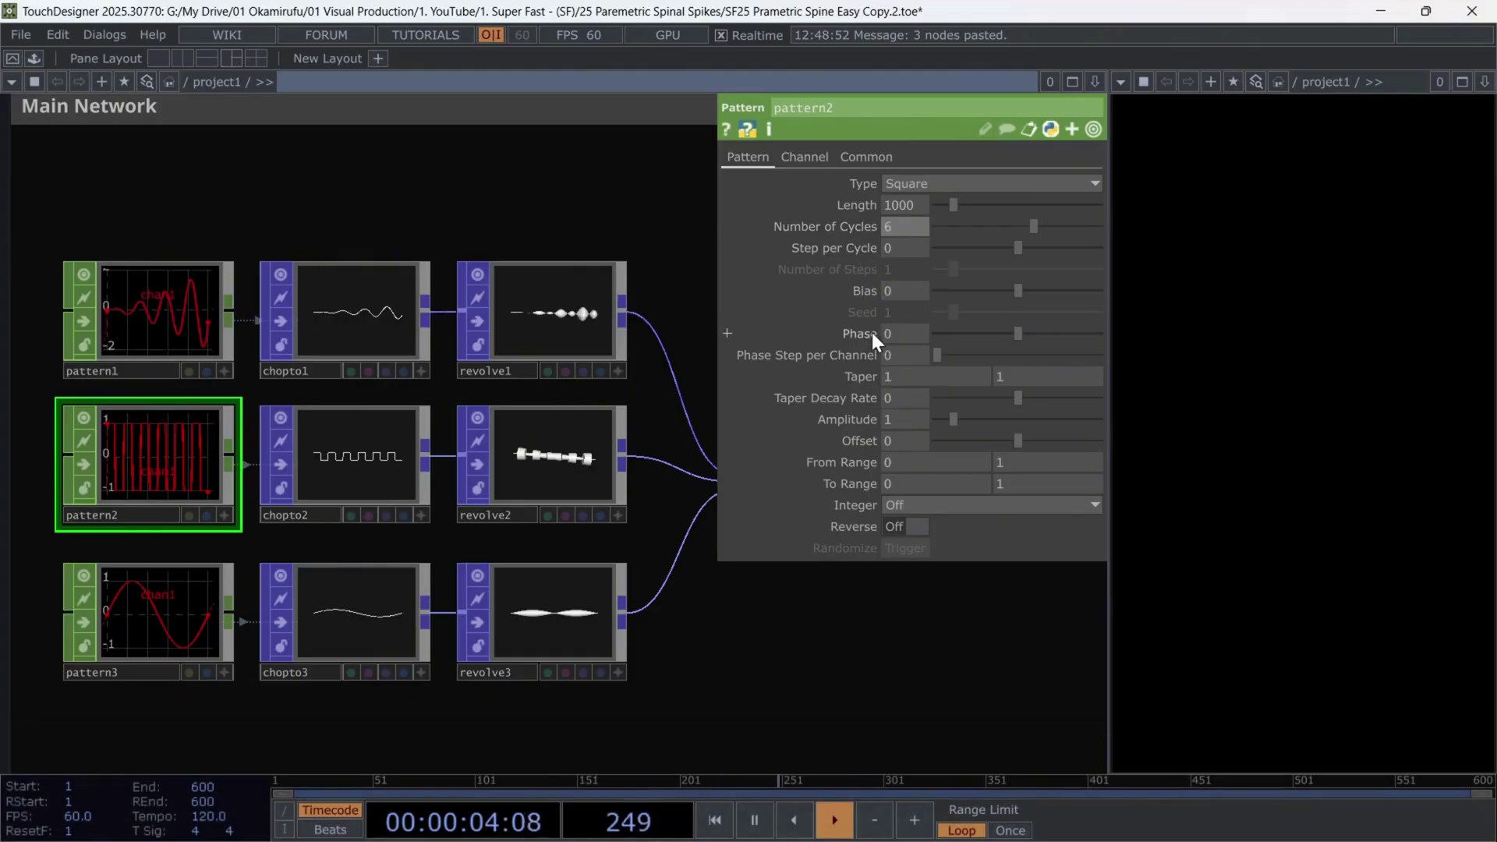
Set pattern2's Phase to 0.25 and its second Taper value to 0
{"action": "left_click", "coordinate": [872, 333]}
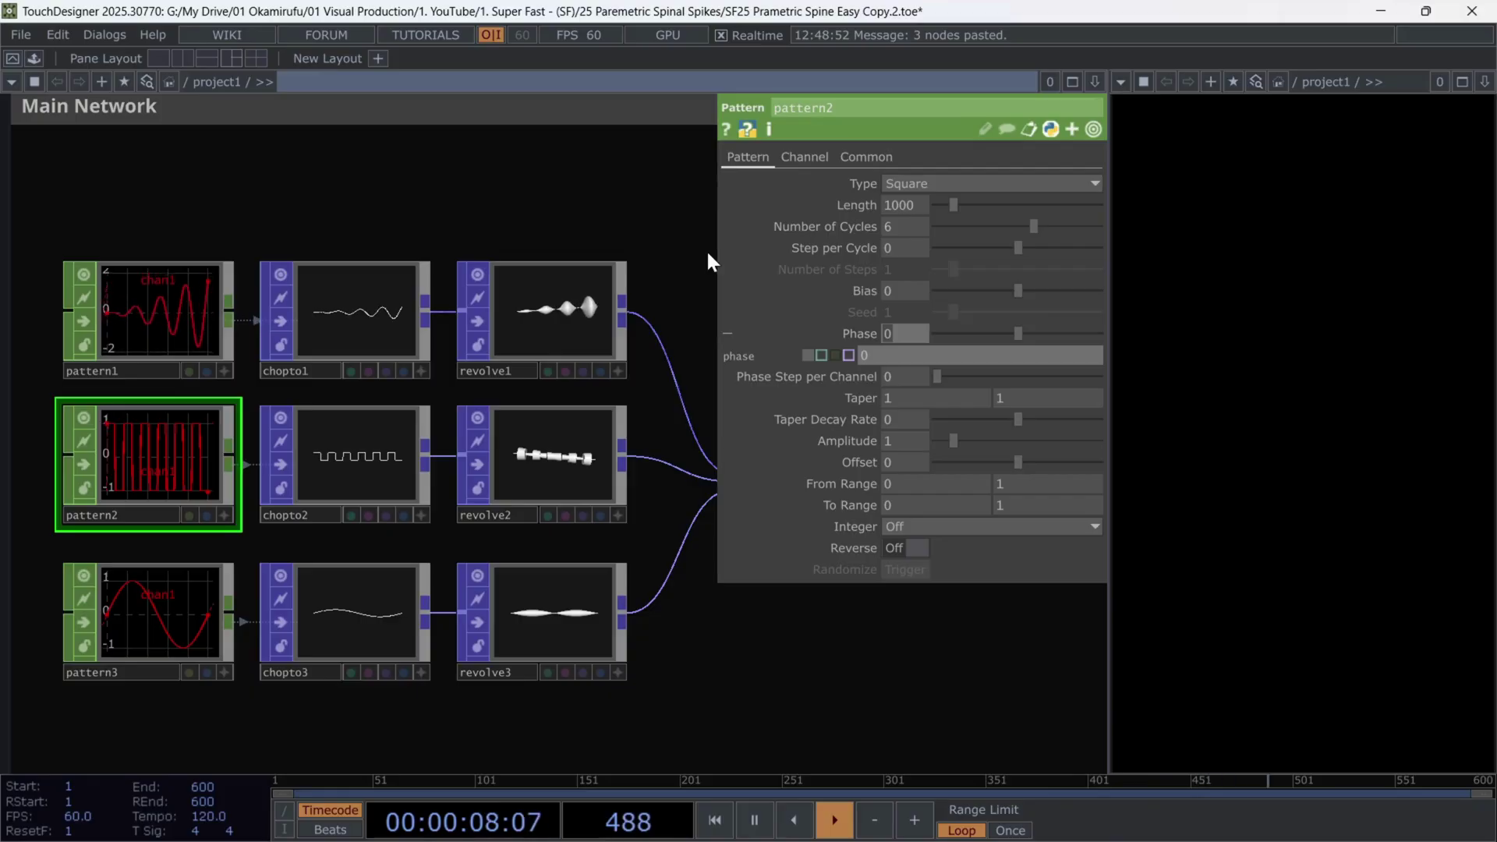
{"action": "type", "text": "0.25"}
{"action": "key", "text": "Return"}
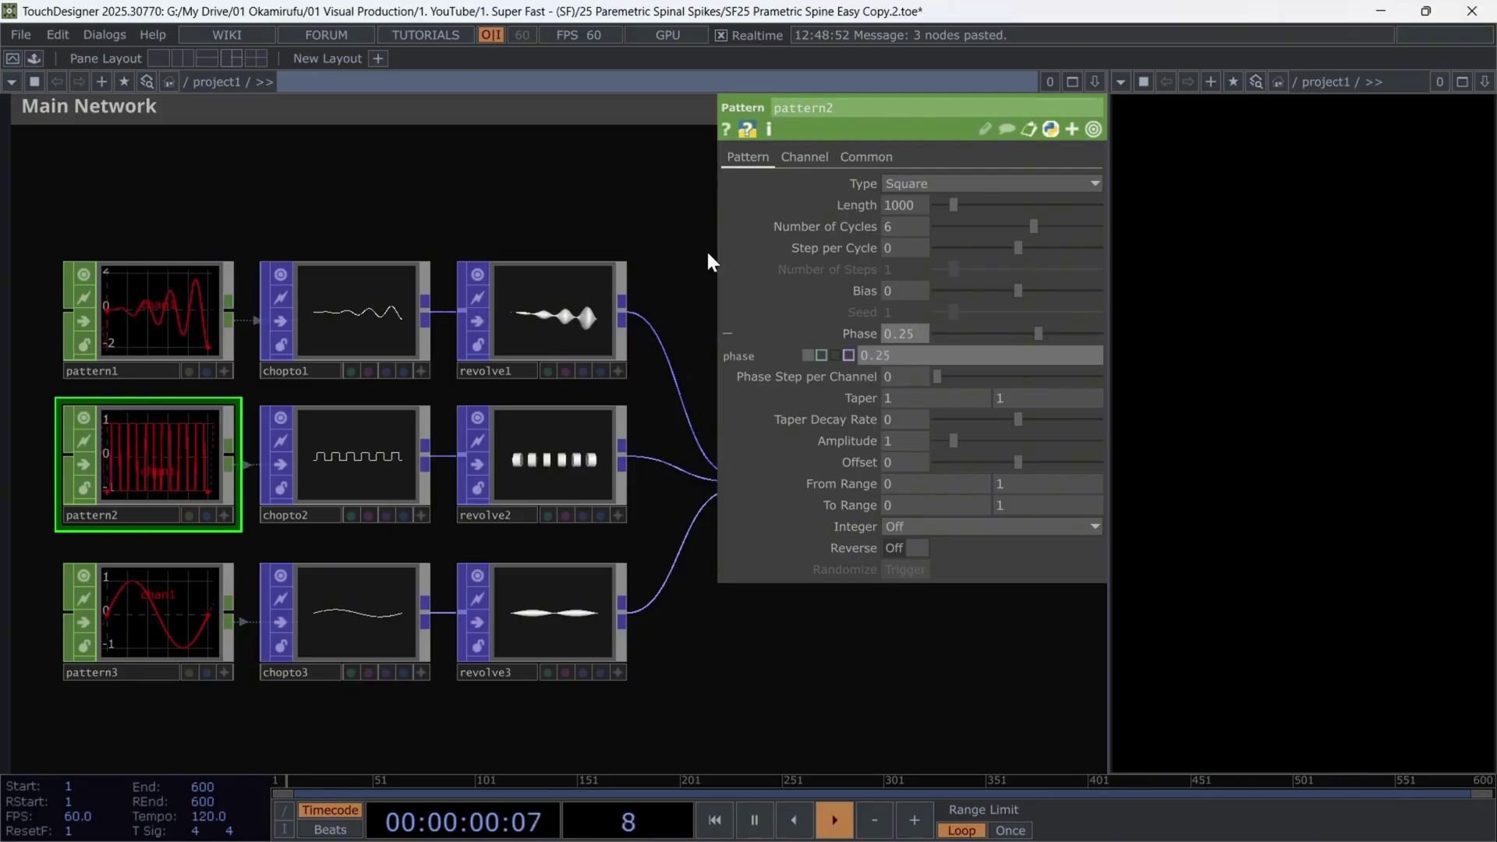
{"action": "left_click", "coordinate": [859, 331]}
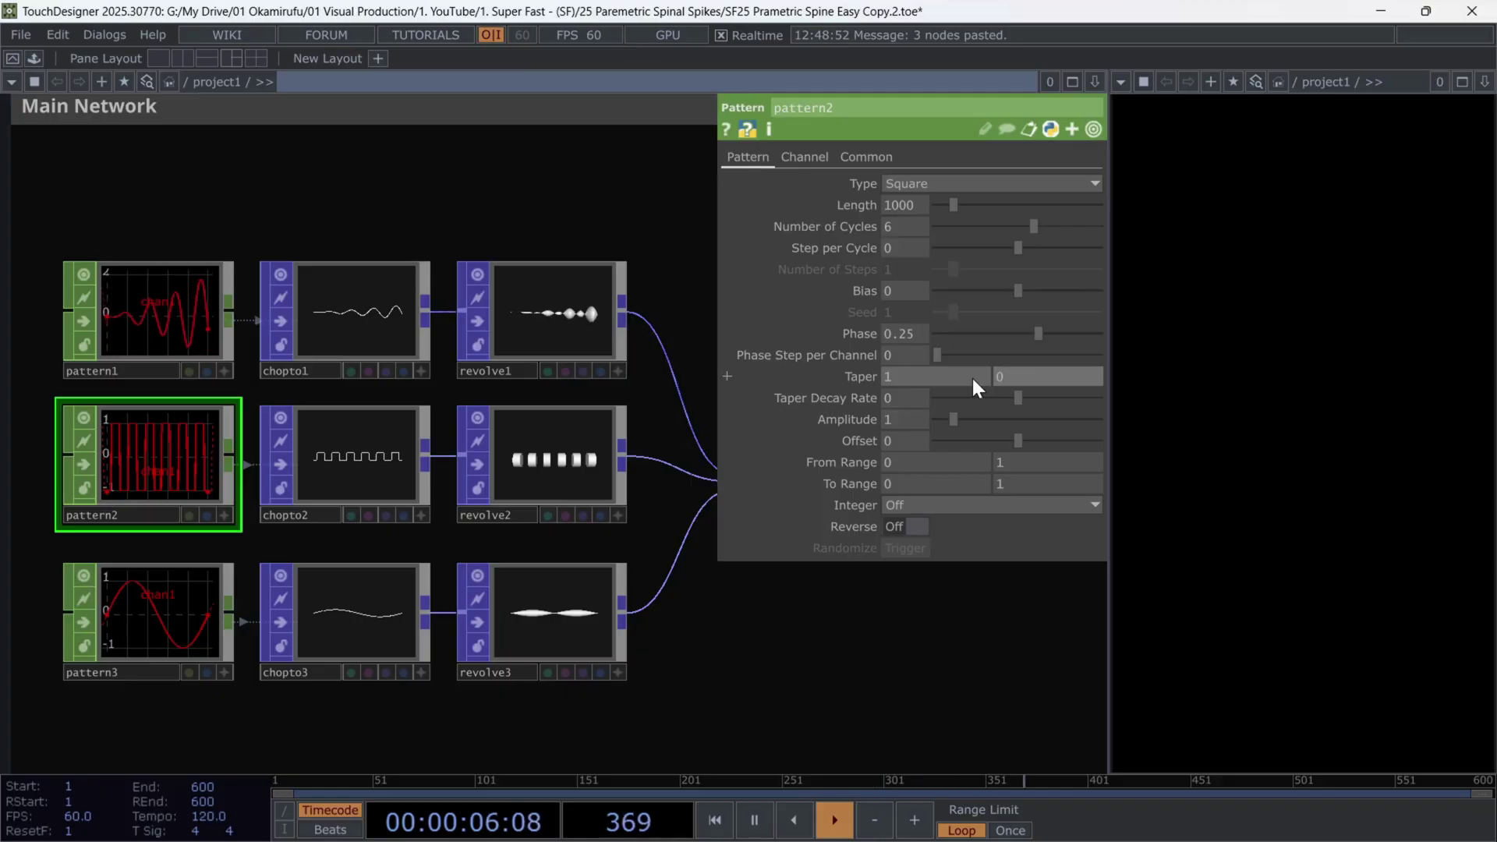
Set pattern2's Taper Decay Rate to -0.02
{"action": "scroll", "coordinate": [133, 443], "scroll_direction": "up", "scroll_amount": 2}
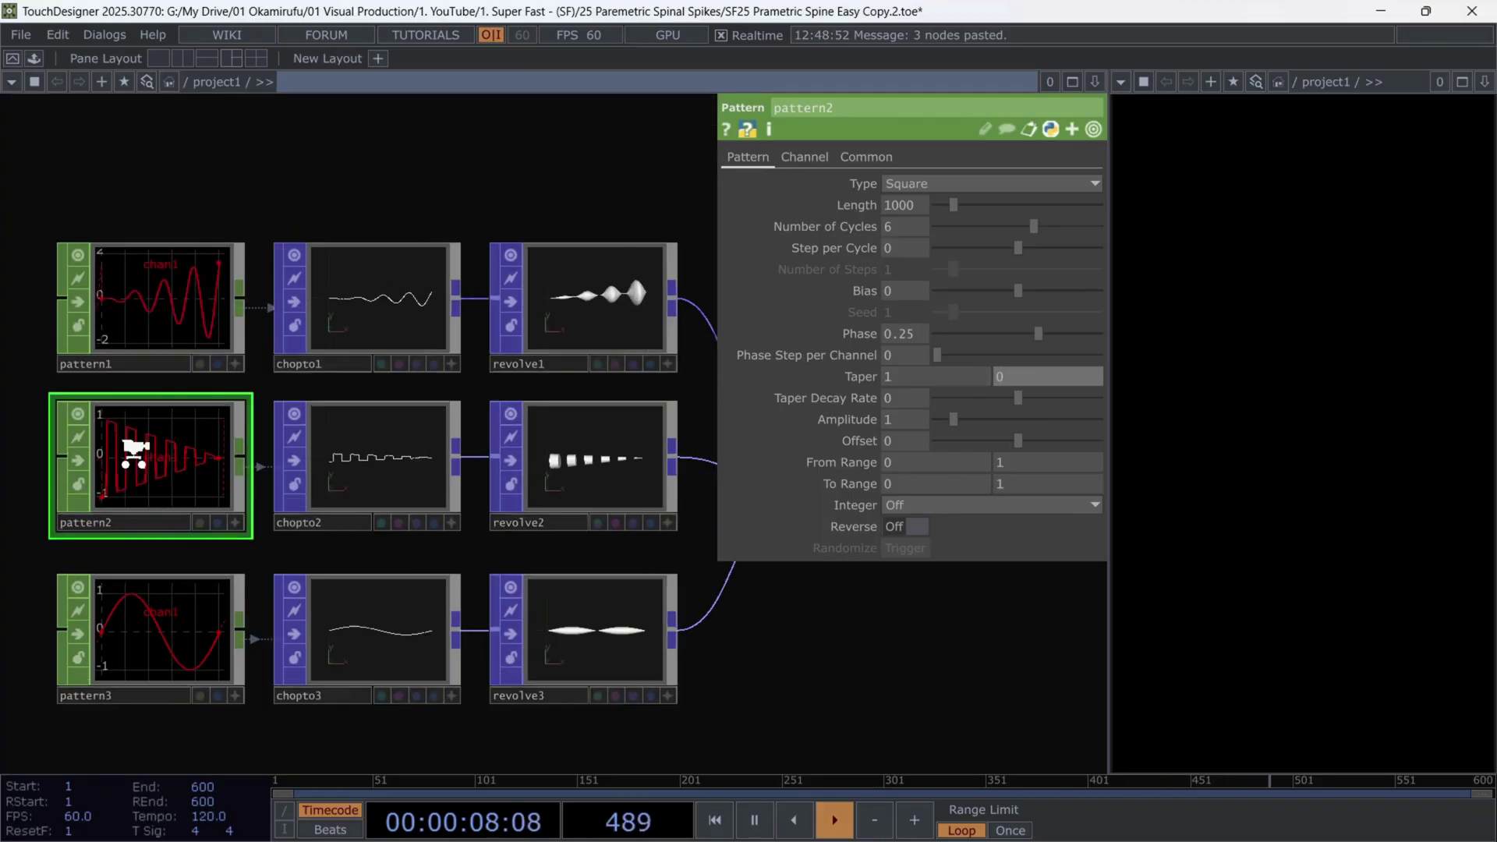
{"action": "left_click", "coordinate": [905, 398]}
{"action": "type", "text": "-"}
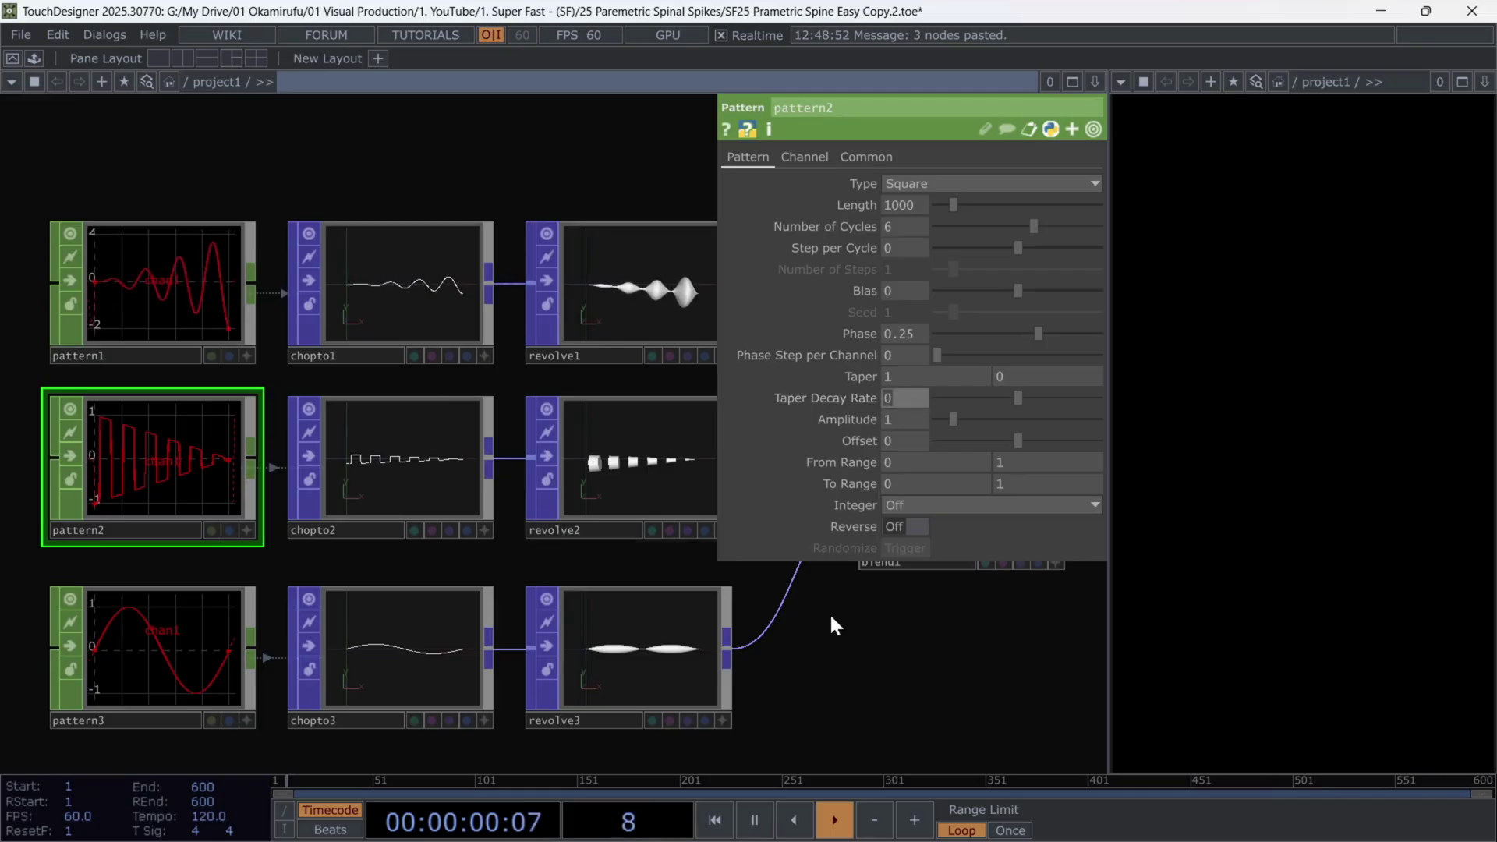
{"action": "type", "text": "0.02"}
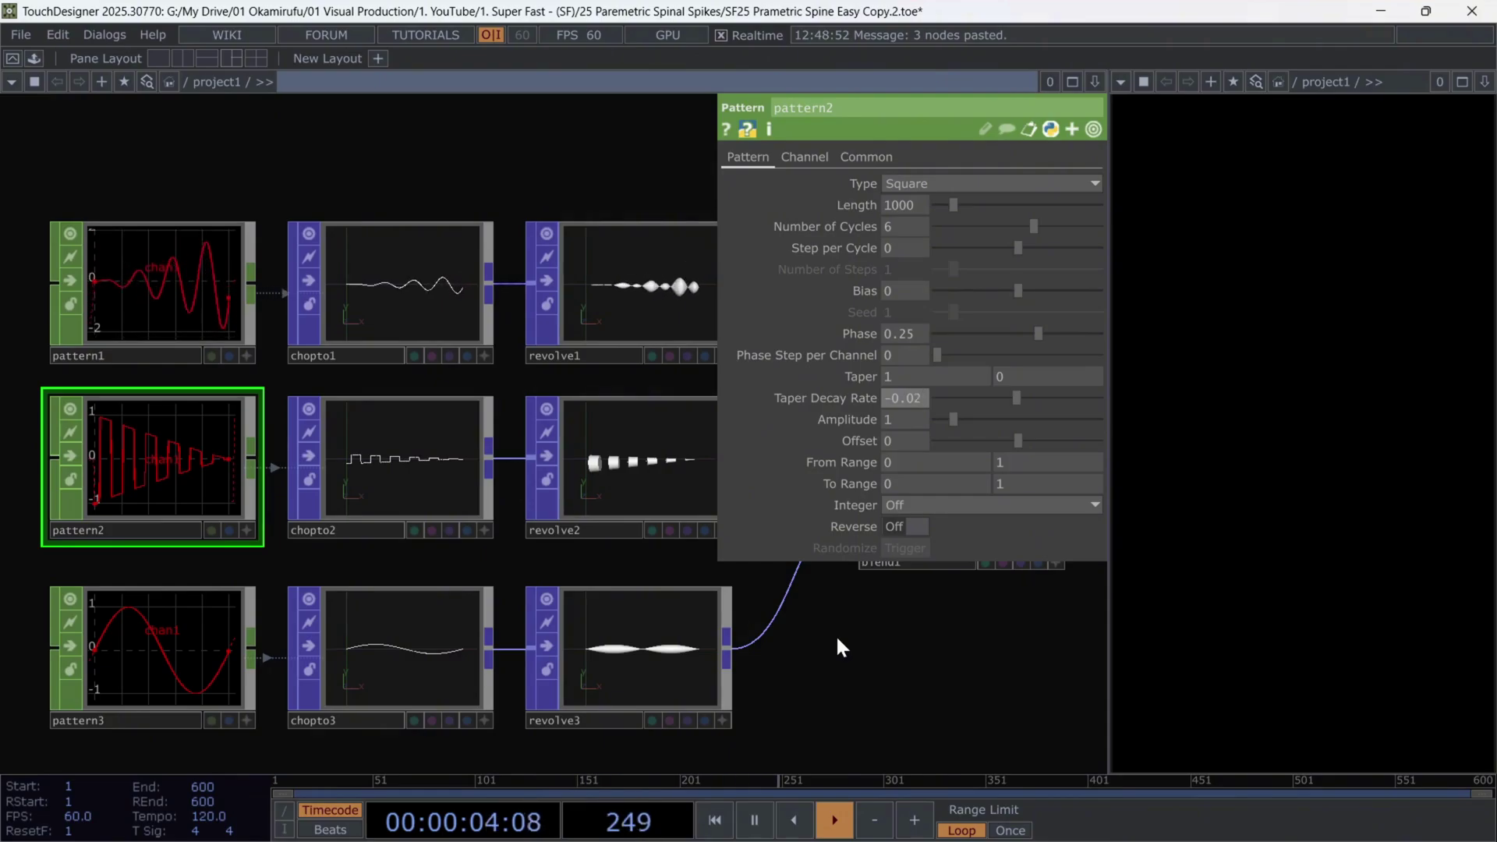
Examine the revolved shape in revolve2's preview up close
{"action": "left_click_drag", "start_coordinate": [881, 659], "coordinate": [707, 657]}
{"action": "scroll", "coordinate": [468, 452], "scroll_direction": "up", "scroll_amount": 2}
{"action": "scroll", "coordinate": [458, 472], "scroll_direction": "up", "scroll_amount": 3}
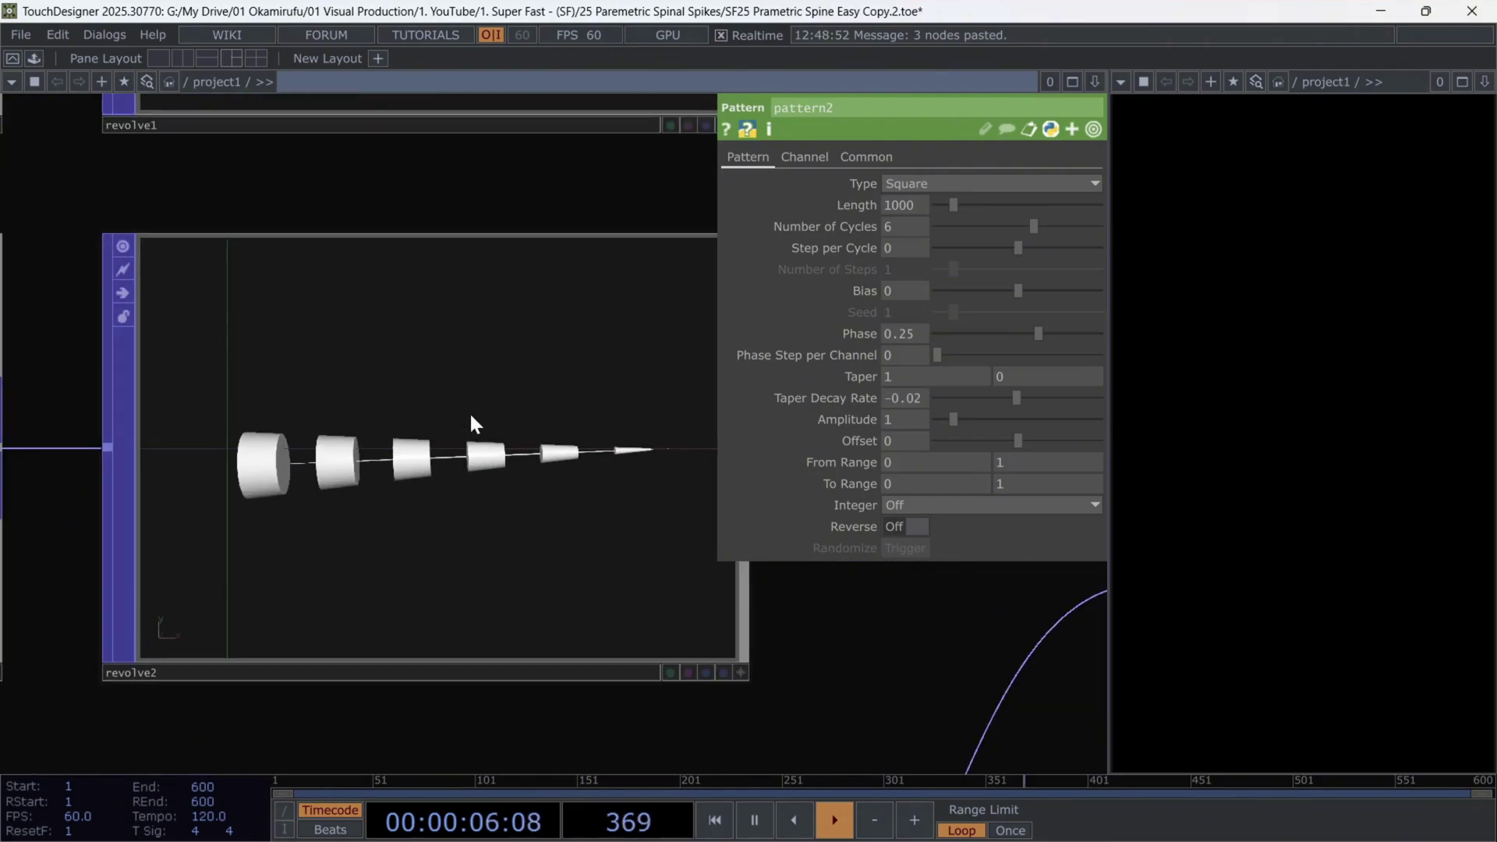
{"action": "scroll", "coordinate": [498, 463], "scroll_direction": "down", "scroll_amount": 4}
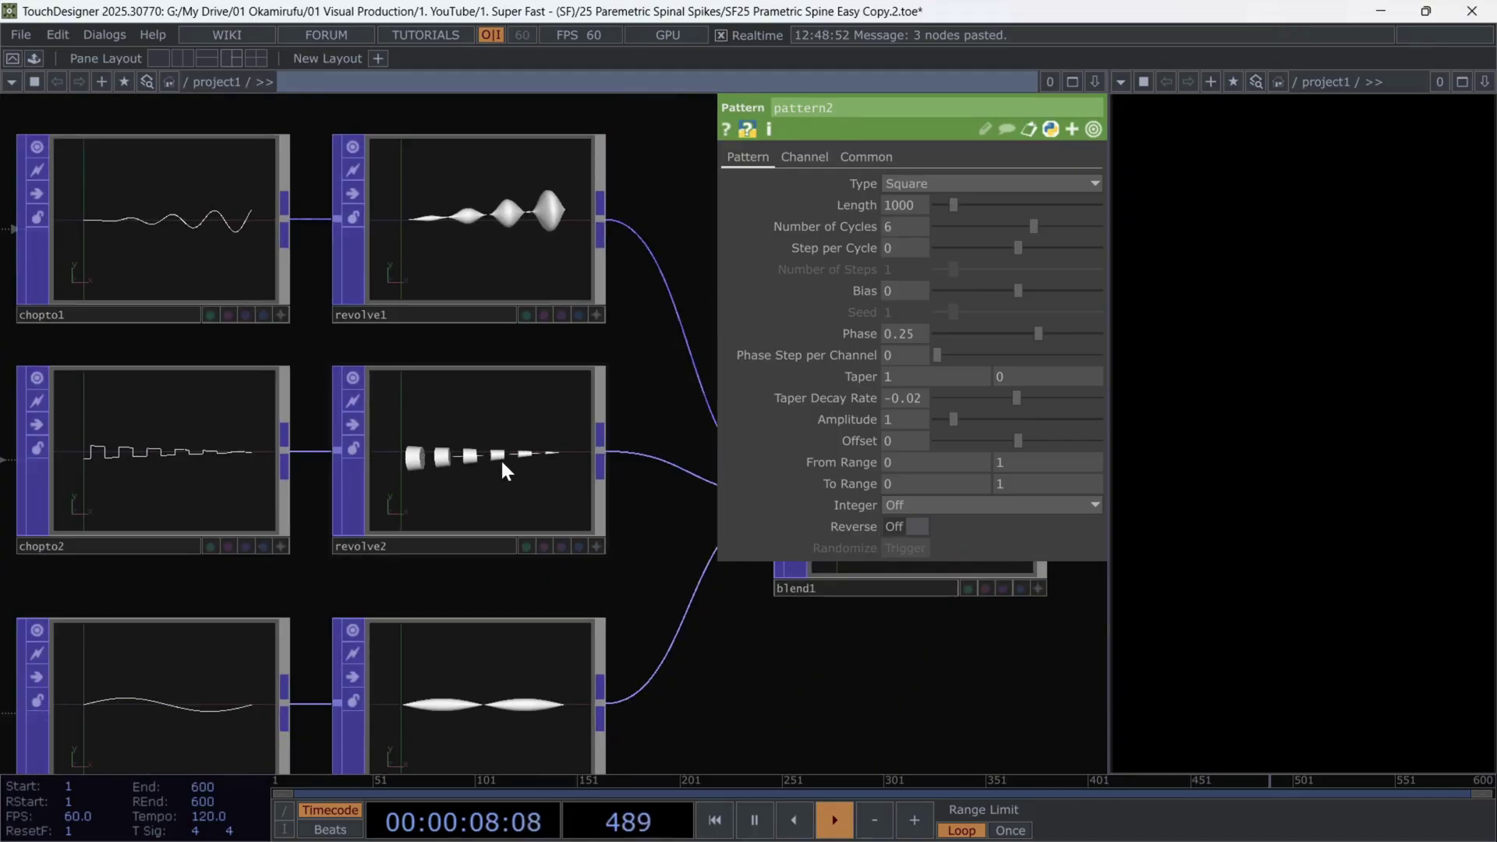
{"action": "scroll", "coordinate": [501, 460], "scroll_direction": "up", "scroll_amount": 3}
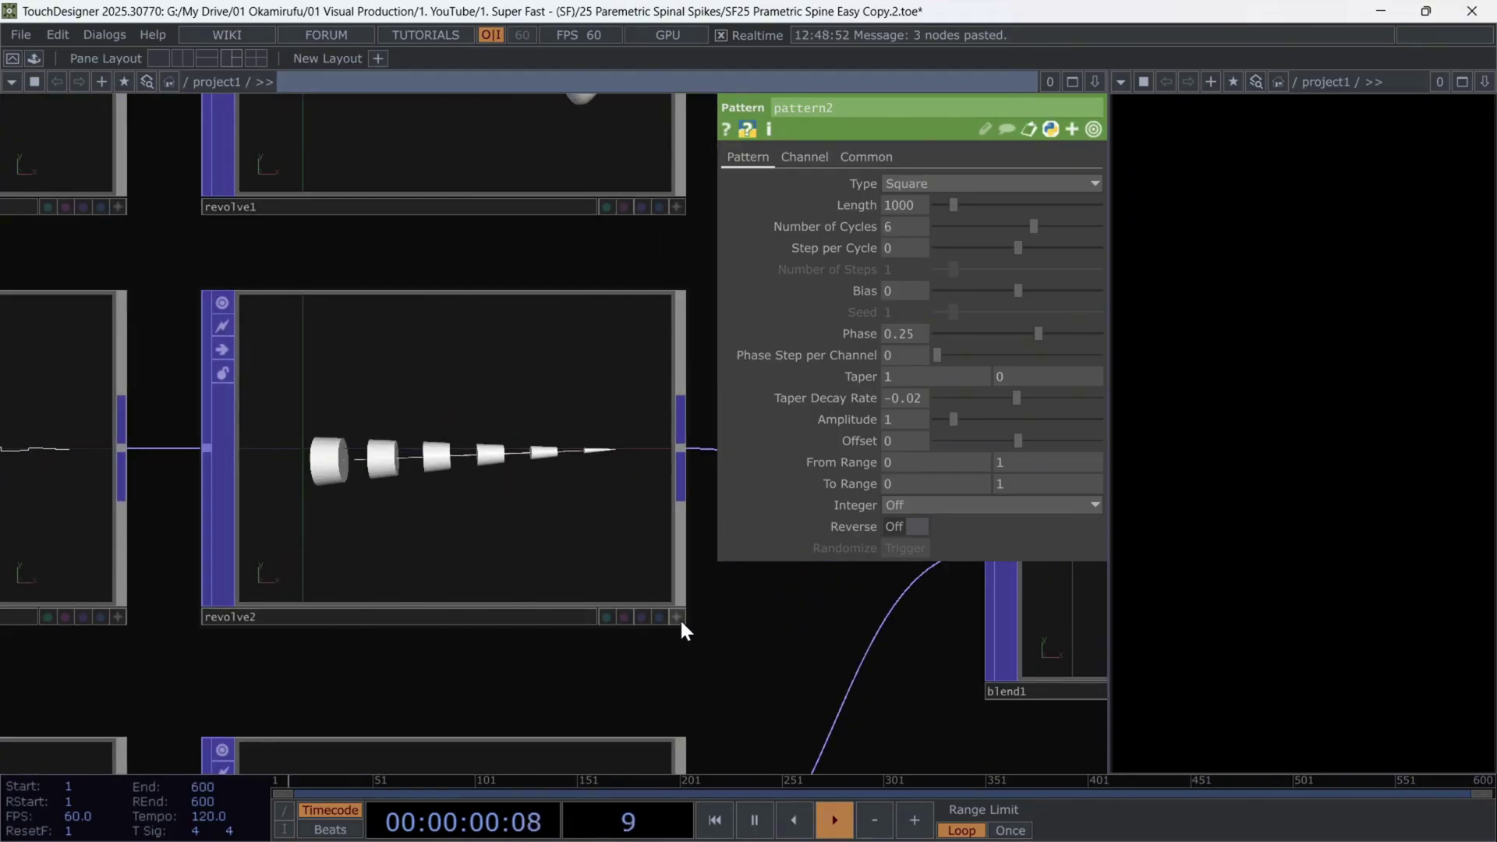
{"action": "left_click", "coordinate": [521, 442]}
{"action": "scroll", "coordinate": [779, 585], "scroll_direction": "down", "scroll_amount": 6}
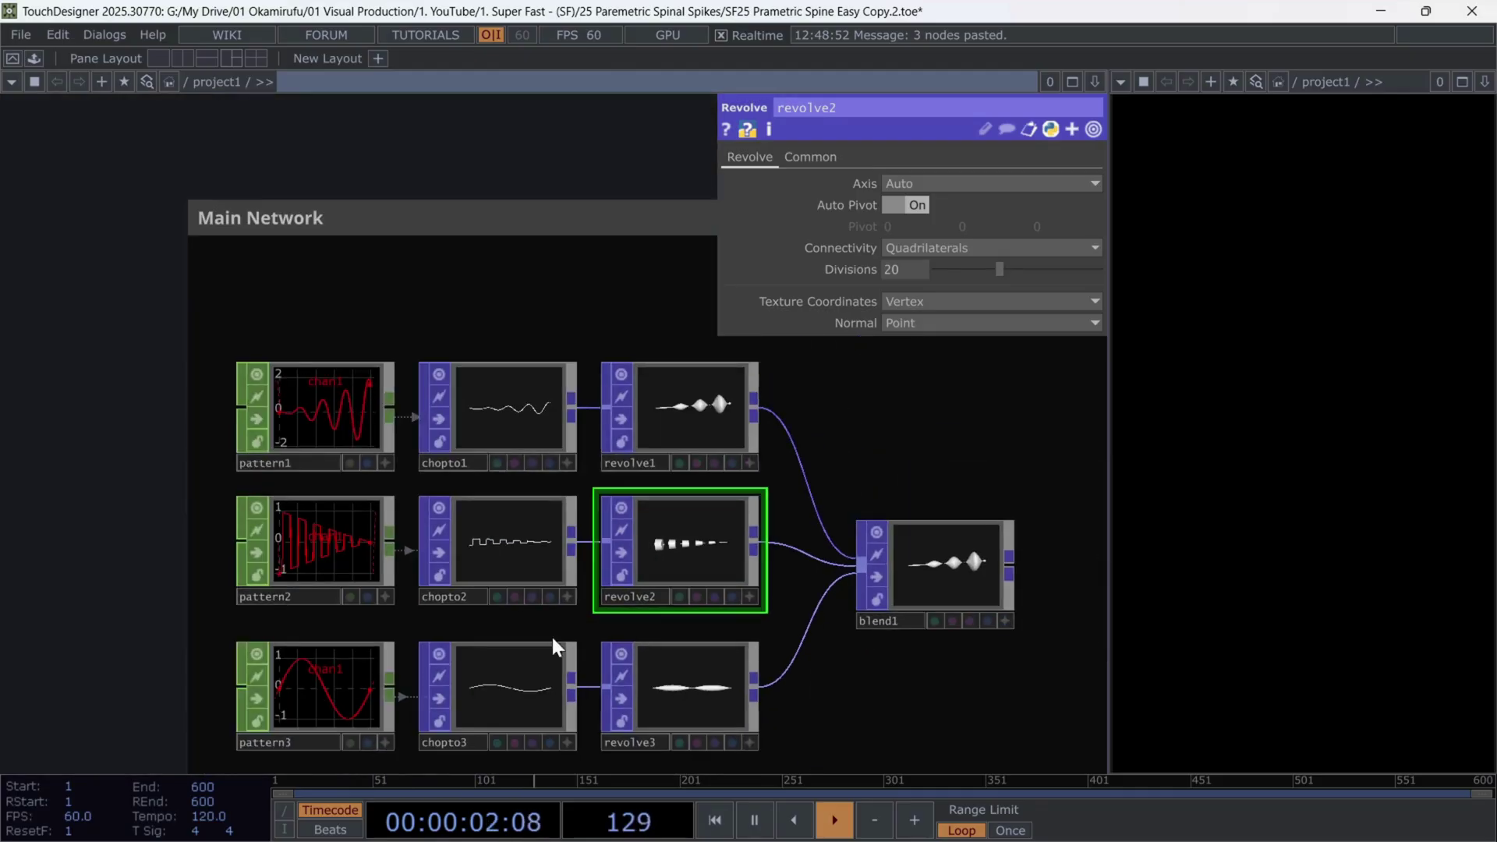
In pattern3, change the Type to Ramp, with 6 for Number of Cycles and 0 for the second Taper value
{"action": "left_click", "coordinate": [372, 659]}
{"action": "left_click_drag", "start_coordinate": [434, 621], "coordinate": [297, 546]}
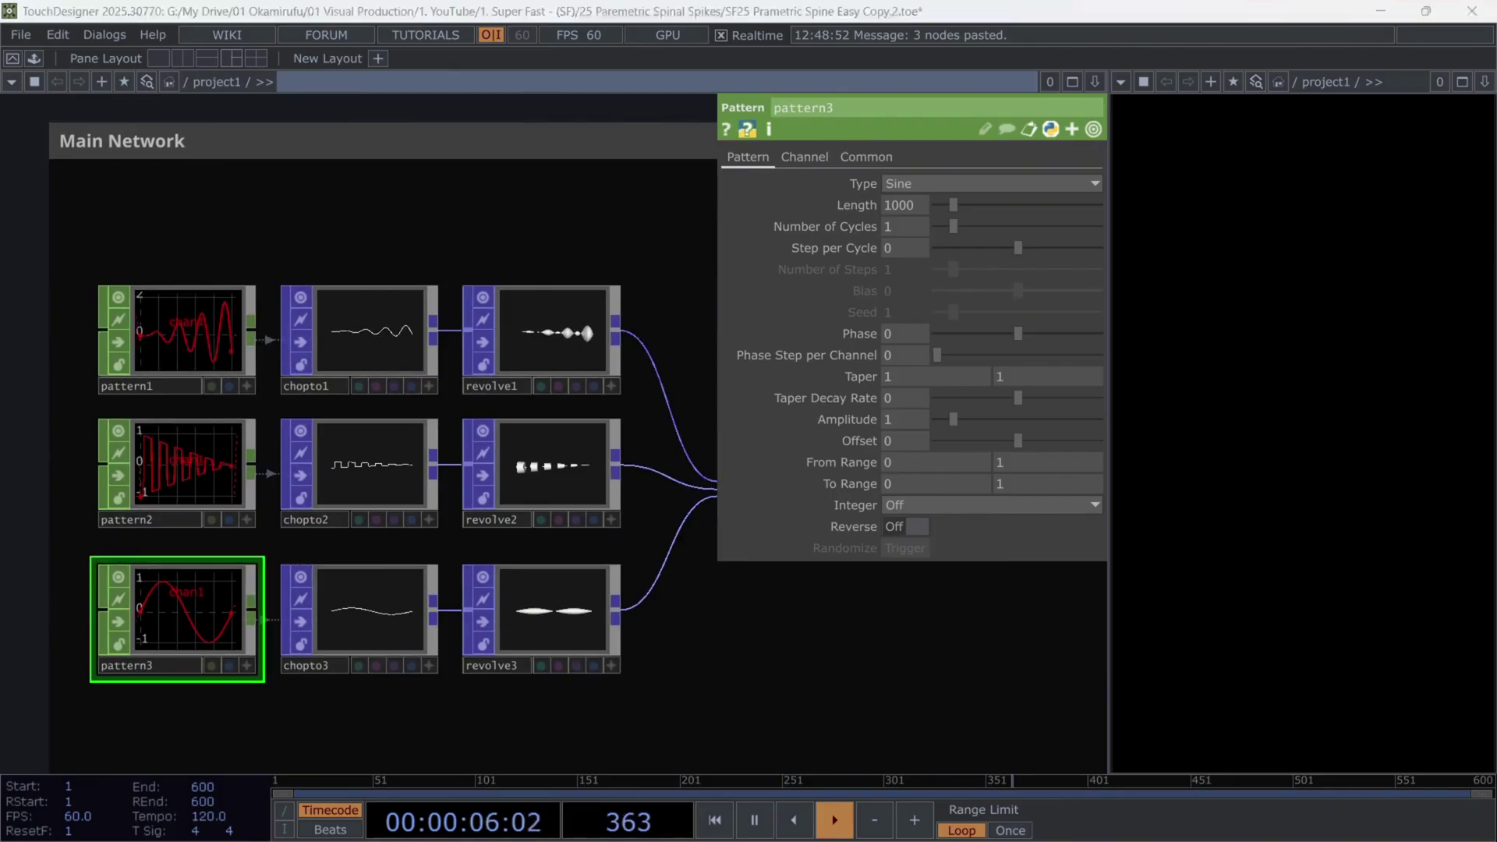
{"action": "left_click", "coordinate": [897, 183]}
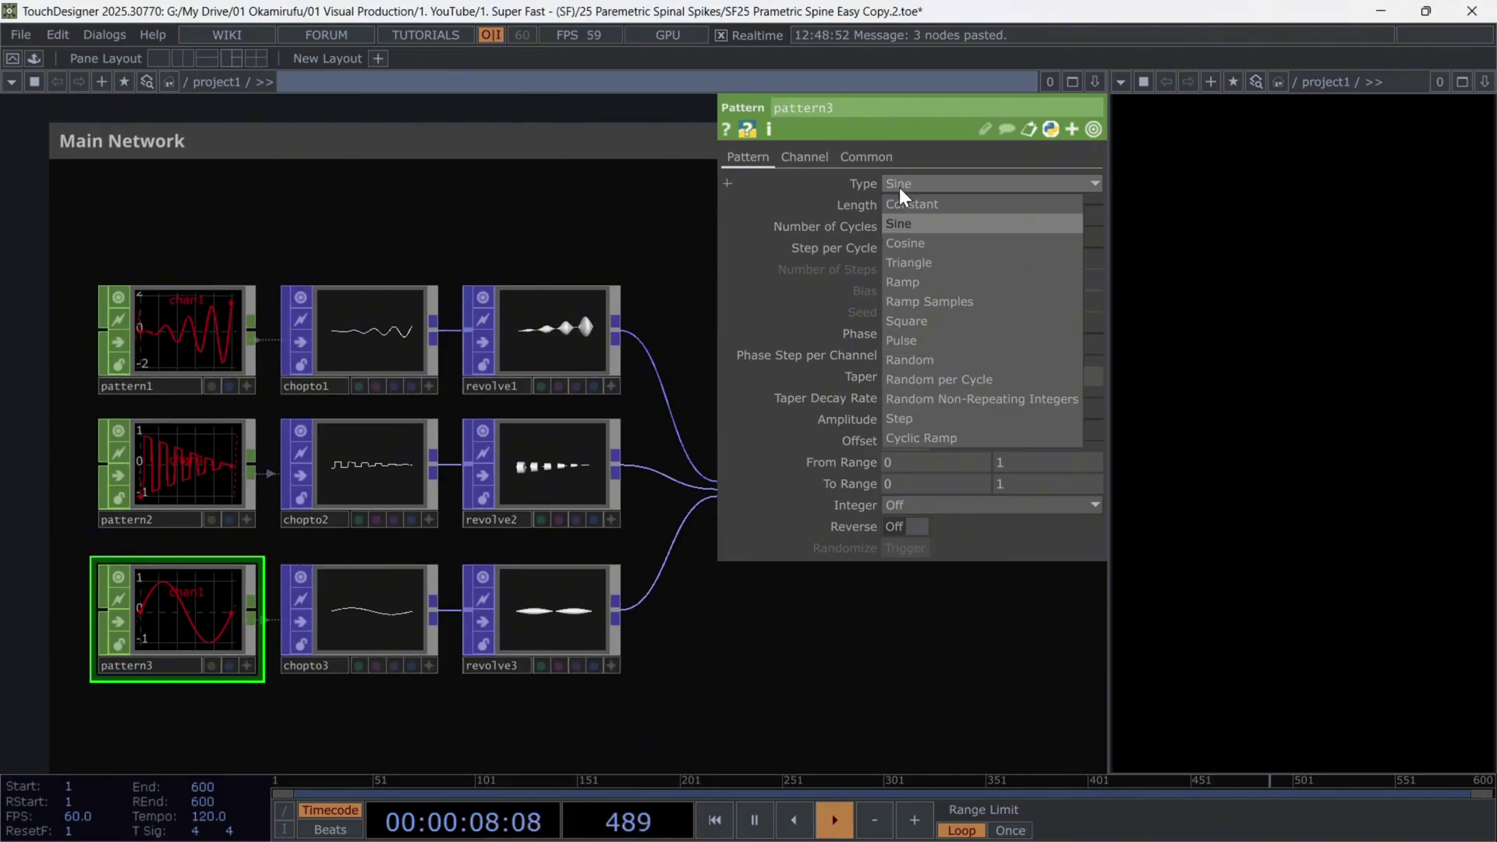
{"action": "left_click", "coordinate": [923, 275]}
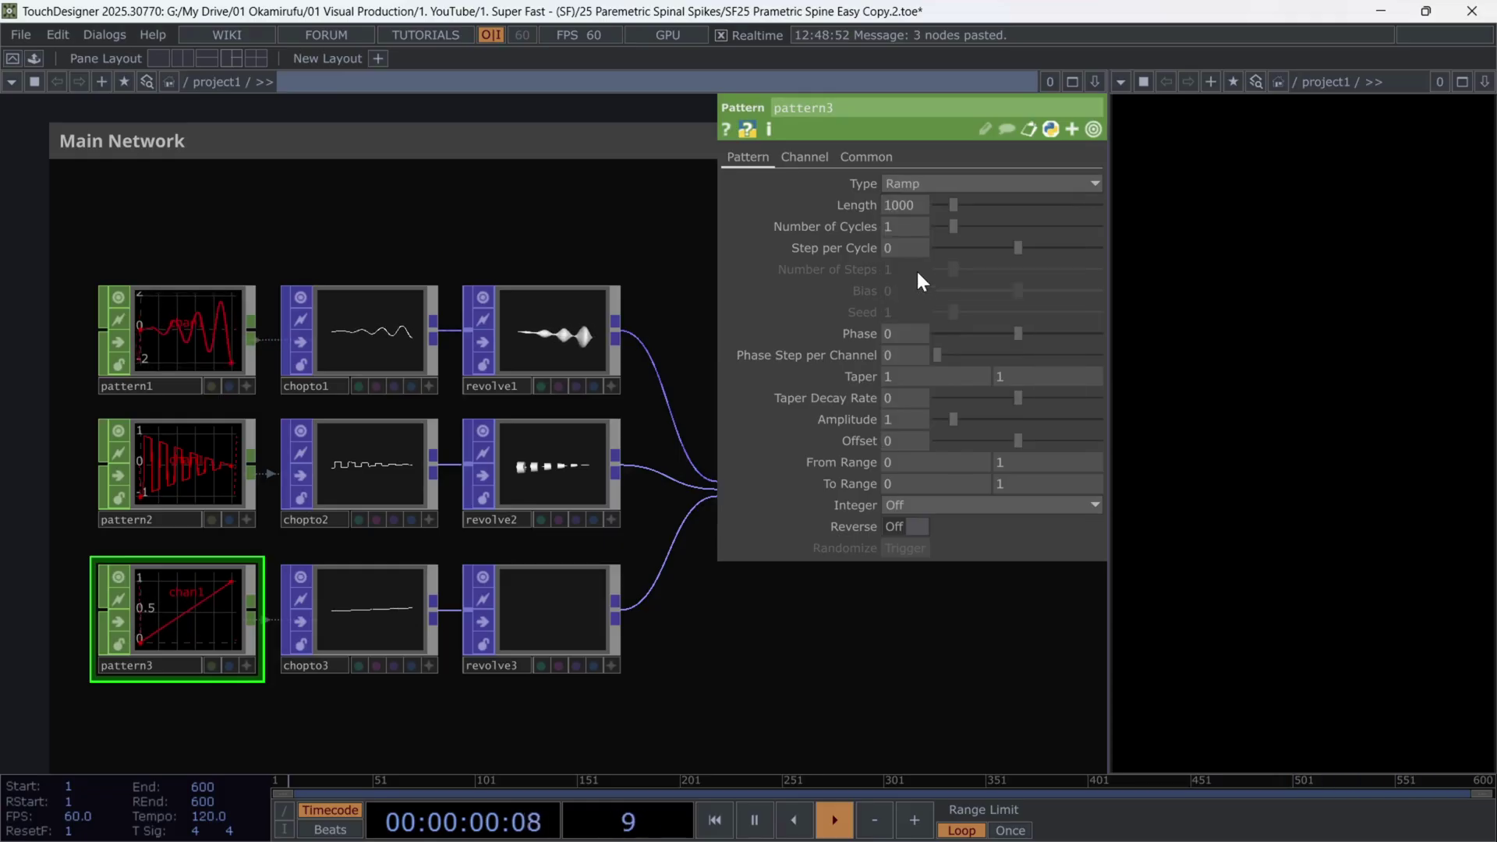
{"action": "type", "text": "6"}
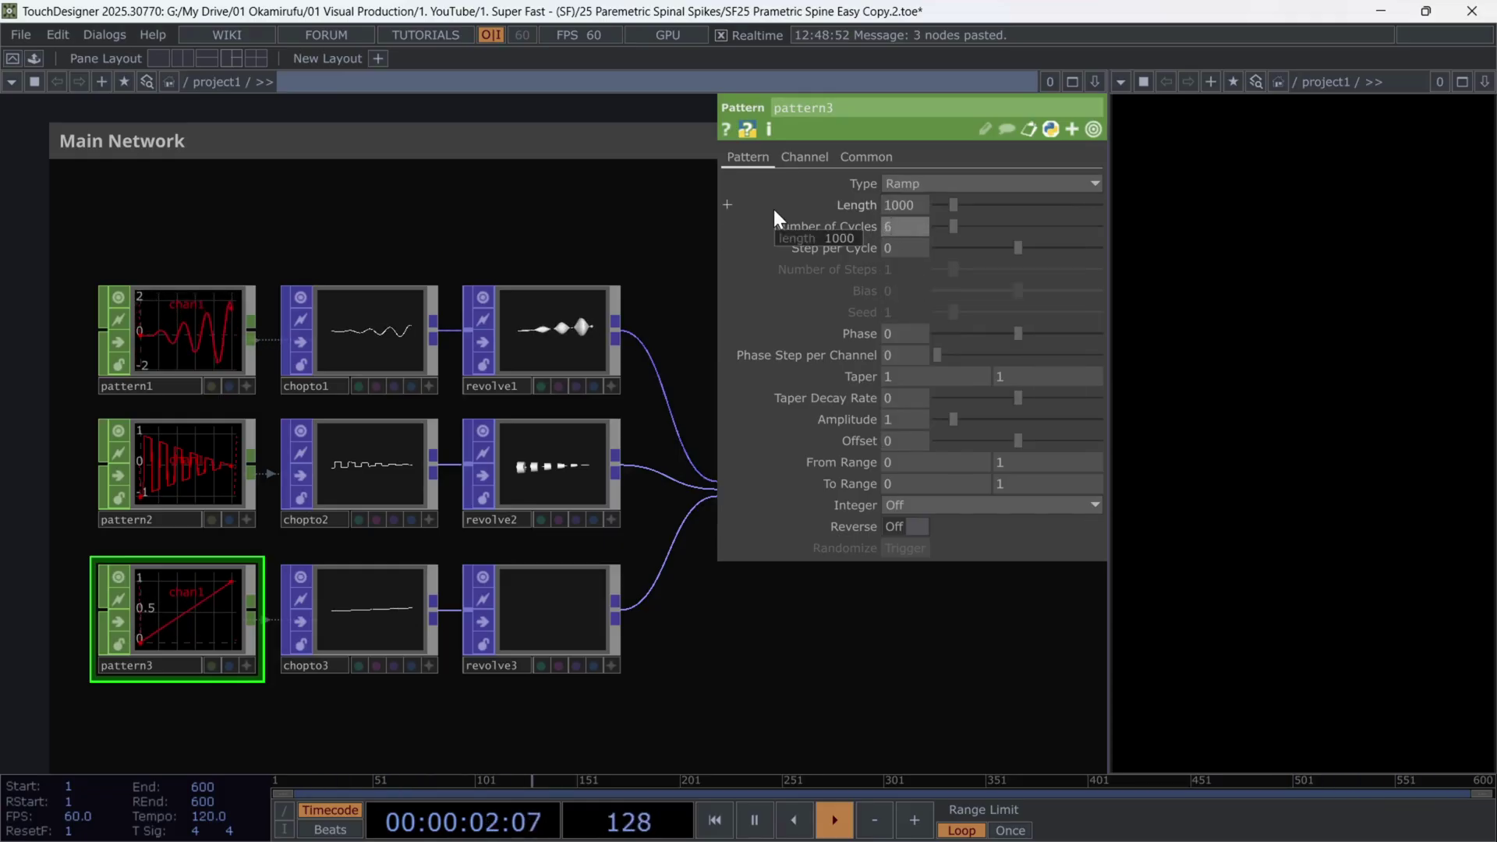
{"action": "key", "text": "Return"}
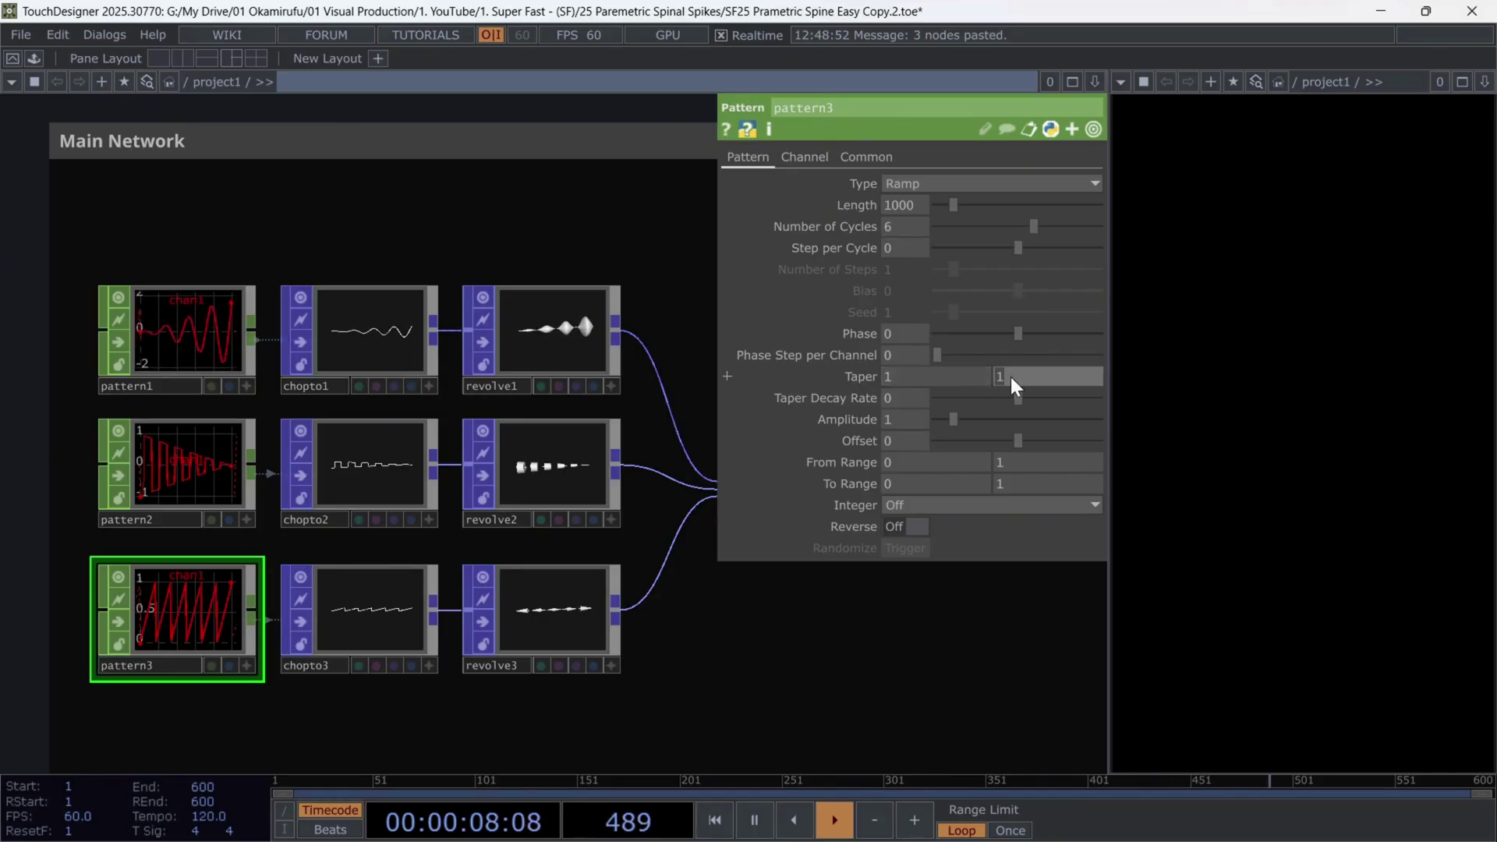
{"action": "type", "text": "0"}
{"action": "key", "text": "Return"}
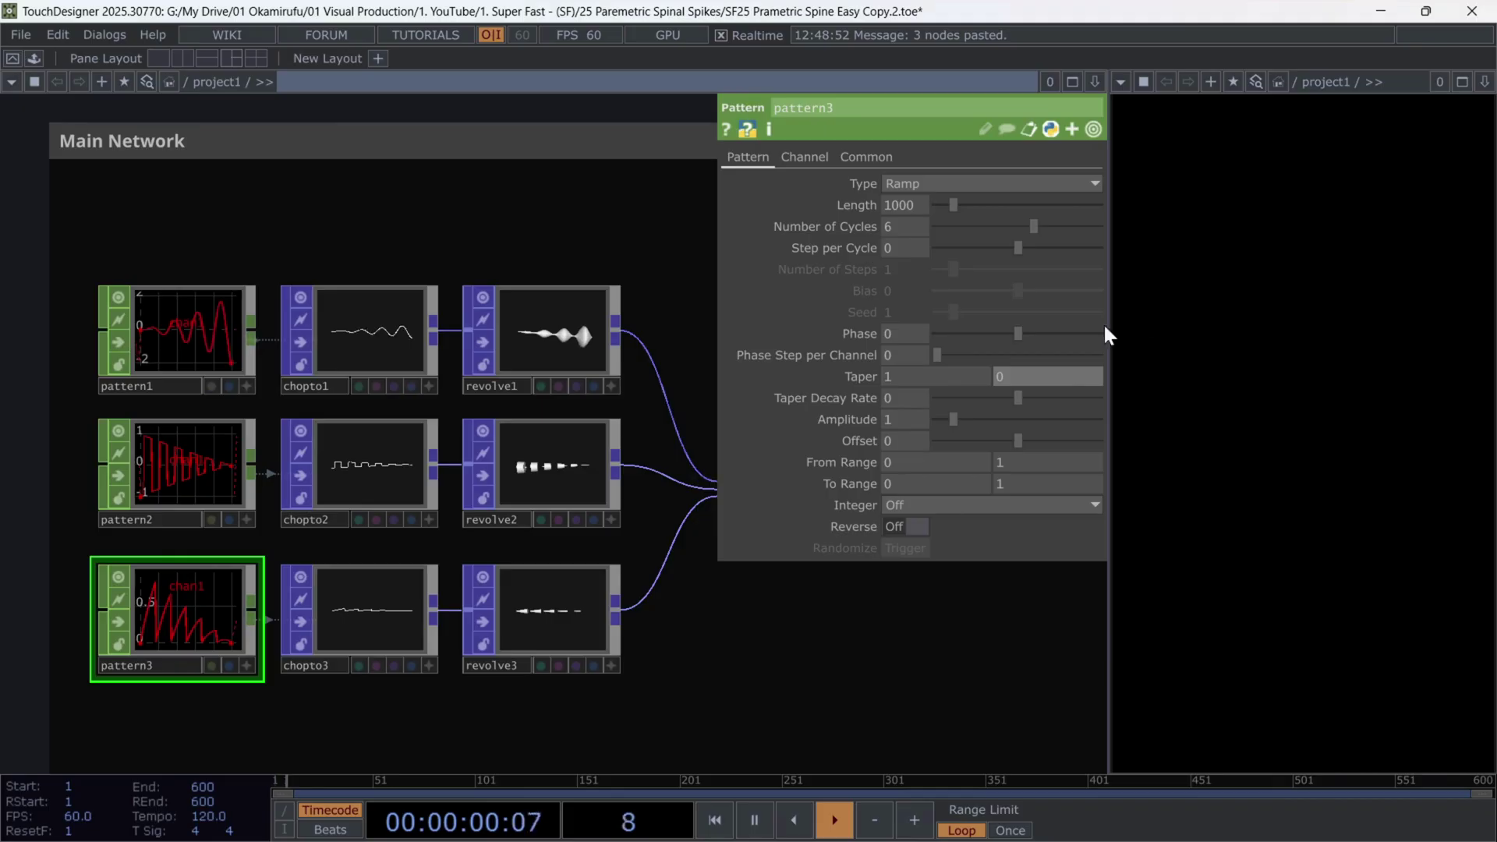
Set pattern3's Taper Decay Rate to 0.15 and its Amplitude to 5
{"action": "type", "text": "0.15"}
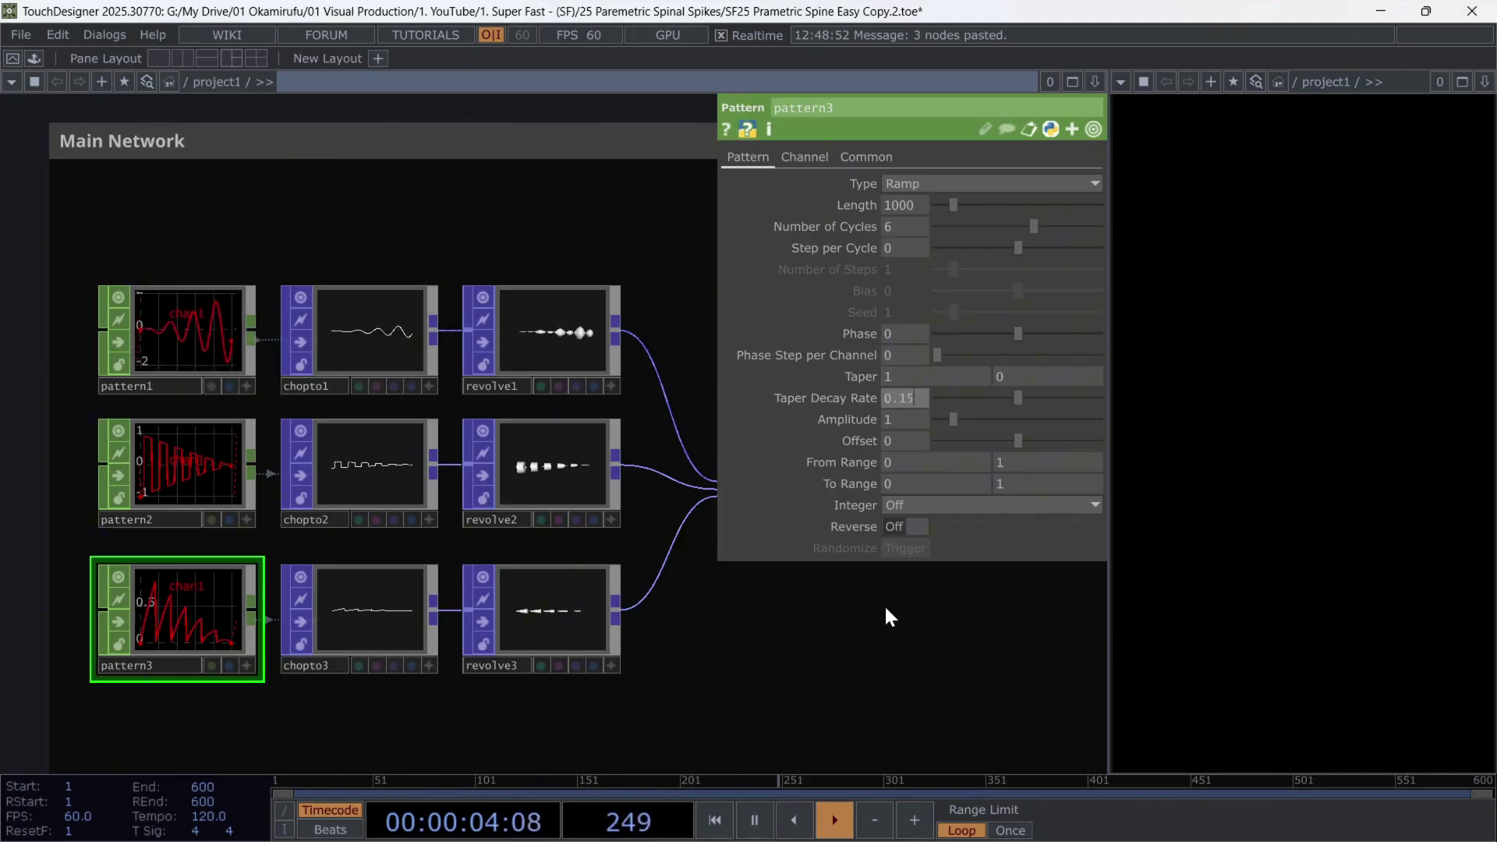
{"action": "key", "text": "Return"}
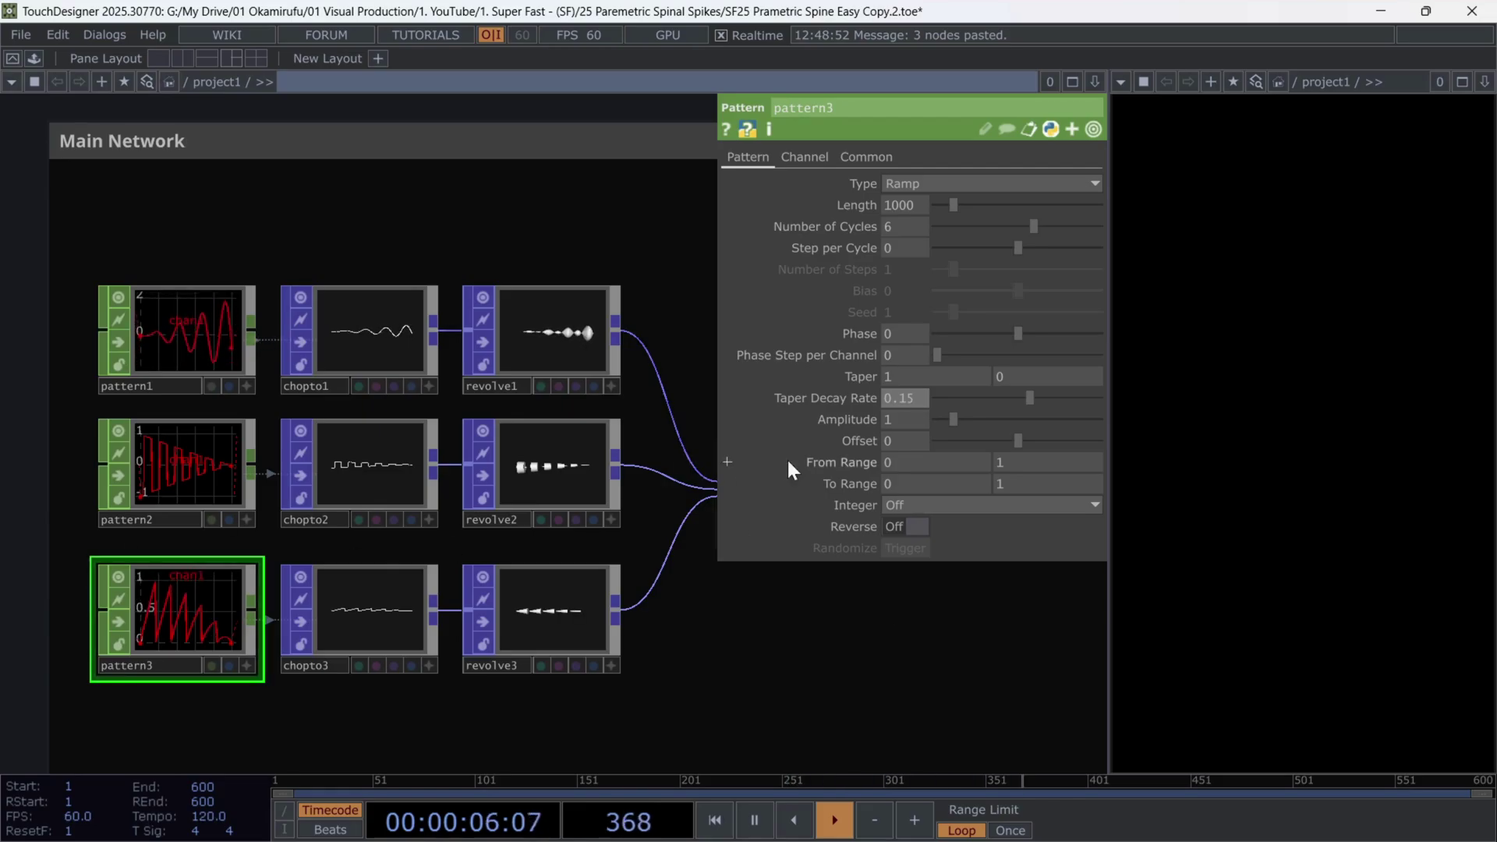
{"action": "type", "text": "5"}
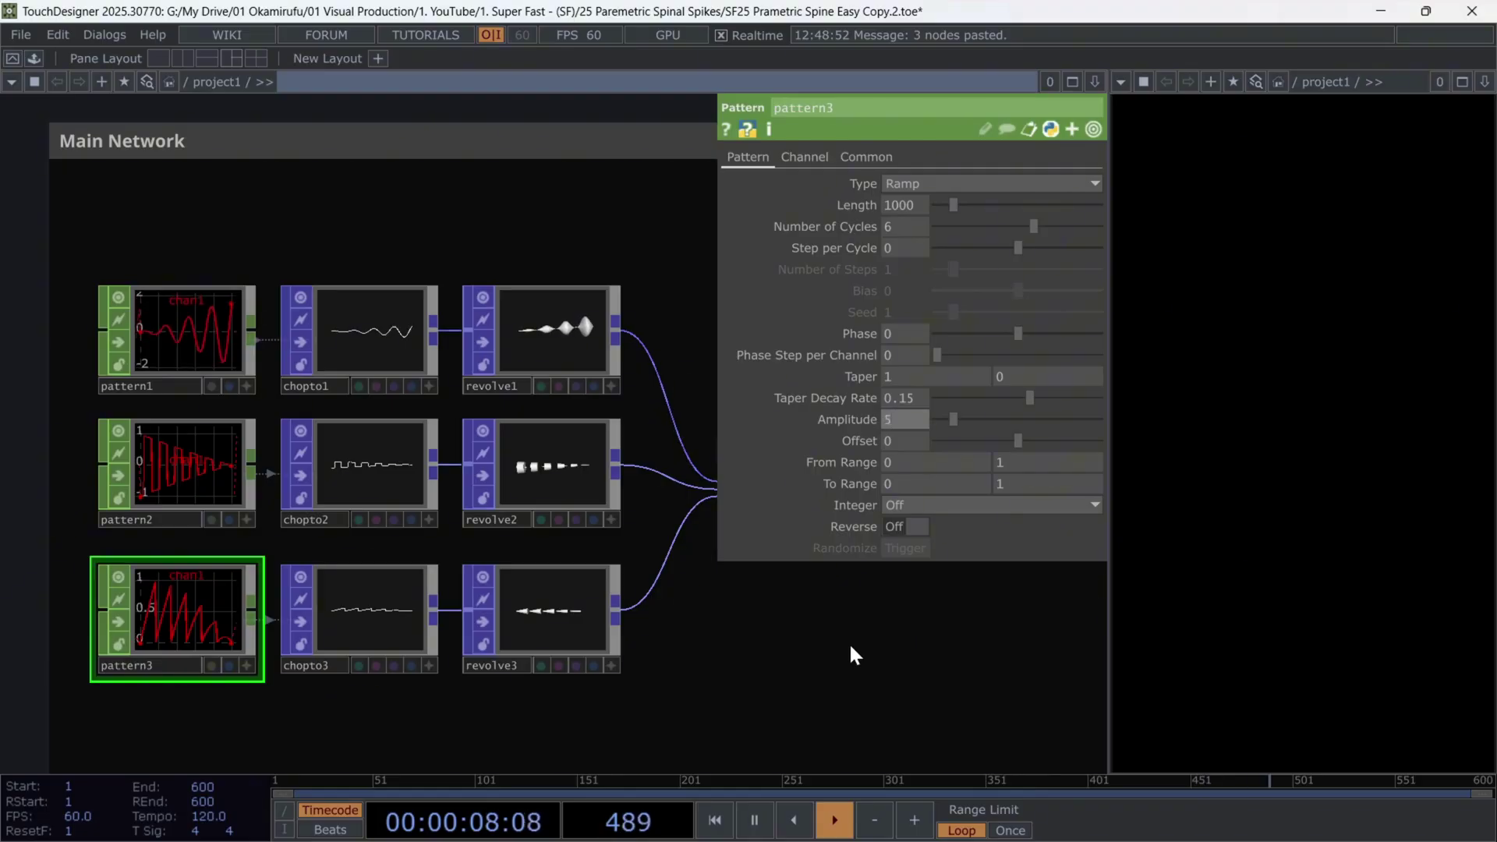
{"action": "key", "text": "Return"}
{"action": "scroll", "coordinate": [180, 619], "scroll_direction": "up", "scroll_amount": 3}
{"action": "scroll", "coordinate": [161, 611], "scroll_direction": "down", "scroll_amount": 4}
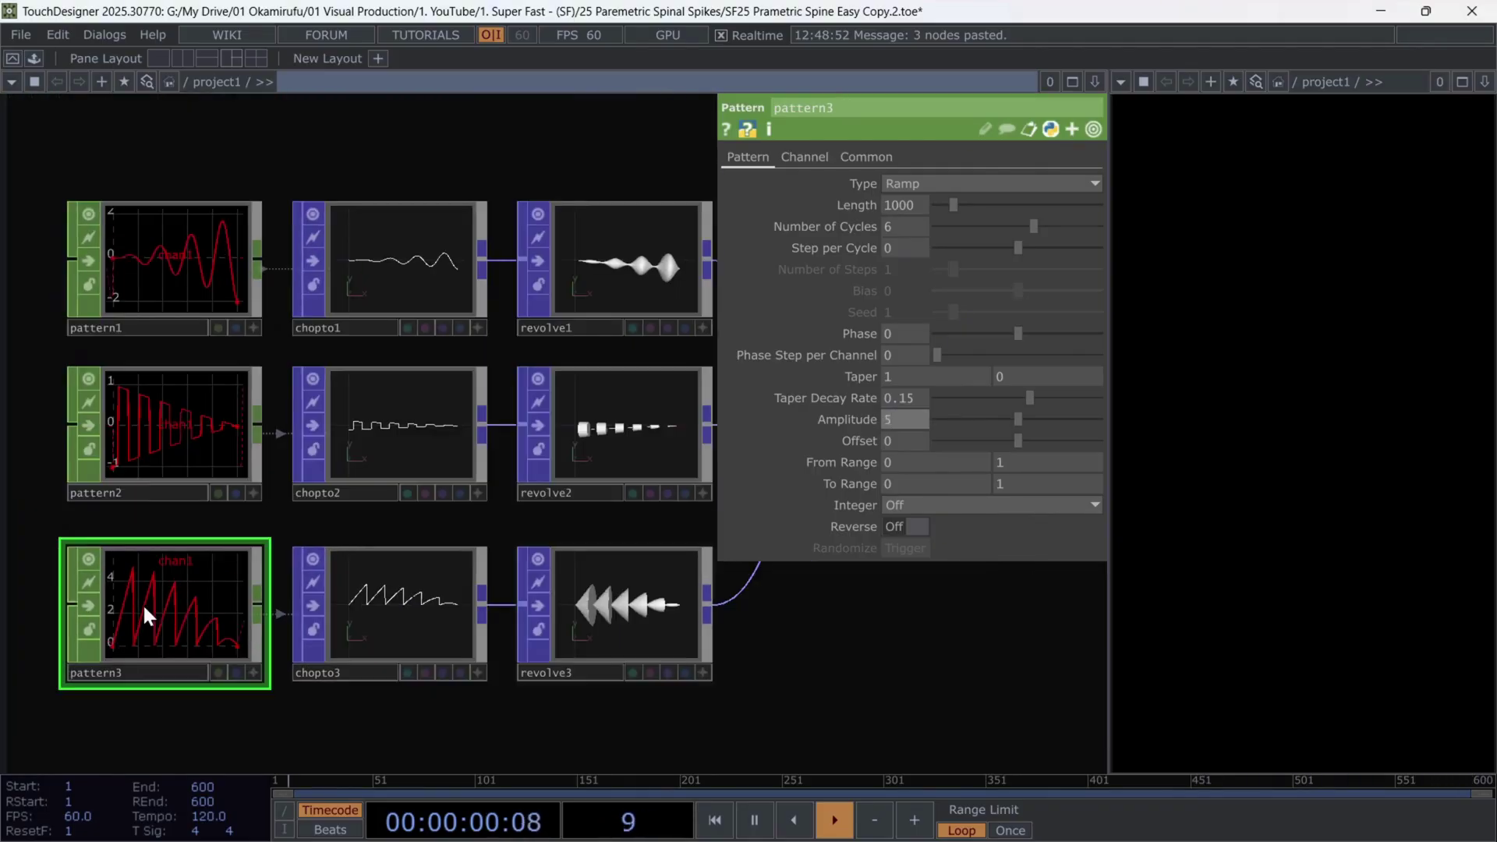
{"action": "scroll", "coordinate": [611, 605], "scroll_direction": "up", "scroll_amount": 5}
{"action": "scroll", "coordinate": [716, 647], "scroll_direction": "down", "scroll_amount": 4}
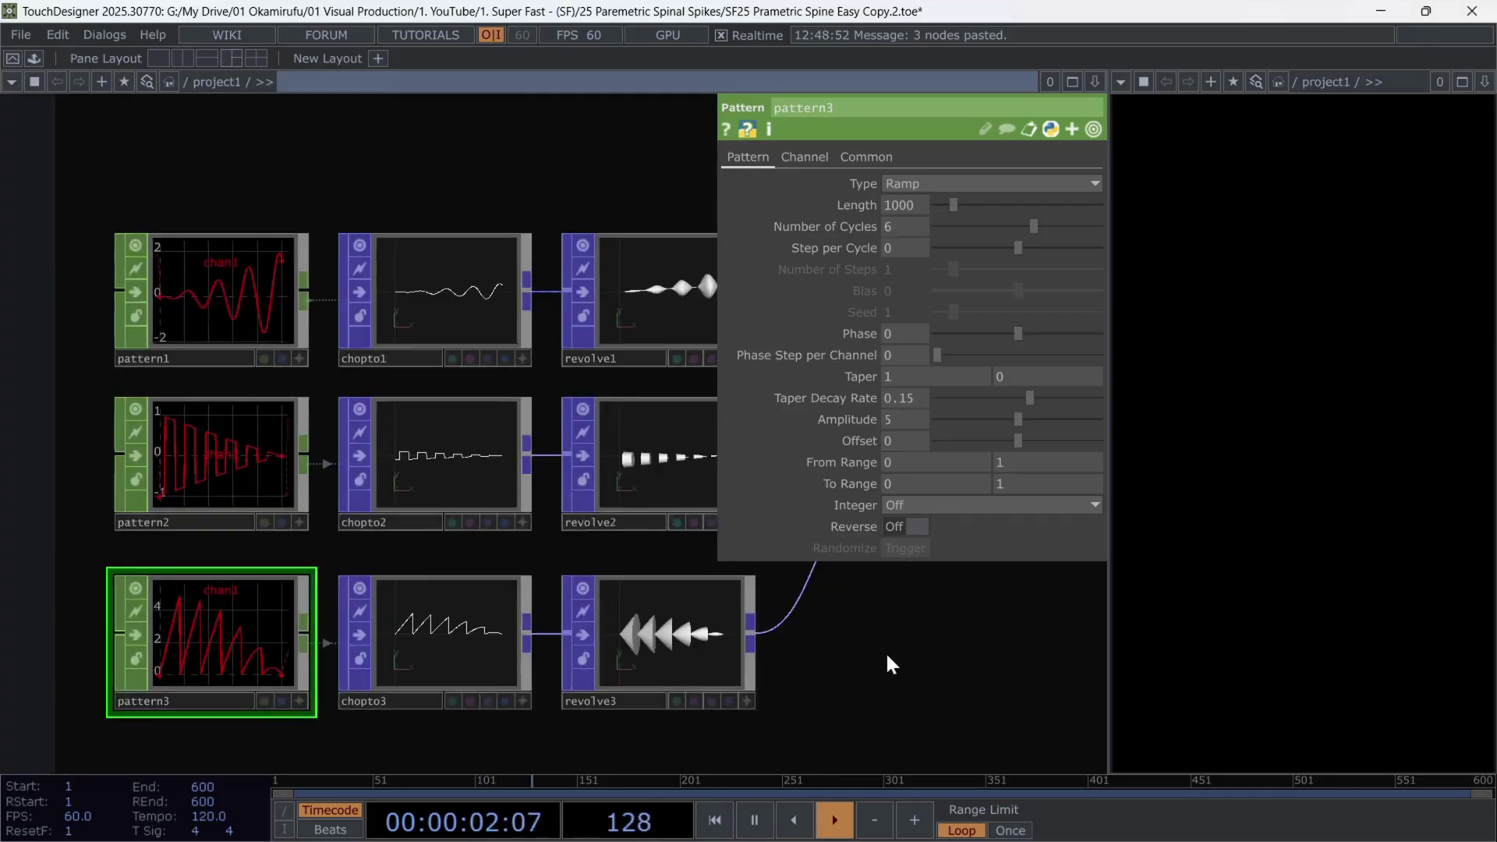
Change the Blend Type of blend1, which combines the three Revolve POPs, to Average
{"action": "left_click_drag", "start_coordinate": [885, 655], "coordinate": [528, 624]}
{"action": "right_click_drag", "start_coordinate": [428, 181], "coordinate": [285, 625]}
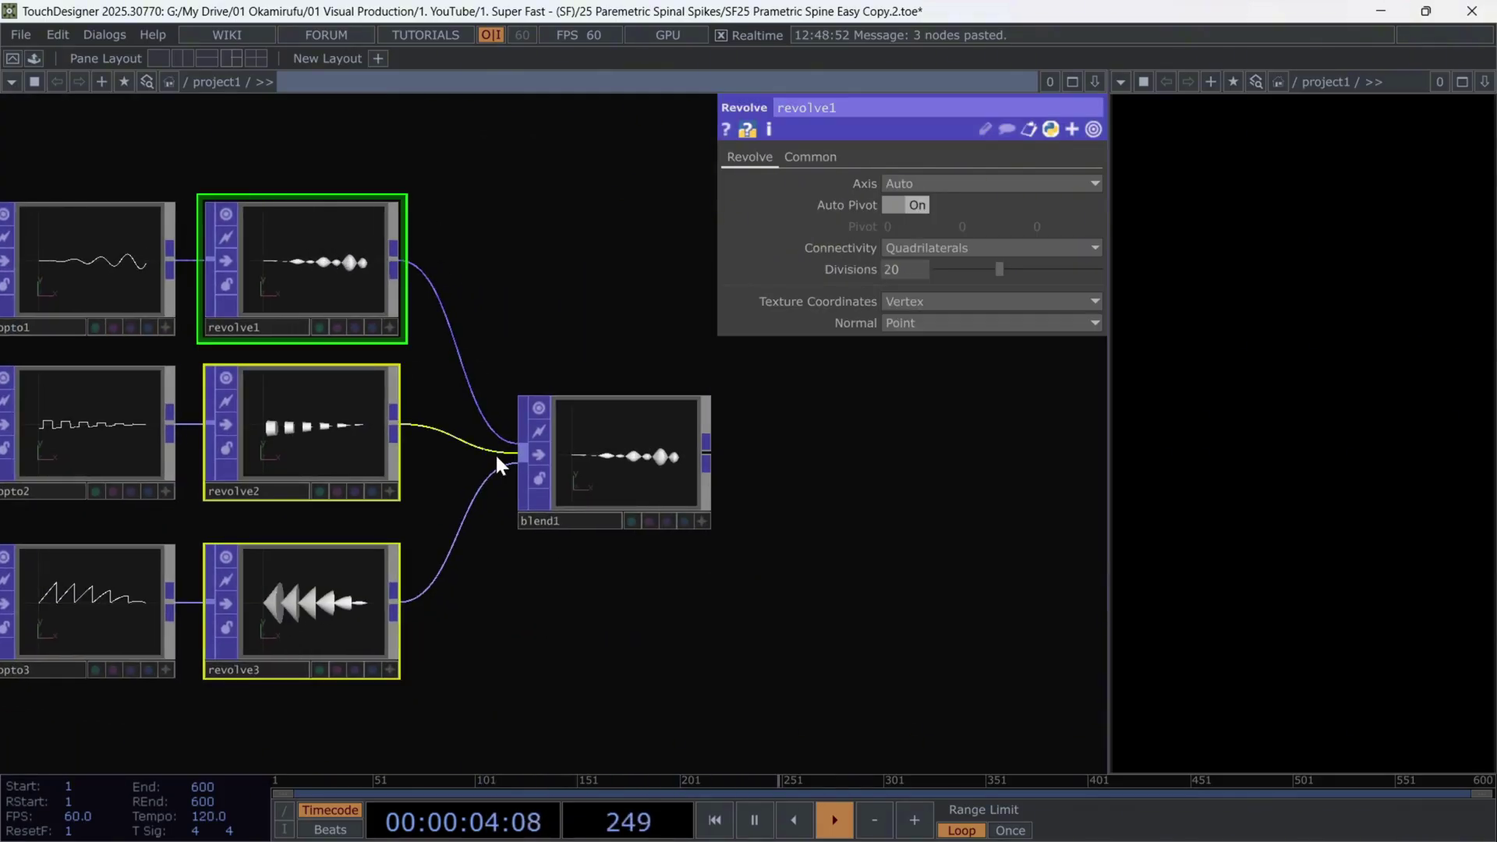
{"action": "left_click", "coordinate": [620, 494]}
{"action": "left_click_drag", "start_coordinate": [641, 467], "coordinate": [626, 452]}
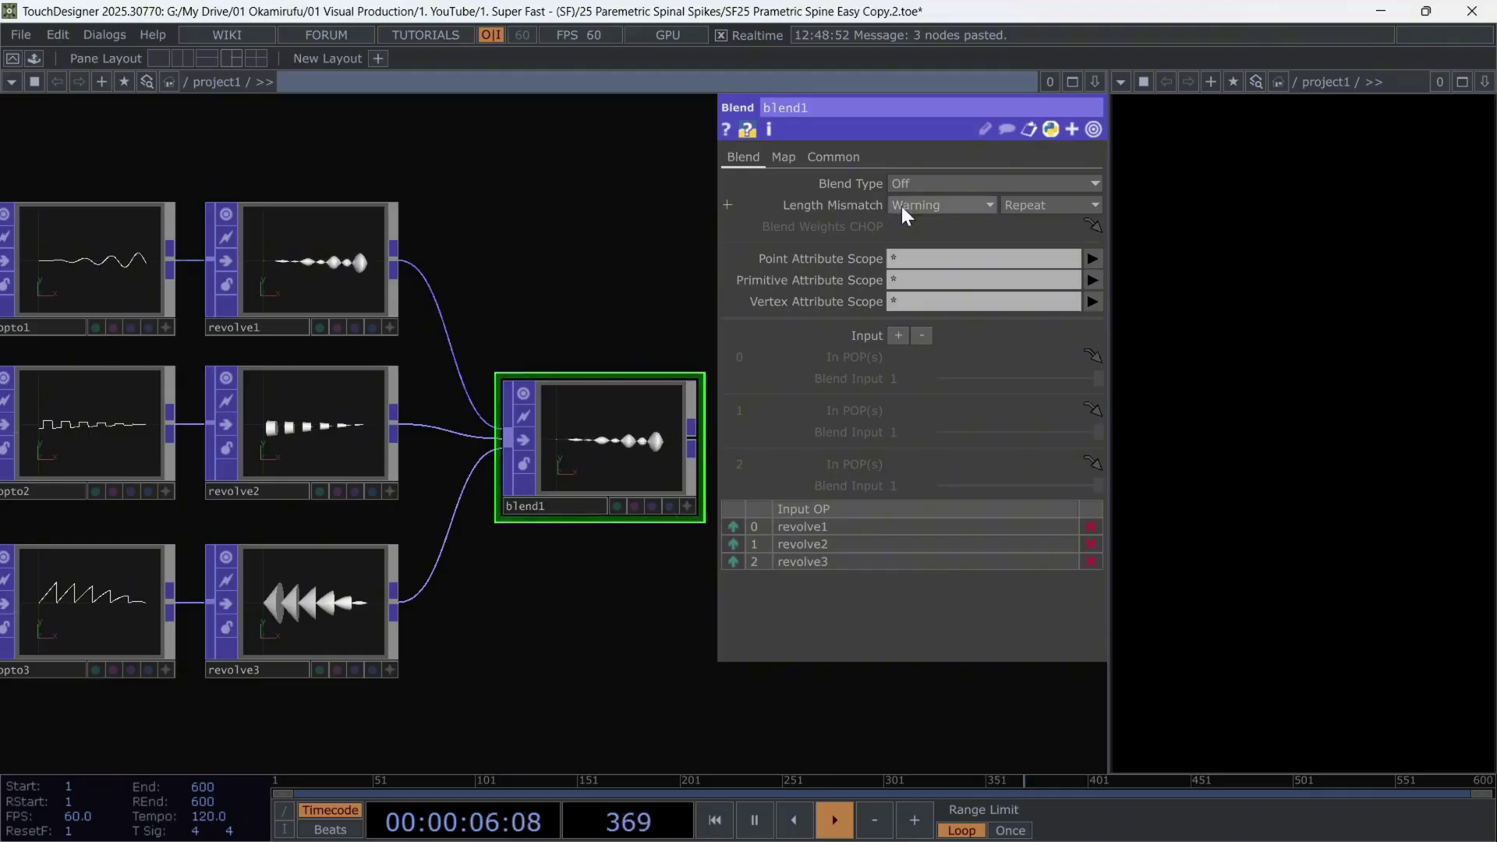
{"action": "left_click", "coordinate": [929, 183]}
{"action": "left_click", "coordinate": [914, 204]}
{"action": "left_click_drag", "start_coordinate": [635, 607], "coordinate": [485, 607]}
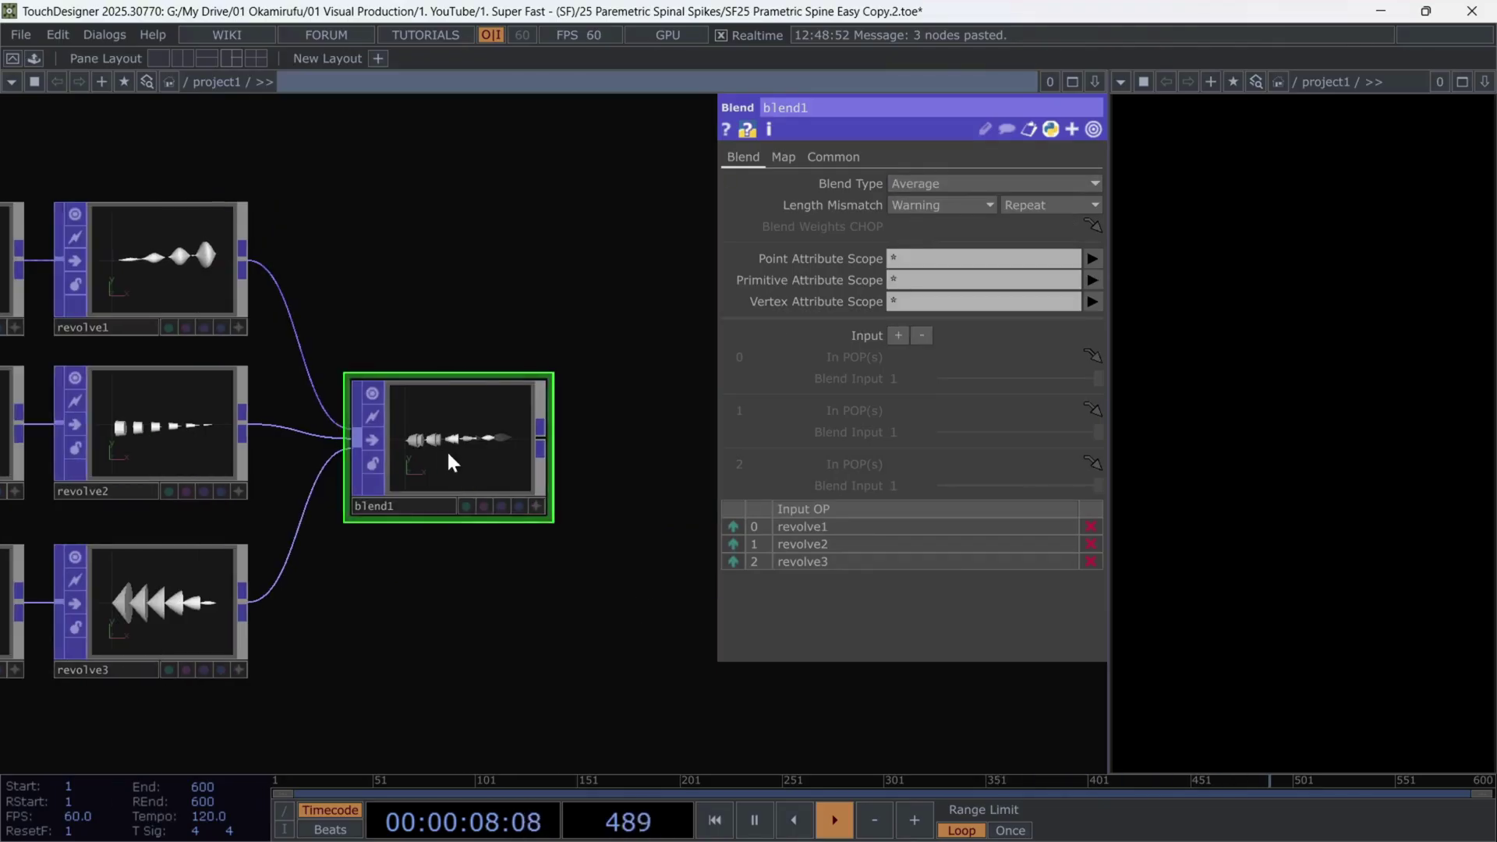
{"action": "scroll", "coordinate": [462, 461], "scroll_direction": "up", "scroll_amount": 4}
{"action": "left_click_drag", "start_coordinate": [632, 679], "coordinate": [308, 645]}
{"action": "left_click", "coordinate": [288, 383]}
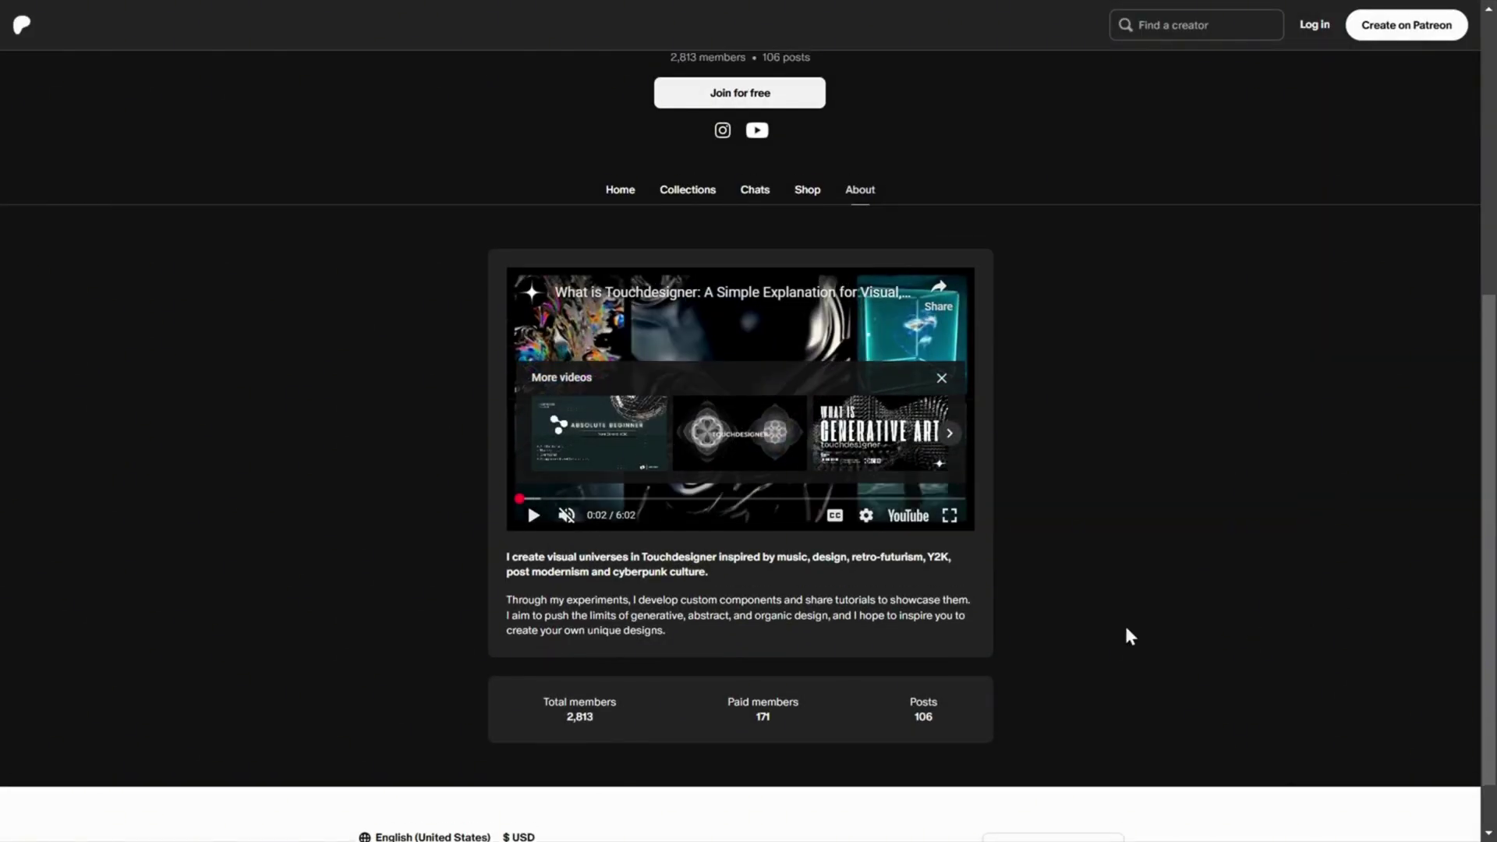
On the Okamirufu Vizualizer Patreon page, look through the About details, the Collections and the project files in the Shop
{"action": "scroll", "coordinate": [858, 717], "scroll_direction": "up", "scroll_amount": 2}
{"action": "left_click_drag", "start_coordinate": [554, 803], "coordinate": [624, 815]}
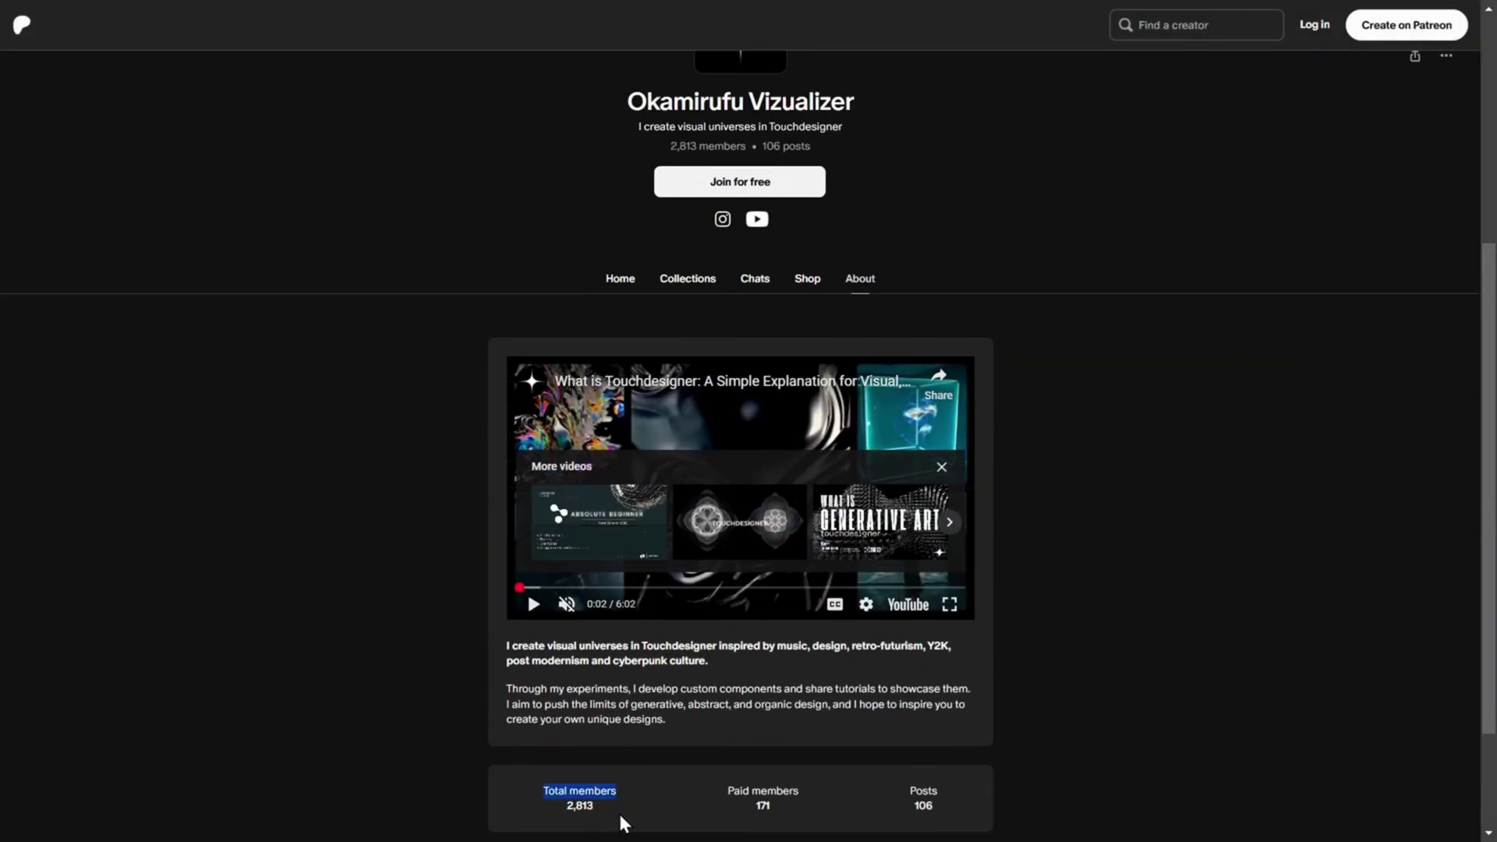
{"action": "scroll", "coordinate": [628, 819], "scroll_direction": "up", "scroll_amount": 5}
{"action": "left_click", "coordinate": [694, 671]}
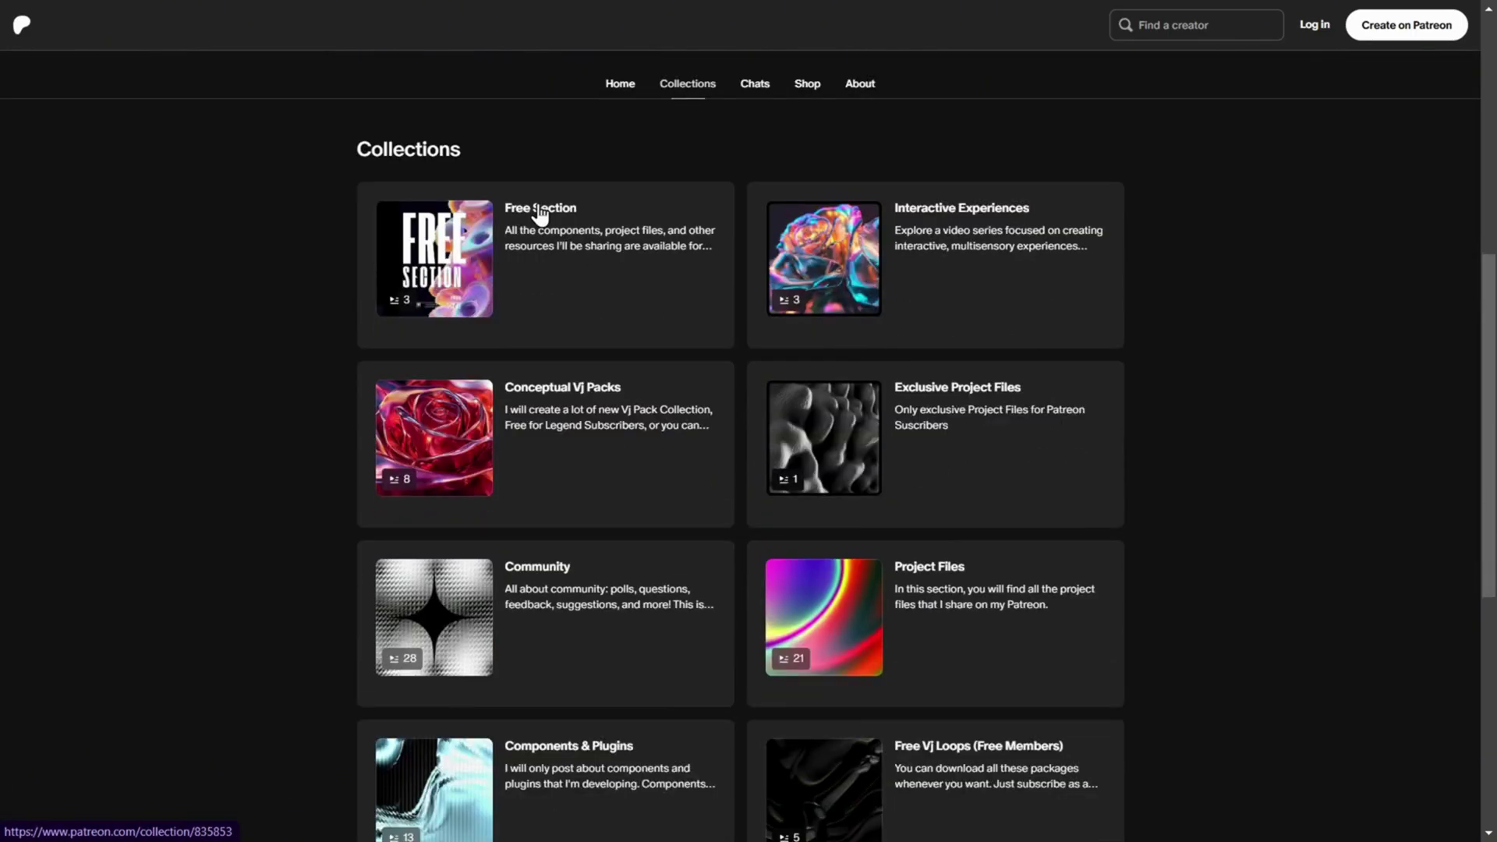
{"action": "scroll", "coordinate": [889, 573], "scroll_direction": "down", "scroll_amount": 3}
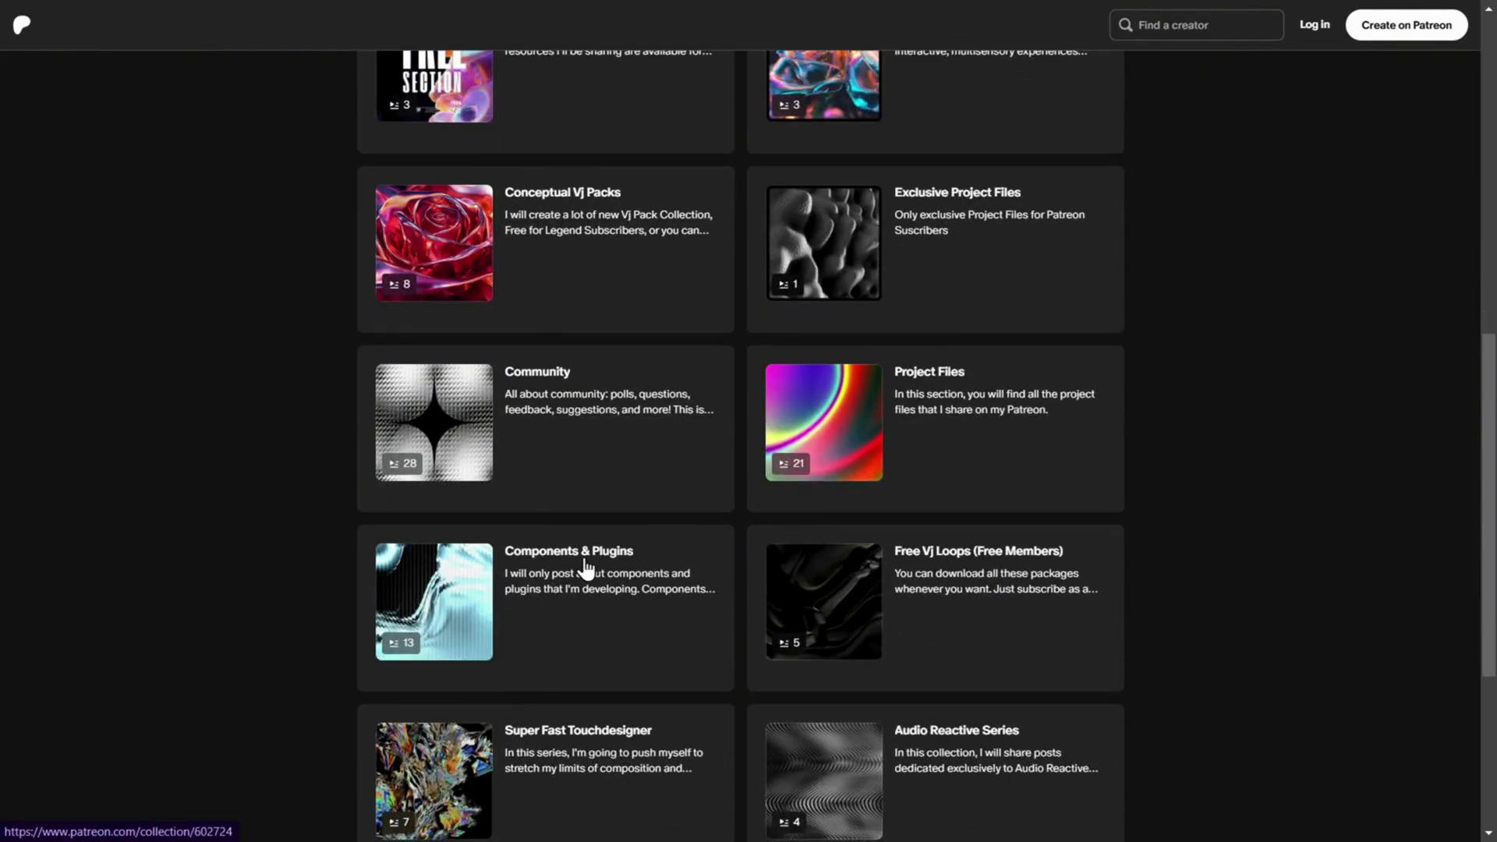
{"action": "scroll", "coordinate": [585, 569], "scroll_direction": "down", "scroll_amount": 5}
{"action": "scroll", "coordinate": [702, 679], "scroll_direction": "up", "scroll_amount": 10}
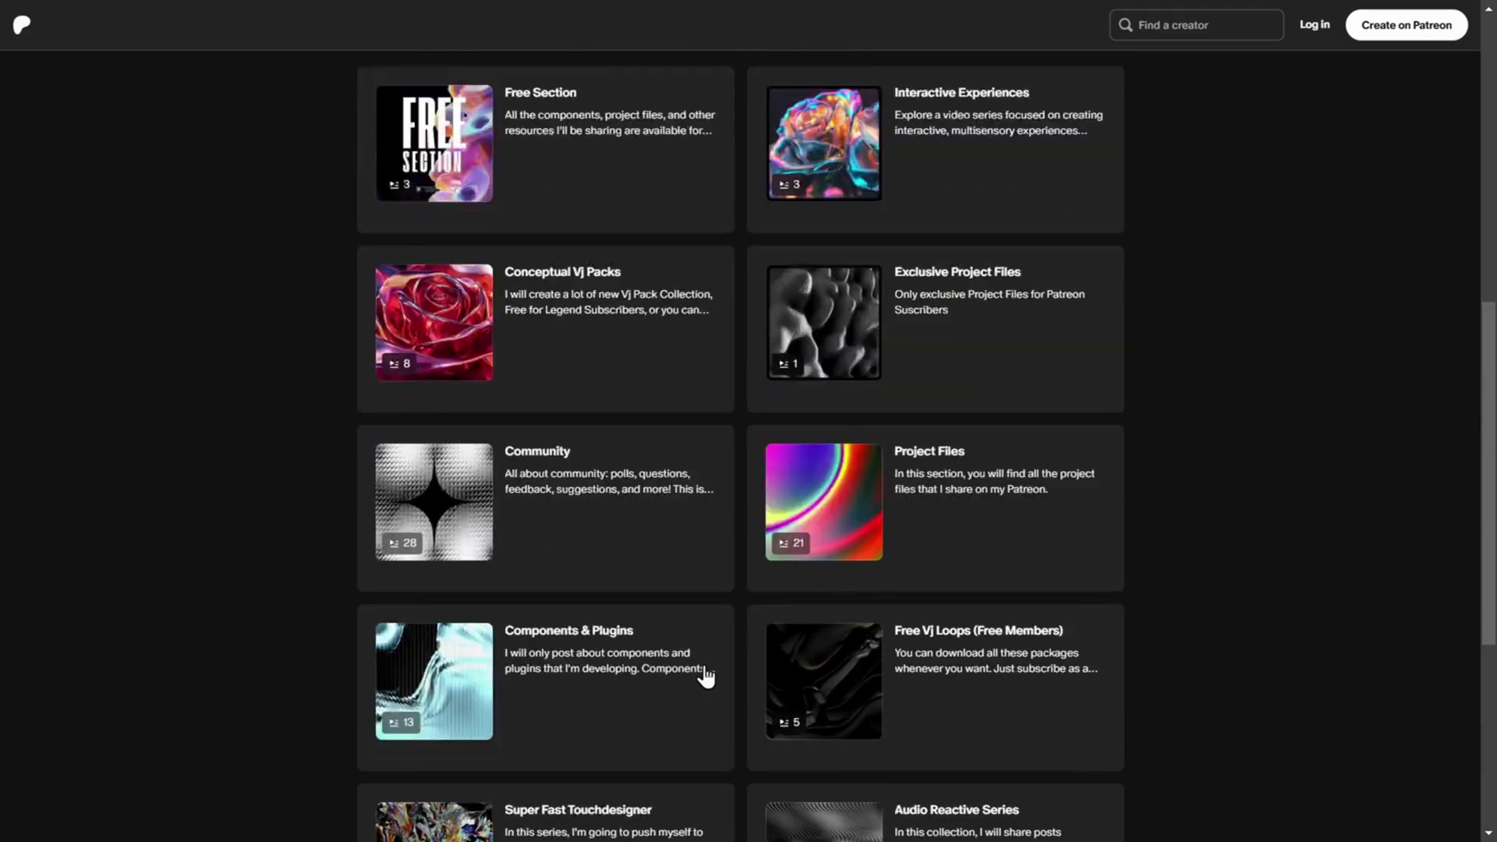
{"action": "left_click", "coordinate": [806, 406]}
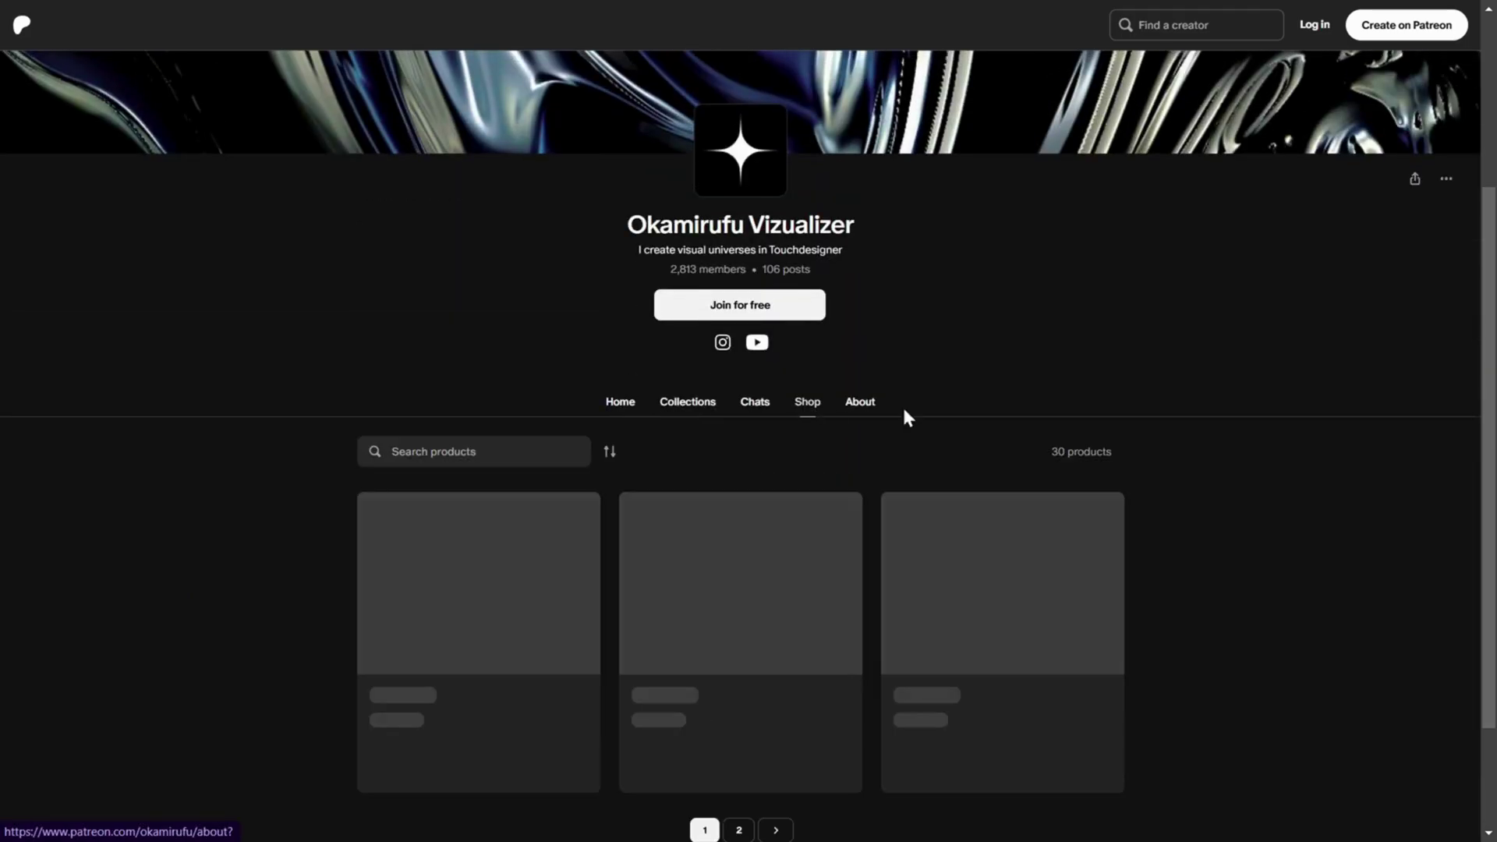
{"action": "scroll", "coordinate": [1262, 427], "scroll_direction": "down", "scroll_amount": 3}
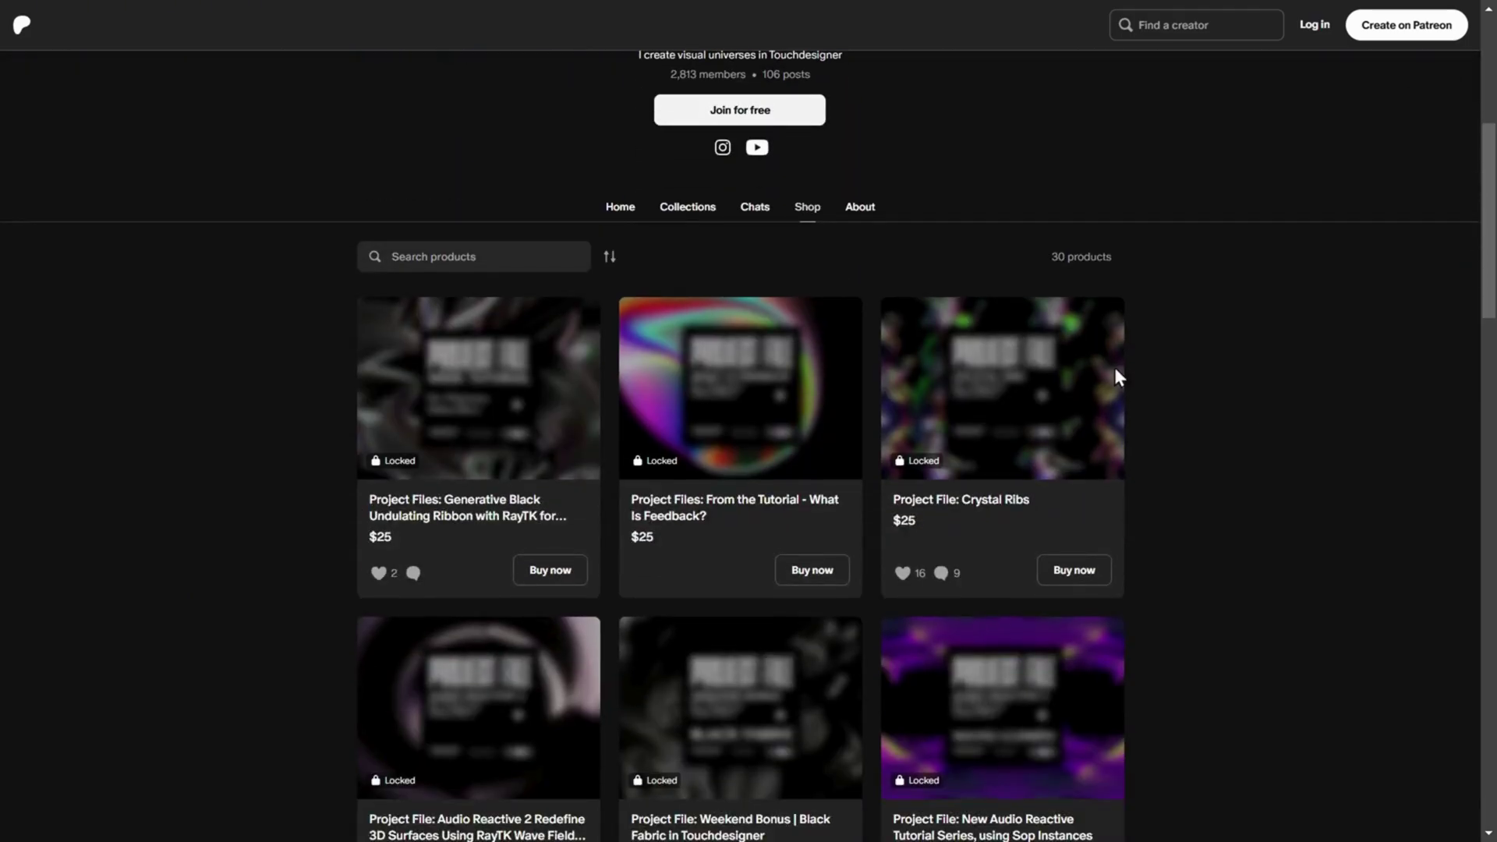
{"action": "scroll", "coordinate": [349, 515], "scroll_direction": "down", "scroll_amount": 6}
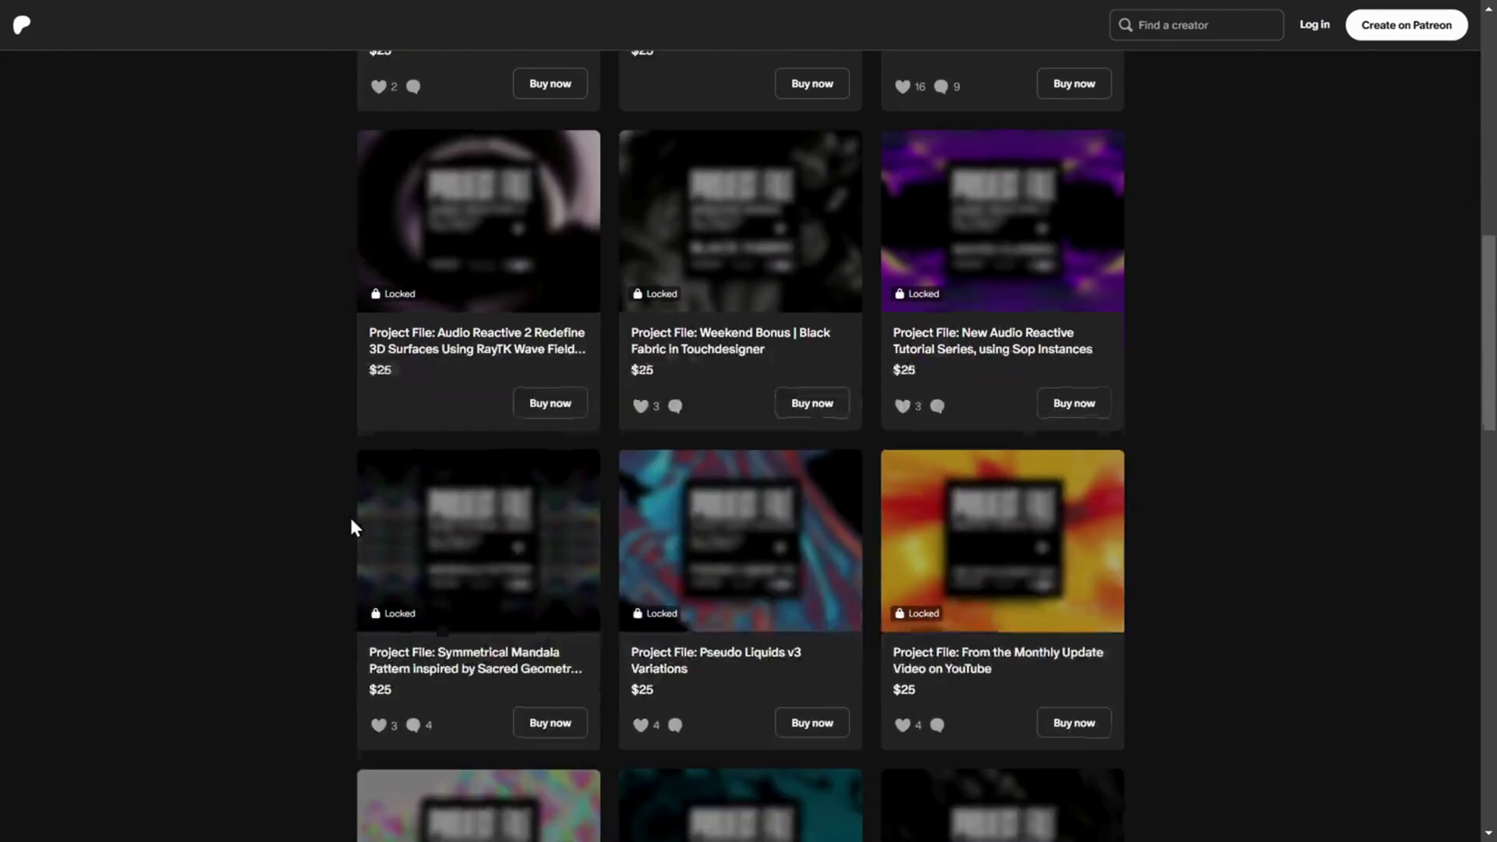
{"action": "scroll", "coordinate": [349, 516], "scroll_direction": "down", "scroll_amount": 3}
{"action": "scroll", "coordinate": [349, 516], "scroll_direction": "down", "scroll_amount": 10}
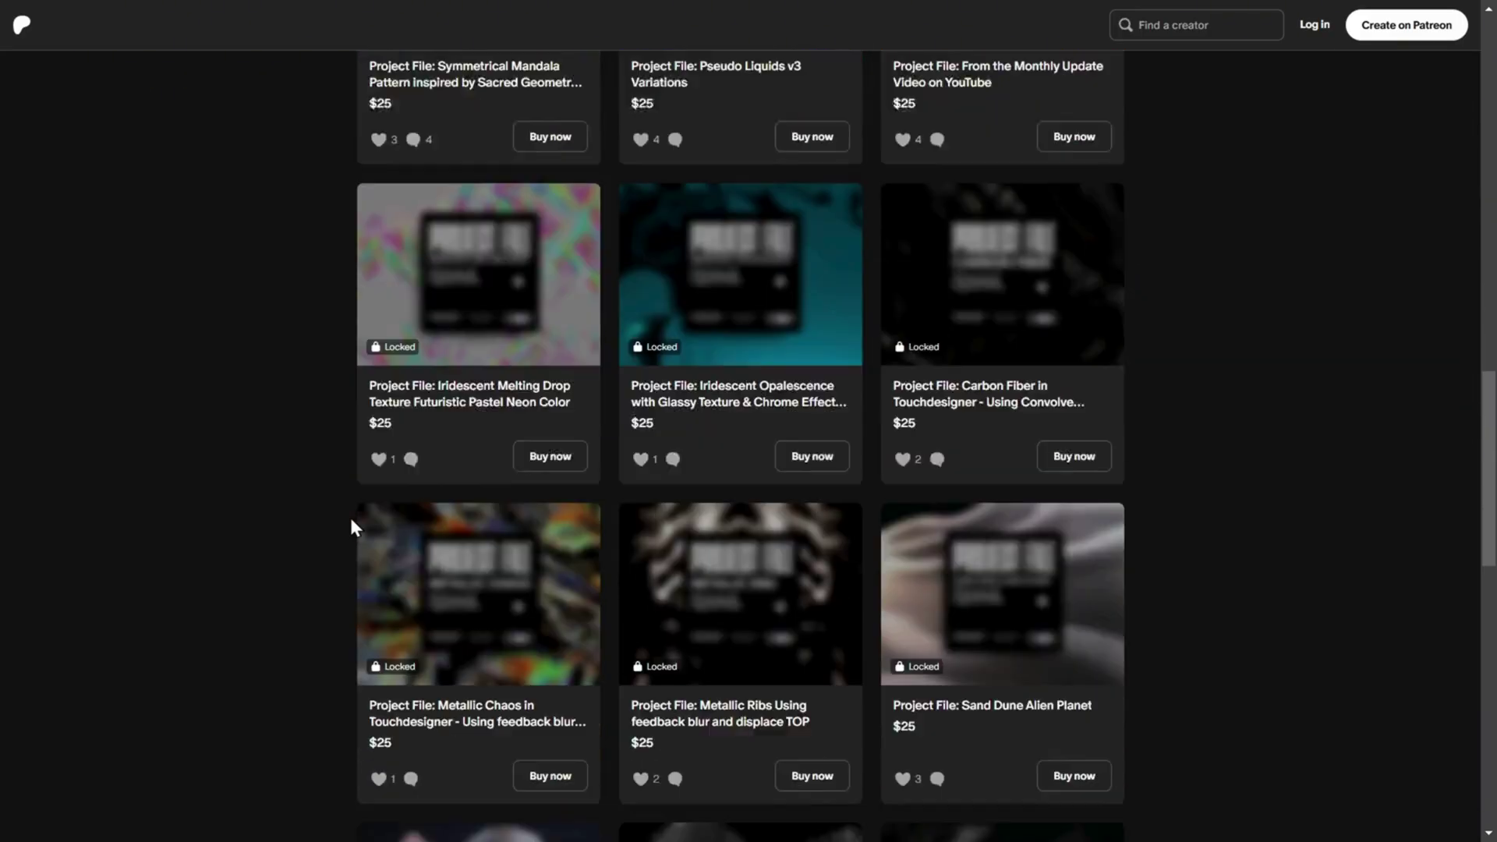
{"action": "scroll", "coordinate": [353, 518], "scroll_direction": "down", "scroll_amount": 6}
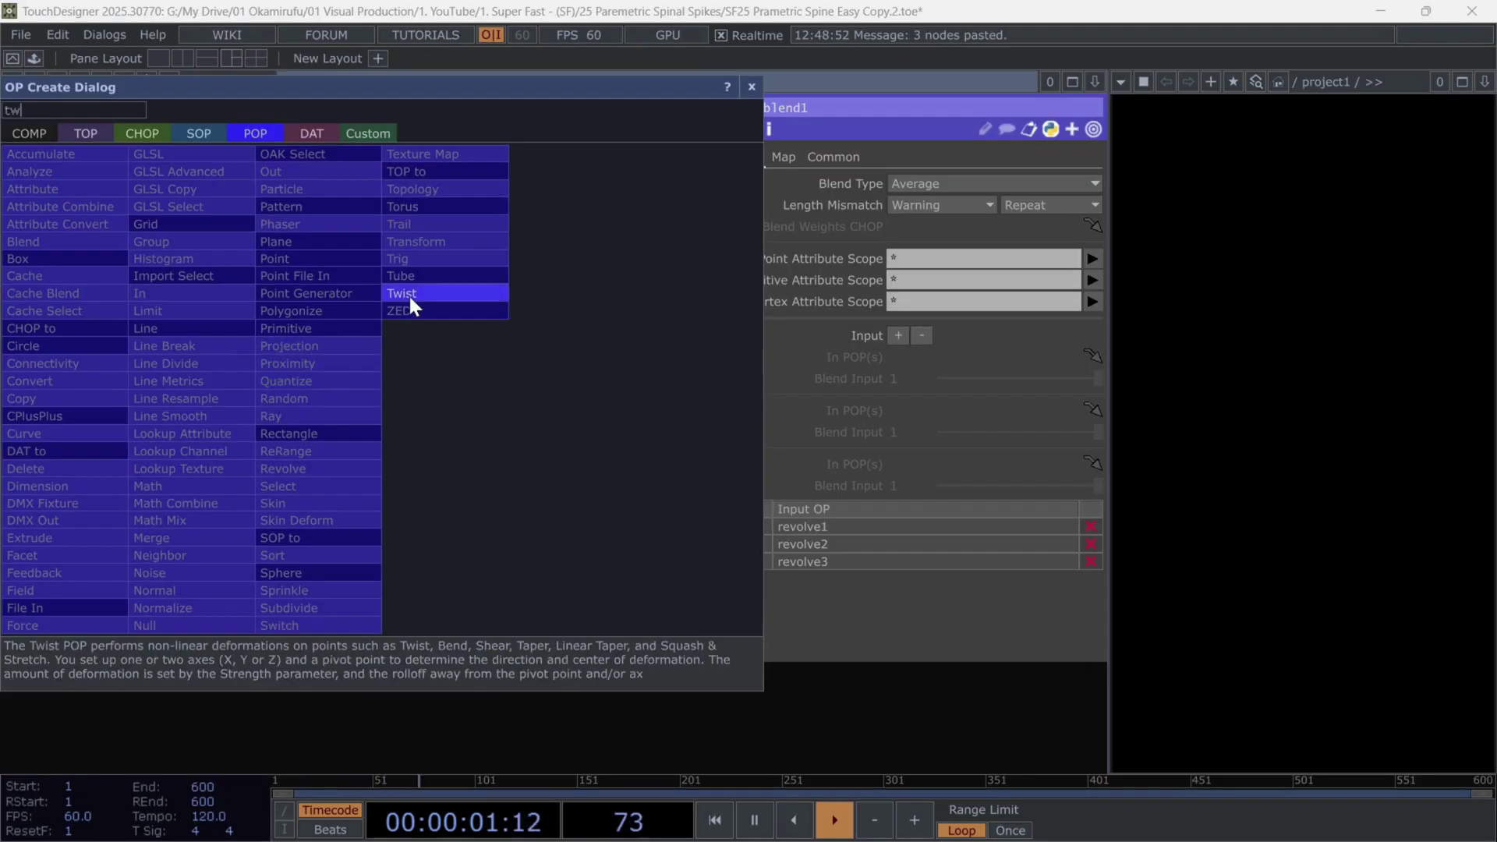
Add a Twist POP after blend1, set its Operation to Bend and align it with the chain
{"action": "left_click", "coordinate": [408, 293]}
{"action": "left_click", "coordinate": [507, 385]}
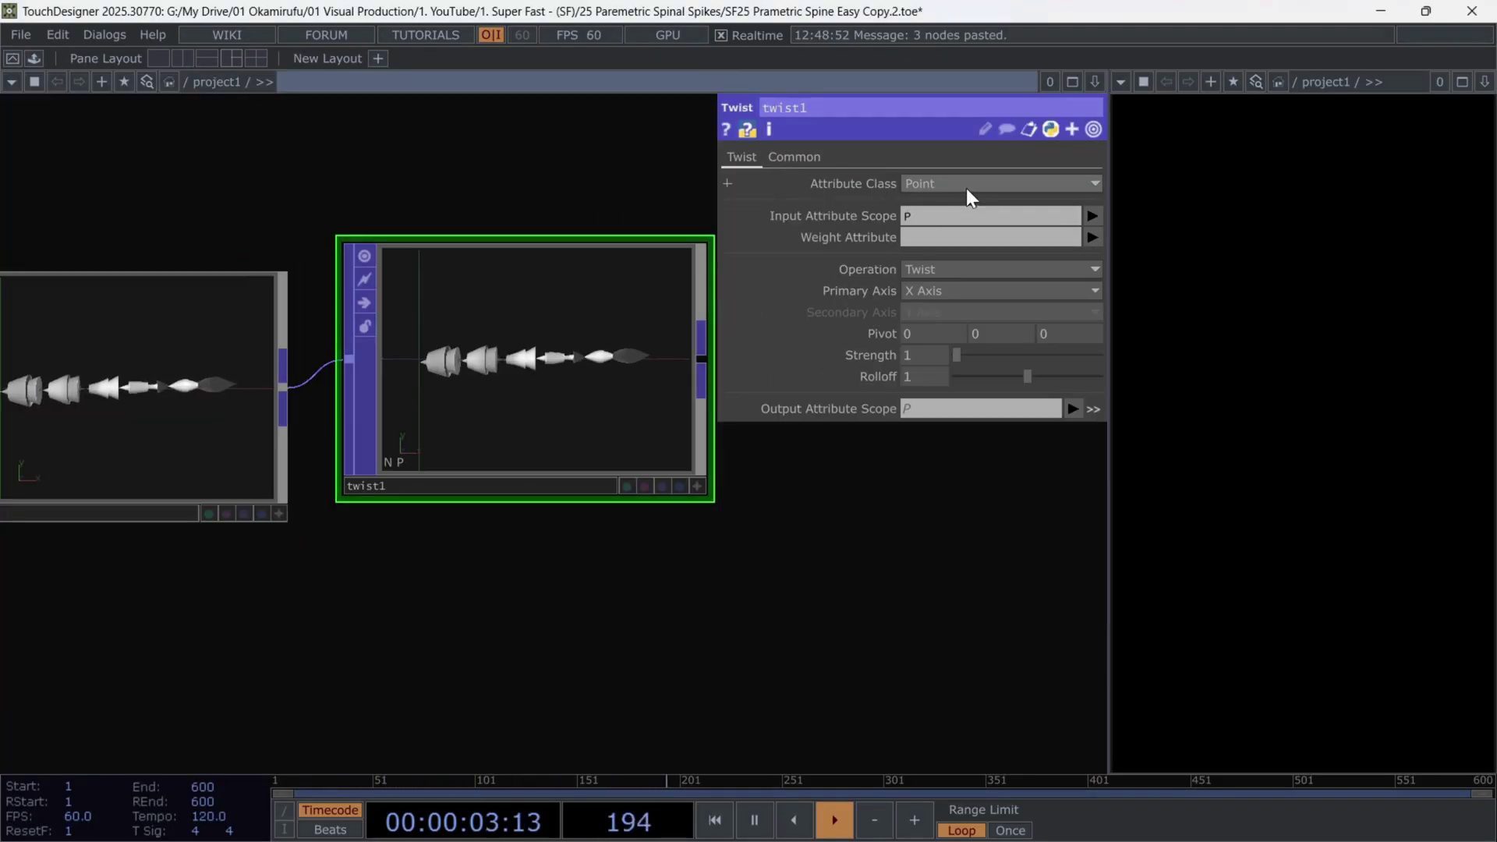
{"action": "left_click", "coordinate": [945, 270]}
{"action": "left_click", "coordinate": [930, 307]}
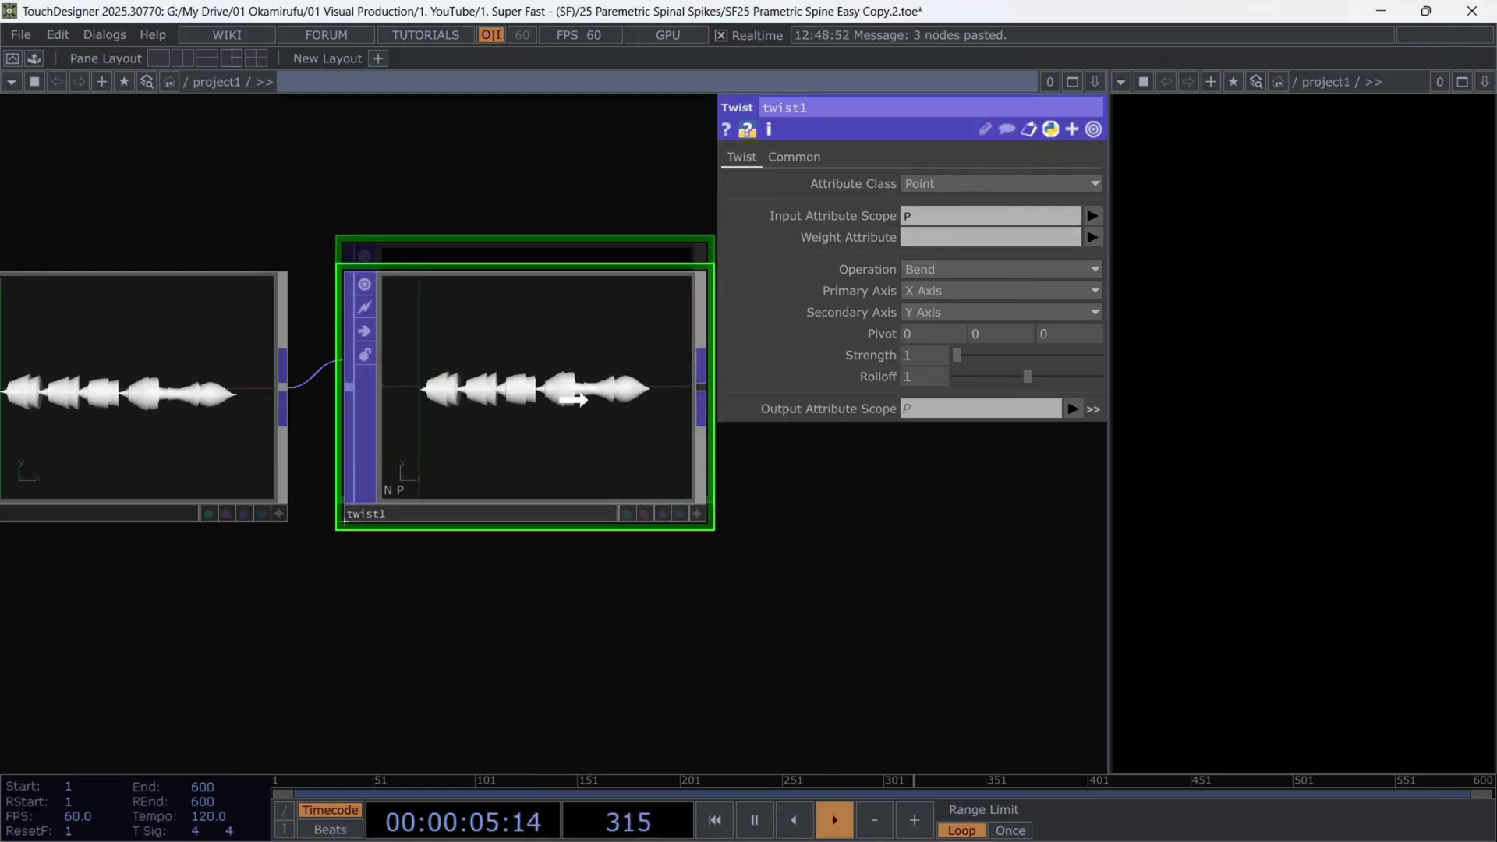
{"action": "left_click_drag", "start_coordinate": [578, 399], "coordinate": [579, 402]}
{"action": "left_click_drag", "start_coordinate": [822, 535], "coordinate": [652, 535]}
{"action": "scroll", "coordinate": [649, 532], "scroll_direction": "down", "scroll_amount": 2}
In twist1, set the Primary Axis to Z Axis and the Secondary Axis to X Axis
{"action": "left_click", "coordinate": [941, 287]}
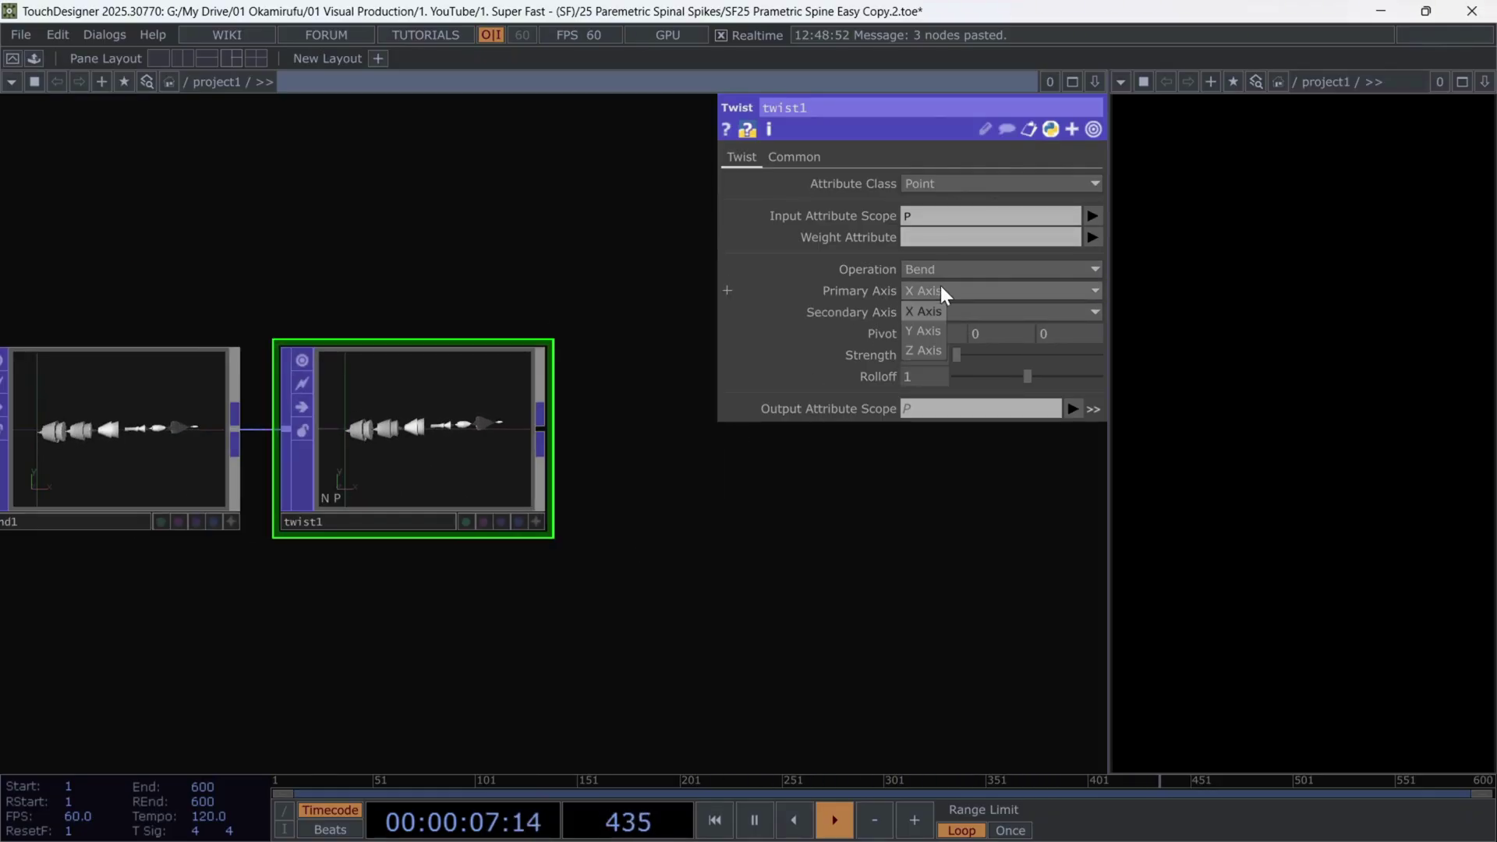
{"action": "left_click", "coordinate": [924, 350]}
{"action": "left_click", "coordinate": [920, 312]}
{"action": "left_click", "coordinate": [923, 351]}
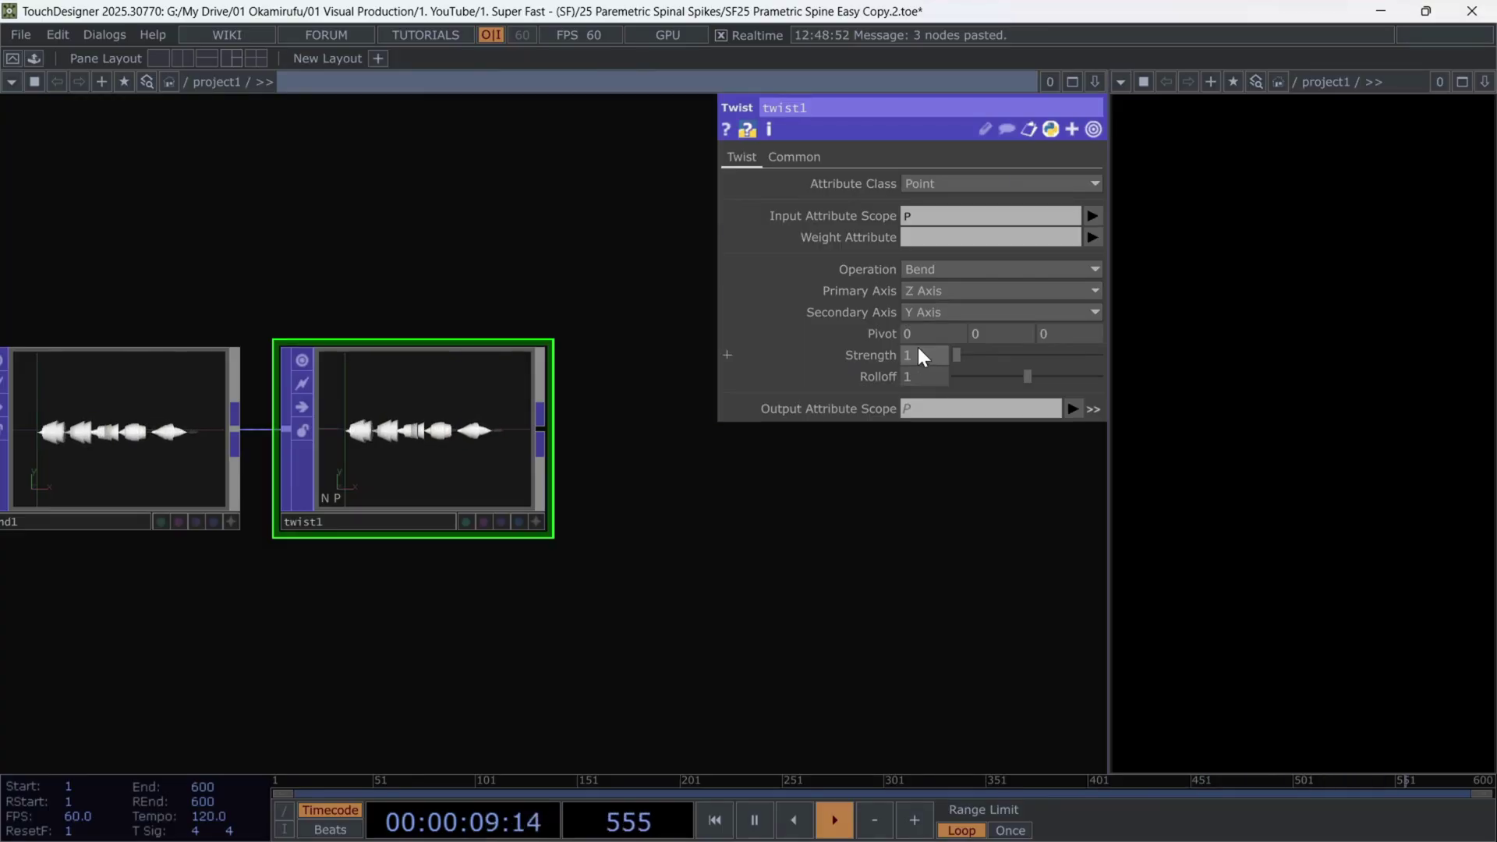
{"action": "left_click", "coordinate": [919, 309]}
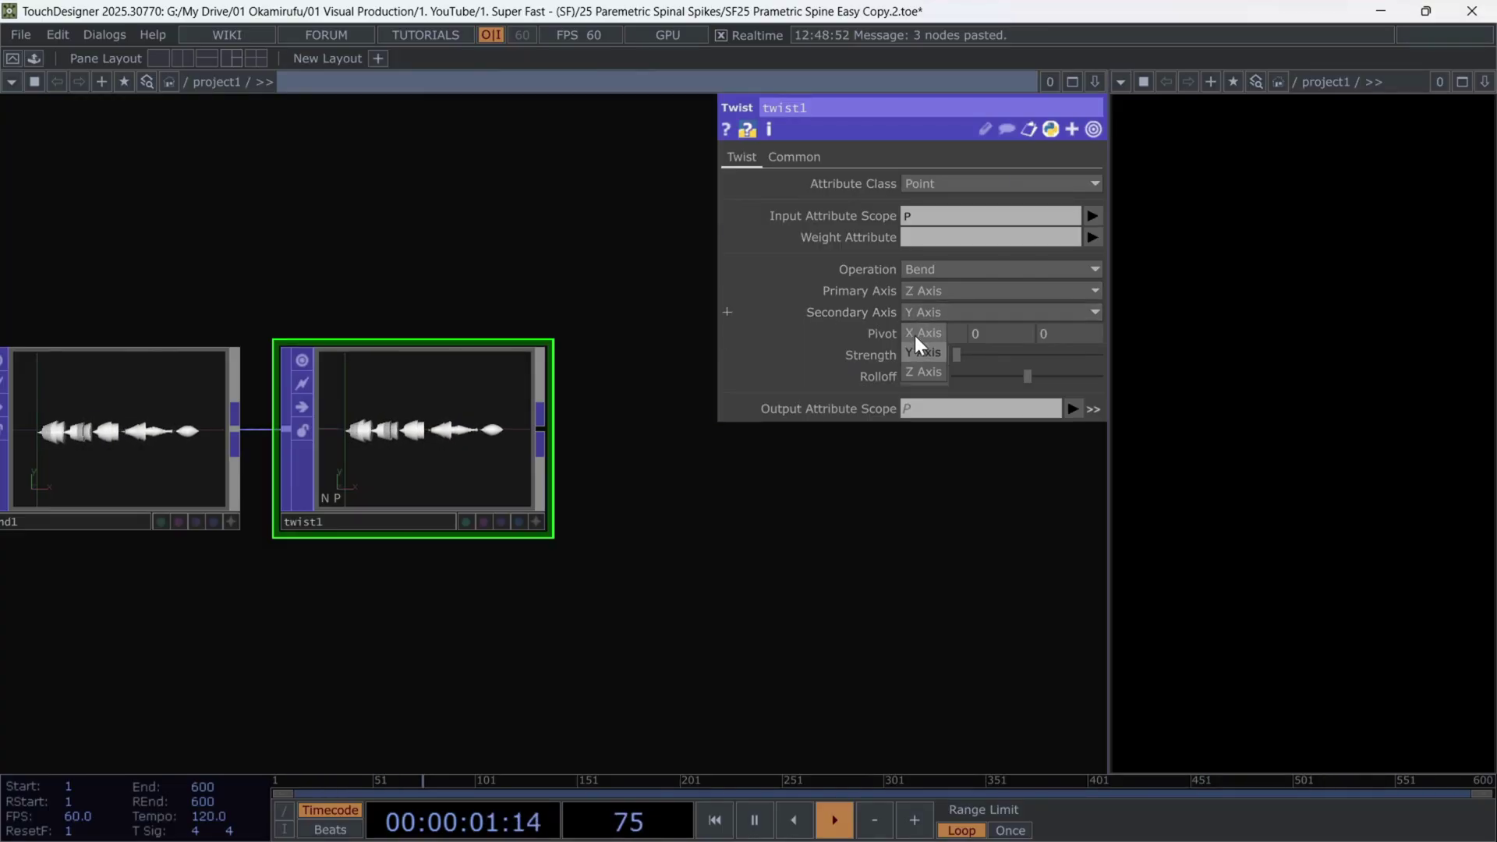
Create an LFO CHOP in the empty network area above blend1
{"action": "scroll", "coordinate": [692, 581], "scroll_direction": "down", "scroll_amount": 6}
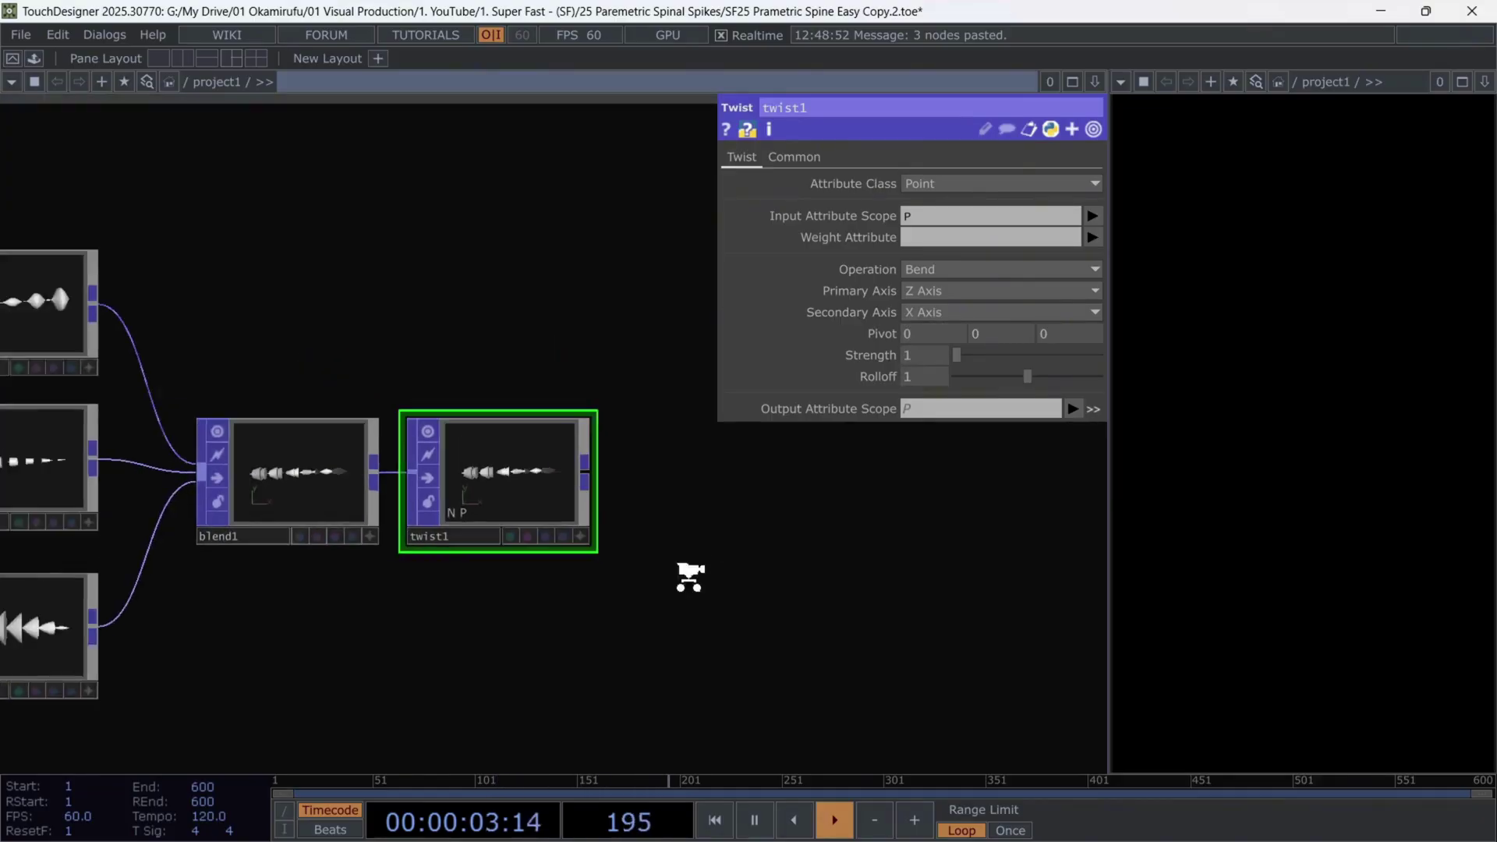
{"action": "left_click_drag", "start_coordinate": [168, 432], "coordinate": [598, 694]}
{"action": "left_click_drag", "start_coordinate": [596, 552], "coordinate": [590, 612]}
{"action": "scroll", "coordinate": [577, 542], "scroll_direction": "up", "scroll_amount": 3}
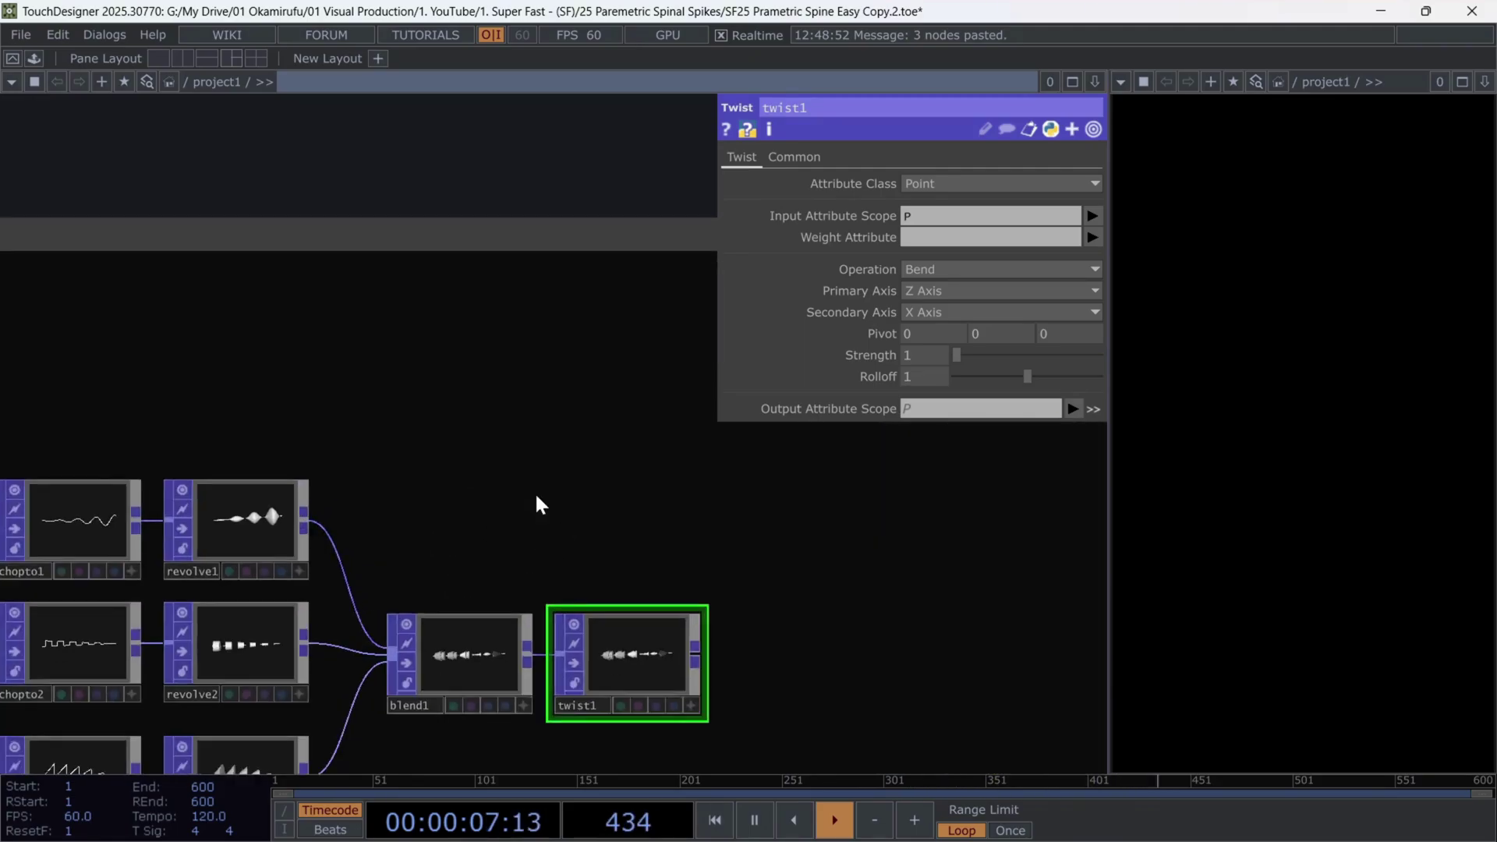
{"action": "key", "text": "Tab"}
{"action": "type", "text": "lfo"}
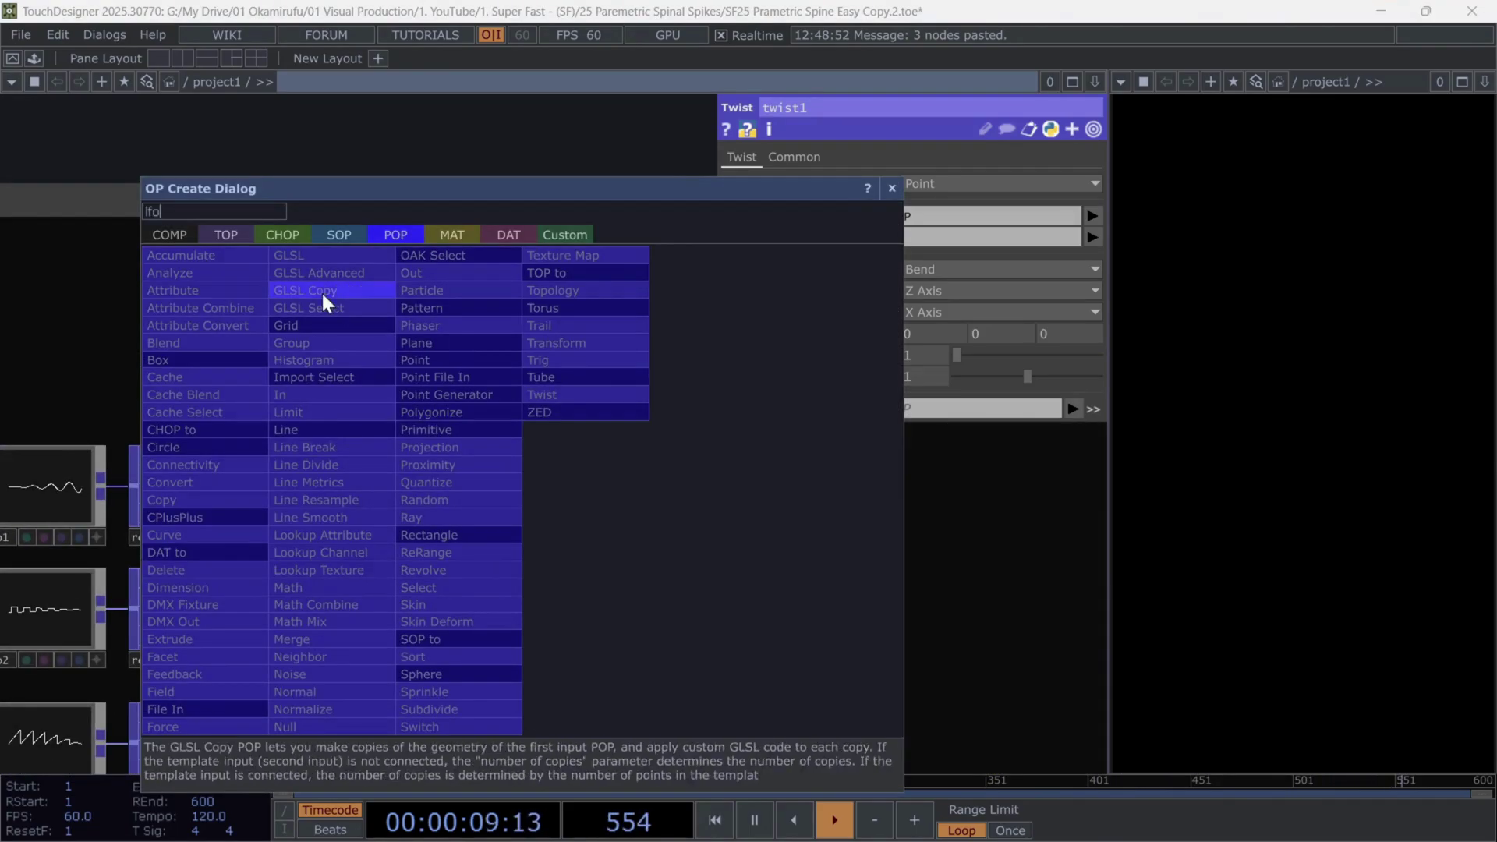
{"action": "left_click", "coordinate": [279, 234]}
{"action": "left_click", "coordinate": [437, 675]}
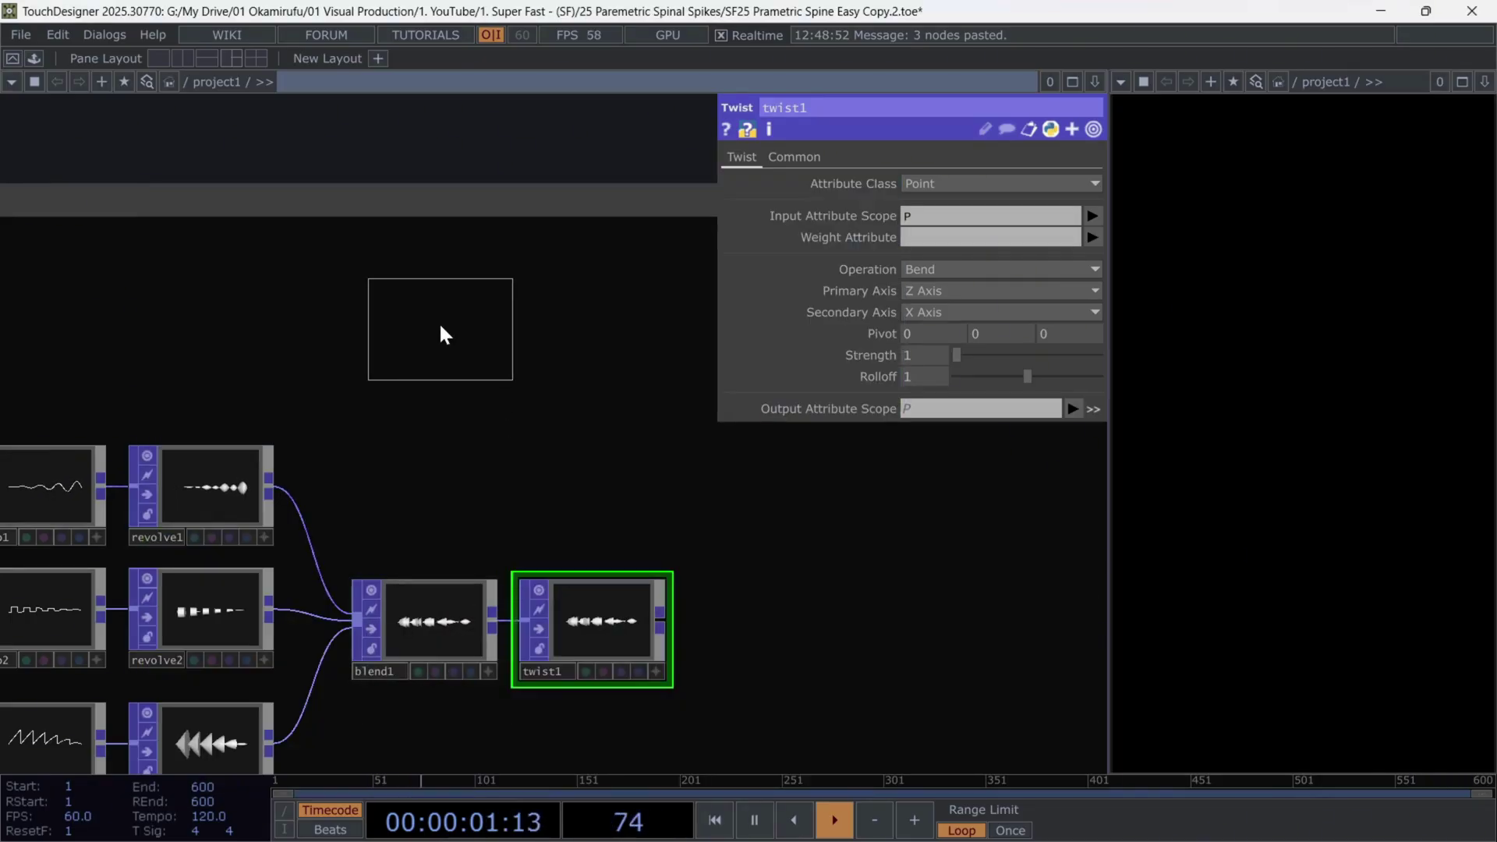
{"action": "left_click", "coordinate": [421, 316]}
Connect a new Math CHOP to the LFO's output and duplicate the LFO and Math pair below the originals
{"action": "right_click", "coordinate": [491, 309]}
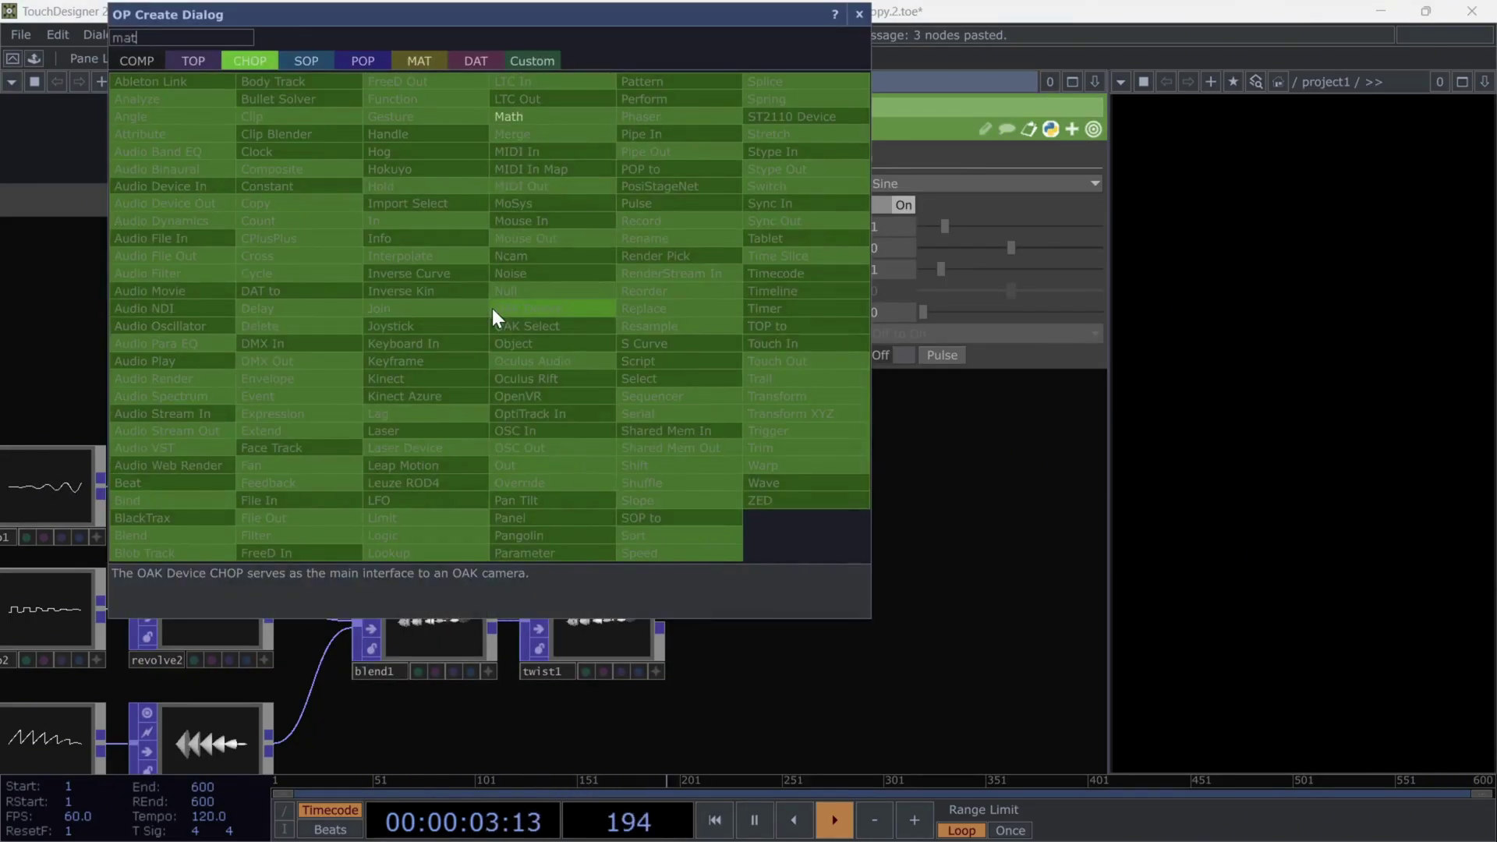
{"action": "left_click", "coordinate": [558, 119]}
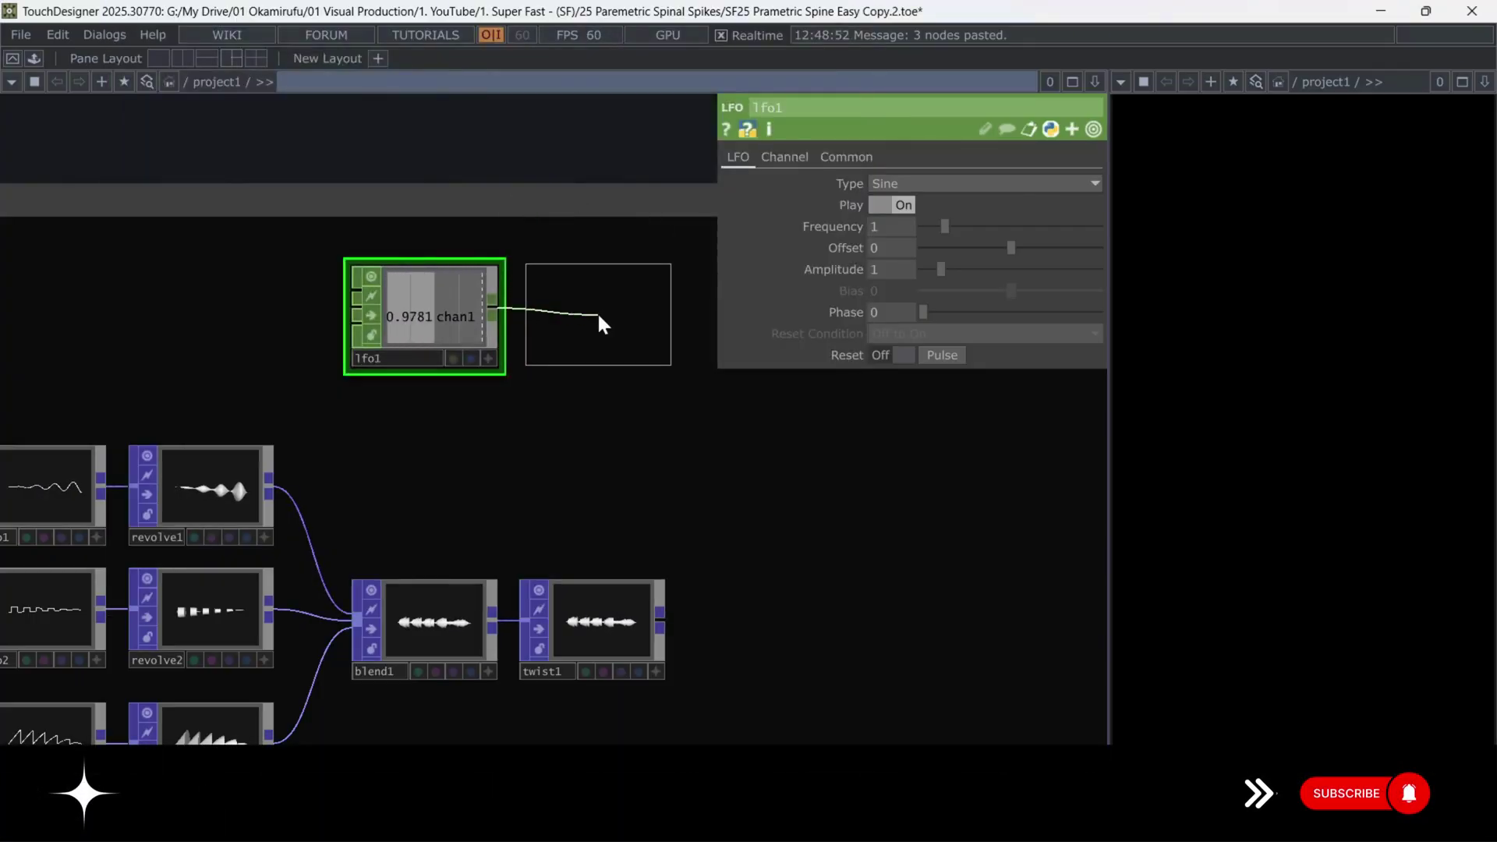
{"action": "left_click", "coordinate": [601, 316]}
{"action": "left_click_drag", "start_coordinate": [628, 417], "coordinate": [412, 306]}
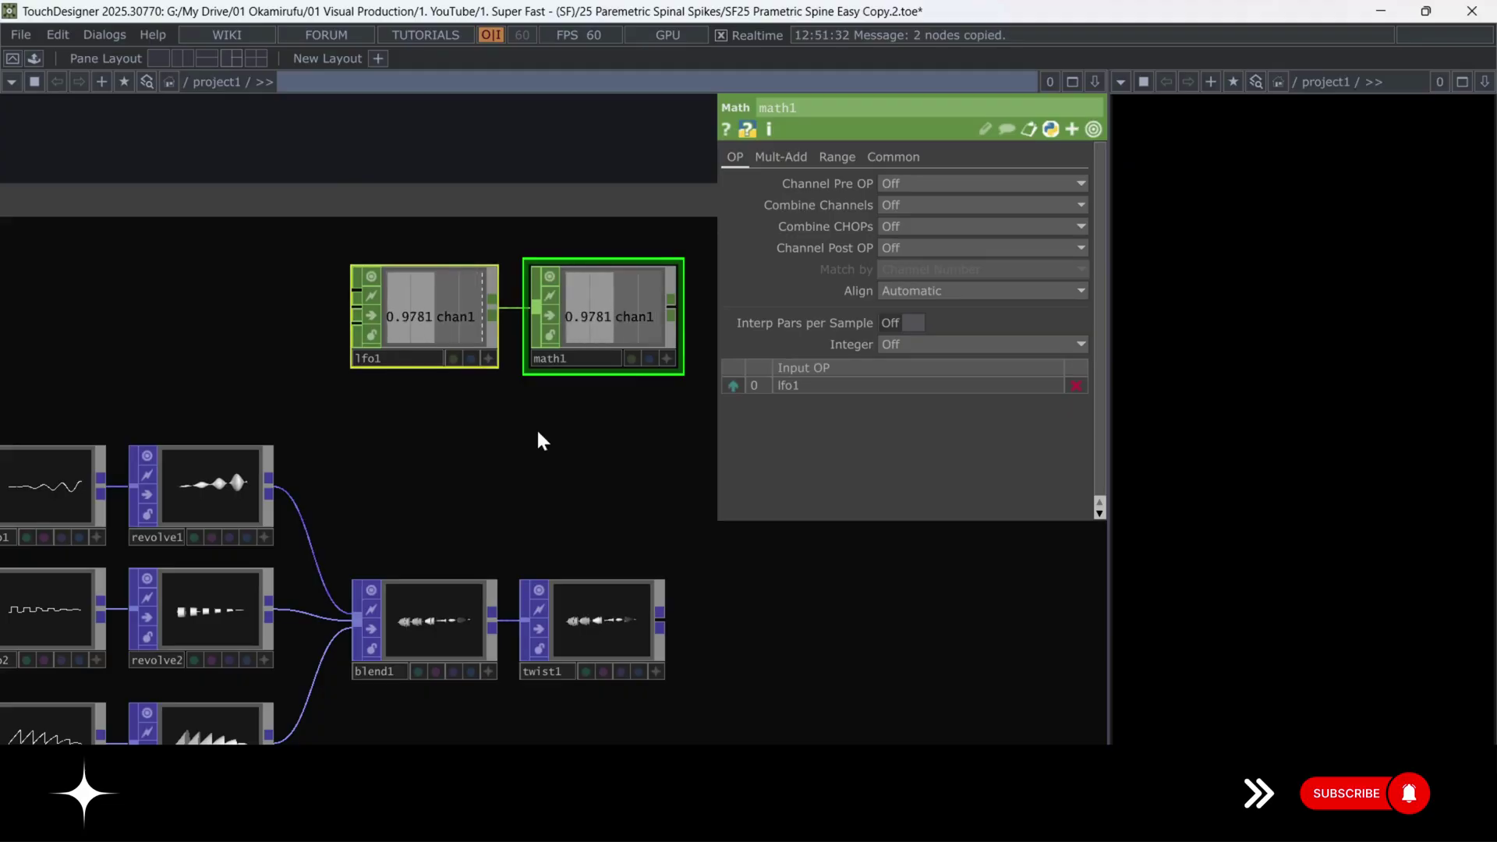
{"action": "key", "text": "ctrl+c"}
{"action": "key", "text": "ctrl+v"}
Set lfo1's Frequency to 0.1
{"action": "left_click", "coordinate": [410, 315]}
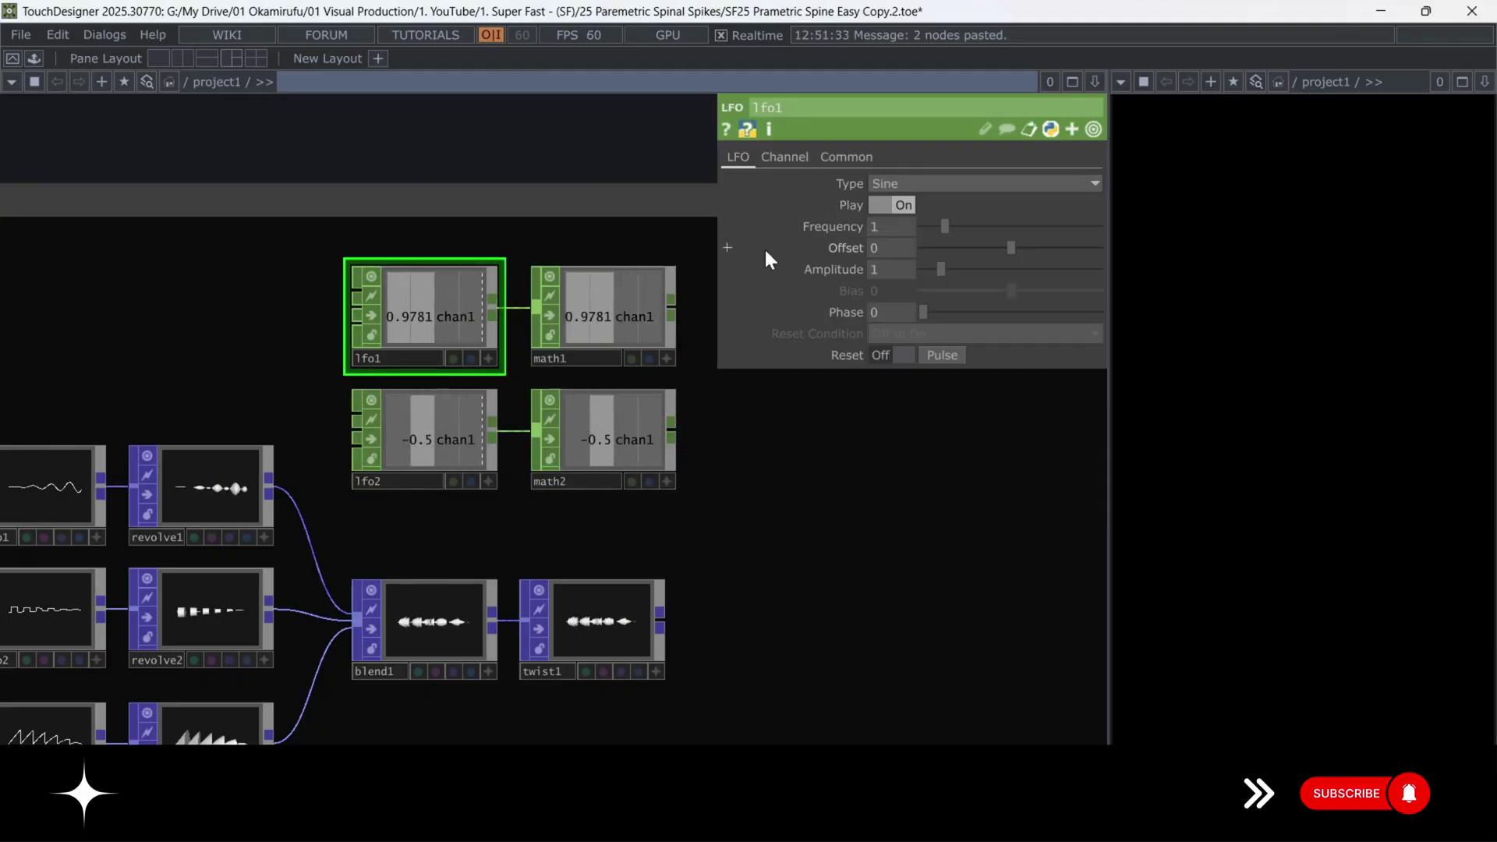
{"action": "left_click", "coordinate": [876, 226]}
{"action": "type", "text": "0.1"}
{"action": "key", "text": "Return"}
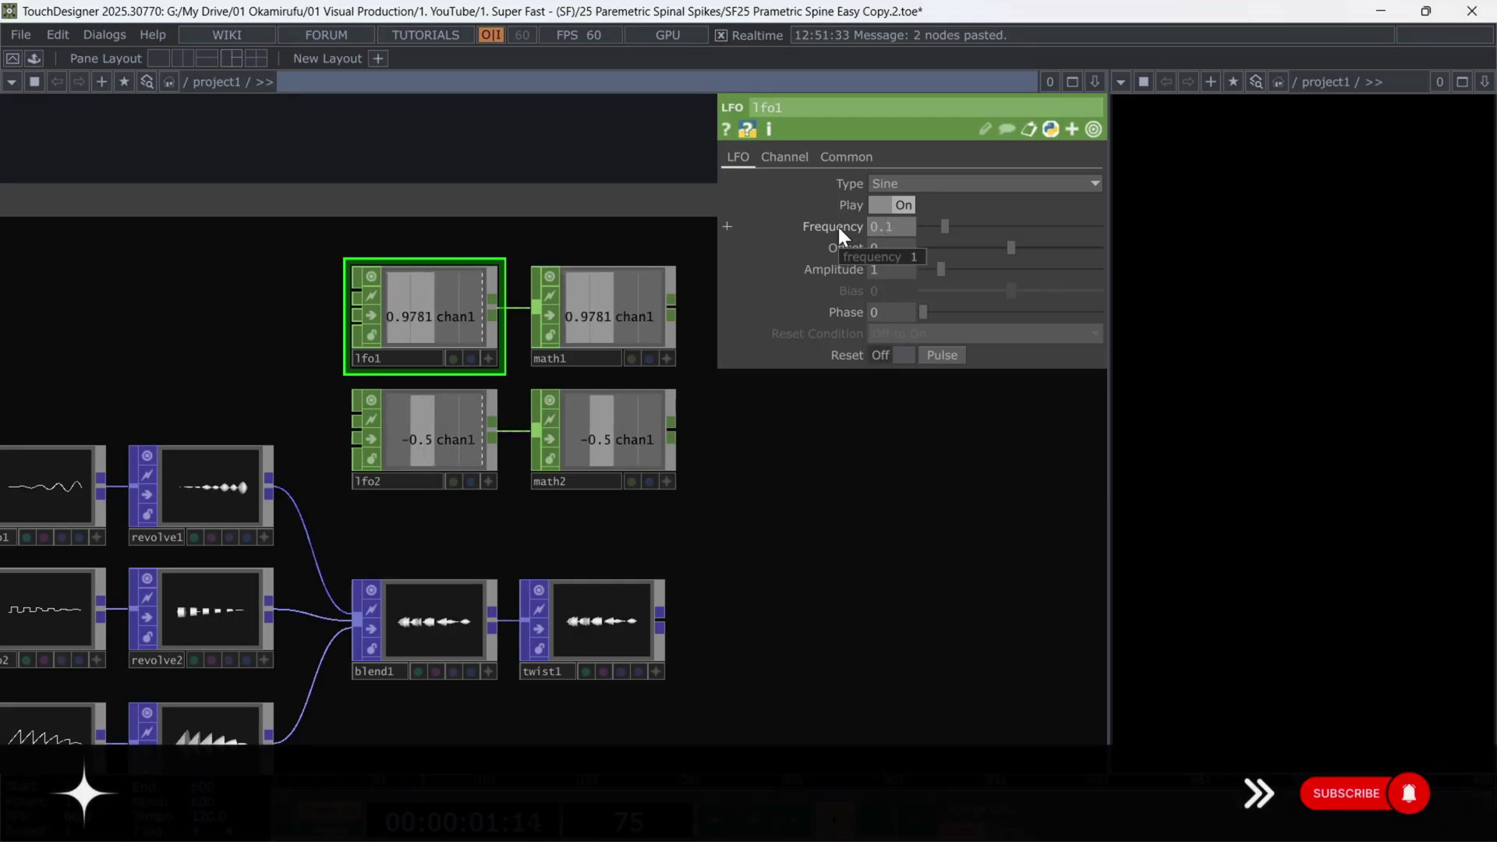
Set lfo2's Frequency to 0.05
{"action": "left_click", "coordinate": [440, 436]}
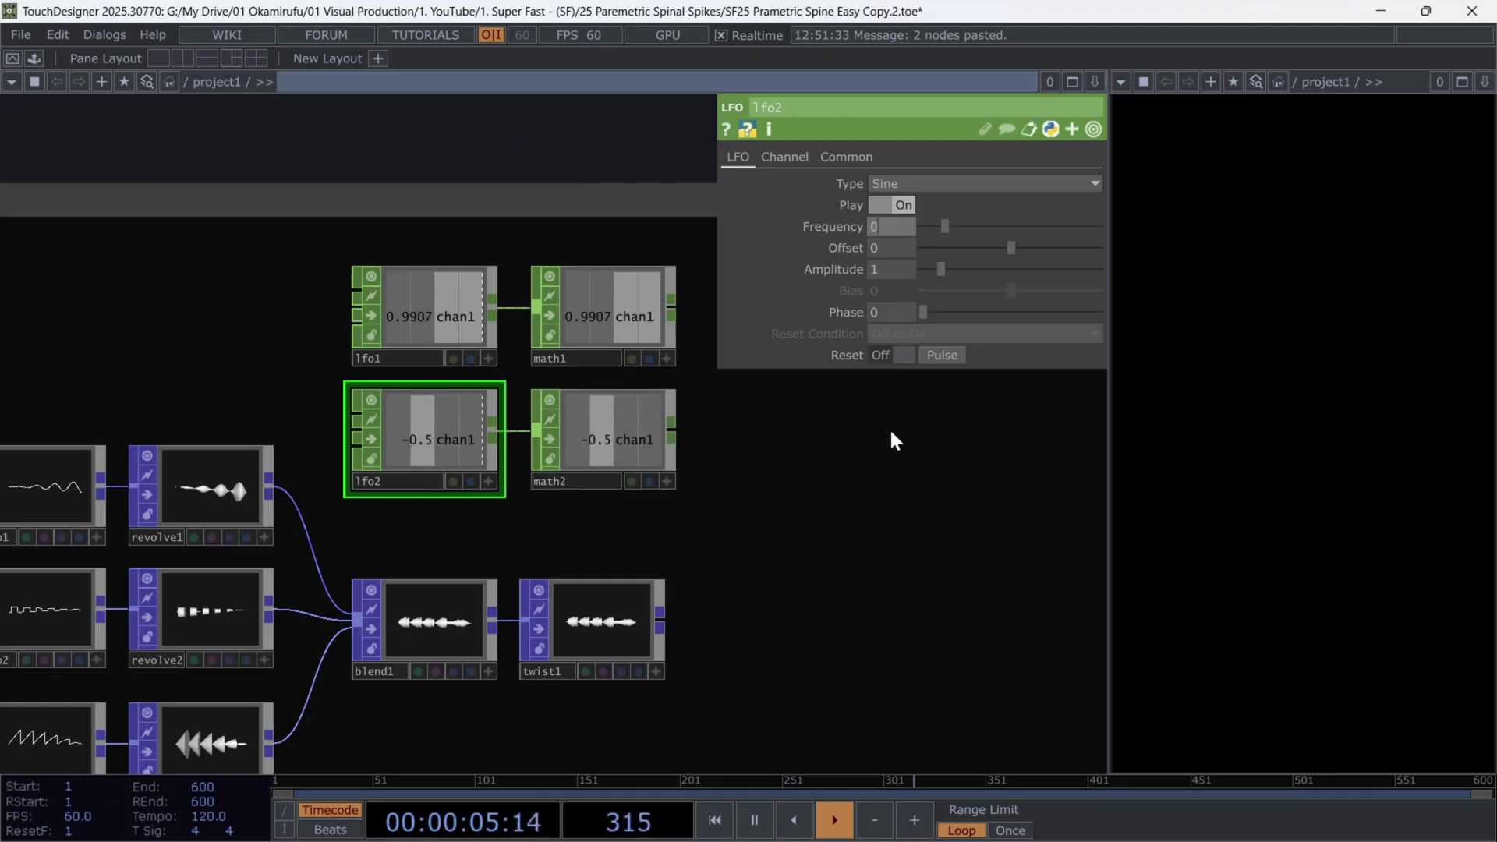
{"action": "type", "text": "0.05"}
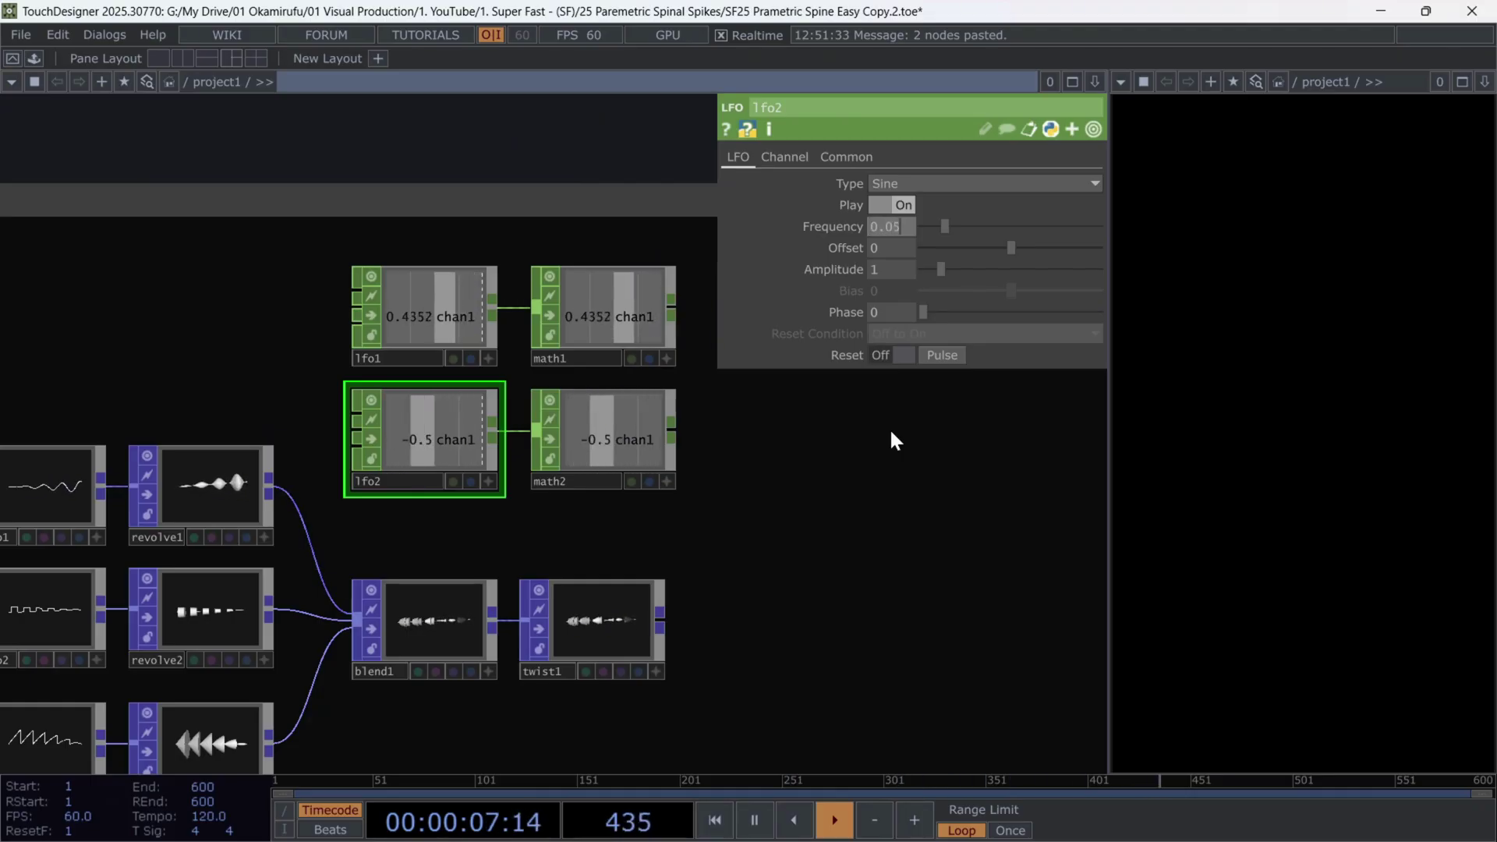
{"action": "key", "text": "Return"}
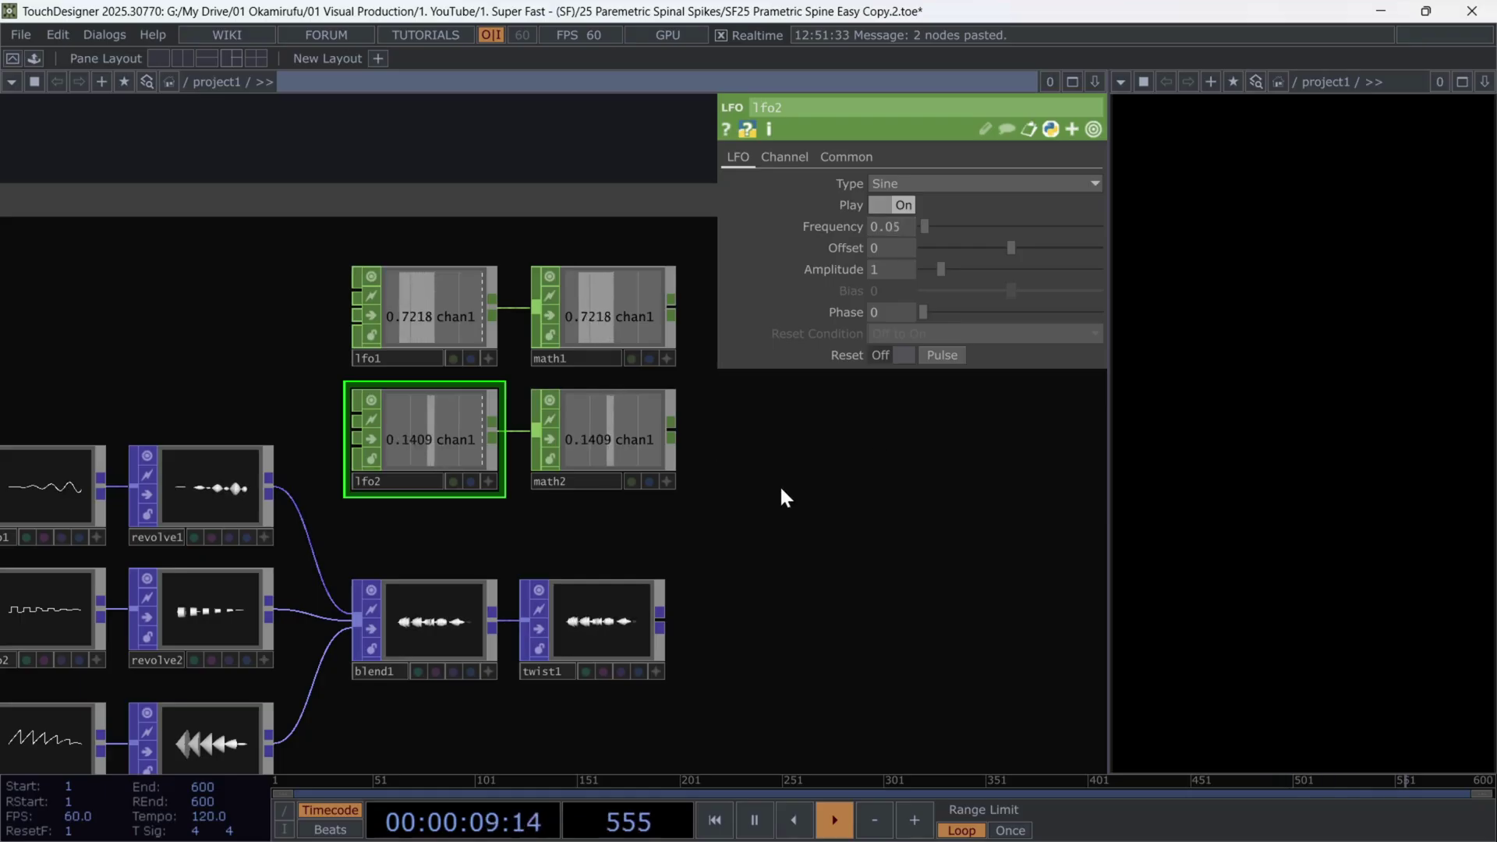
Remap math1 from the range -1 to 1 to the range 110 to 220
{"action": "left_click_drag", "start_coordinate": [779, 484], "coordinate": [603, 466]}
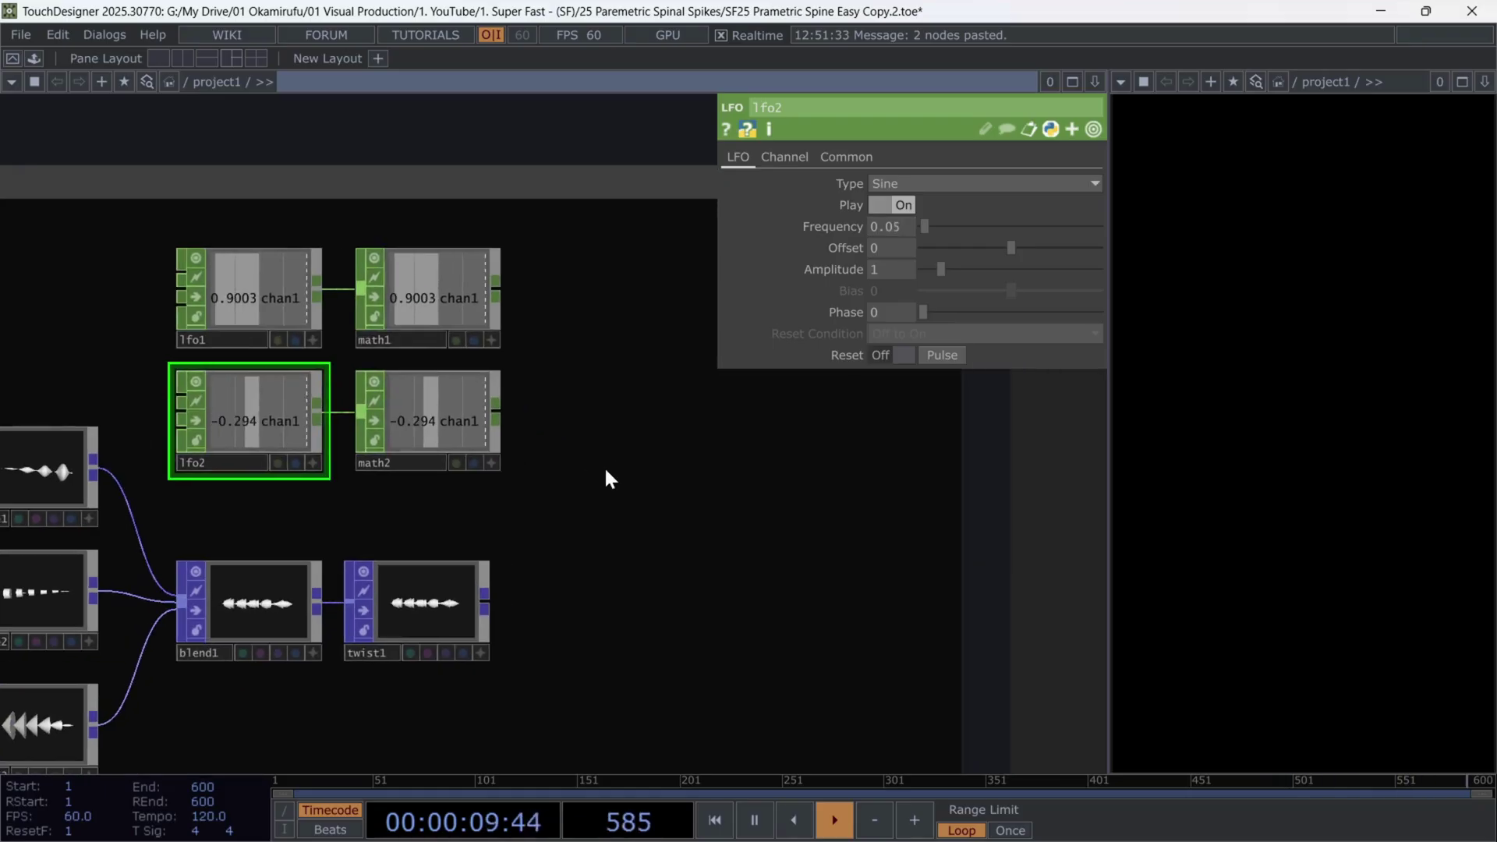
{"action": "left_click", "coordinate": [440, 306]}
{"action": "left_click", "coordinate": [849, 156]}
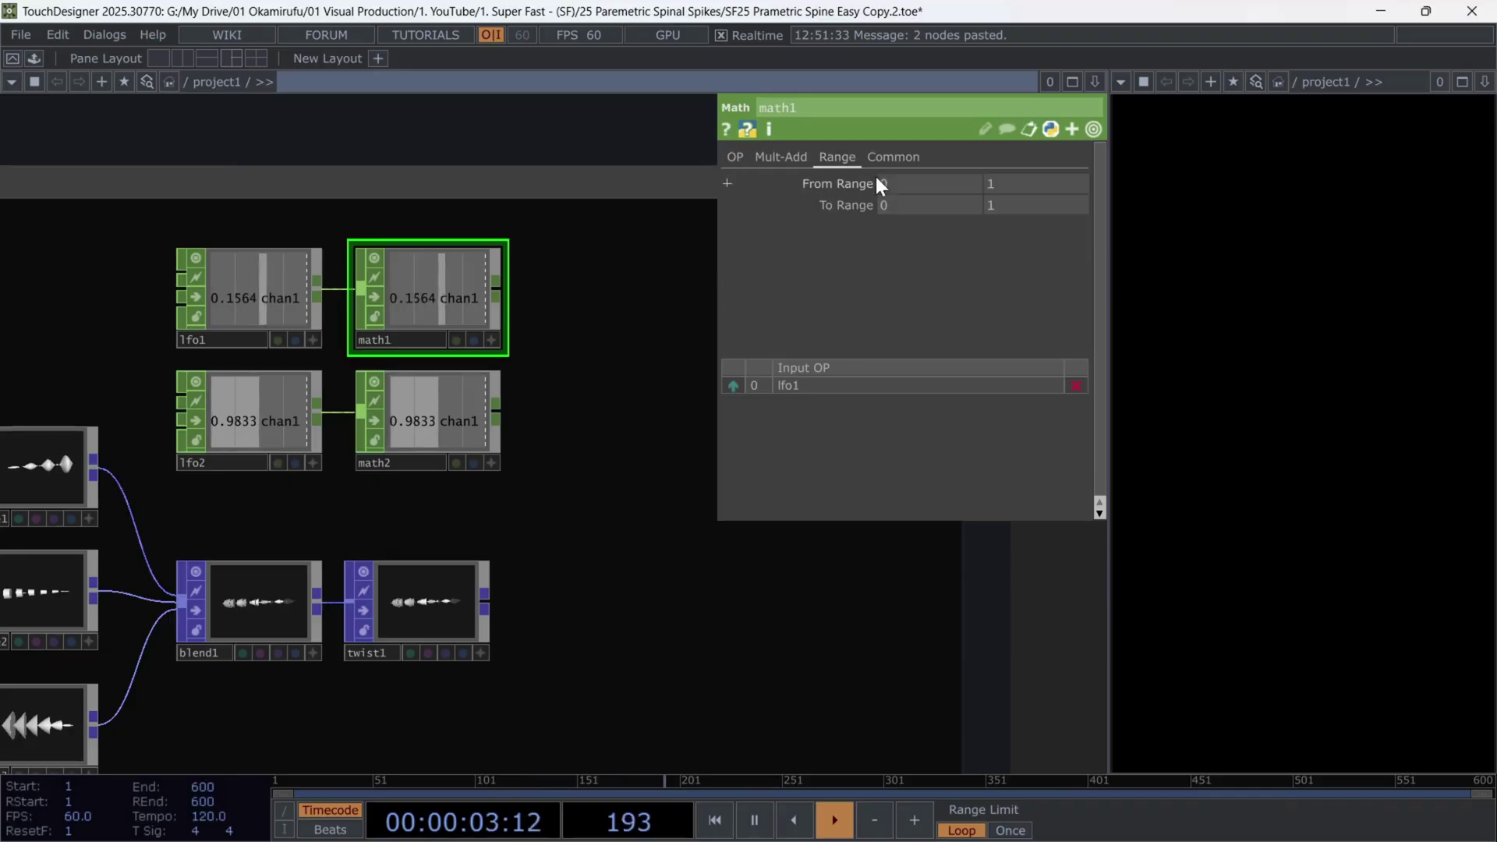
{"action": "type", "text": "-1"}
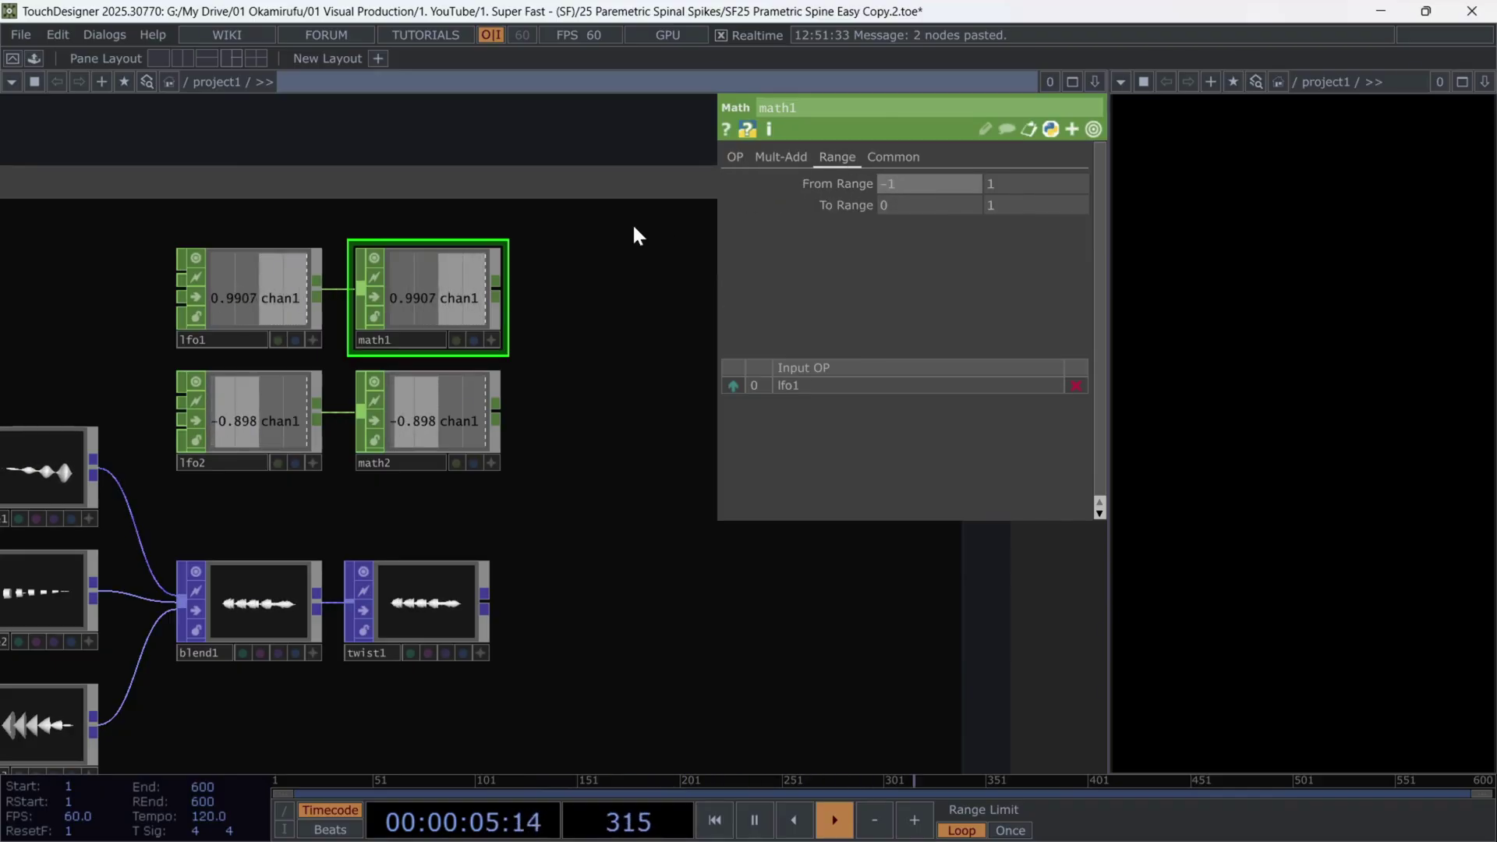
{"action": "key", "text": "Tab"}
{"action": "key", "text": "Tab"}
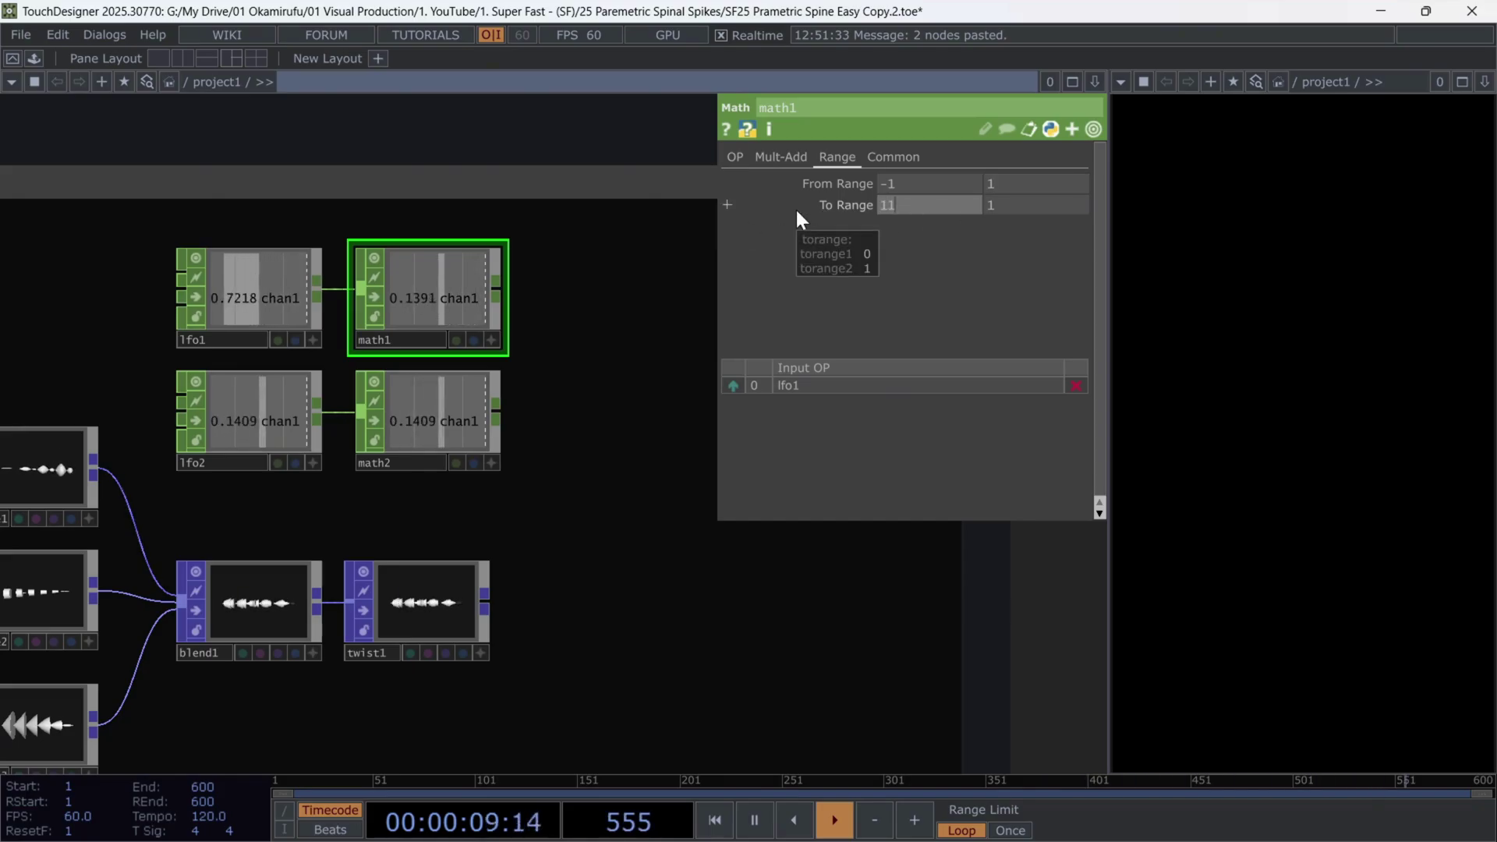
{"action": "type", "text": "110"}
{"action": "key", "text": "Tab"}
{"action": "type", "text": "220"}
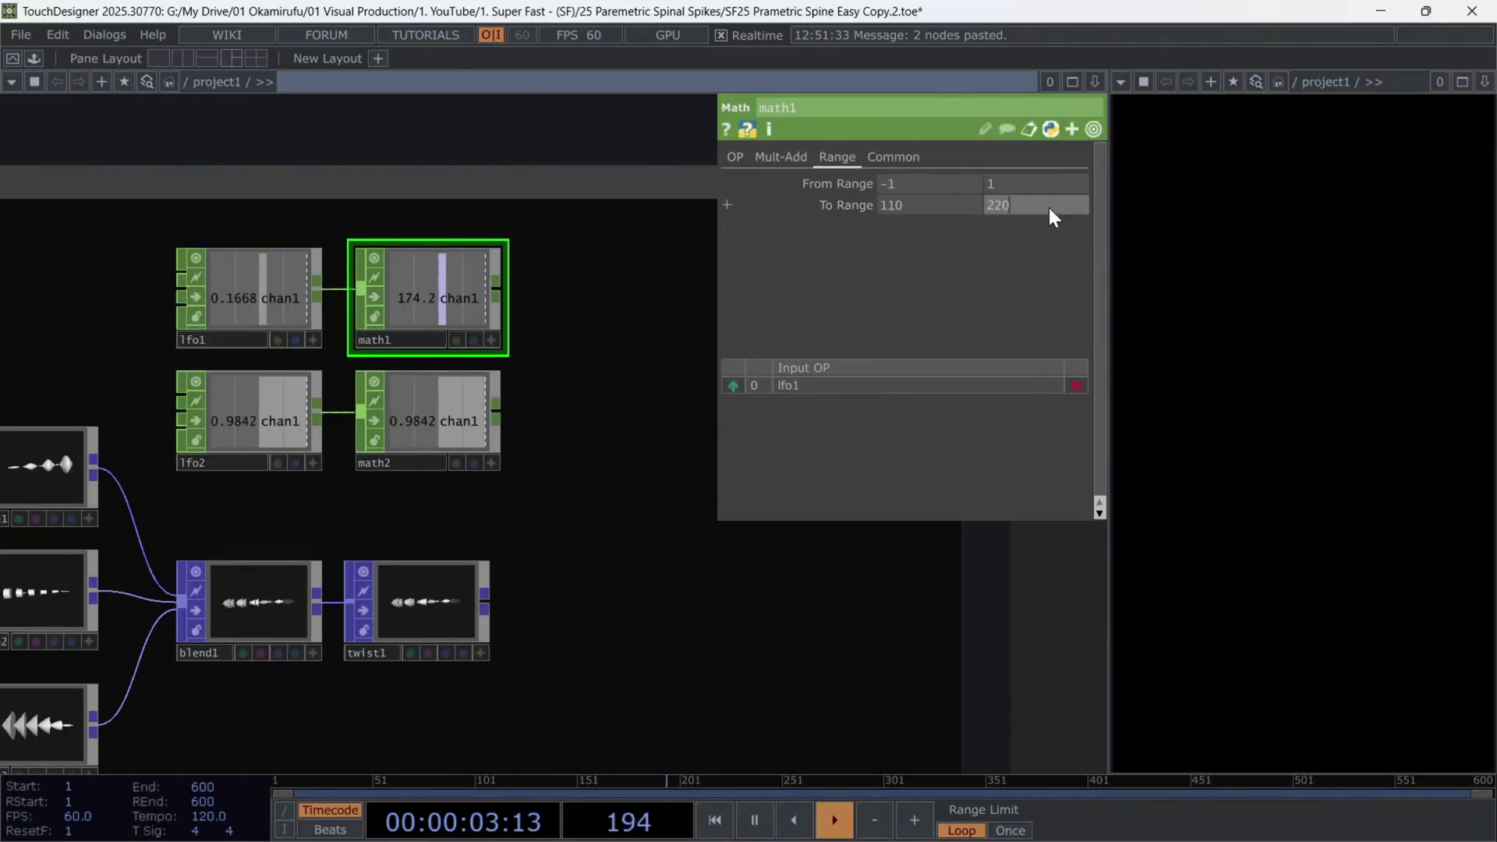
Remap math2 from the range -1 to 1 to the range 0 to 2
{"action": "left_click_drag", "start_coordinate": [602, 436], "coordinate": [542, 481]}
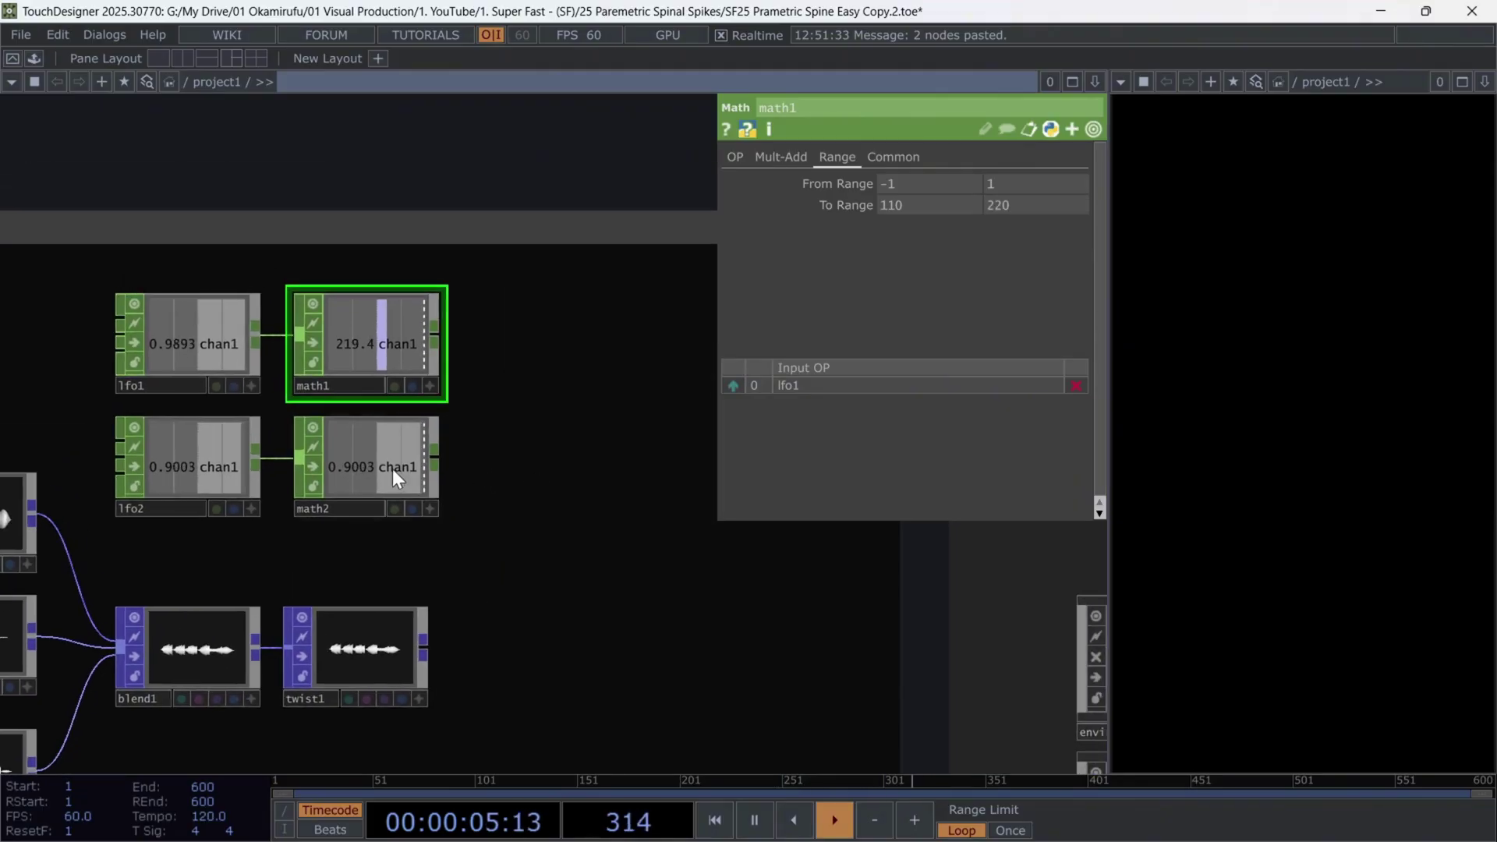
{"action": "left_click", "coordinate": [393, 466]}
{"action": "left_click", "coordinate": [836, 158]}
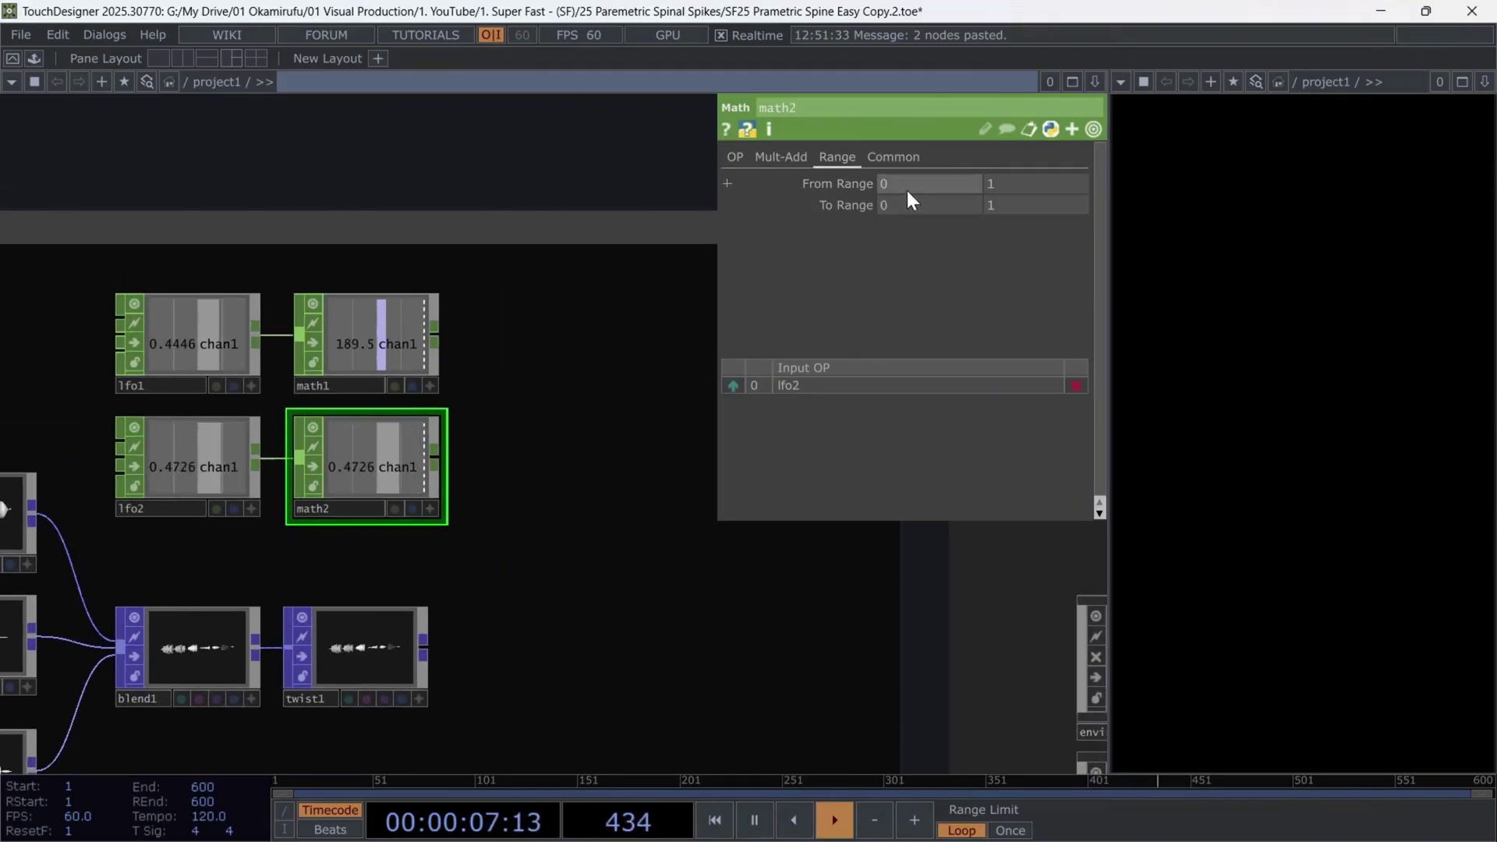
{"action": "type", "text": "-1"}
{"action": "key", "text": "Tab"}
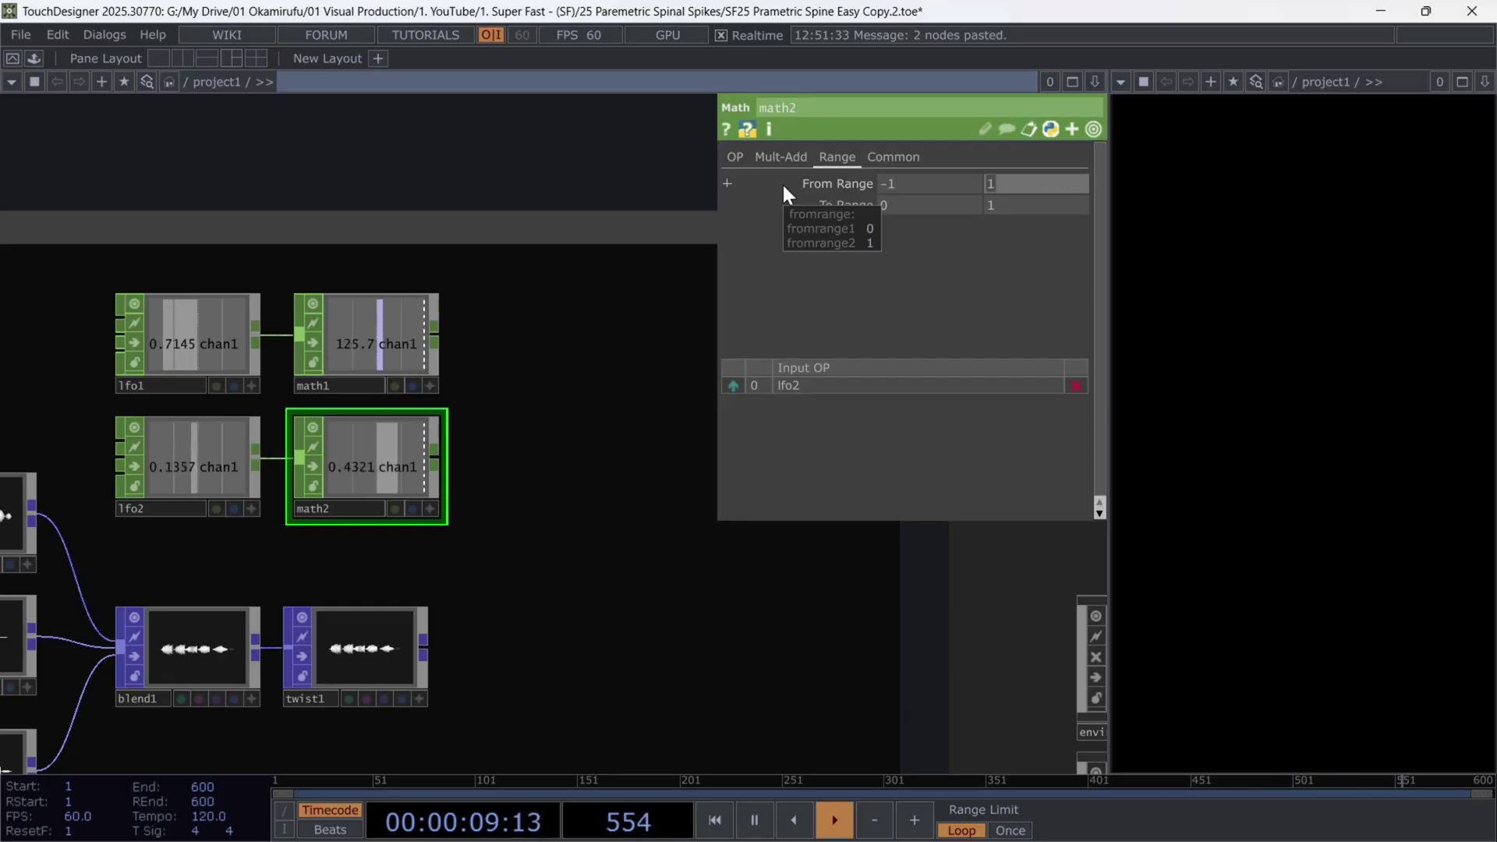
{"action": "left_click", "coordinate": [904, 205]}
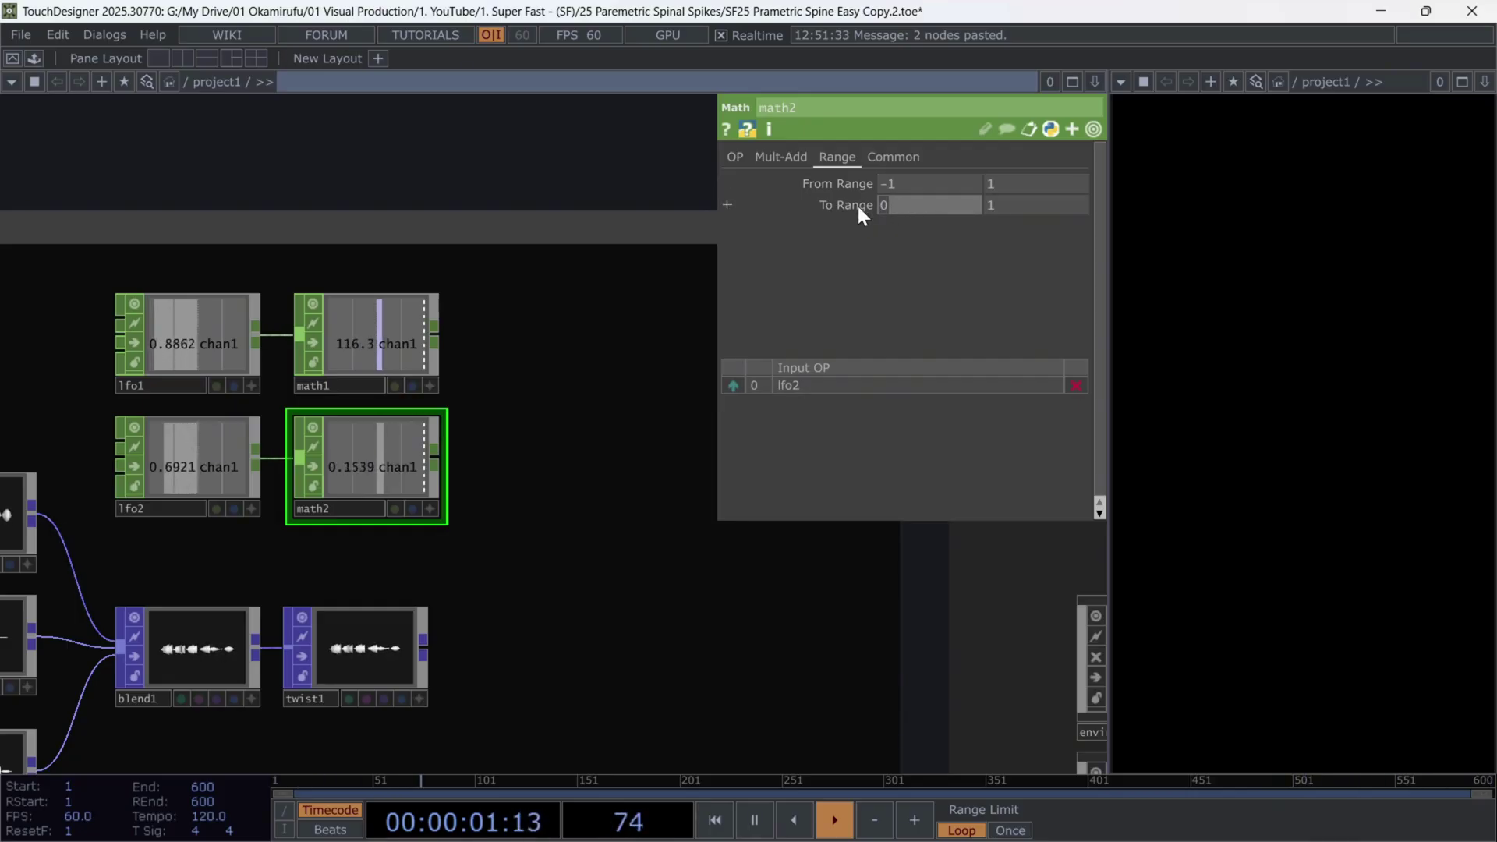
{"action": "left_click", "coordinate": [1014, 206]}
{"action": "type", "text": "2"}
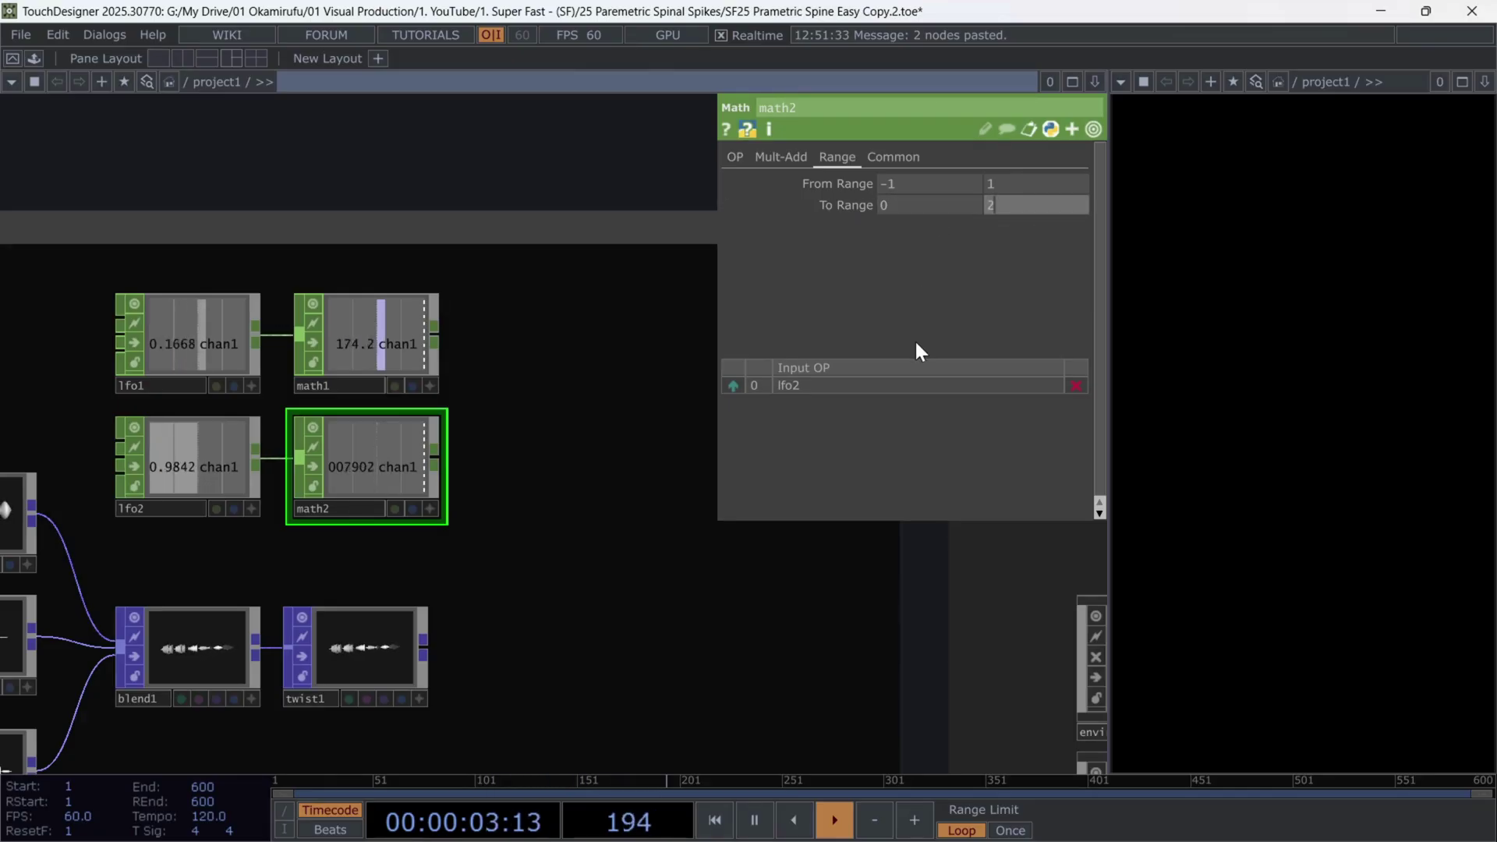
{"action": "key", "text": "Return"}
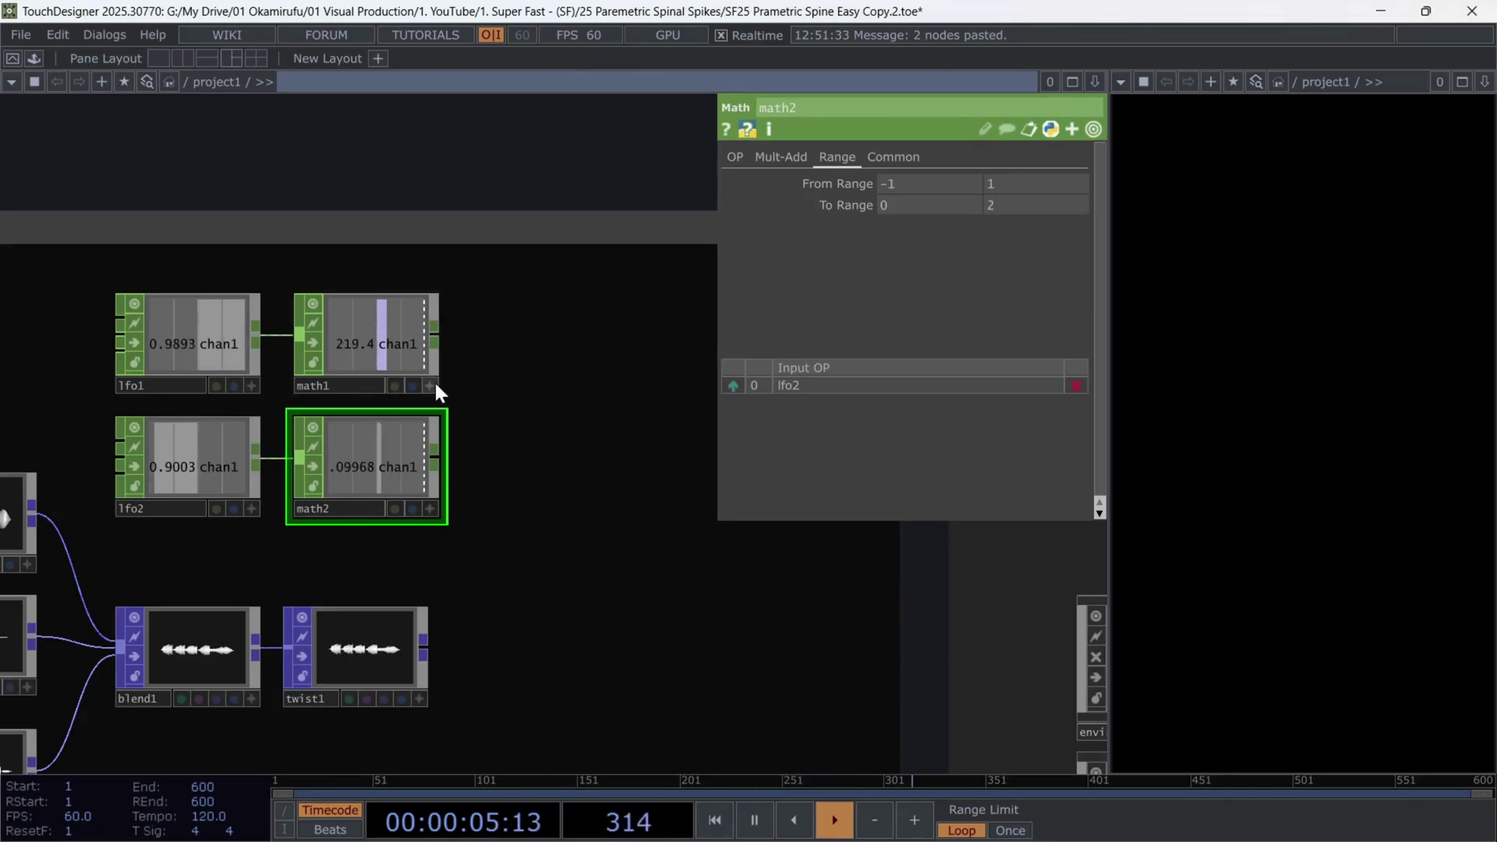
Make the math1 and math2 viewers active and link math1's chan1 to twist1's Strength as a CHOP reference
{"action": "left_click", "coordinate": [429, 385]}
{"action": "left_click", "coordinate": [429, 509]}
{"action": "left_click_drag", "start_coordinate": [616, 563], "coordinate": [542, 492]}
{"action": "scroll", "coordinate": [536, 492], "scroll_direction": "down", "scroll_amount": 2}
{"action": "left_click", "coordinate": [347, 556]}
{"action": "left_click_drag", "start_coordinate": [518, 425], "coordinate": [416, 451]}
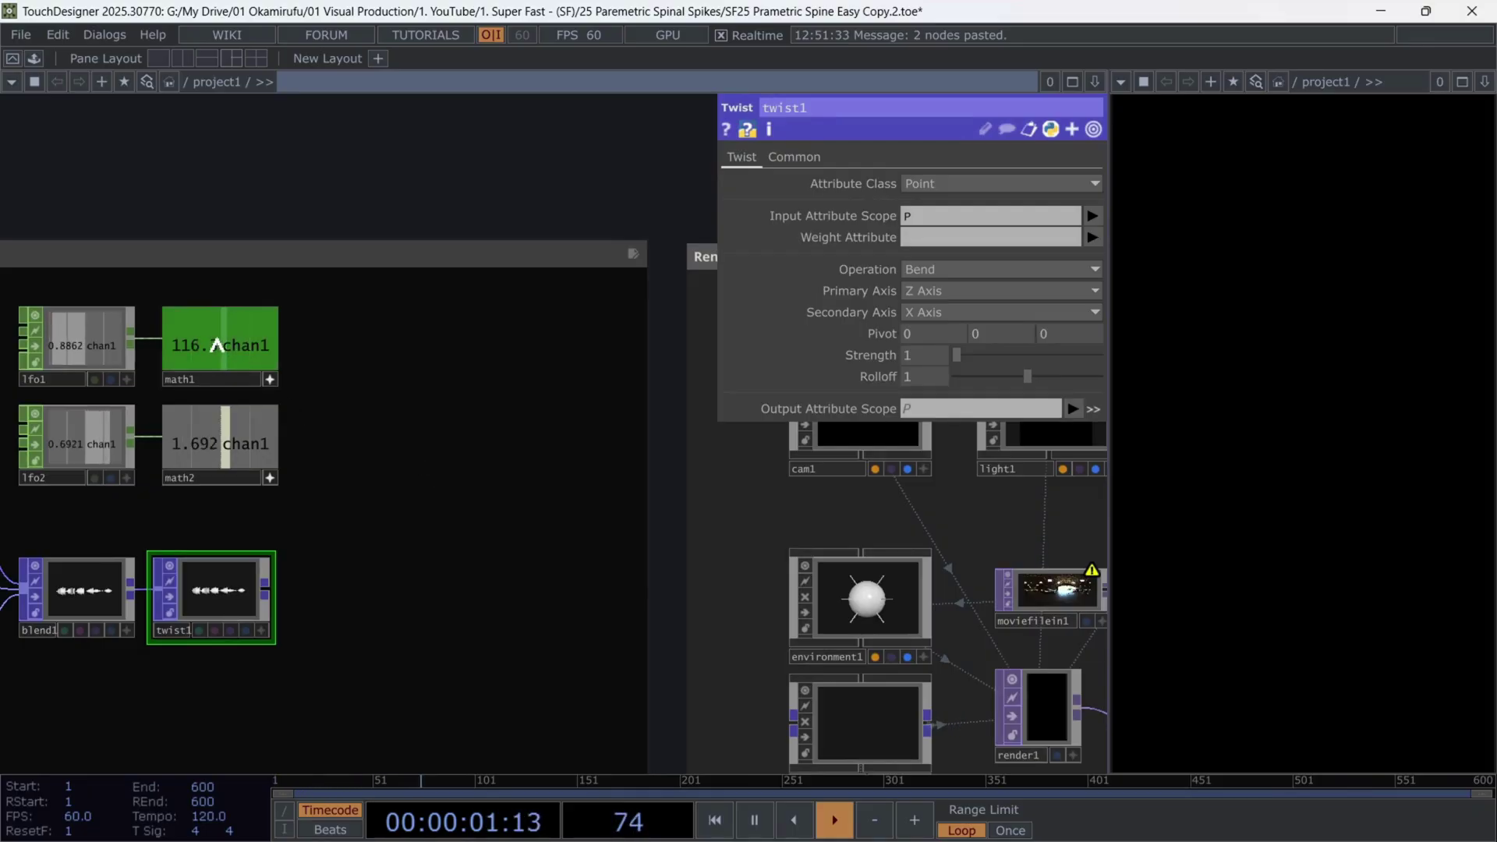
{"action": "left_click_drag", "start_coordinate": [913, 357], "coordinate": [929, 355]}
{"action": "left_click", "coordinate": [928, 343]}
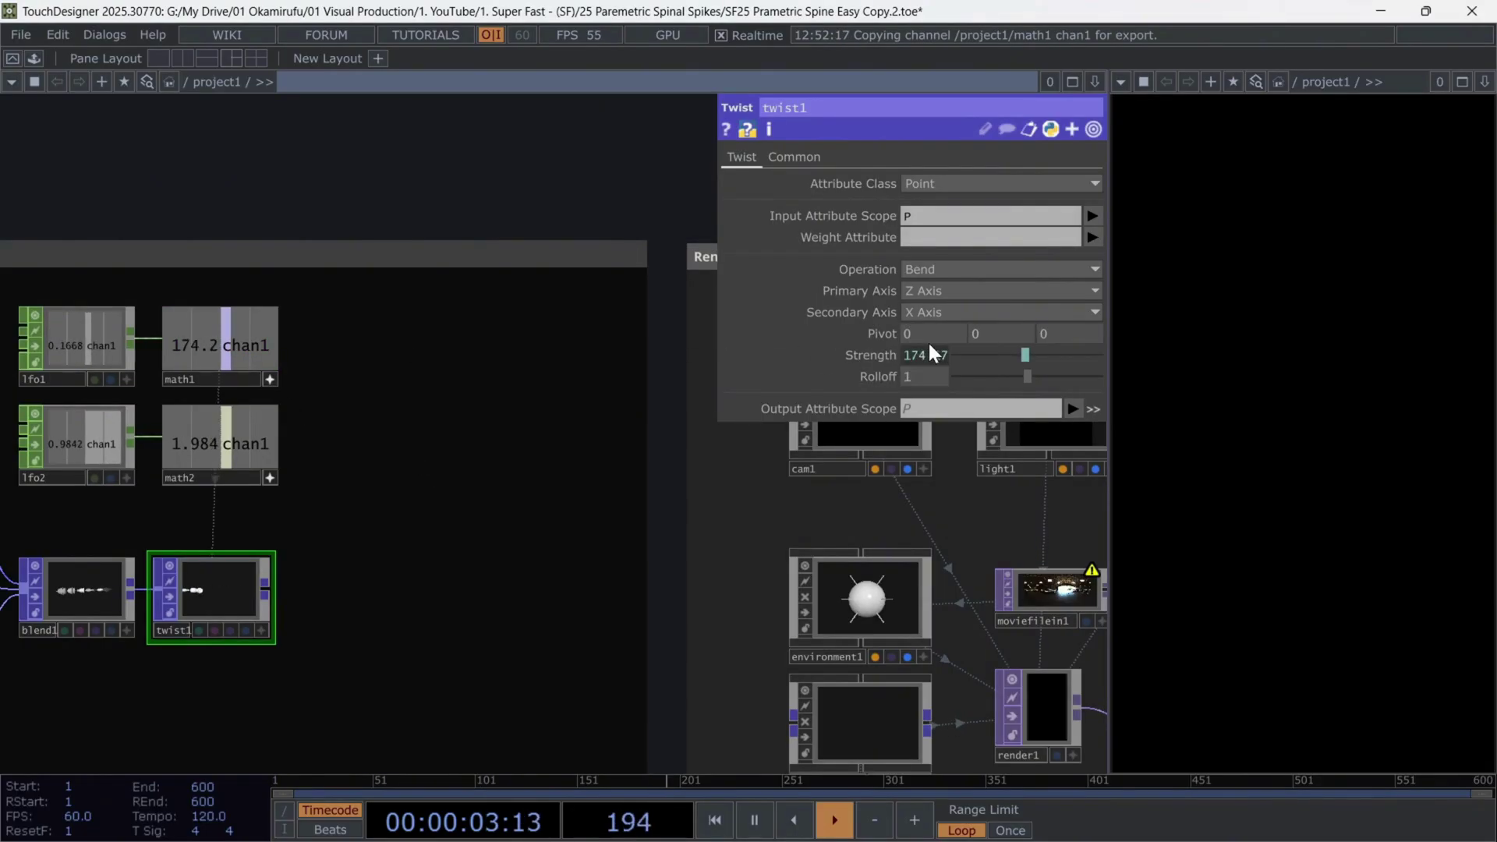
Link math2's chan1 to twist1's Rolloff as a CHOP reference
{"action": "left_click_drag", "start_coordinate": [423, 539], "coordinate": [444, 535]}
{"action": "scroll", "coordinate": [296, 499], "scroll_direction": "up", "scroll_amount": 5}
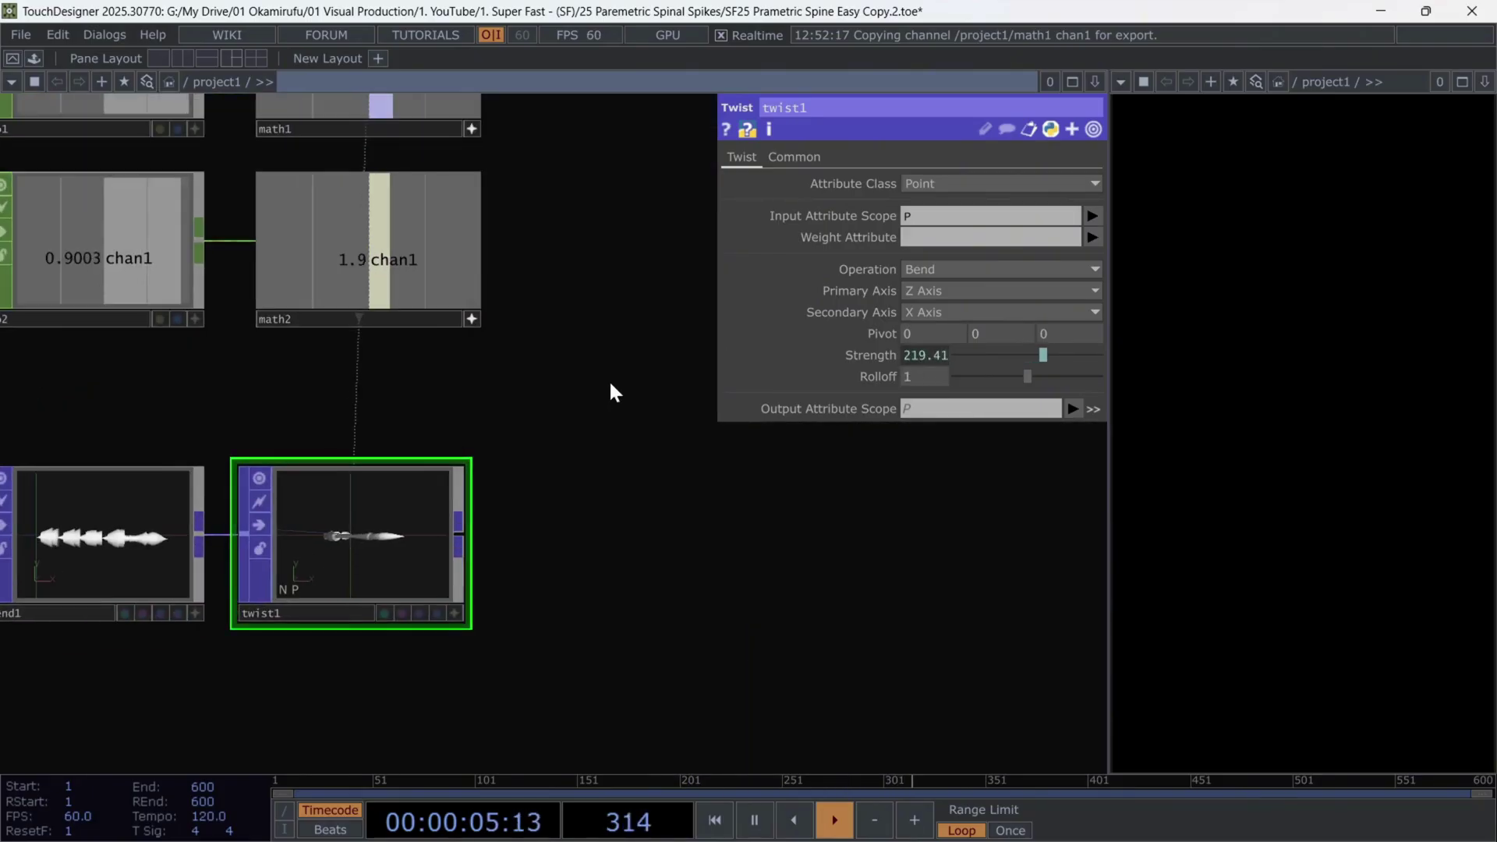
{"action": "left_click_drag", "start_coordinate": [367, 312], "coordinate": [932, 372]}
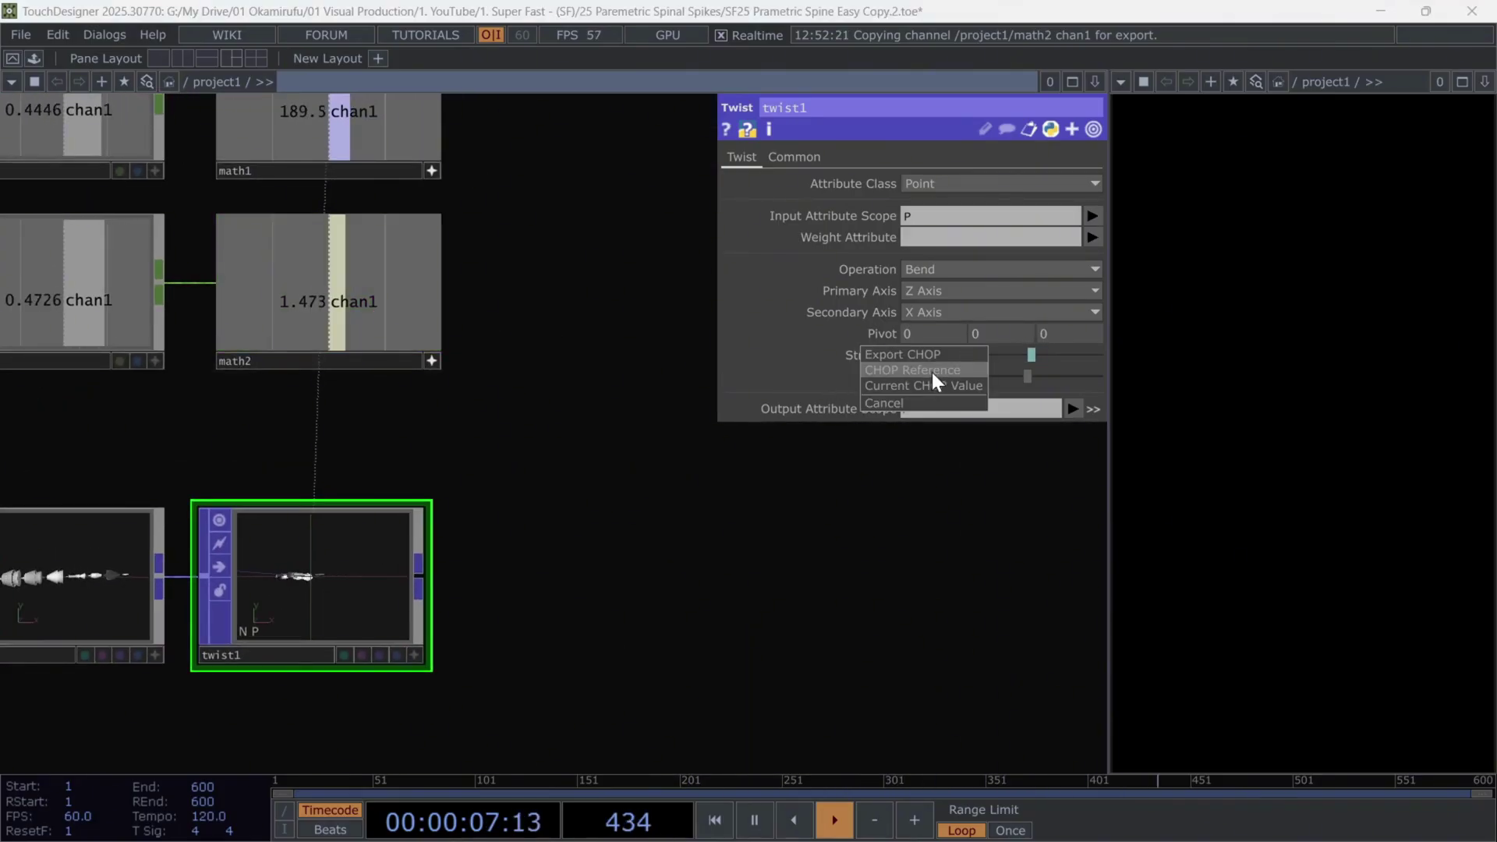
{"action": "left_click", "coordinate": [934, 366]}
Add a Copy POP connected to the output of twist1
{"action": "scroll", "coordinate": [558, 587], "scroll_direction": "down", "scroll_amount": 3}
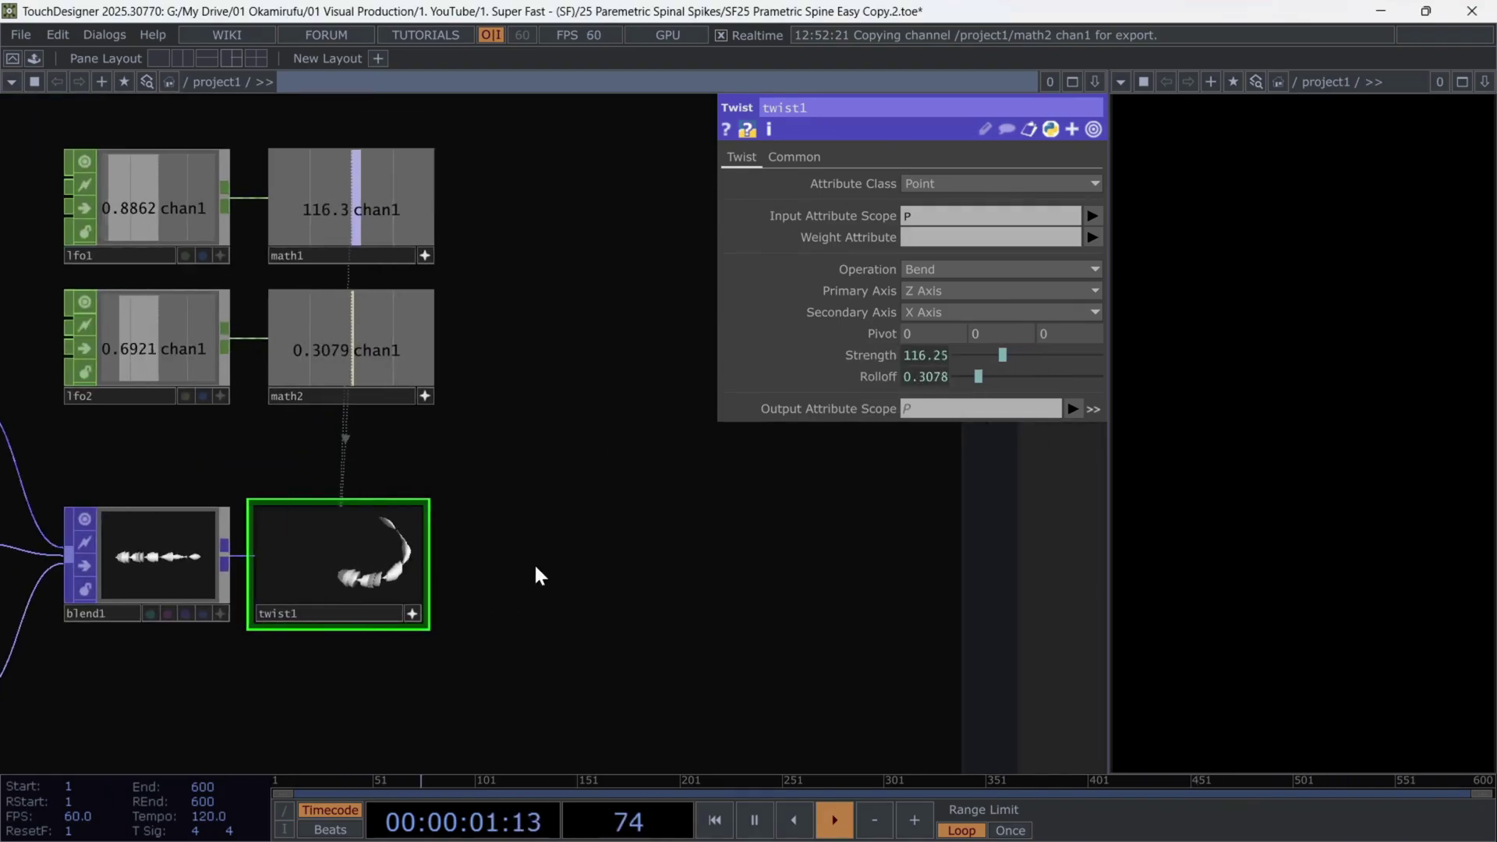
{"action": "scroll", "coordinate": [533, 563], "scroll_direction": "up", "scroll_amount": 3}
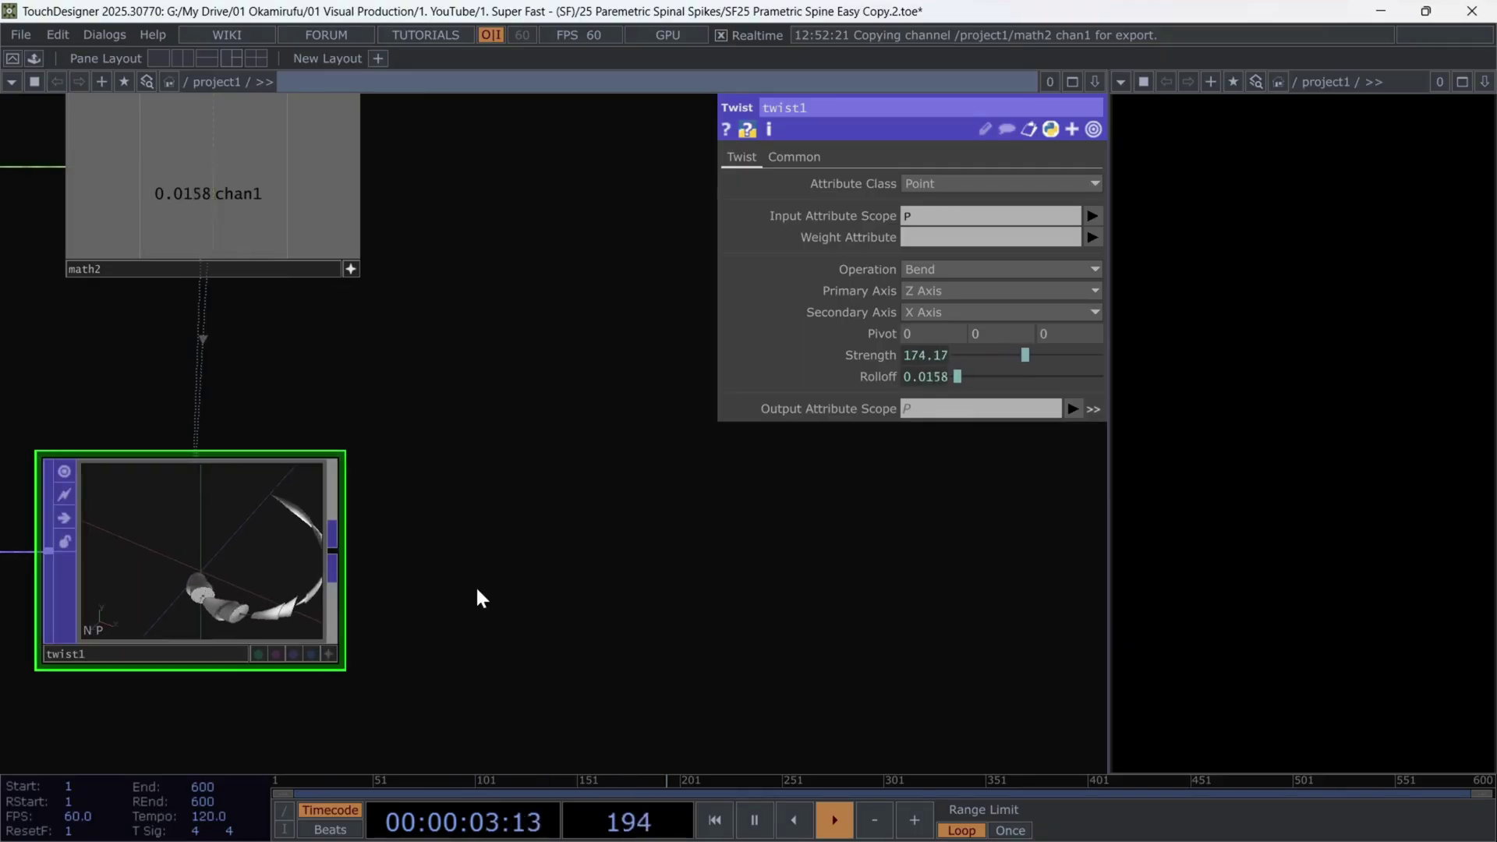
{"action": "scroll", "coordinate": [476, 587], "scroll_direction": "down", "scroll_amount": 3}
{"action": "key", "text": "Tab"}
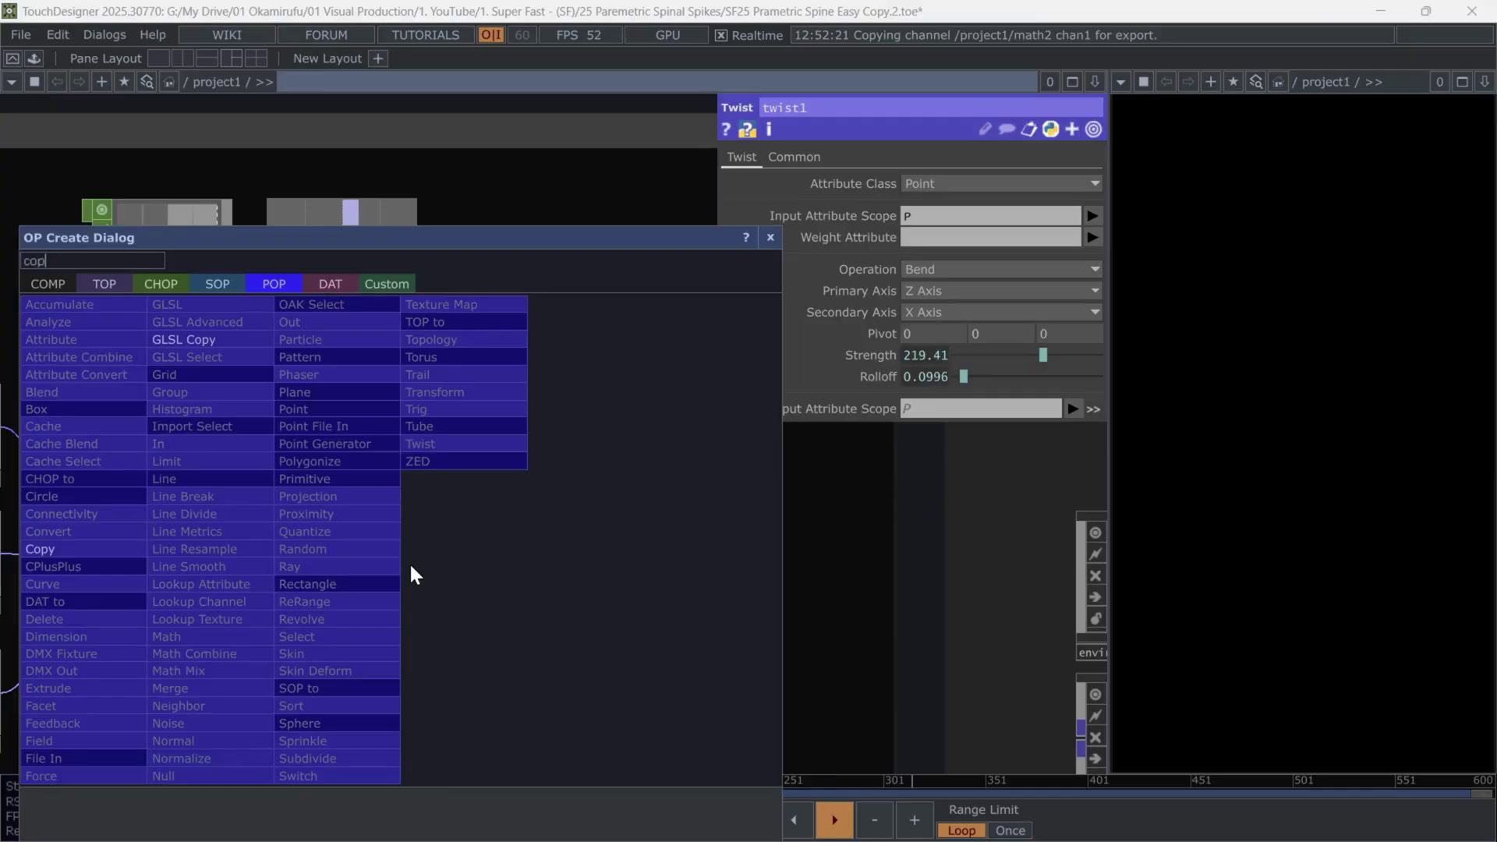
{"action": "left_click", "coordinate": [106, 549]}
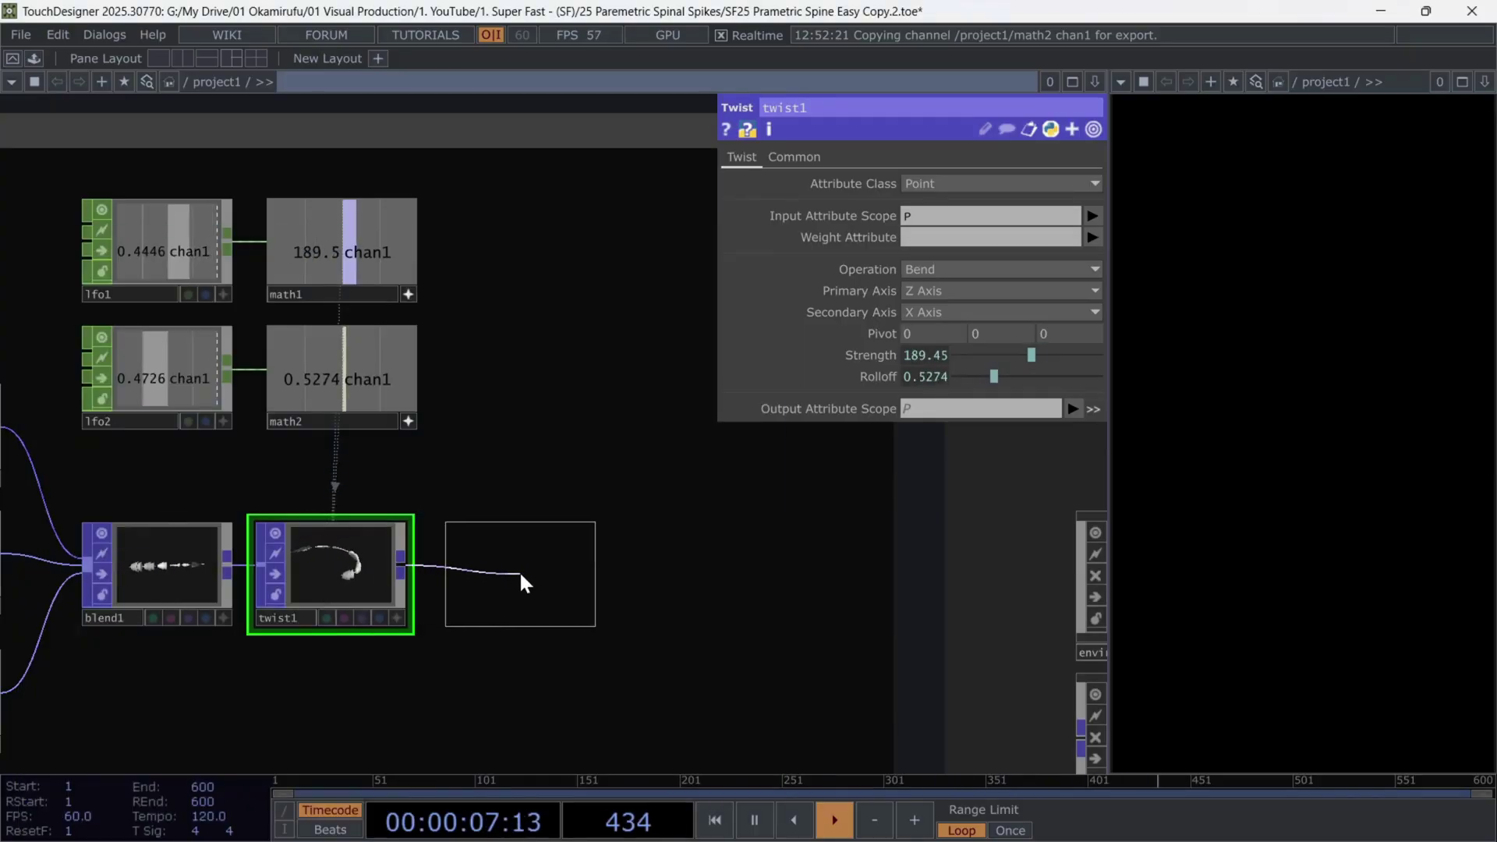
{"action": "left_click", "coordinate": [517, 575]}
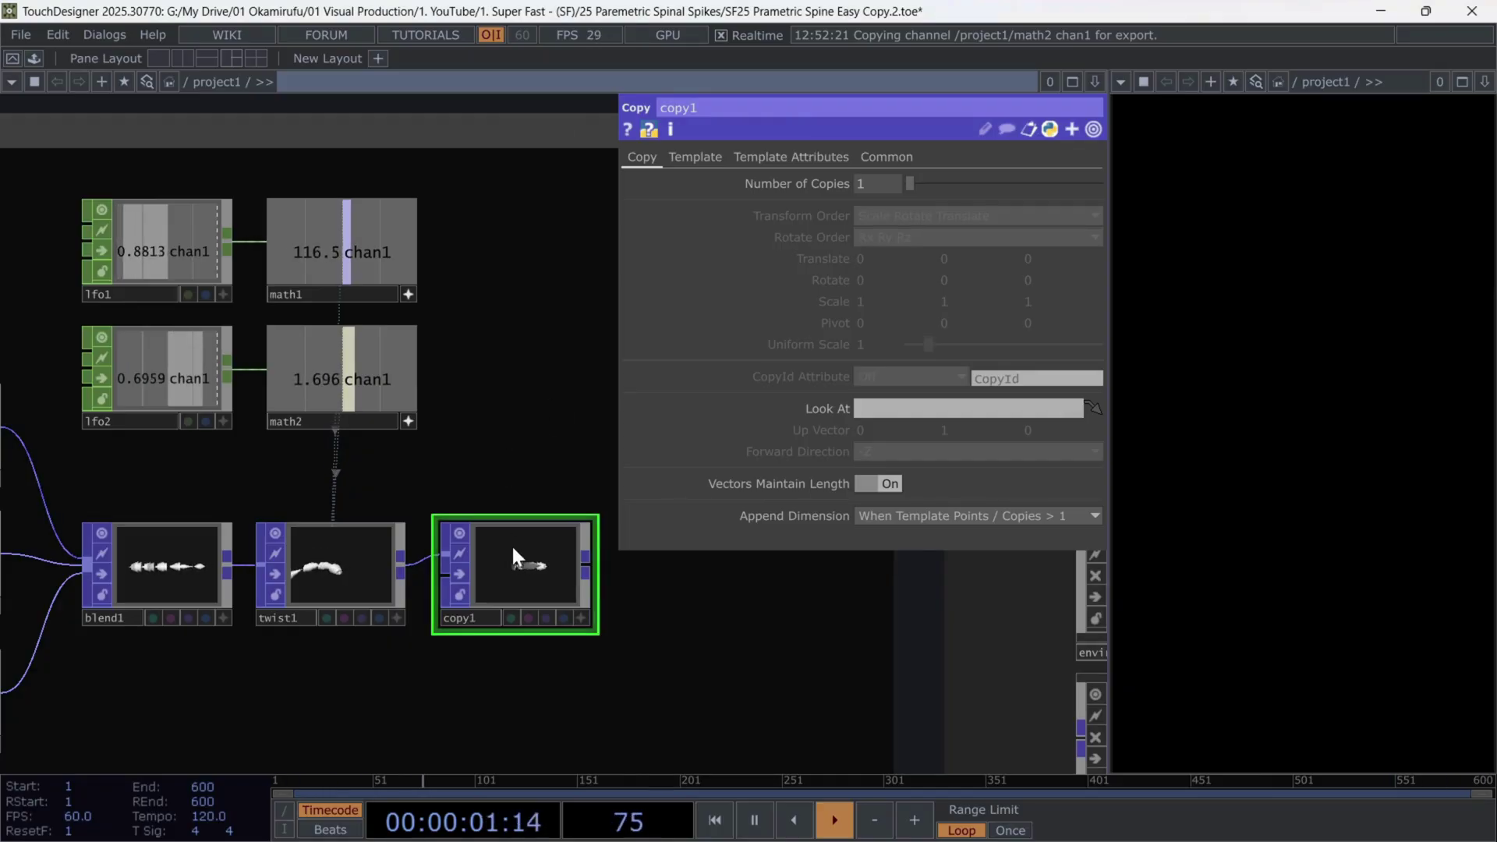
Set copy1 to 20 copies with a Translate of -2.3 in X and -0.7 in Y
{"action": "left_click_drag", "start_coordinate": [569, 404], "coordinate": [442, 412]}
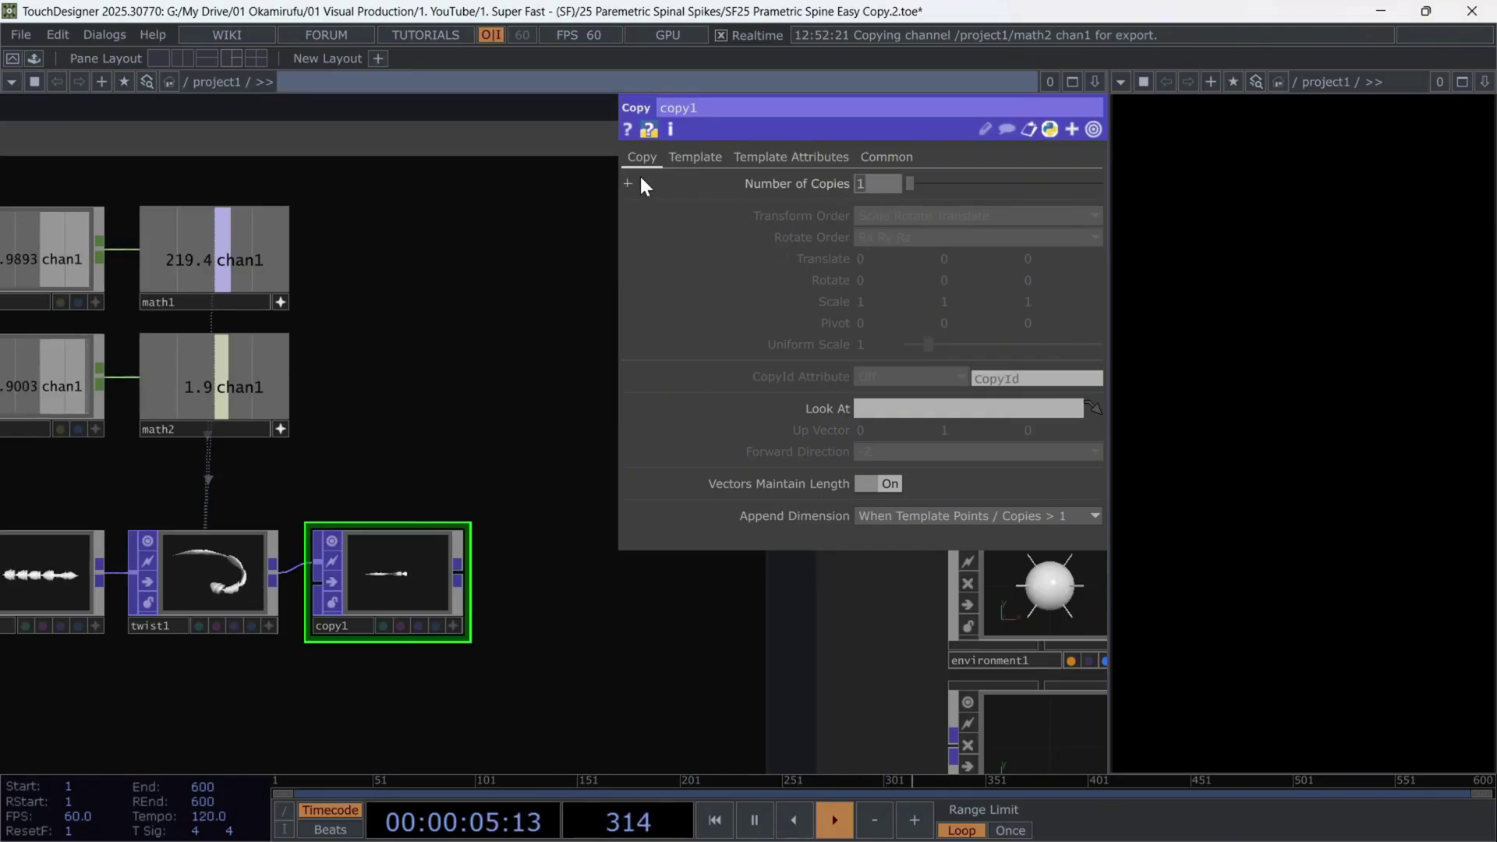
{"action": "type", "text": "20"}
{"action": "key", "text": "Return"}
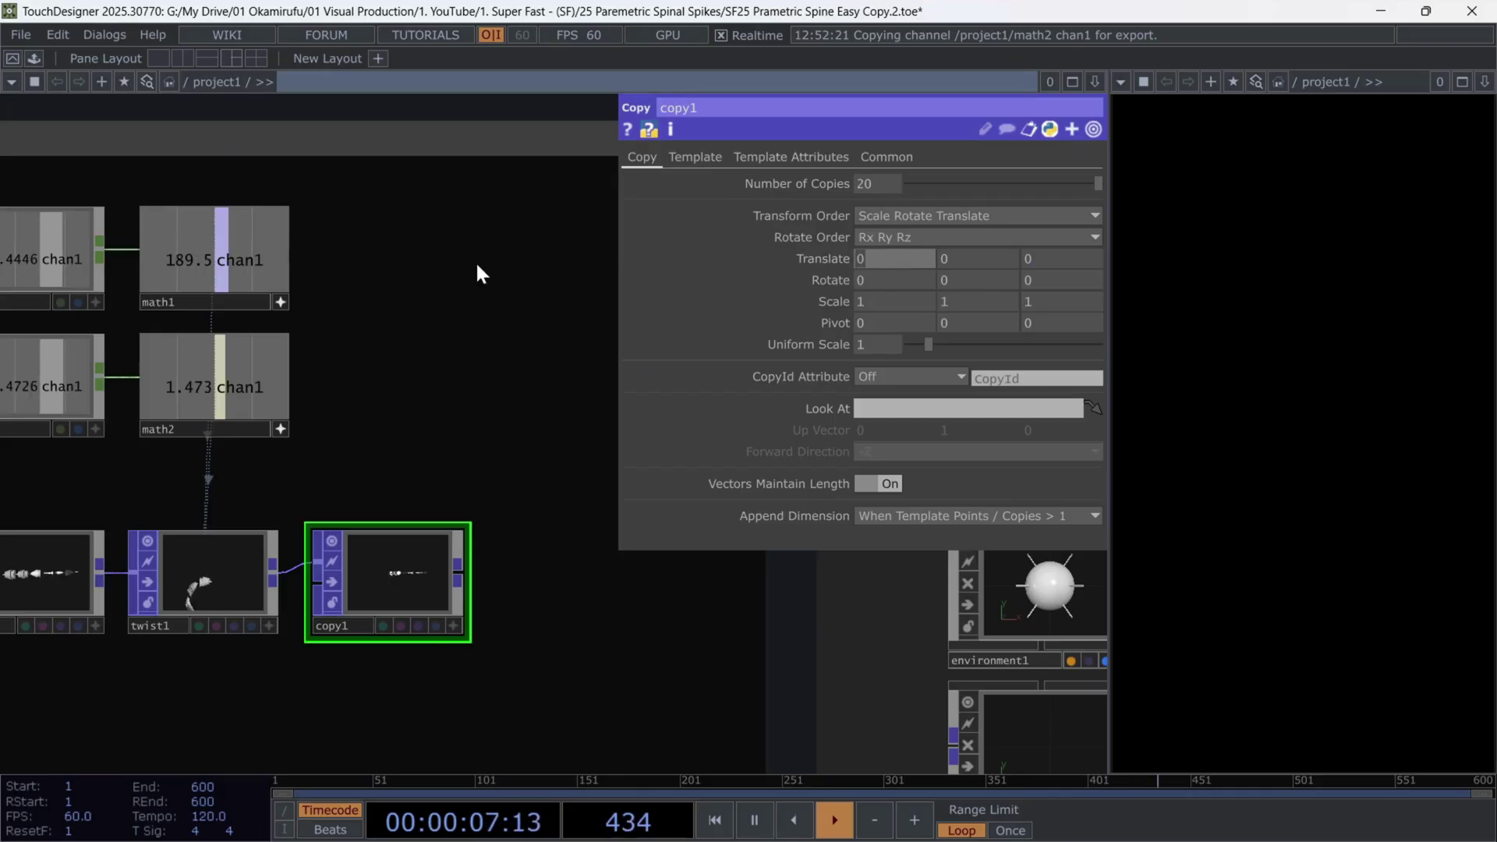
{"action": "type", "text": "-2.3"}
{"action": "key", "text": "Tab"}
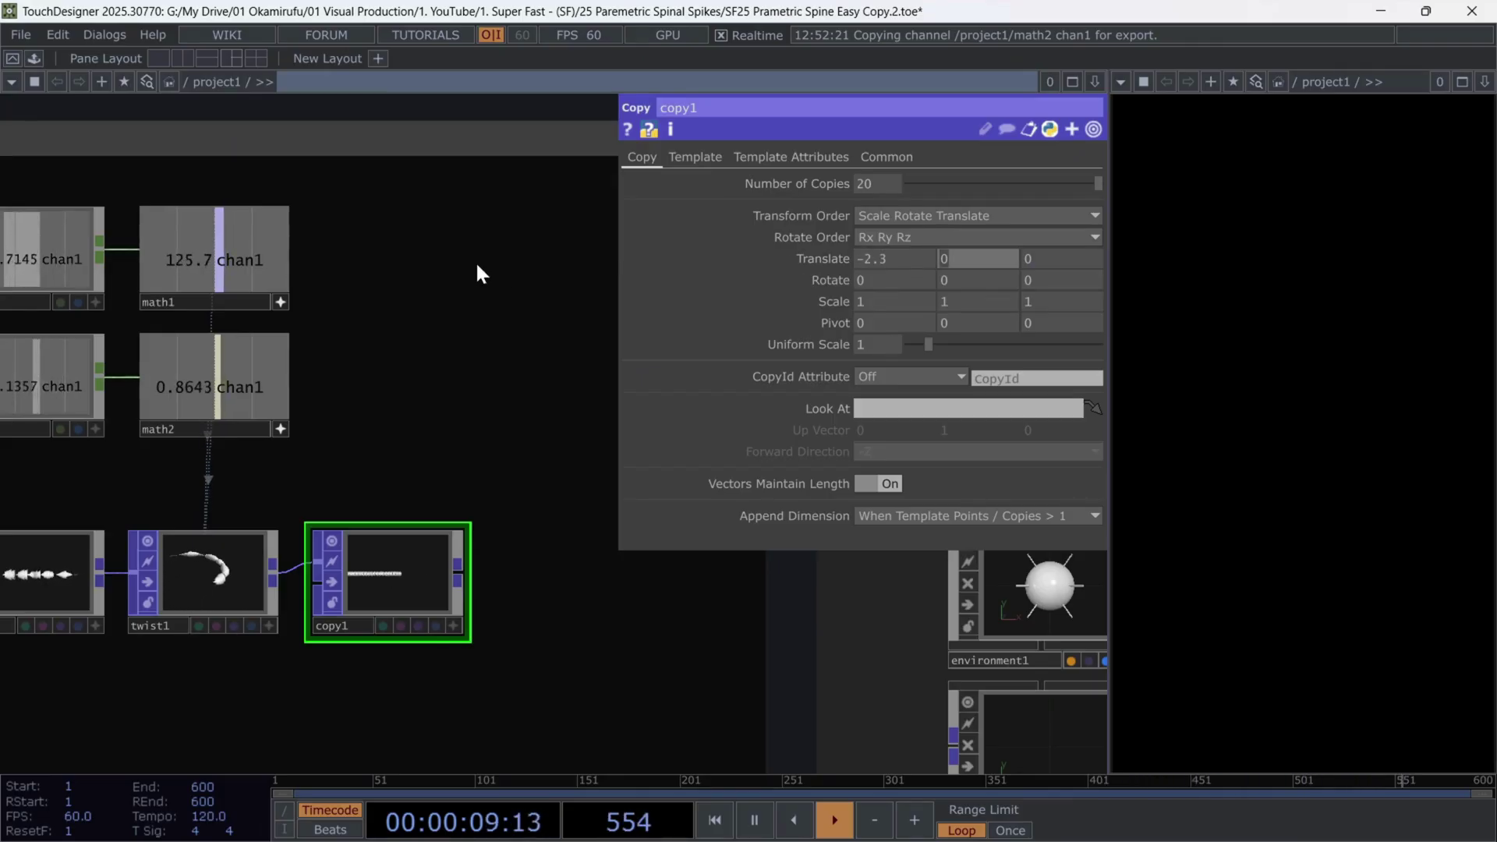
{"action": "type", "text": "-0.7"}
{"action": "key", "text": "Tab"}
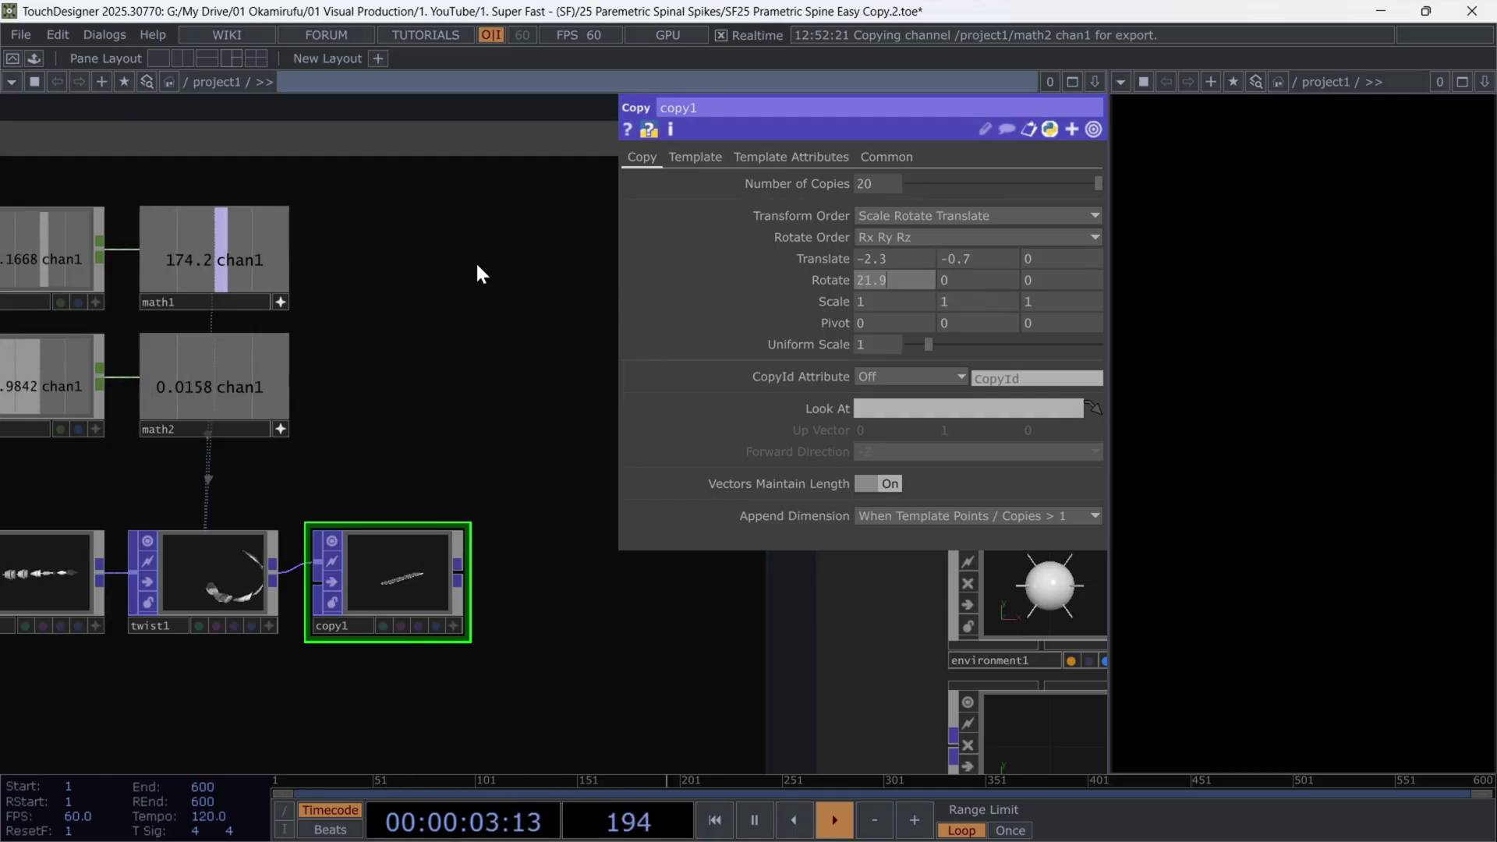
Set copy1's Rotate to 21.9 in X and -2.7 in Y, and its Scale to 1.026 on all three axes
{"action": "type", "text": "21.9"}
{"action": "key", "text": "Tab"}
{"action": "type", "text": "-2.7"}
{"action": "key", "text": "Tab"}
{"action": "key", "text": "Tab"}
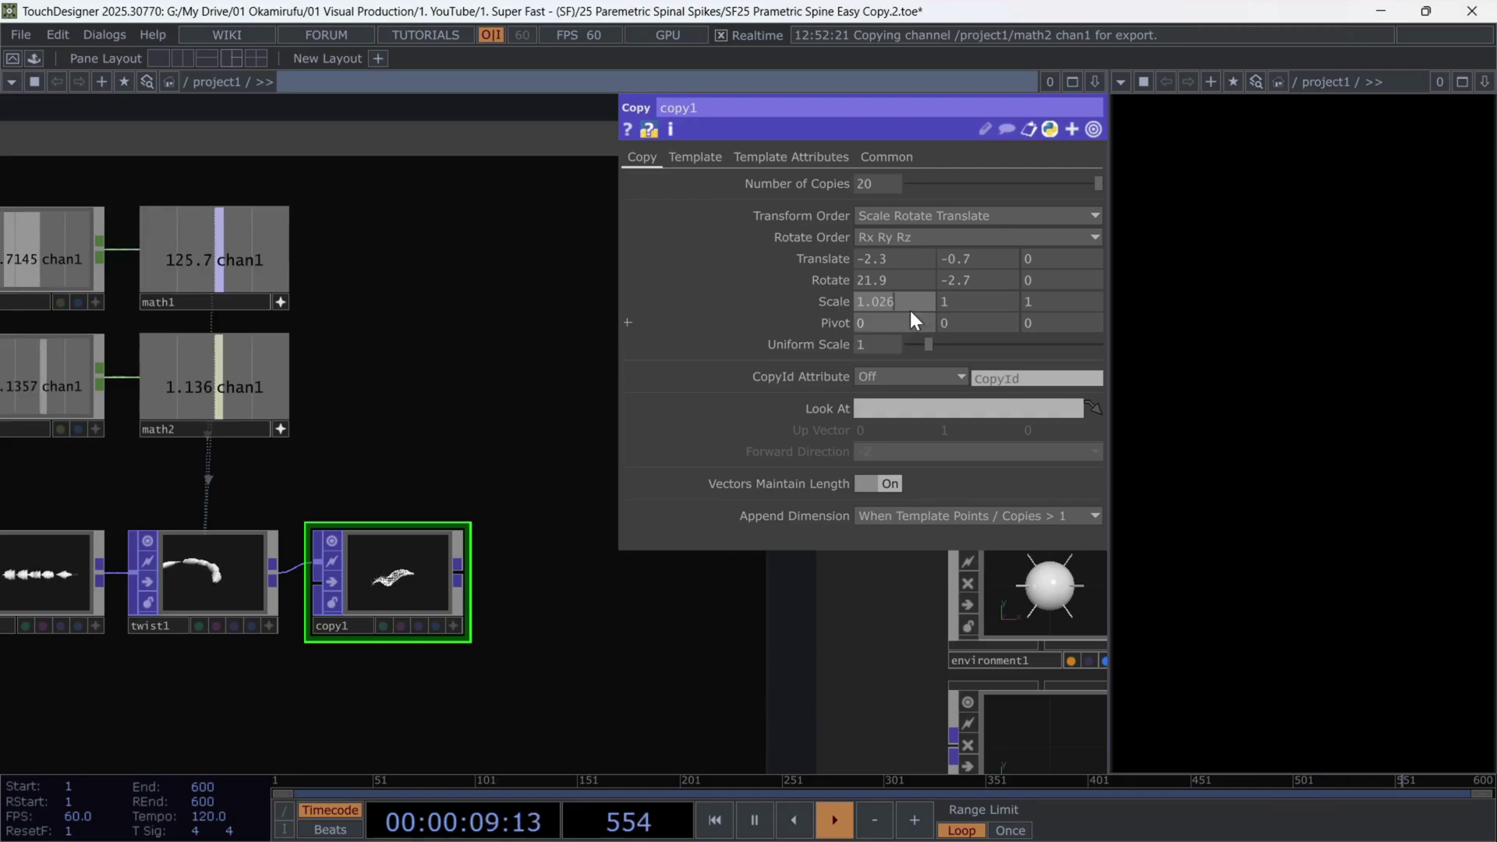
{"action": "left_click_drag", "start_coordinate": [909, 308], "coordinate": [821, 297]}
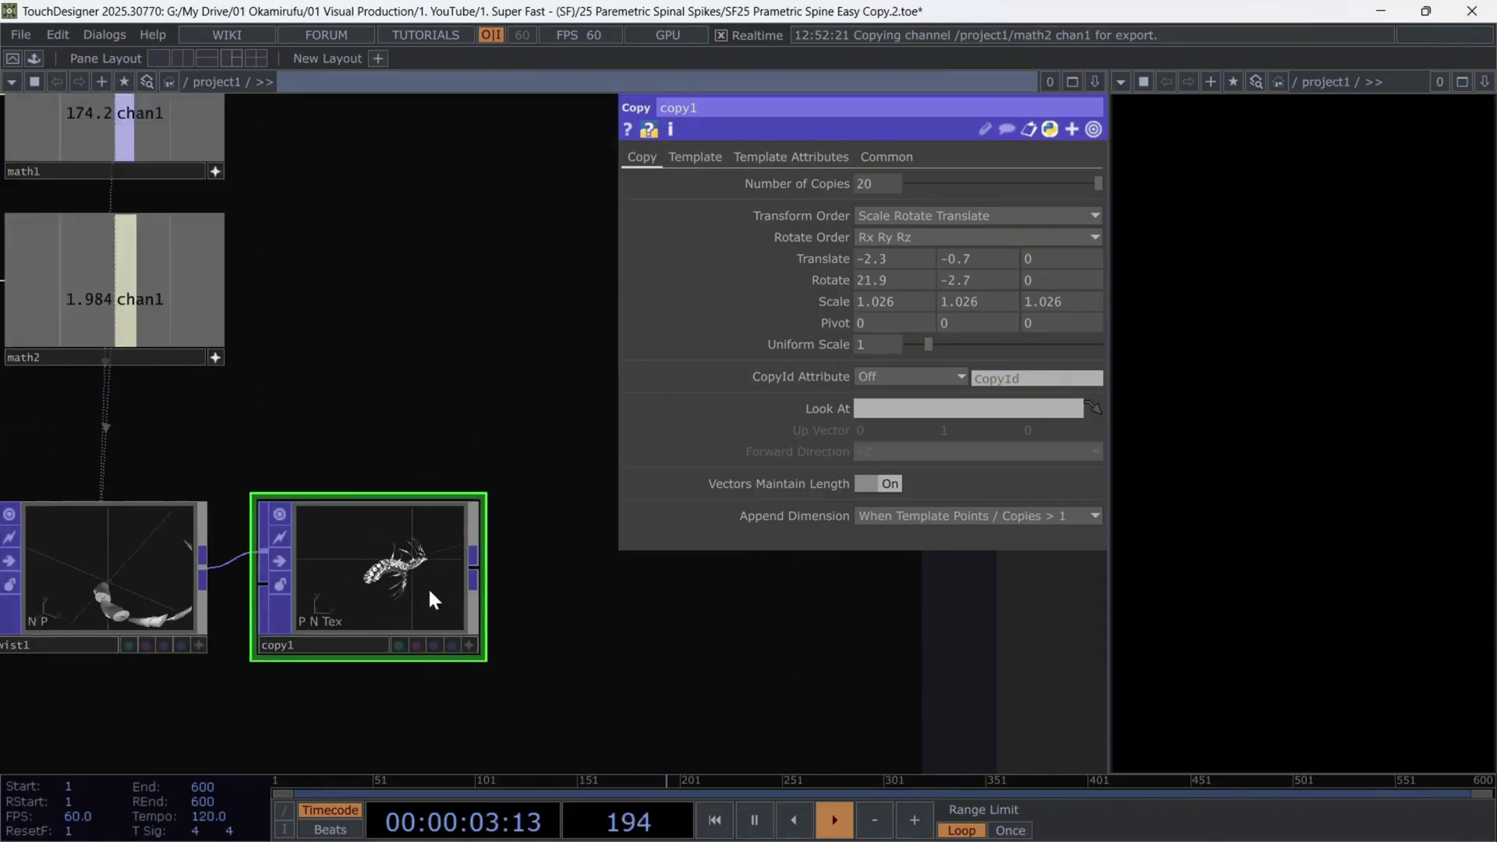
Inspect the spine in copy1's viewer and add a second Copy POP connected to copy1's output
{"action": "scroll", "coordinate": [377, 574], "scroll_direction": "up", "scroll_amount": 6}
{"action": "scroll", "coordinate": [296, 539], "scroll_direction": "down", "scroll_amount": 5}
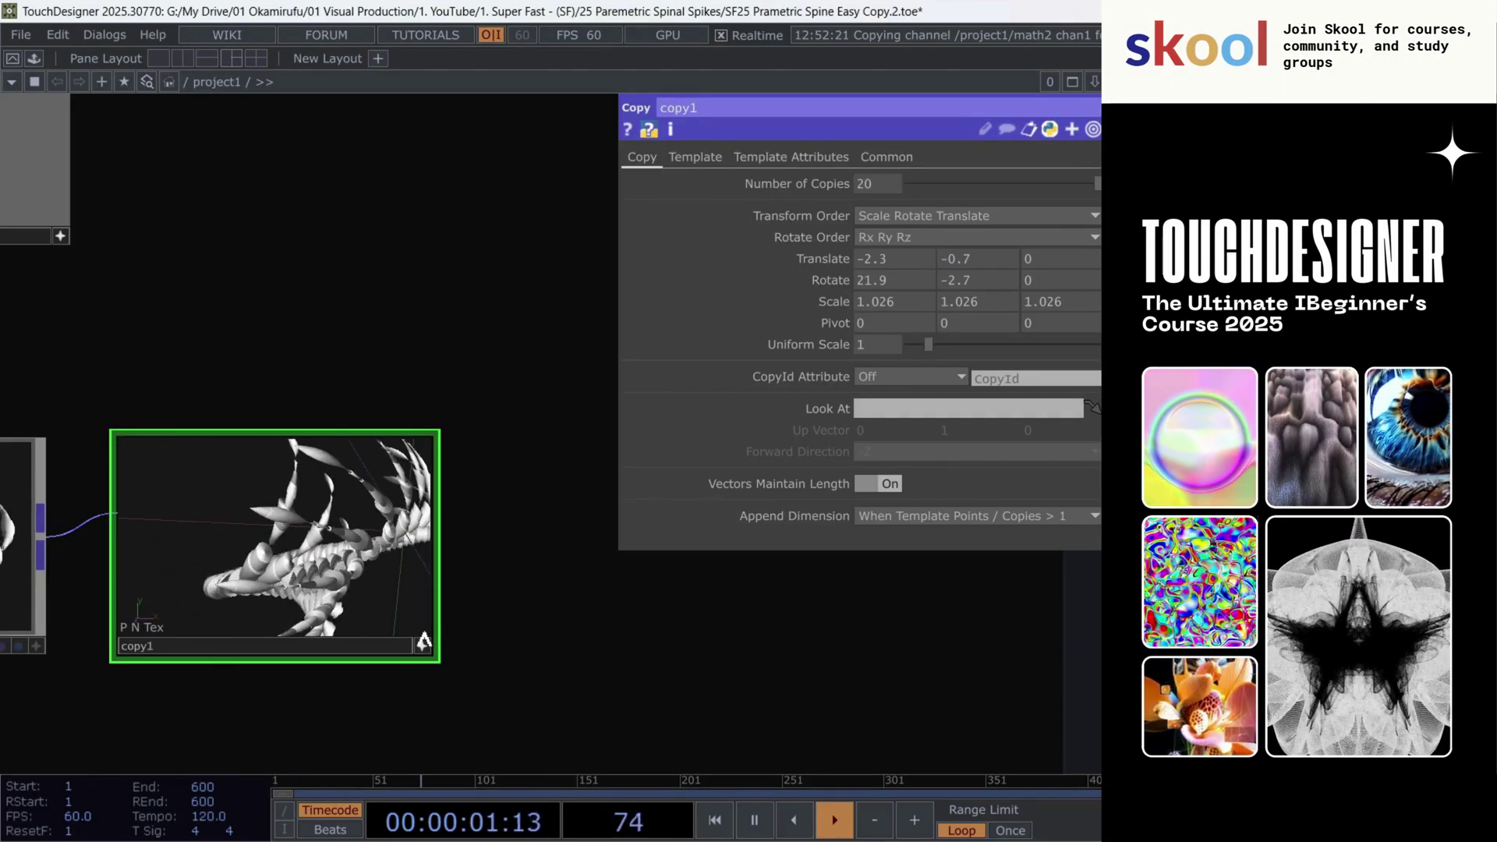
{"action": "left_click", "coordinate": [421, 646]}
{"action": "left_click_drag", "start_coordinate": [648, 616], "coordinate": [545, 576]}
{"action": "scroll", "coordinate": [552, 572], "scroll_direction": "down", "scroll_amount": 3}
{"action": "left_click", "coordinate": [409, 518]}
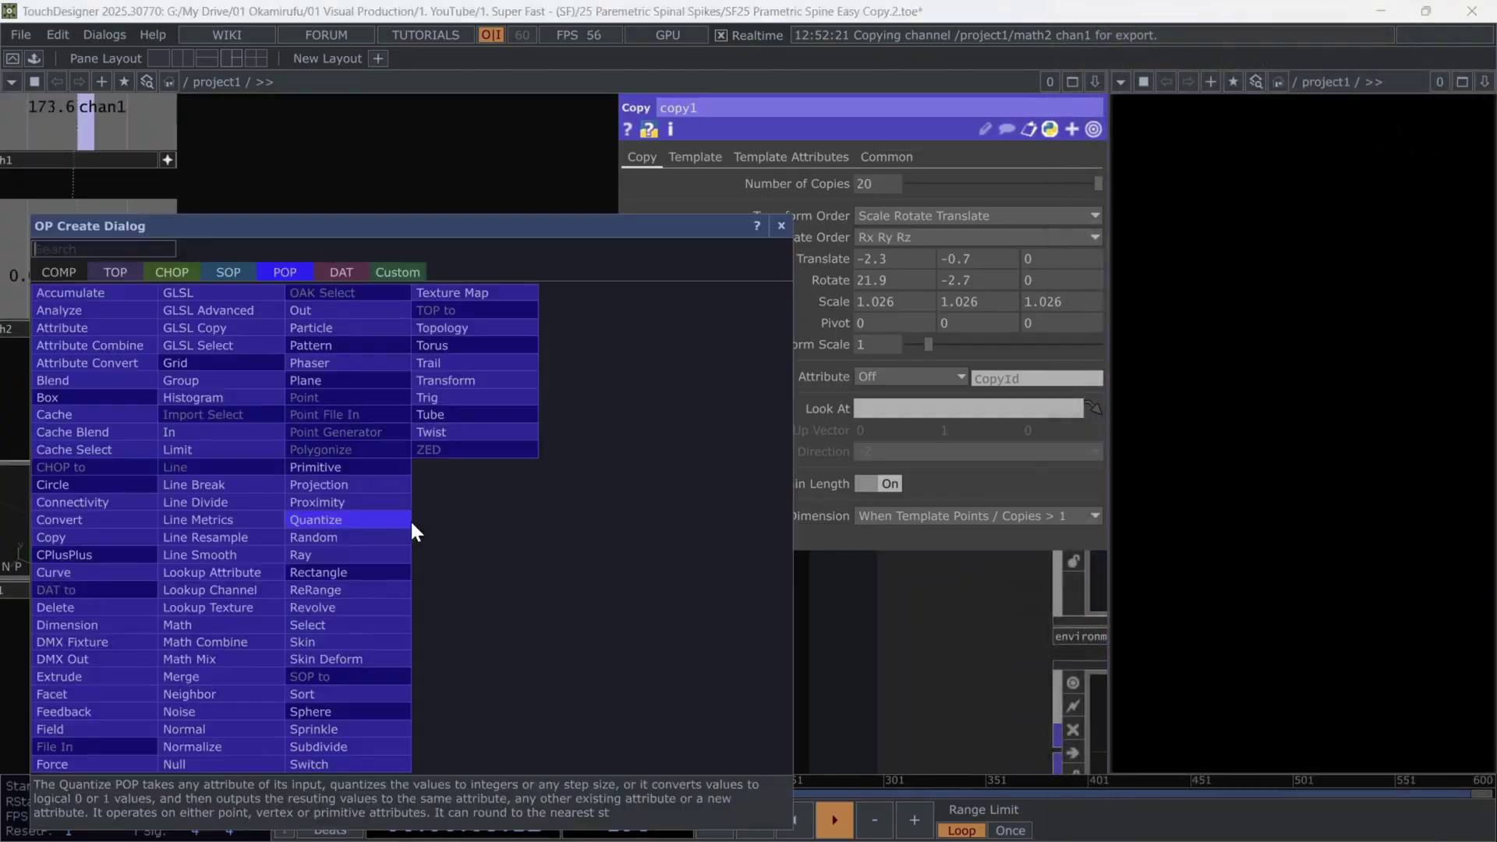
{"action": "type", "text": "cop"}
{"action": "left_click", "coordinate": [113, 535]}
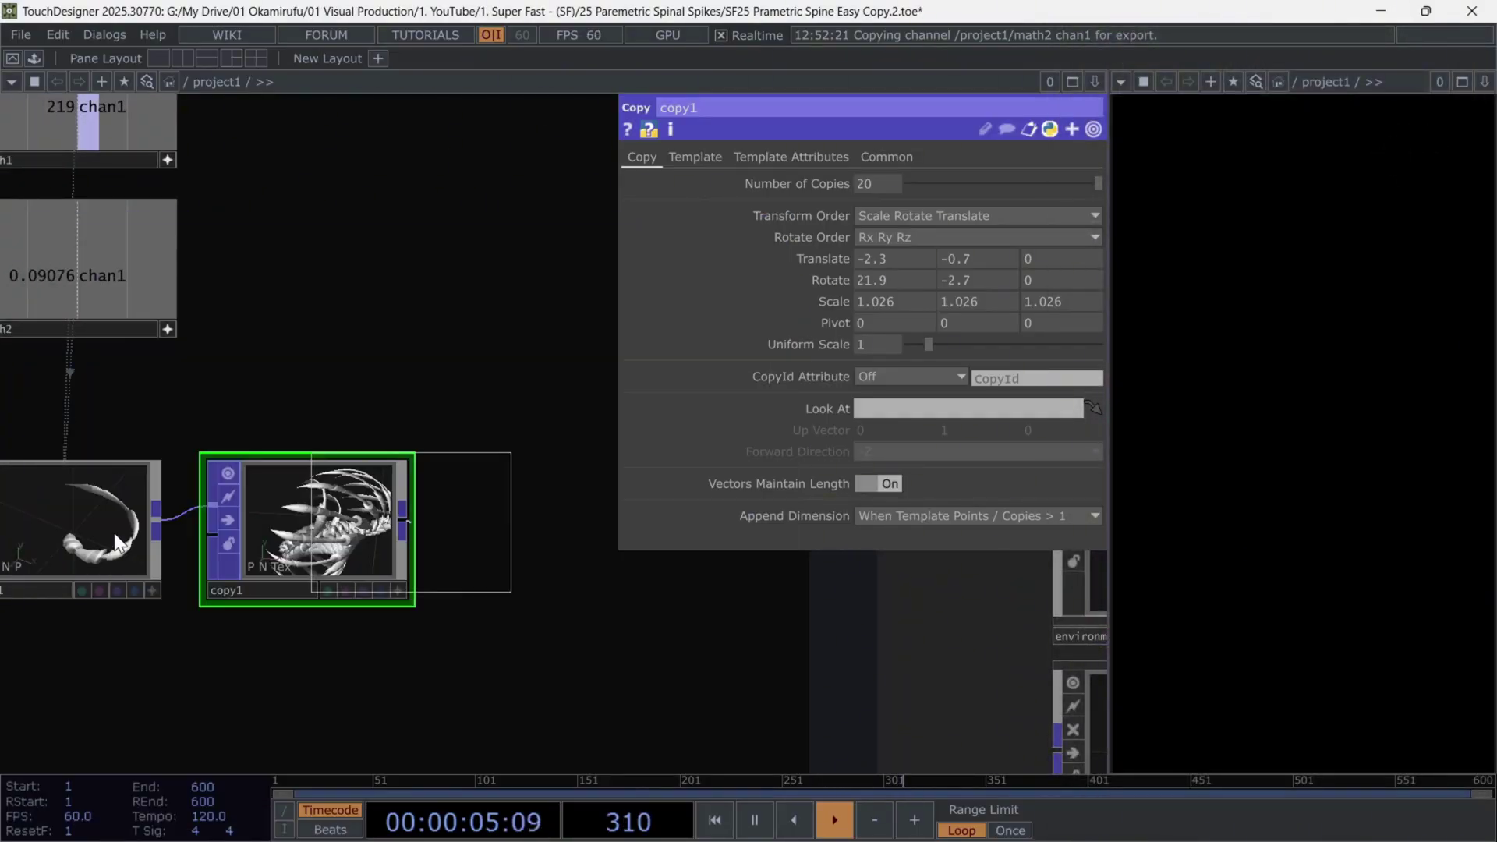
{"action": "left_click", "coordinate": [541, 526]}
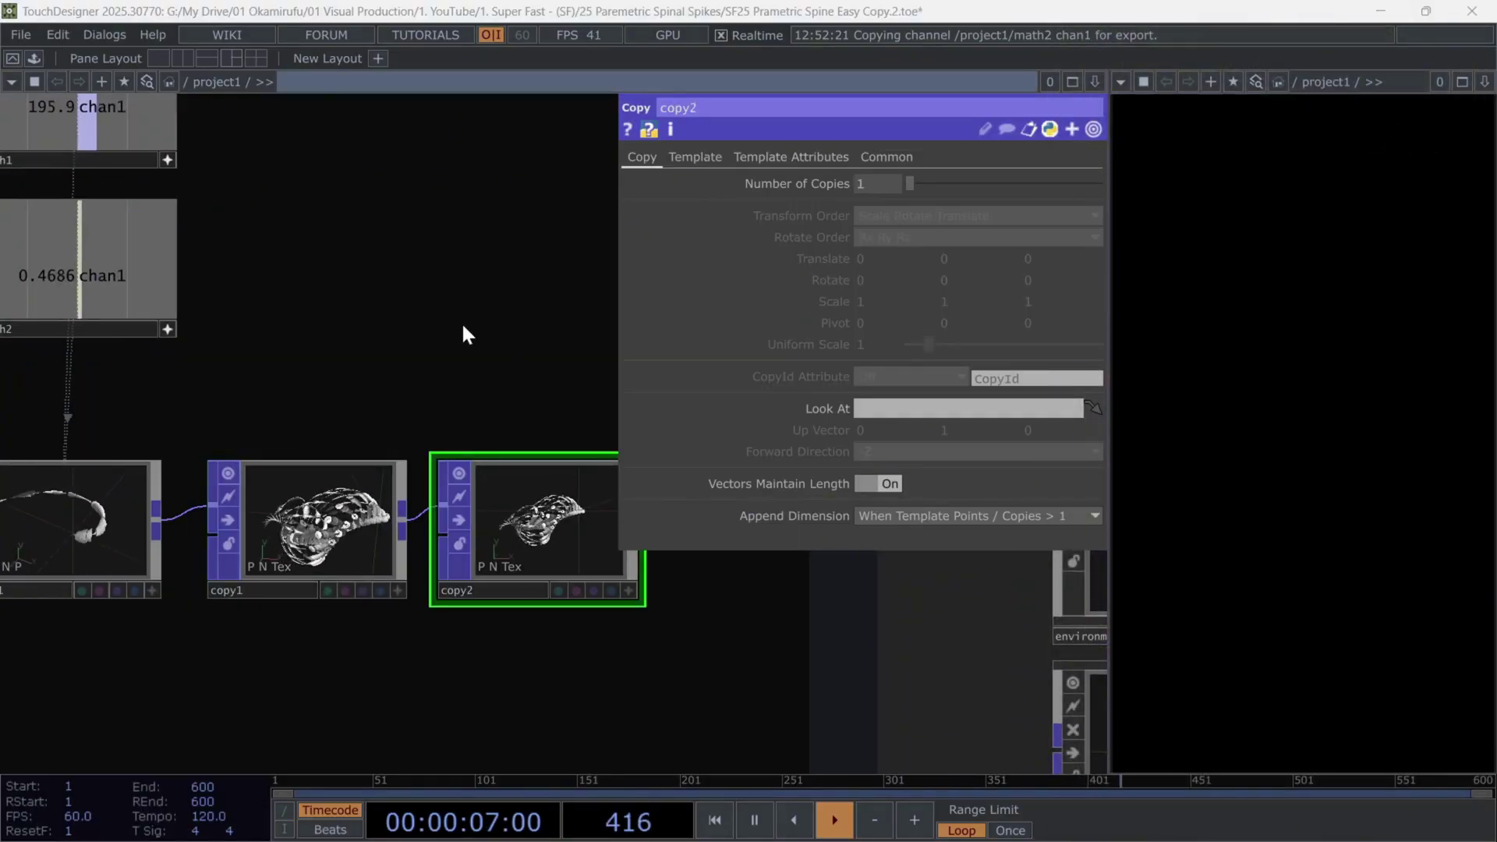
Set copy2 to 3 copies with a Y Translate of 4
{"action": "left_click_drag", "start_coordinate": [464, 335], "coordinate": [365, 331]}
{"action": "left_click_drag", "start_coordinate": [863, 180], "coordinate": [841, 179]}
{"action": "type", "text": "3"}
{"action": "key", "text": "Return"}
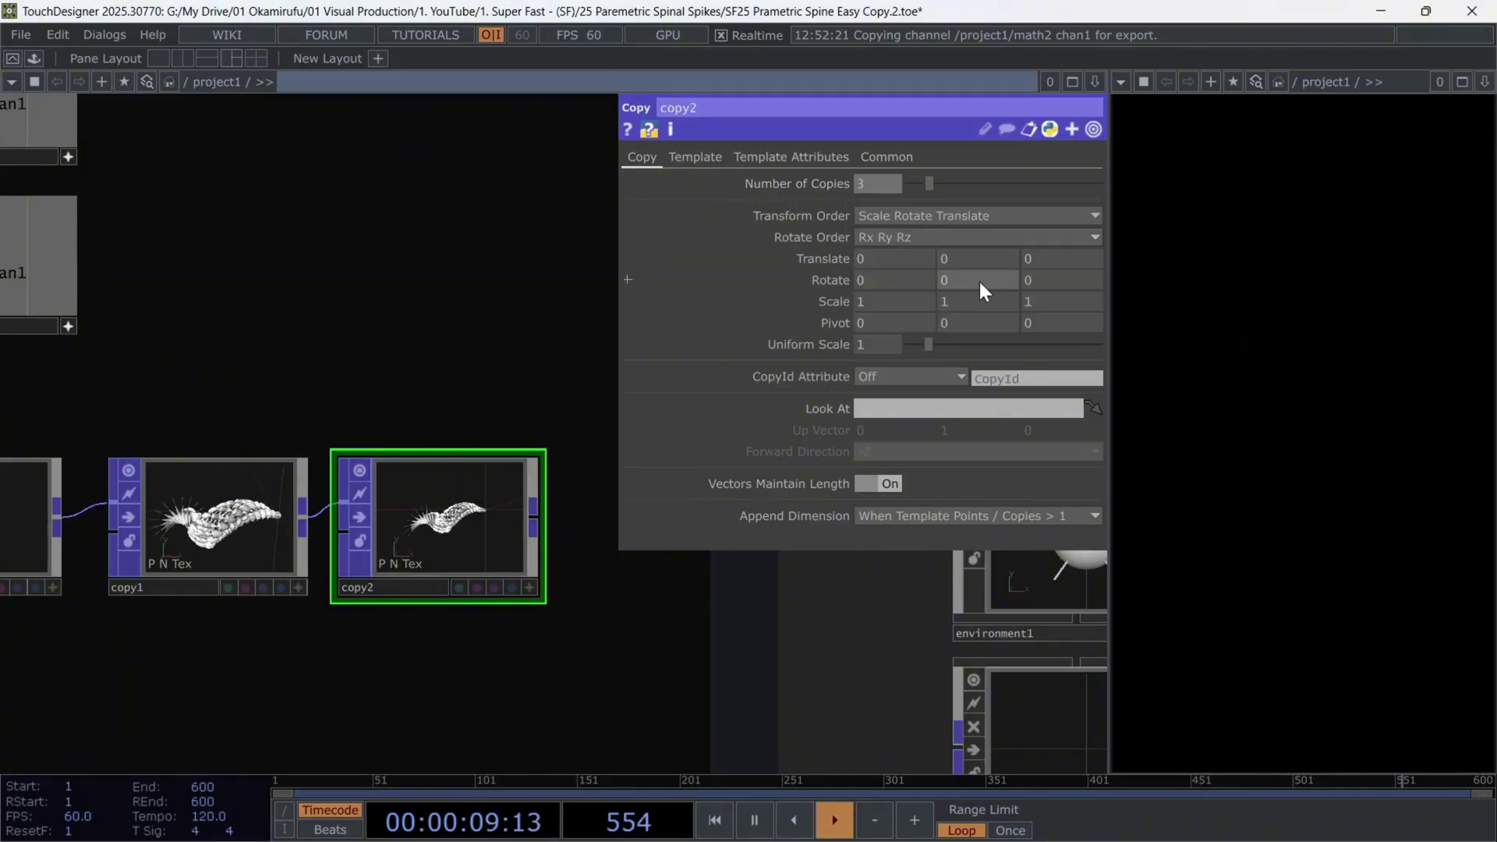
{"action": "left_click_drag", "start_coordinate": [970, 257], "coordinate": [931, 261]}
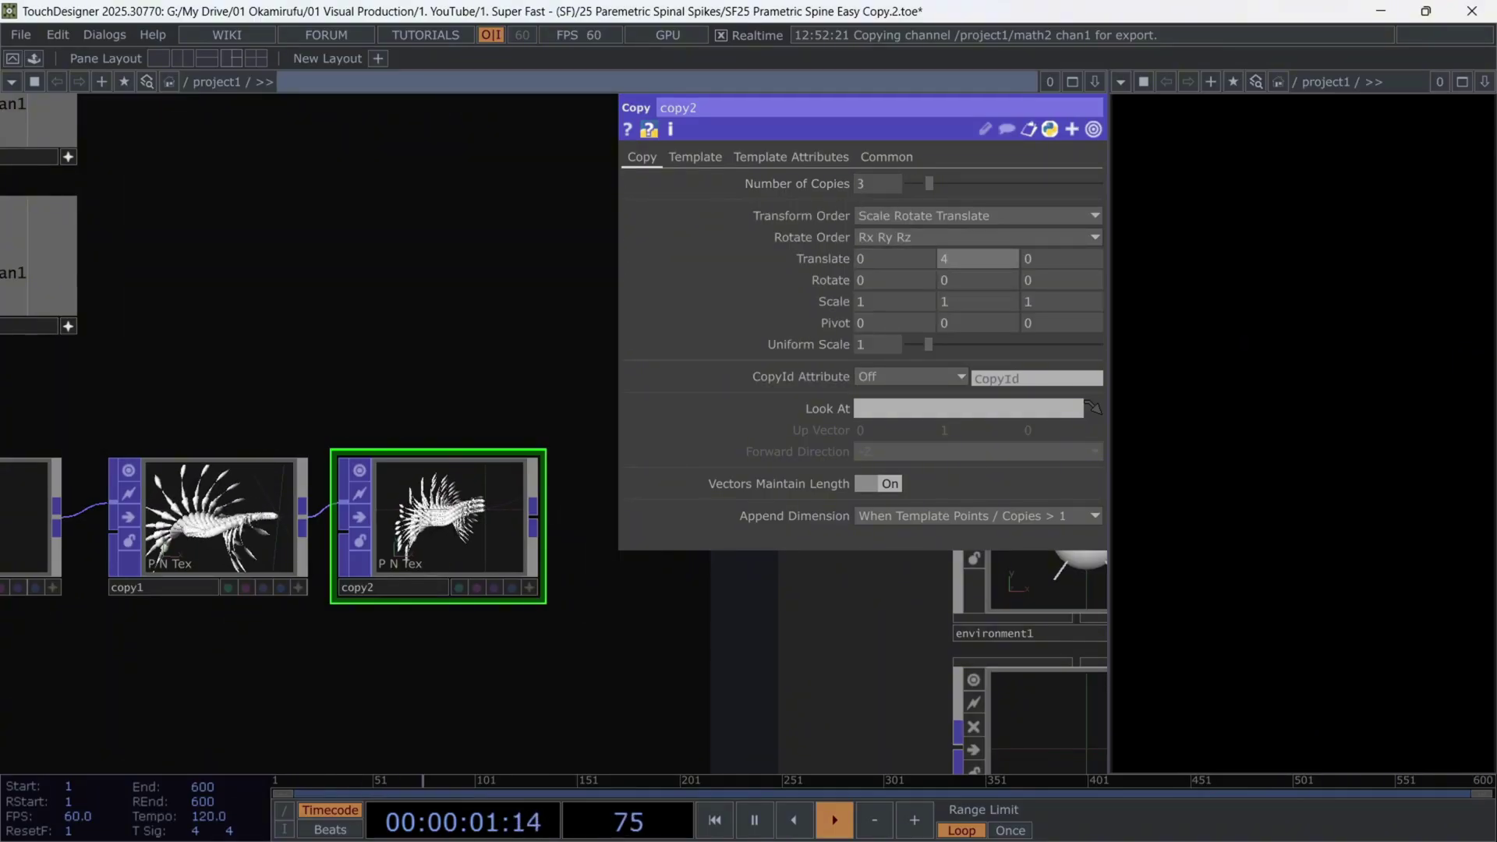
{"action": "type", "text": "4"}
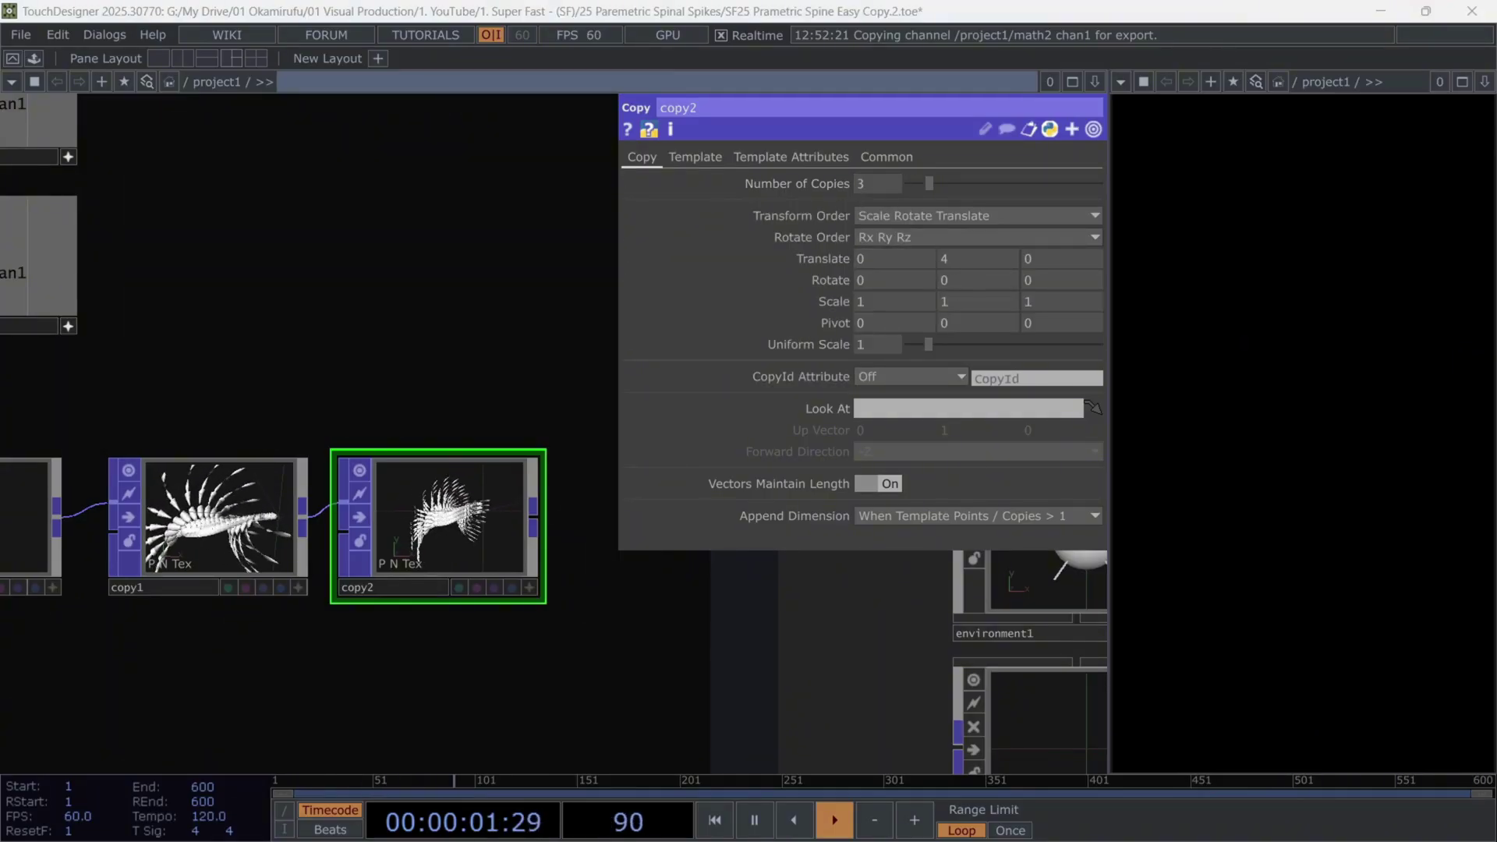
Drive copy2's X Rotate with the expression absTime.seconds
{"action": "left_click", "coordinate": [831, 280]}
{"action": "left_click", "coordinate": [829, 302]}
{"action": "type", "text": "a"}
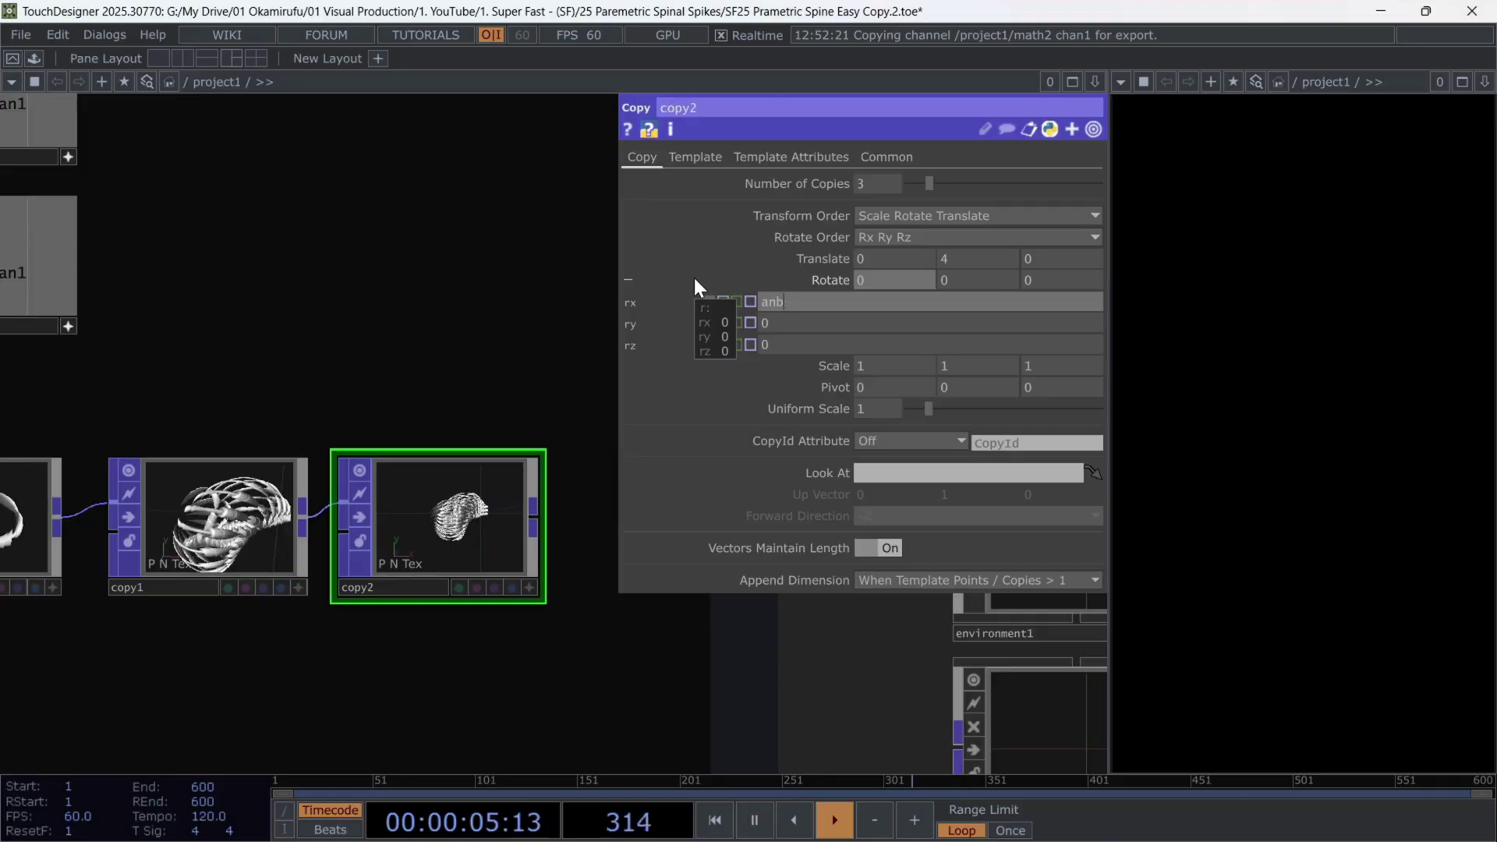
{"action": "type", "text": "bsTim"}
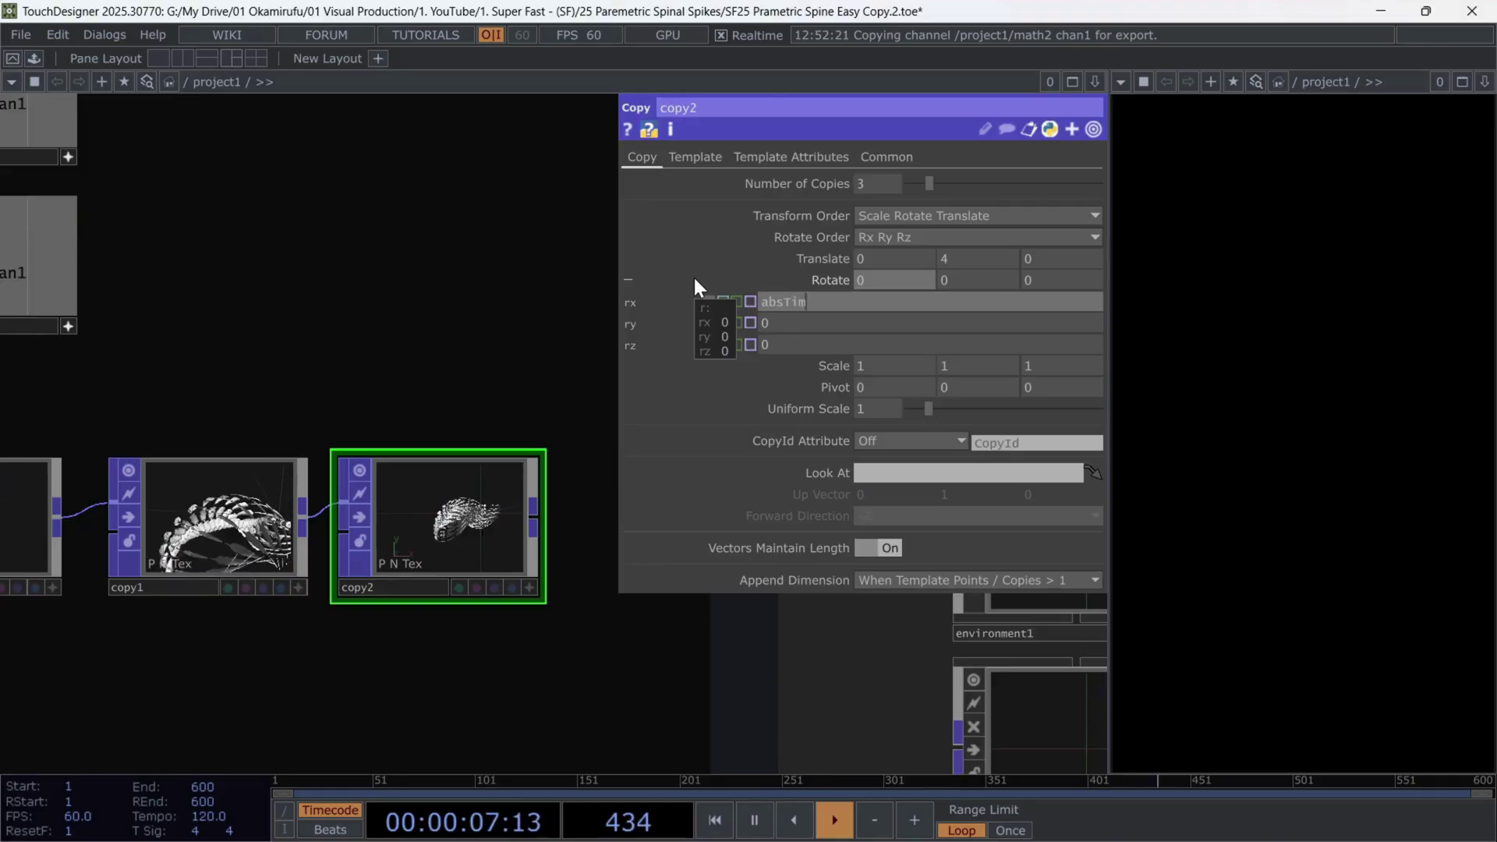
{"action": "type", "text": "e.seconds"}
{"action": "key", "text": "Return"}
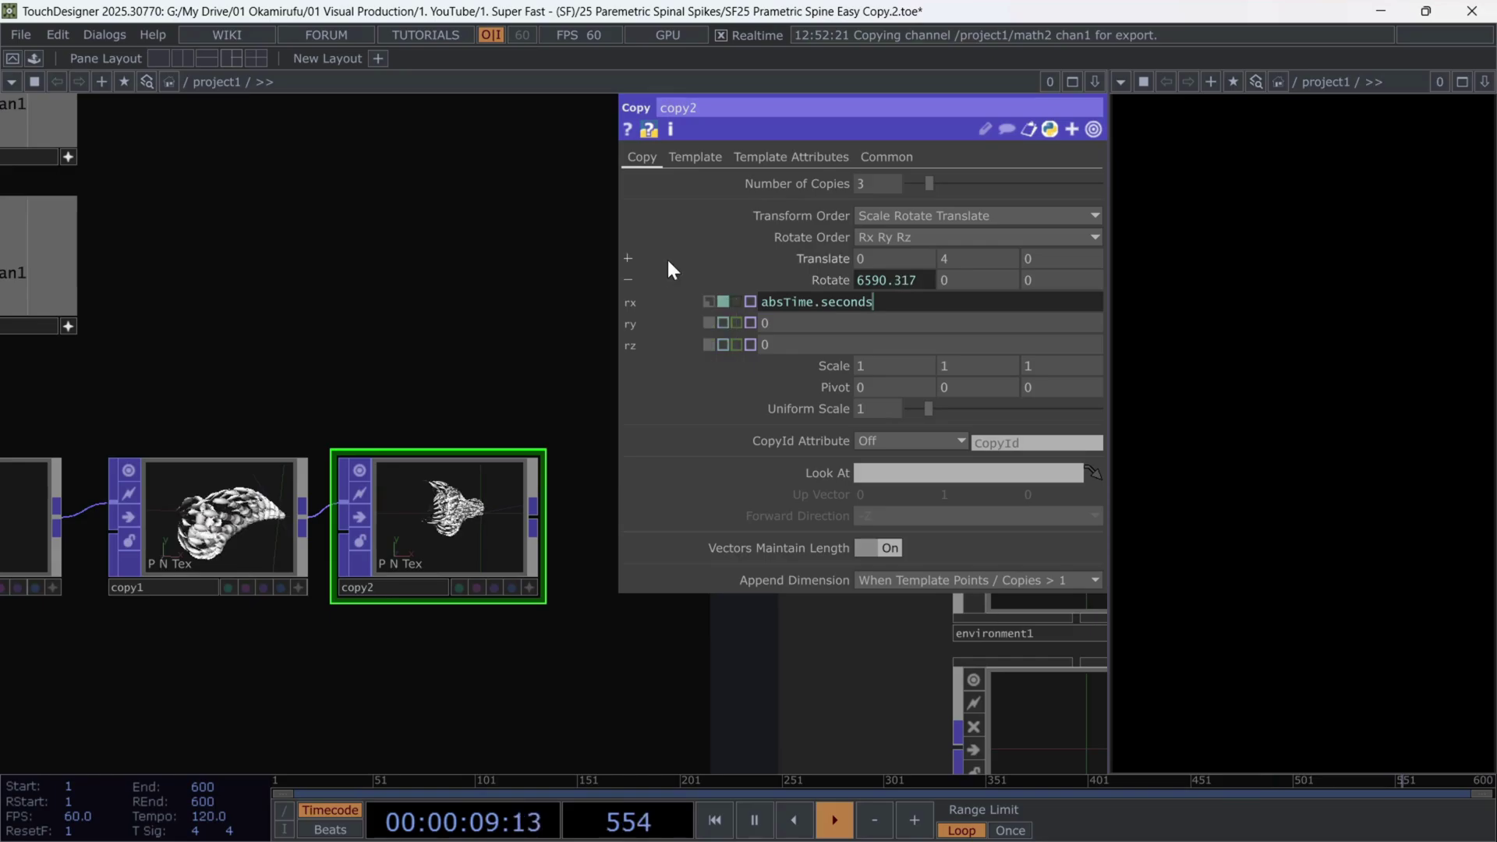
Set copy2's Z Rotate to 180
{"action": "left_click_drag", "start_coordinate": [573, 503], "coordinate": [315, 512]}
{"action": "scroll", "coordinate": [301, 538], "scroll_direction": "up", "scroll_amount": 3}
{"action": "left_click_drag", "start_coordinate": [513, 614], "coordinate": [412, 545]}
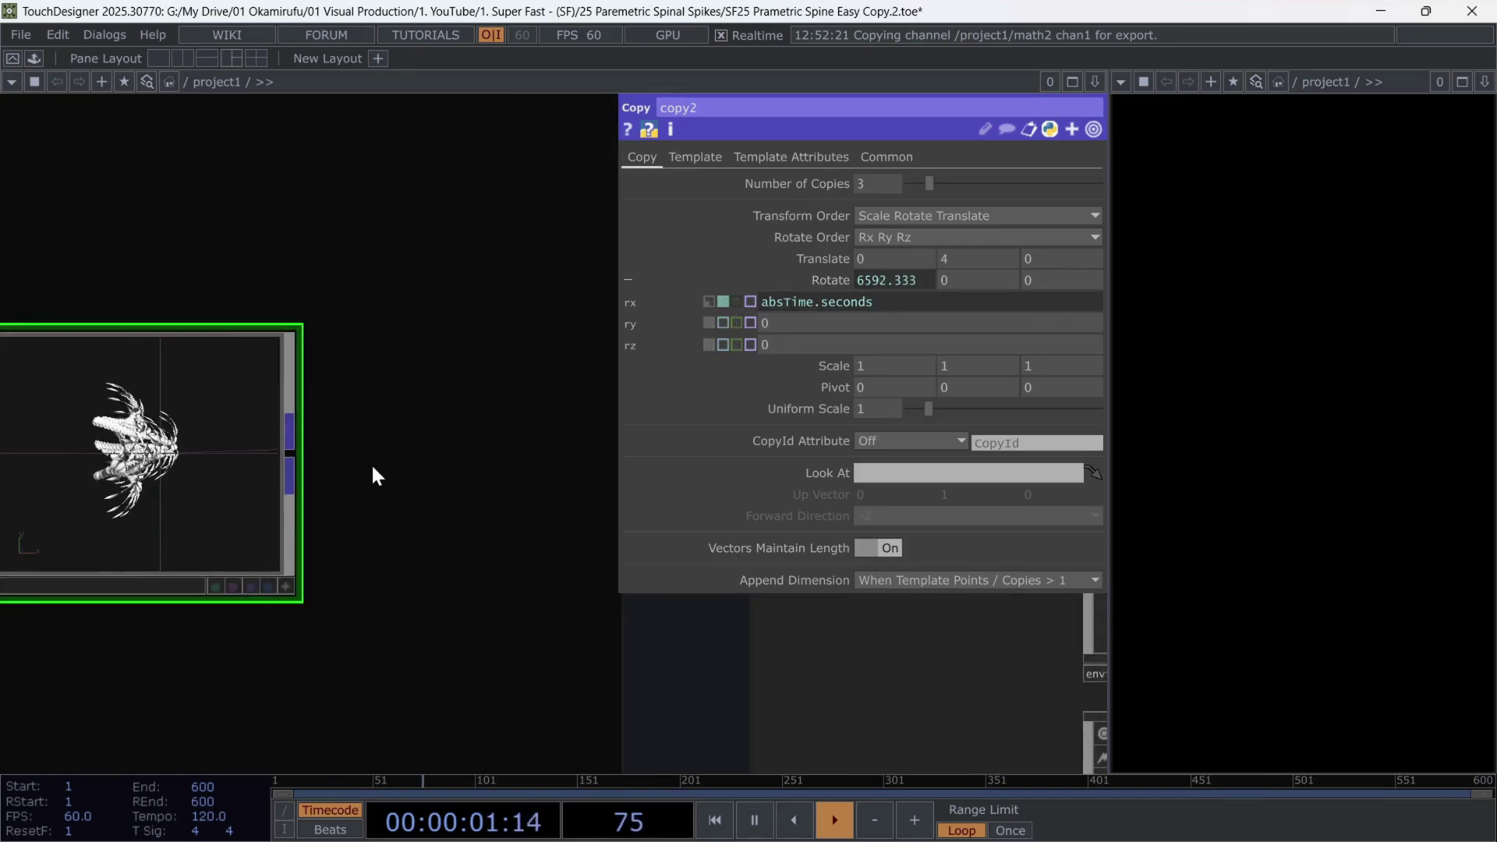
{"action": "left_click", "coordinate": [1030, 281]}
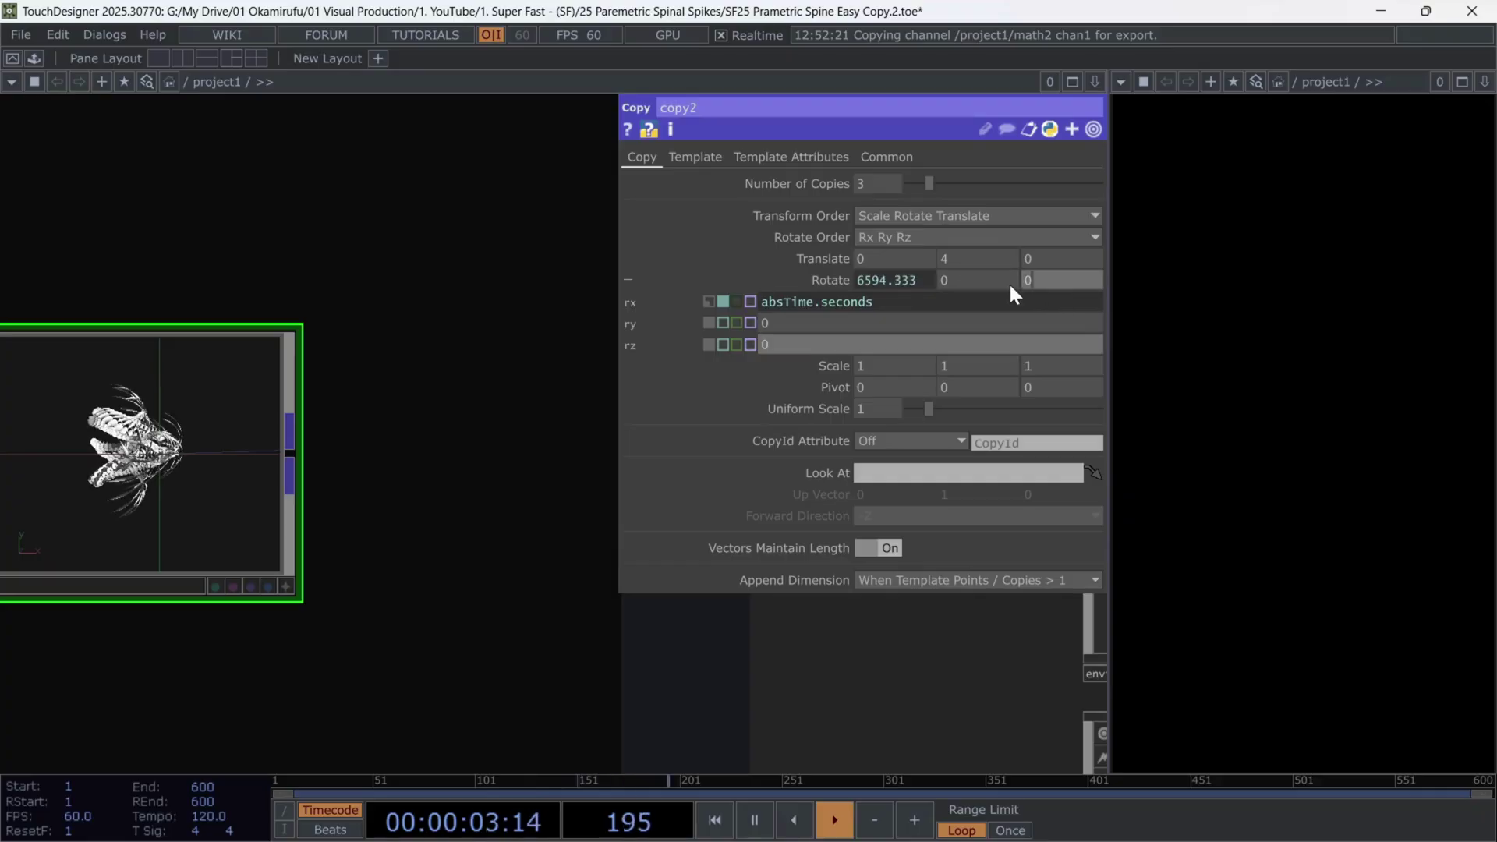
{"action": "type", "text": "180"}
Connect copy2's output to the geo1 input in the Render network and review the whole network beside the rendered spine
{"action": "scroll", "coordinate": [375, 484], "scroll_direction": "down", "scroll_amount": 3}
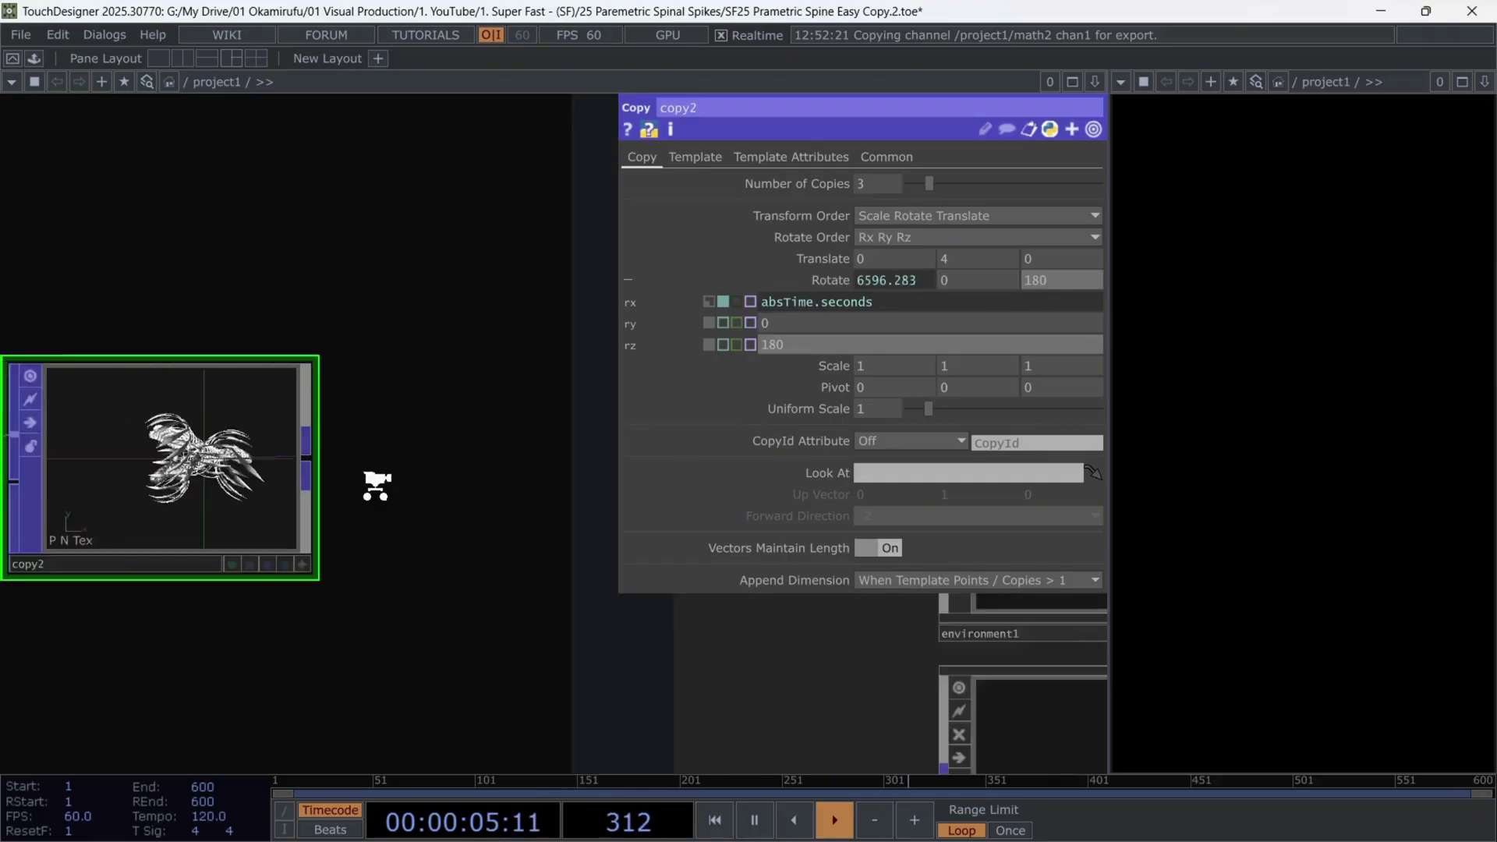
{"action": "left_click_drag", "start_coordinate": [329, 460], "coordinate": [797, 753]}
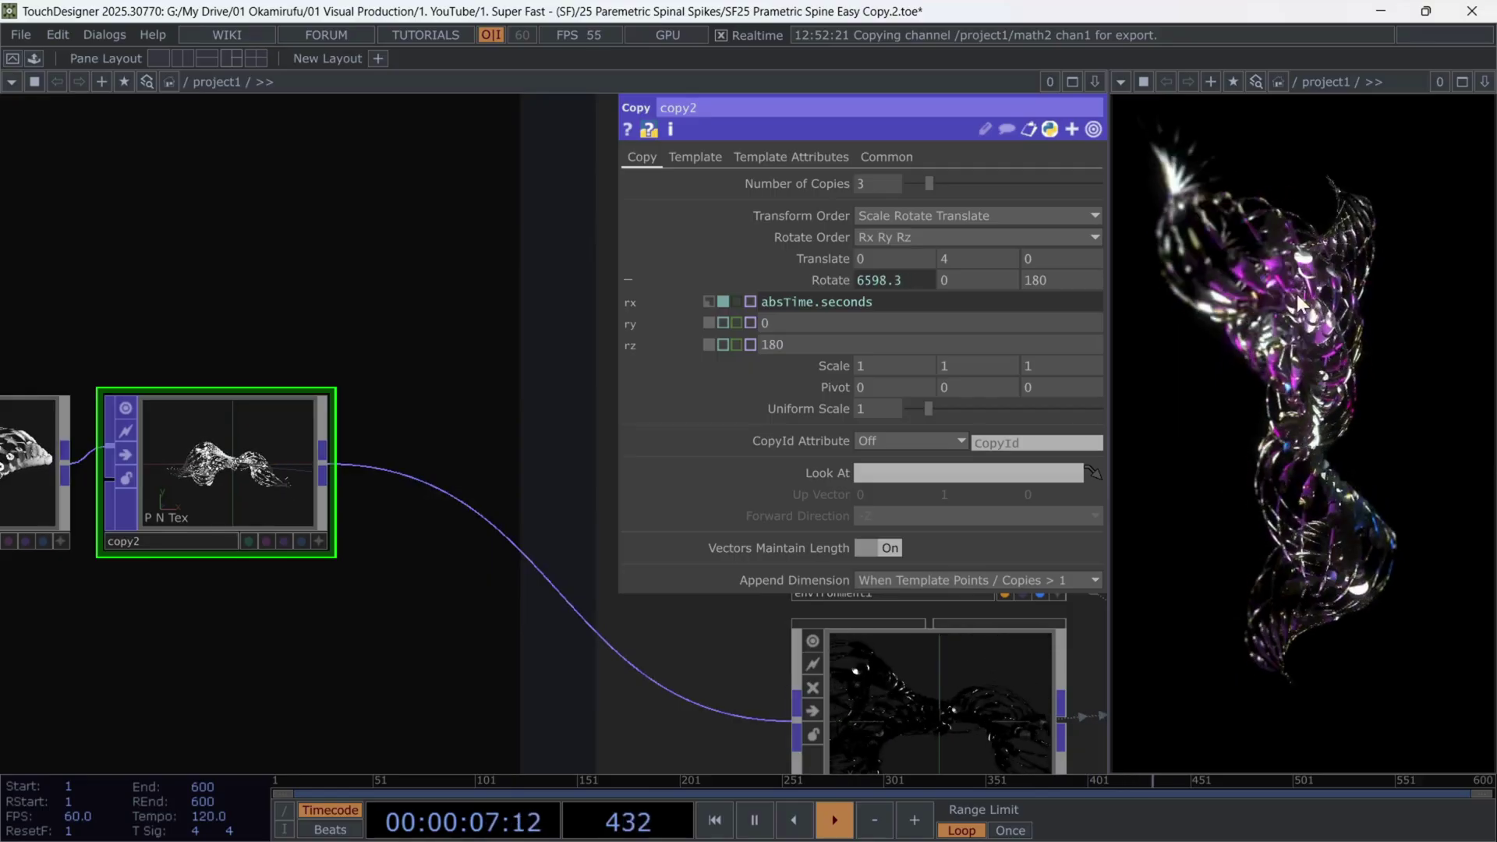
{"action": "scroll", "coordinate": [421, 366], "scroll_direction": "down", "scroll_amount": 6}
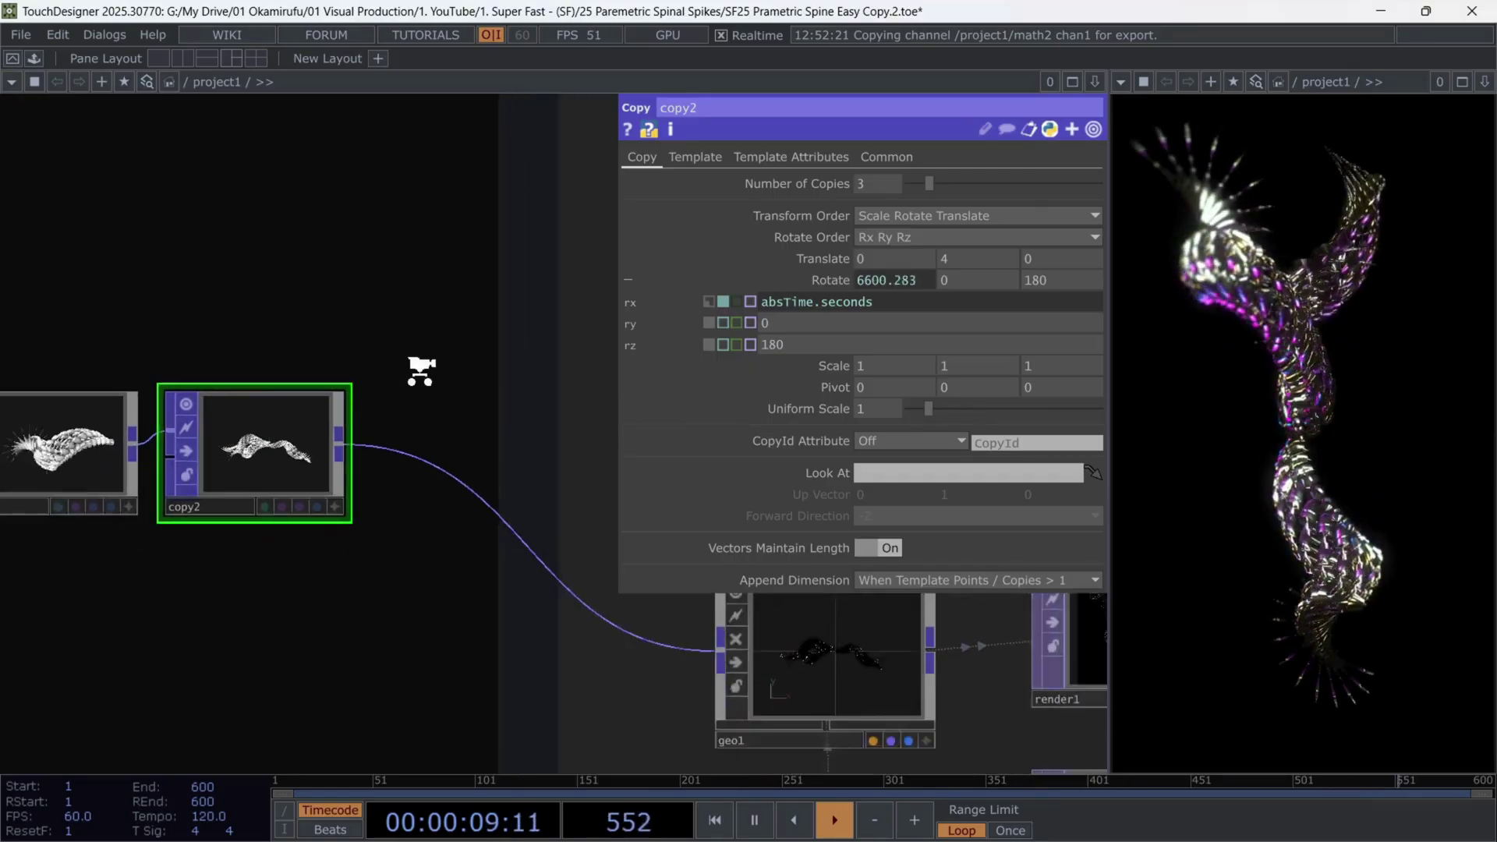
{"action": "left_click_drag", "start_coordinate": [427, 355], "coordinate": [518, 506]}
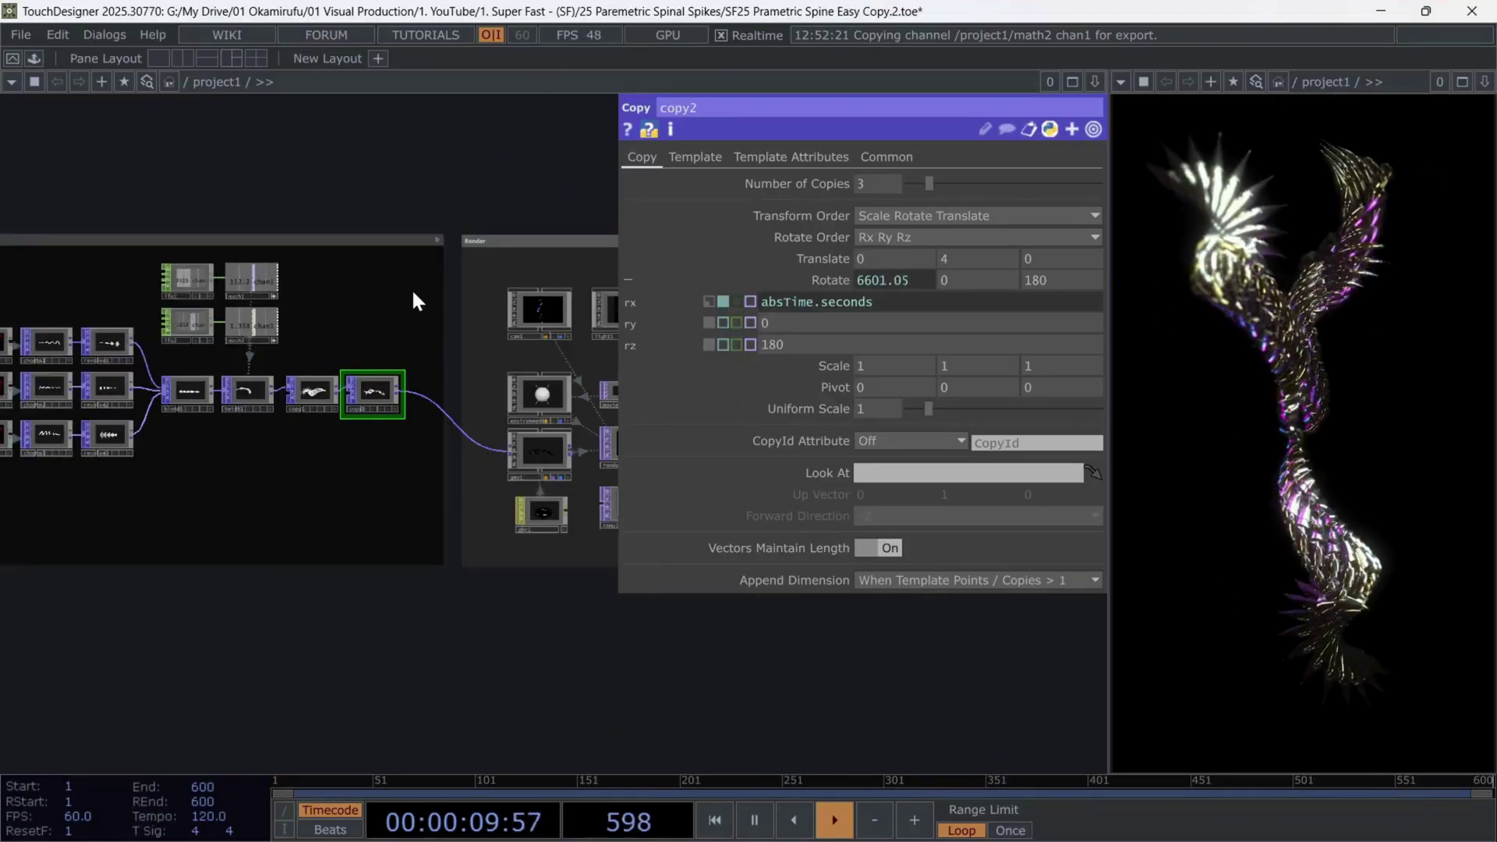
{"action": "left_click_drag", "start_coordinate": [410, 288], "coordinate": [495, 438]}
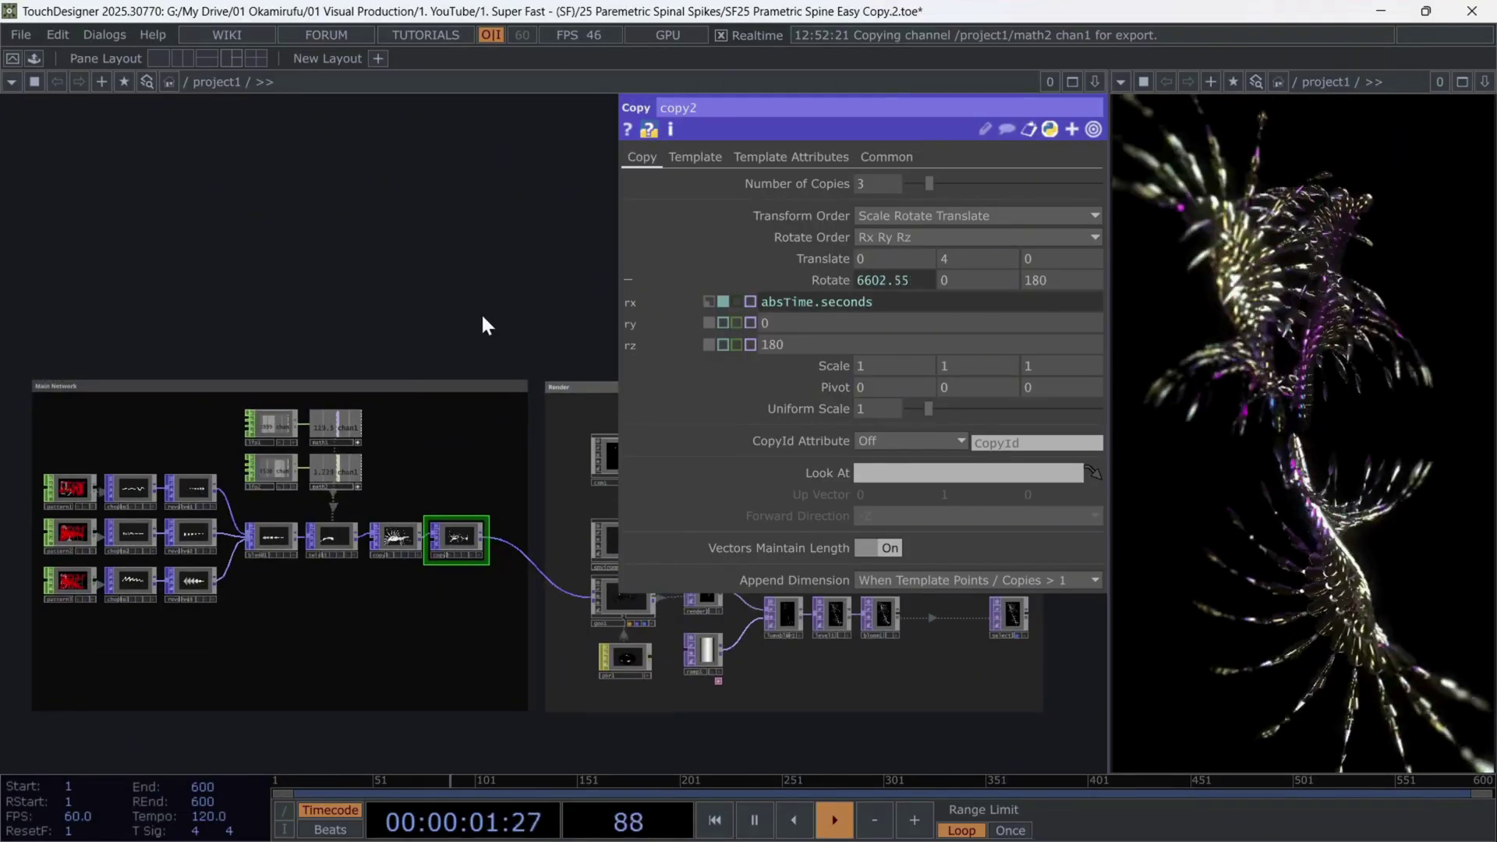